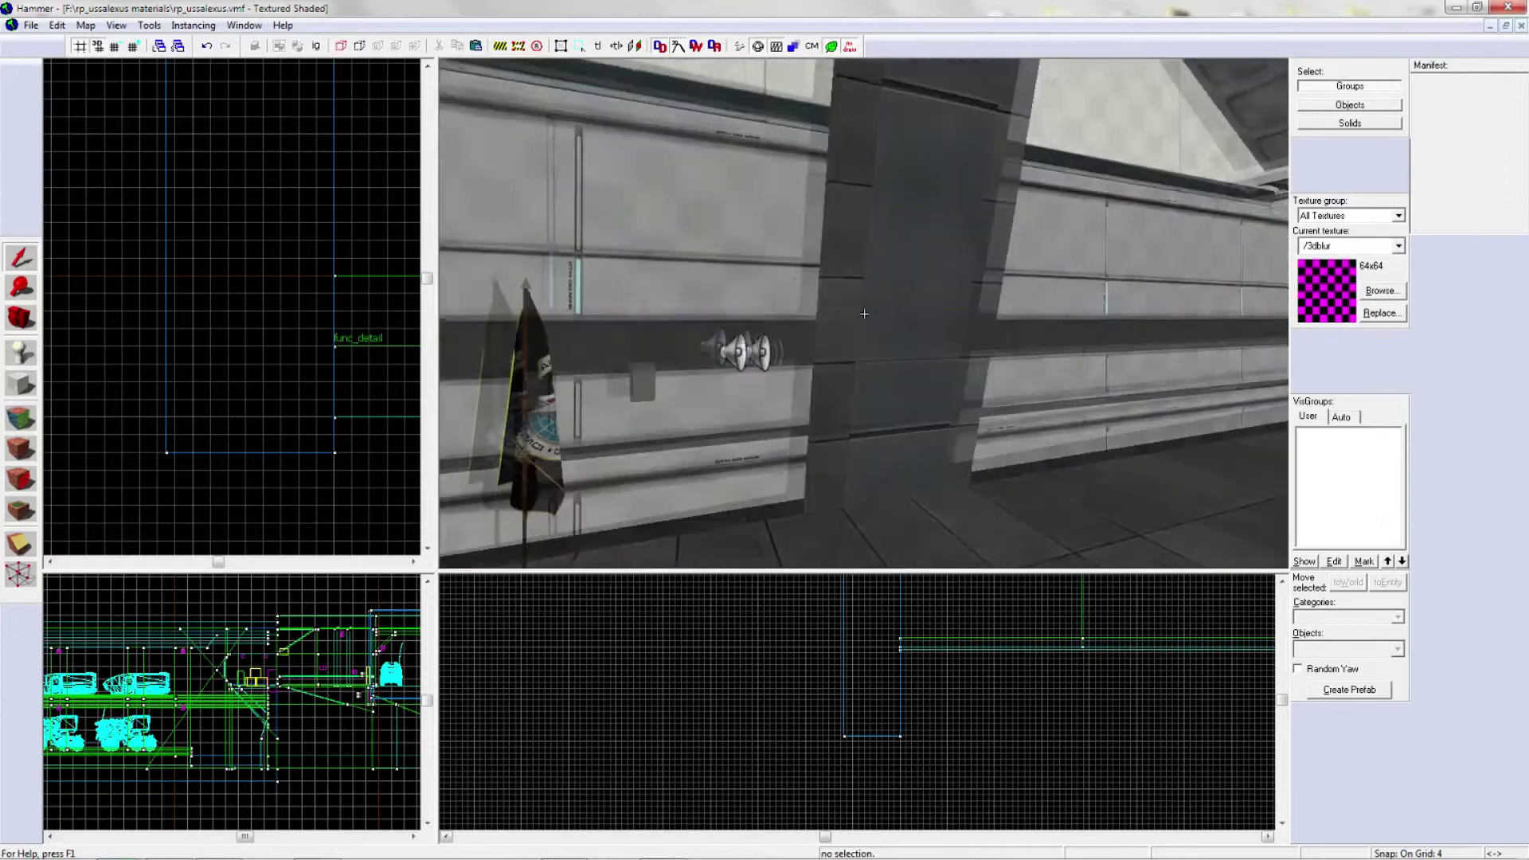
{"action": "left_click", "coordinate": [864, 313]}
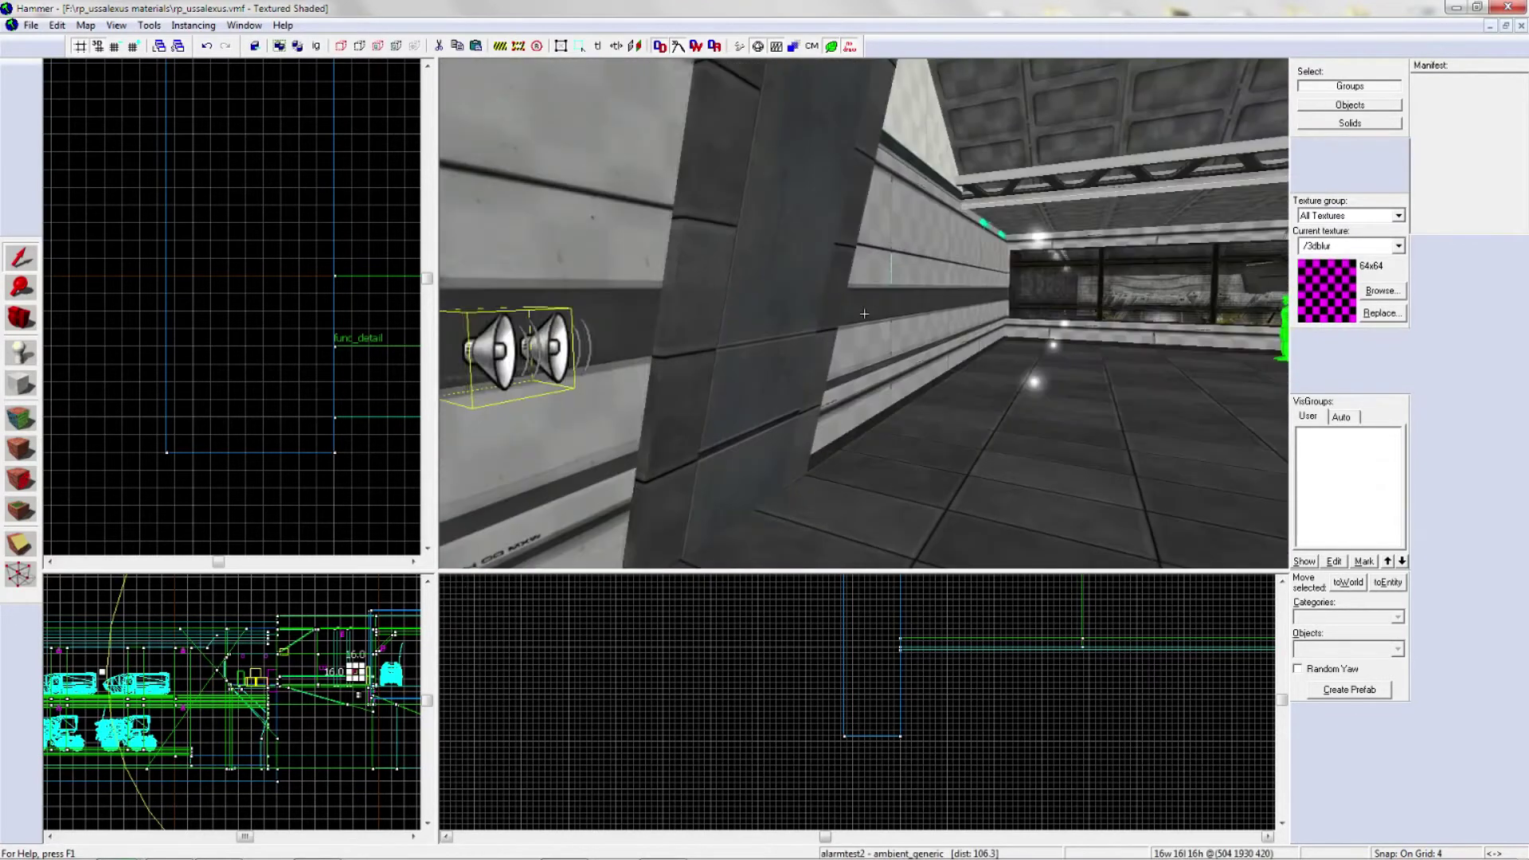
{"action": "left_click", "coordinate": [864, 312]}
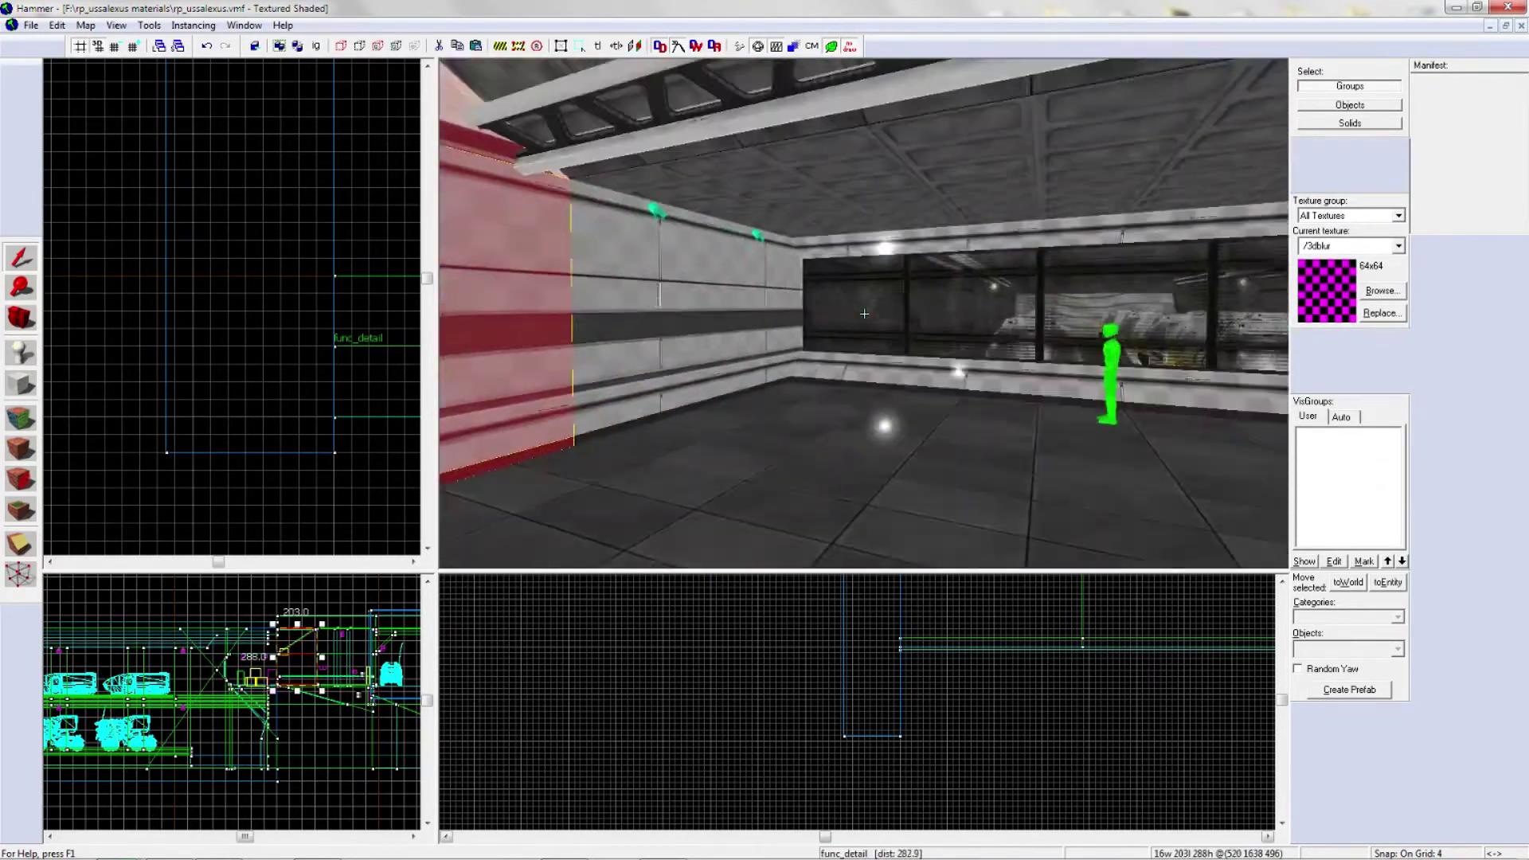
{"action": "left_click", "coordinate": [864, 312]}
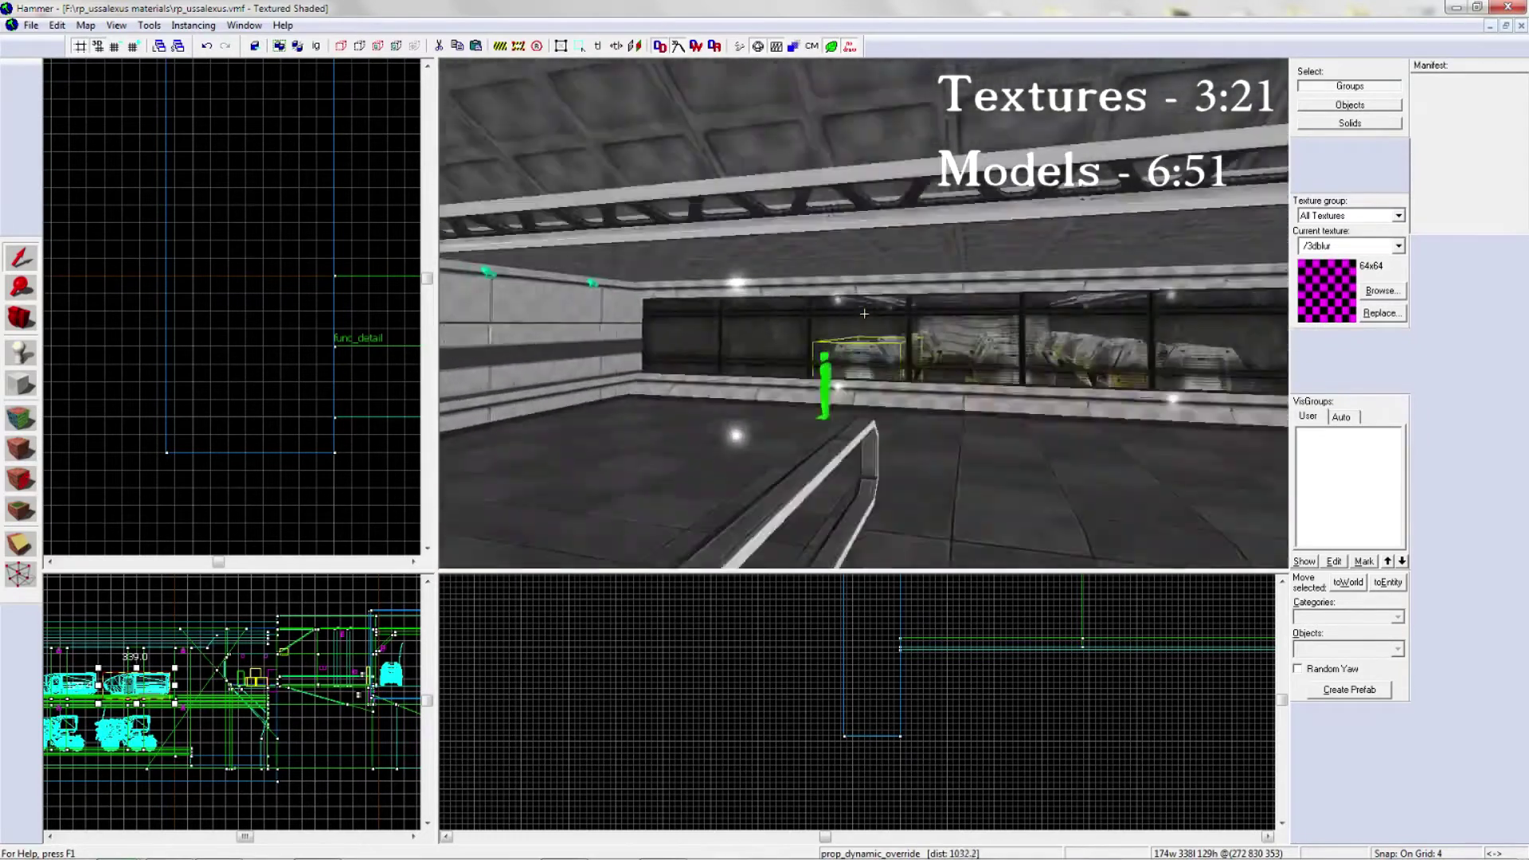
{"action": "left_click", "coordinate": [375, 250]}
{"action": "key", "text": "z"}
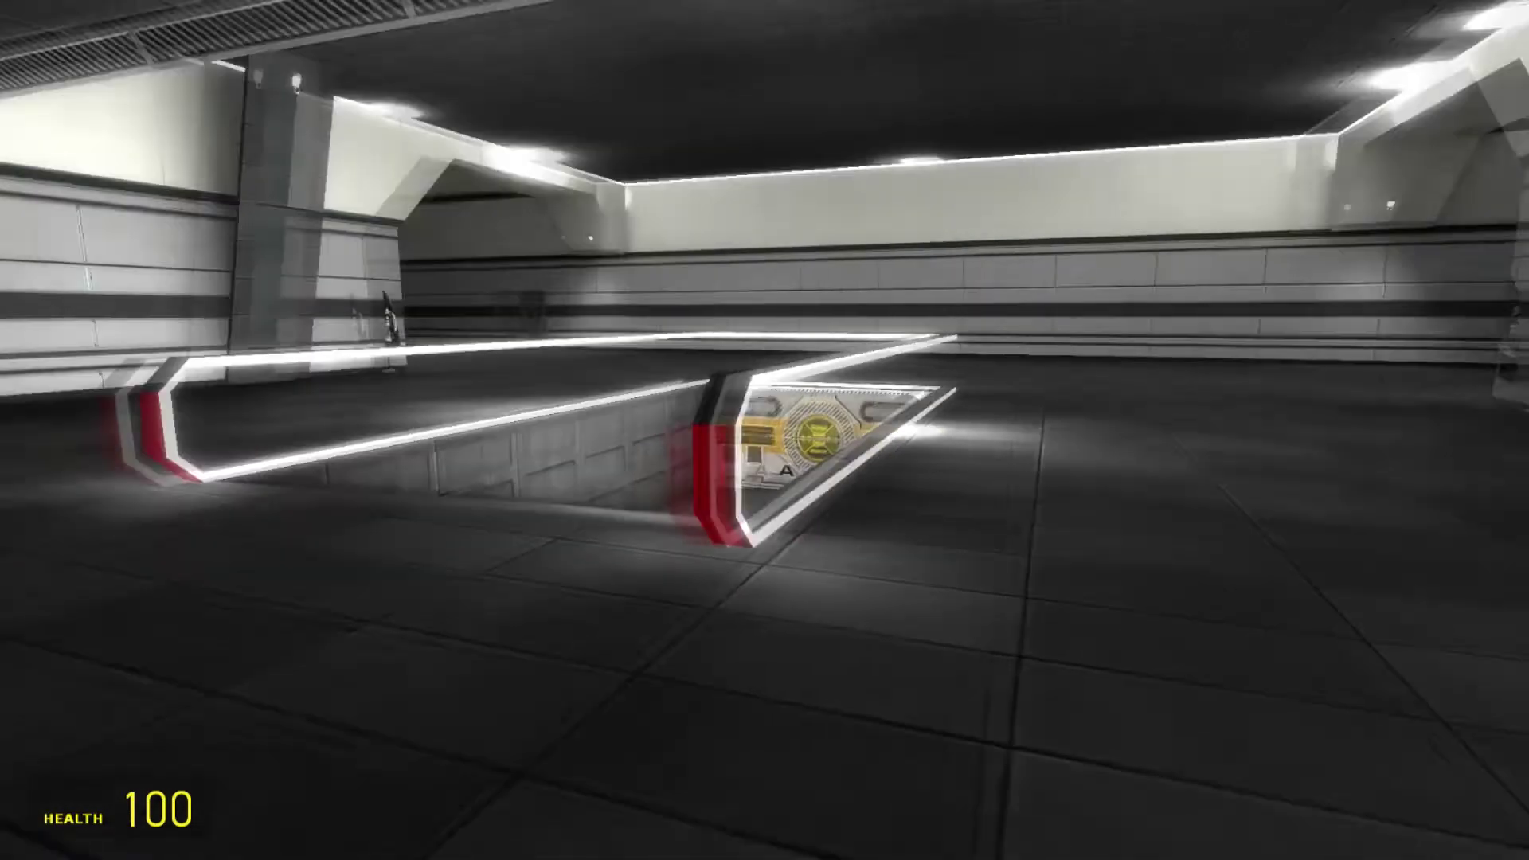
{"action": "key", "text": "w"}
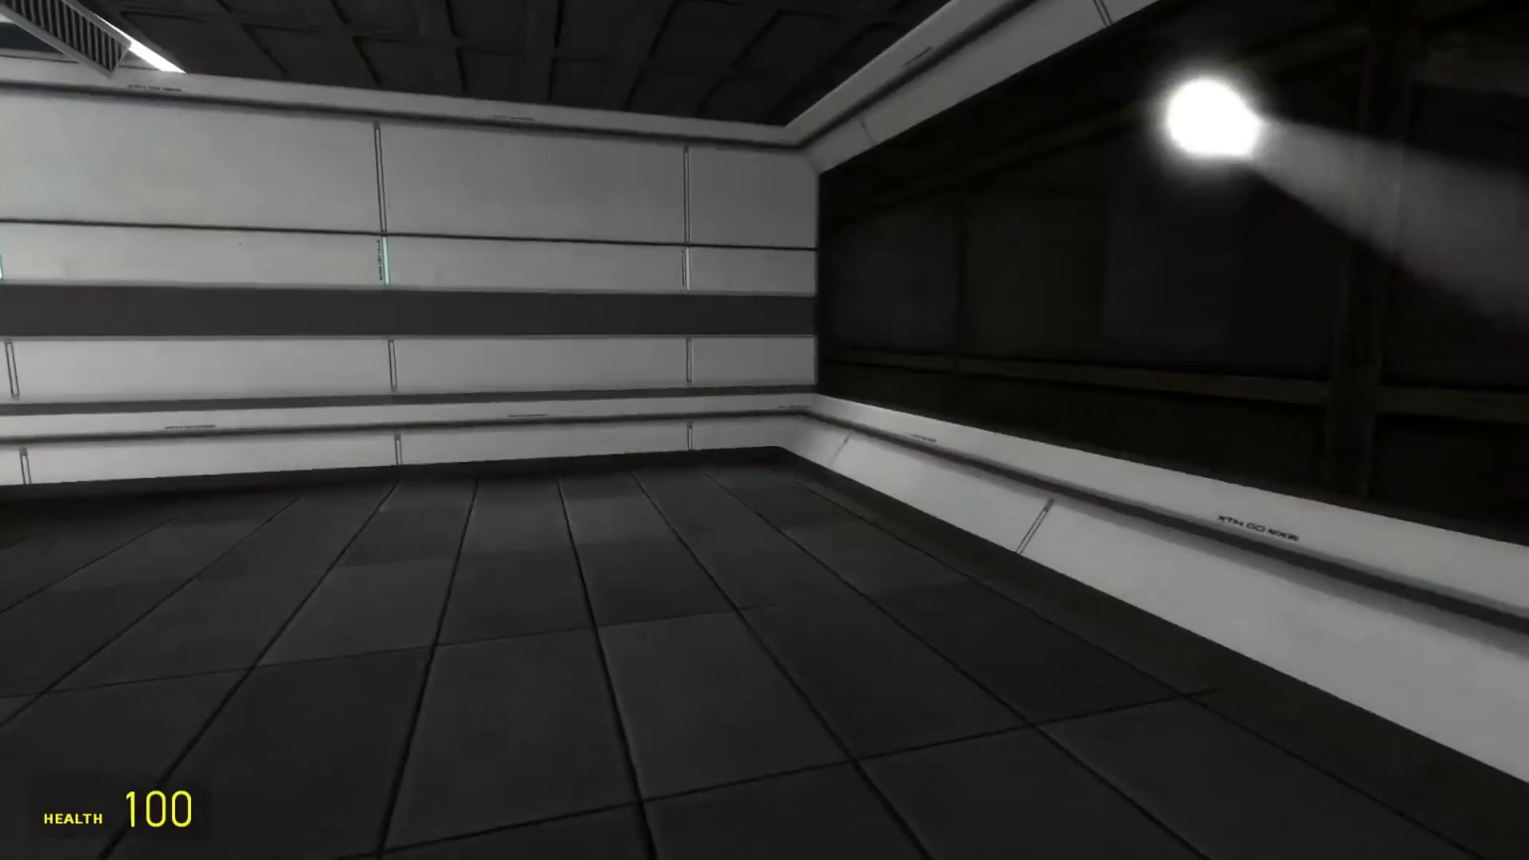
{"action": "key", "text": "w"}
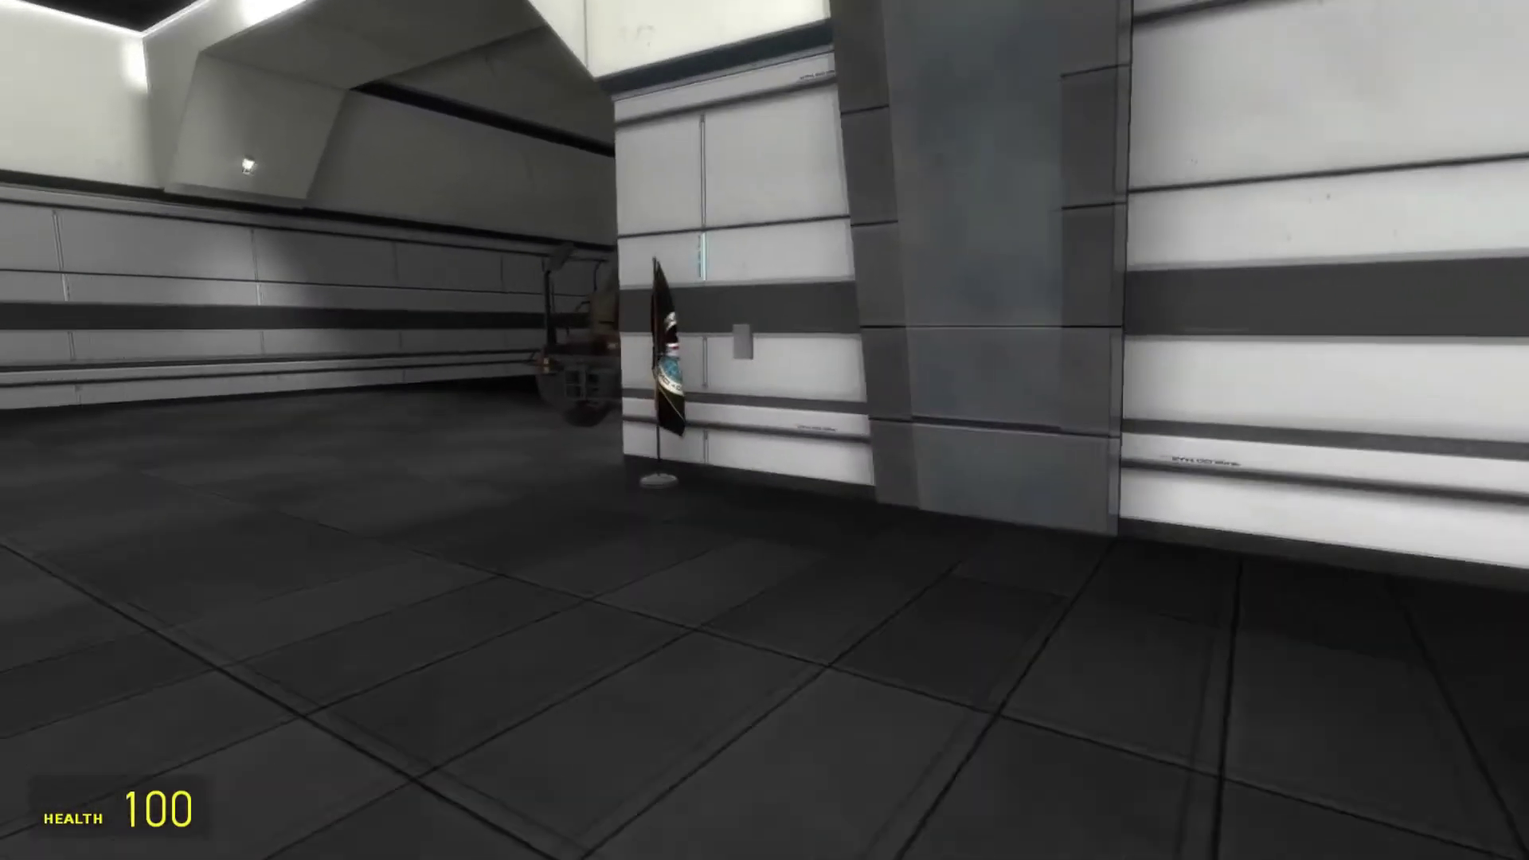
{"action": "key", "text": "w"}
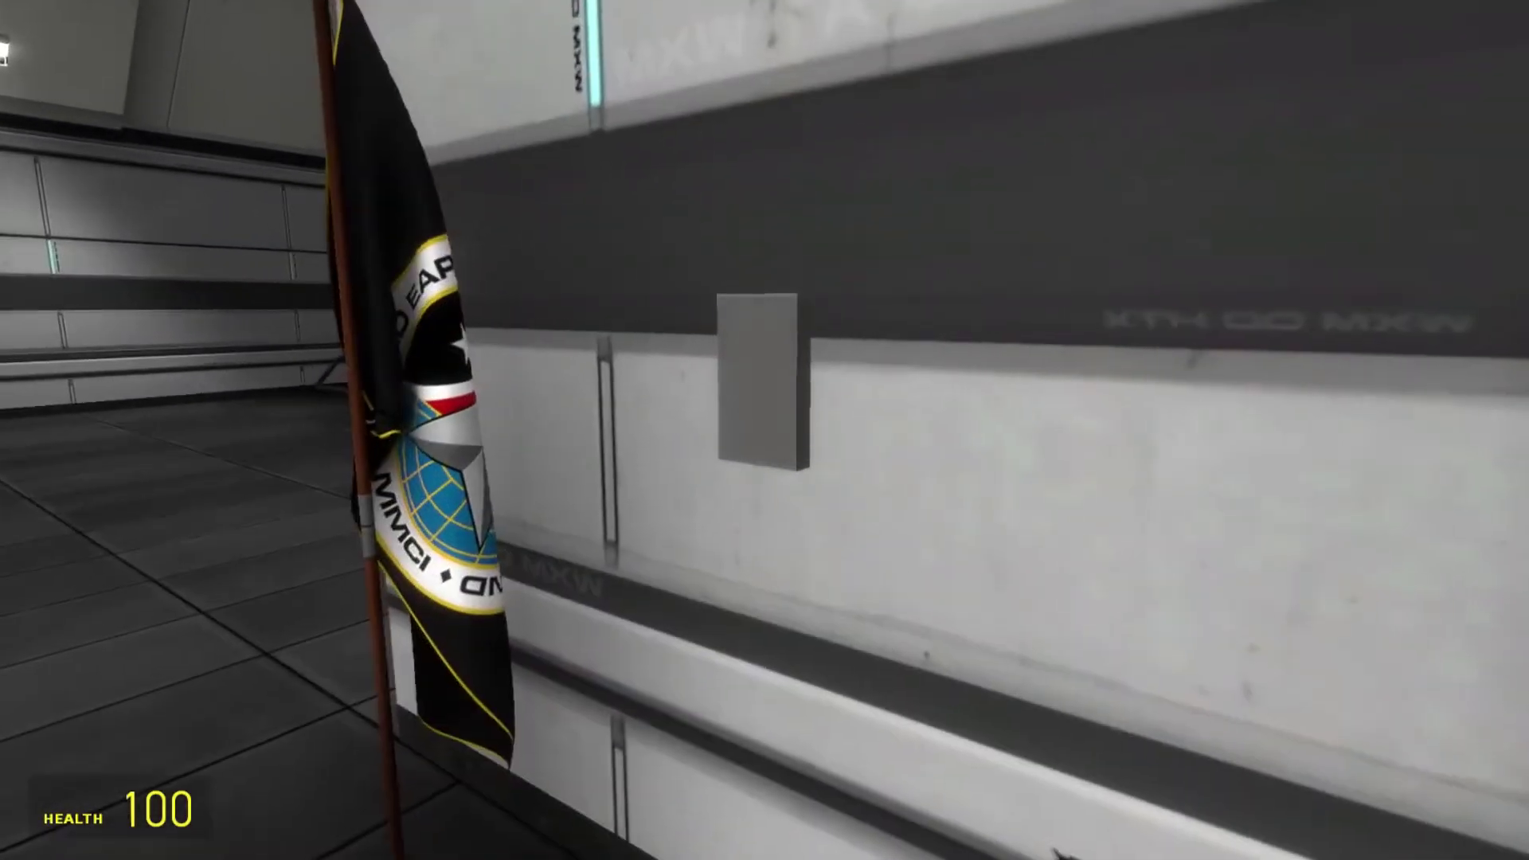
{"action": "key", "text": "s"}
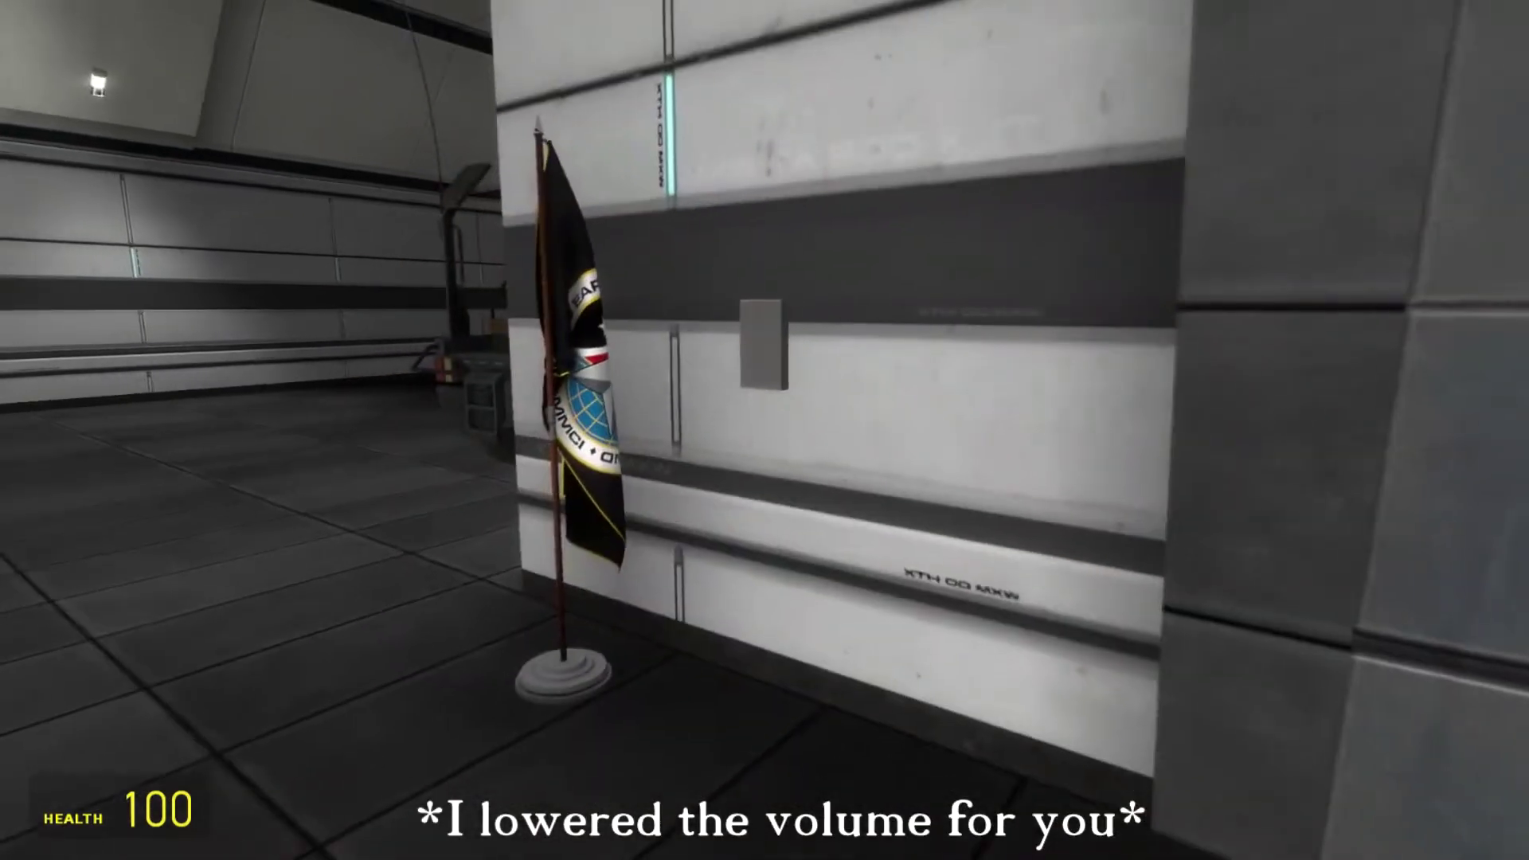
{"action": "key", "text": "w"}
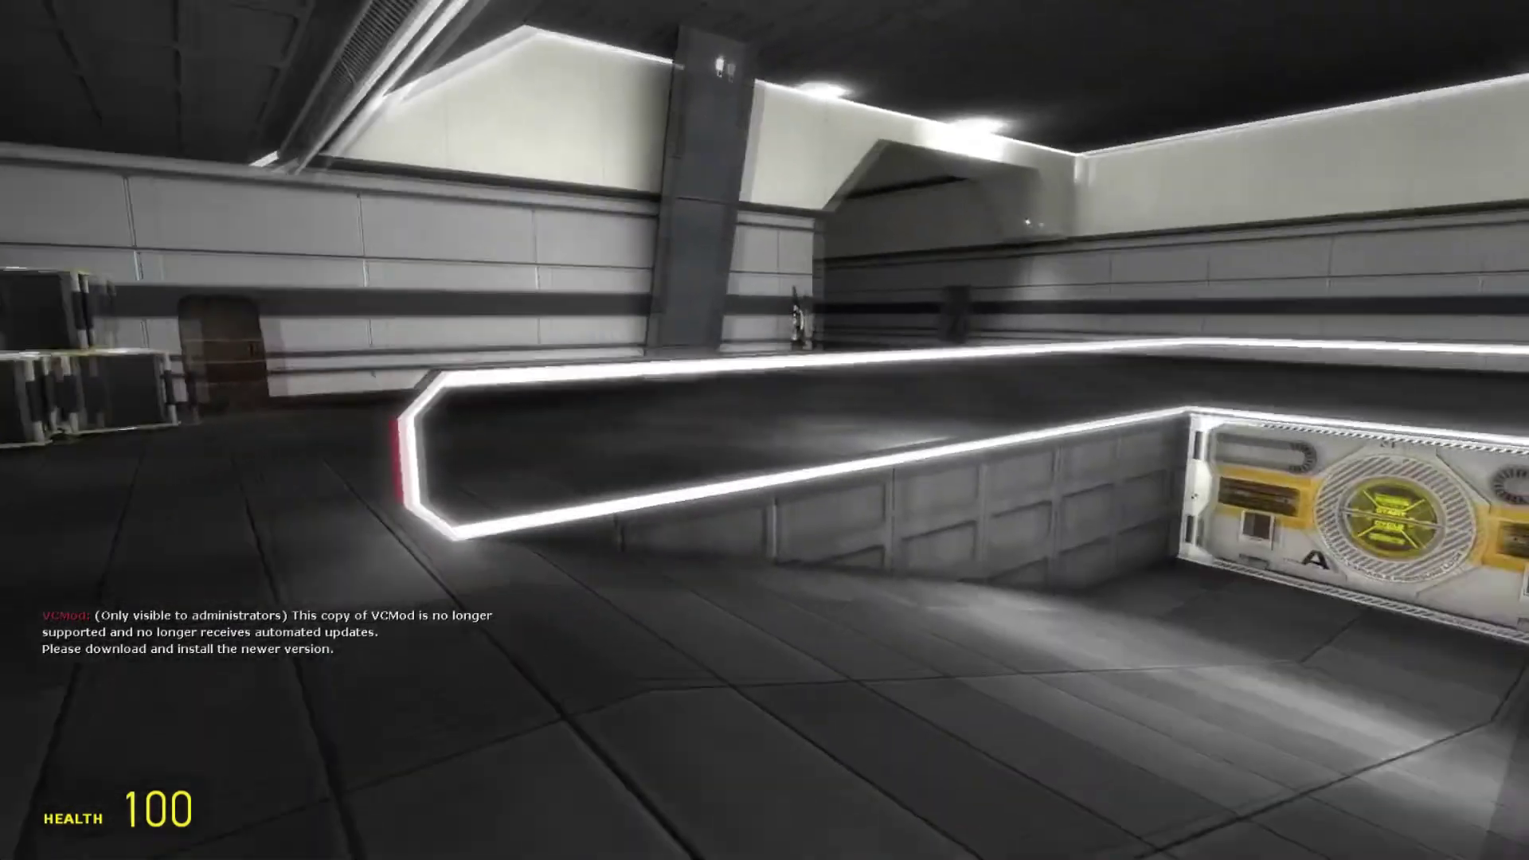
{"action": "key", "text": "w"}
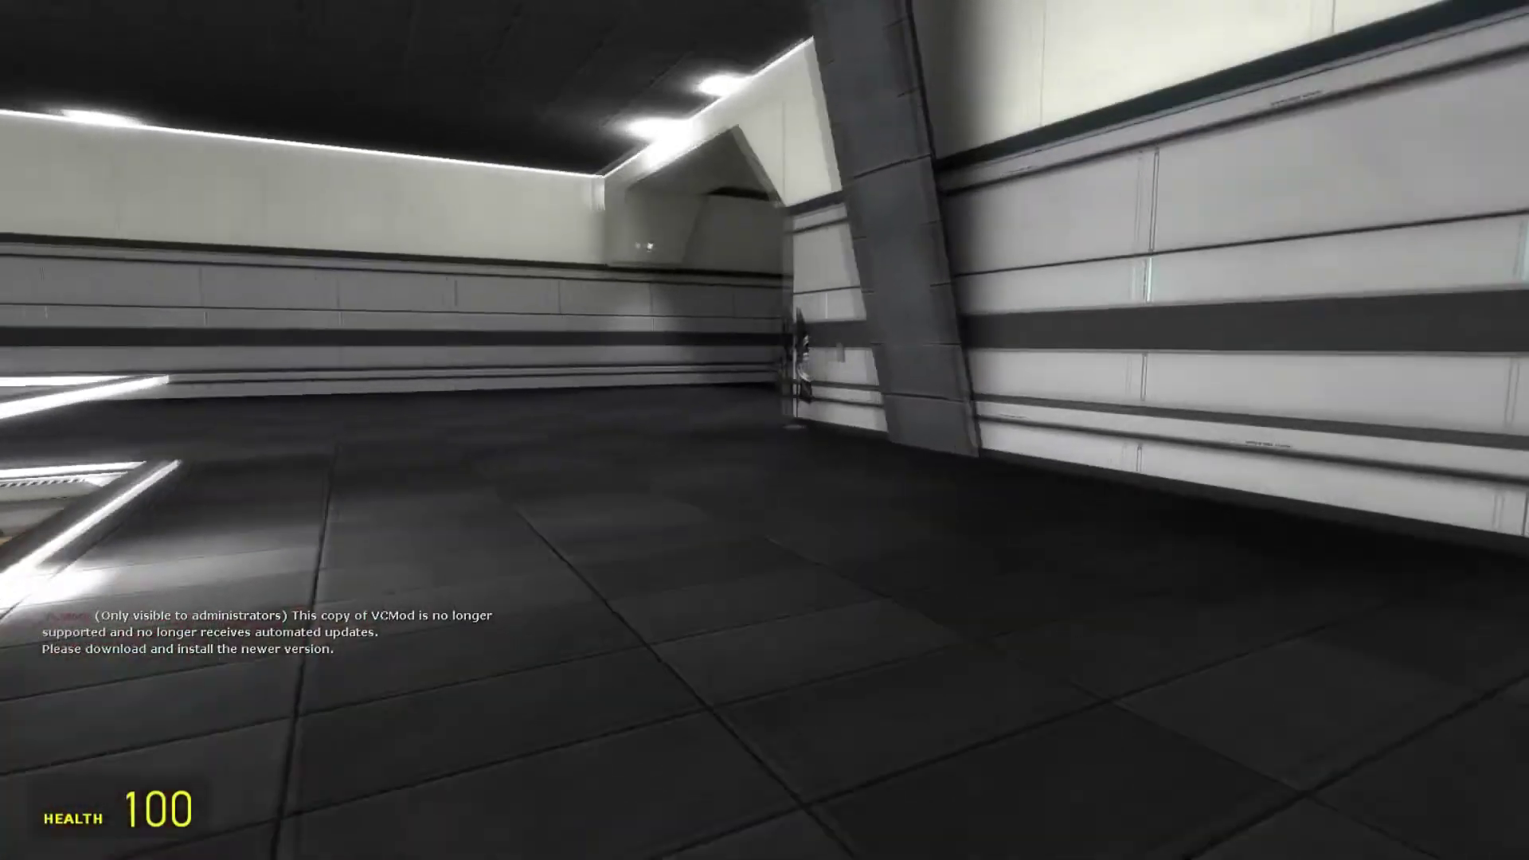
{"action": "key", "text": "w"}
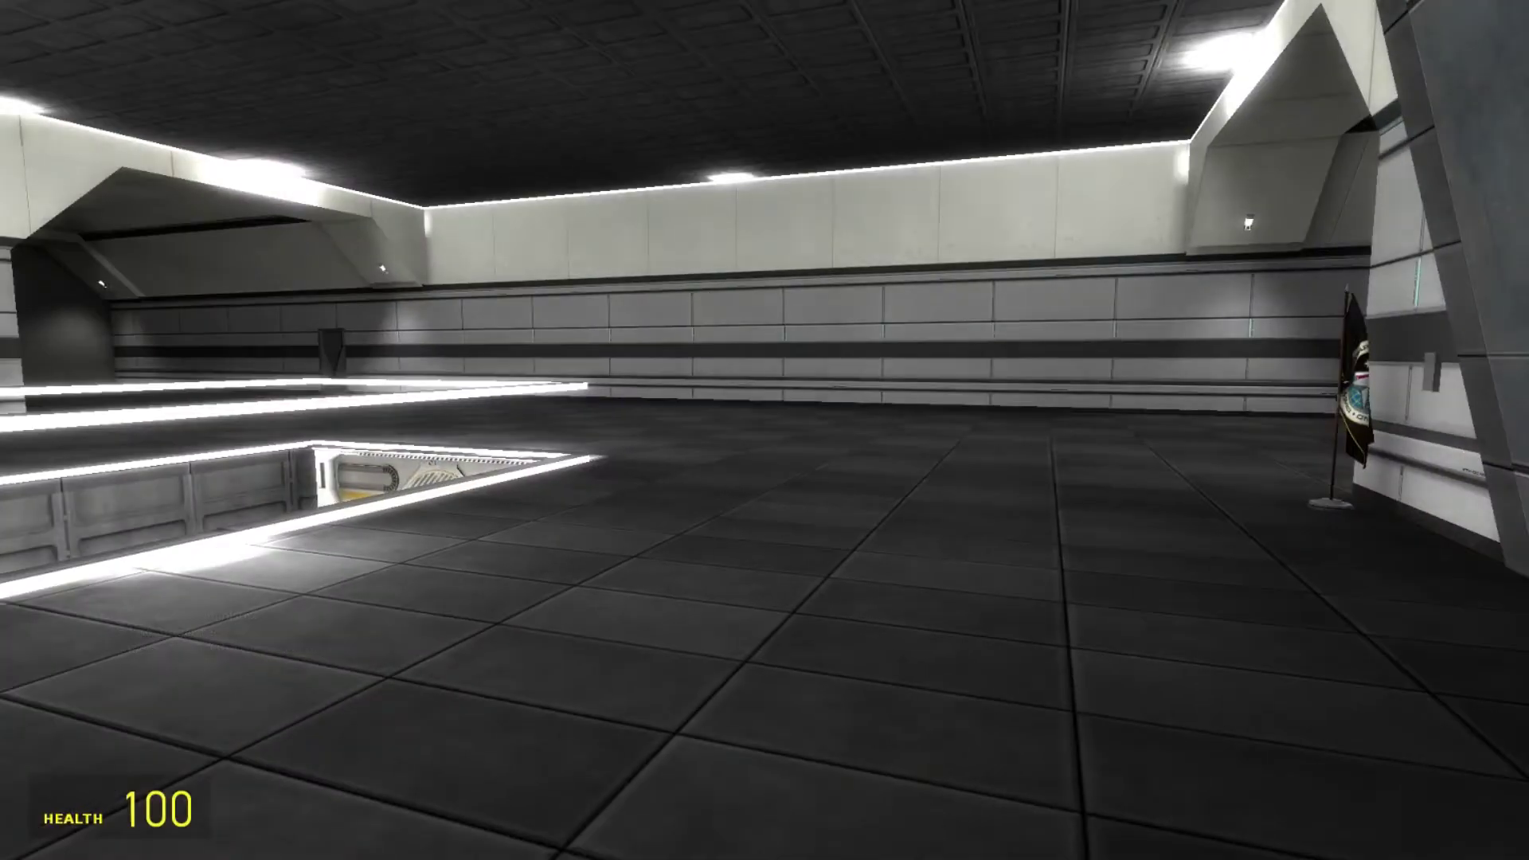
{"action": "key", "text": "w"}
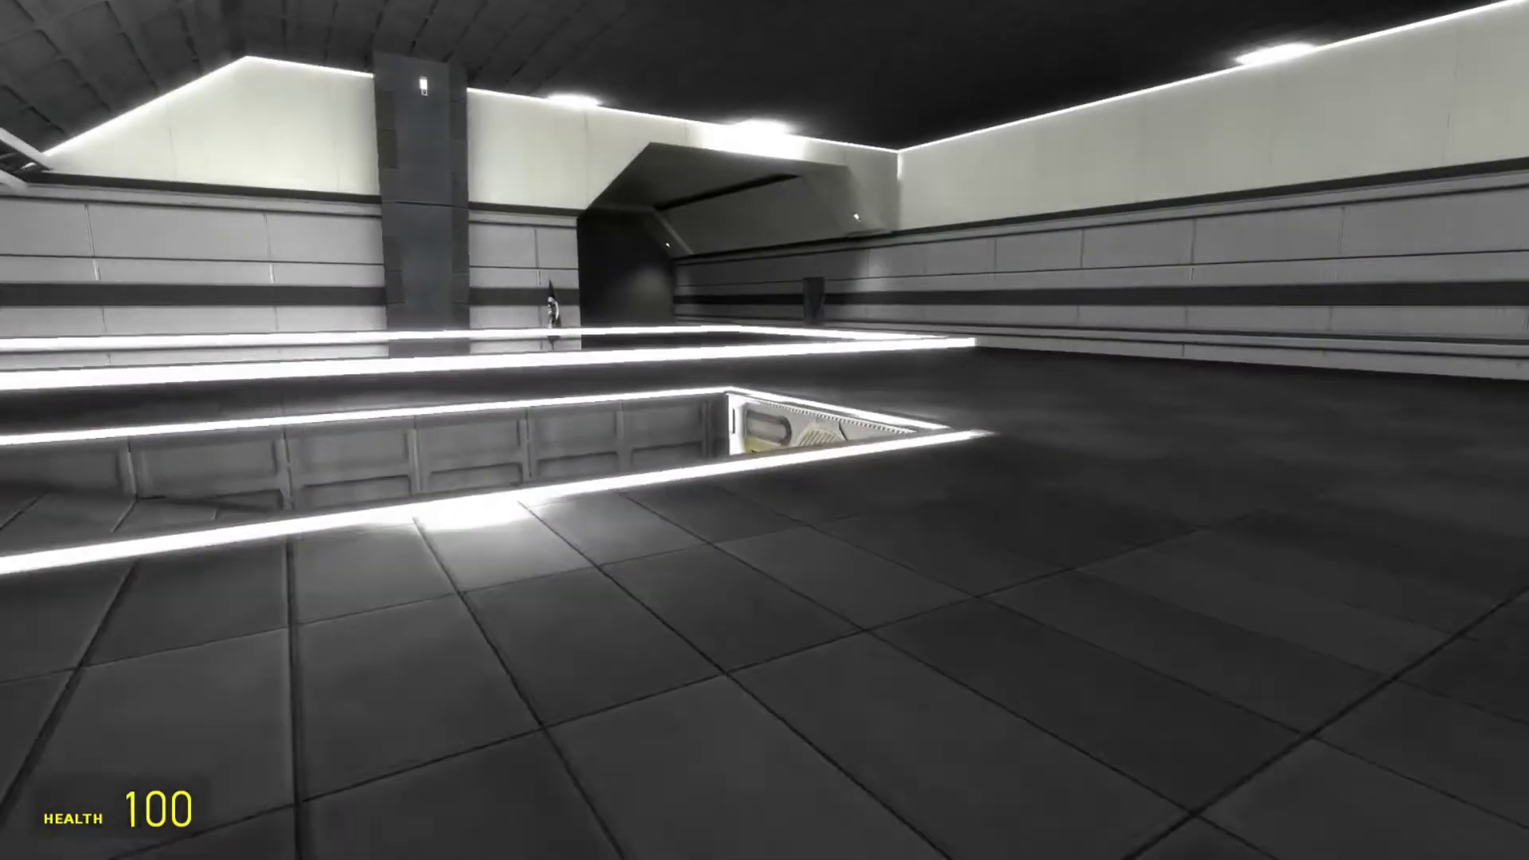
{"action": "key", "text": "w"}
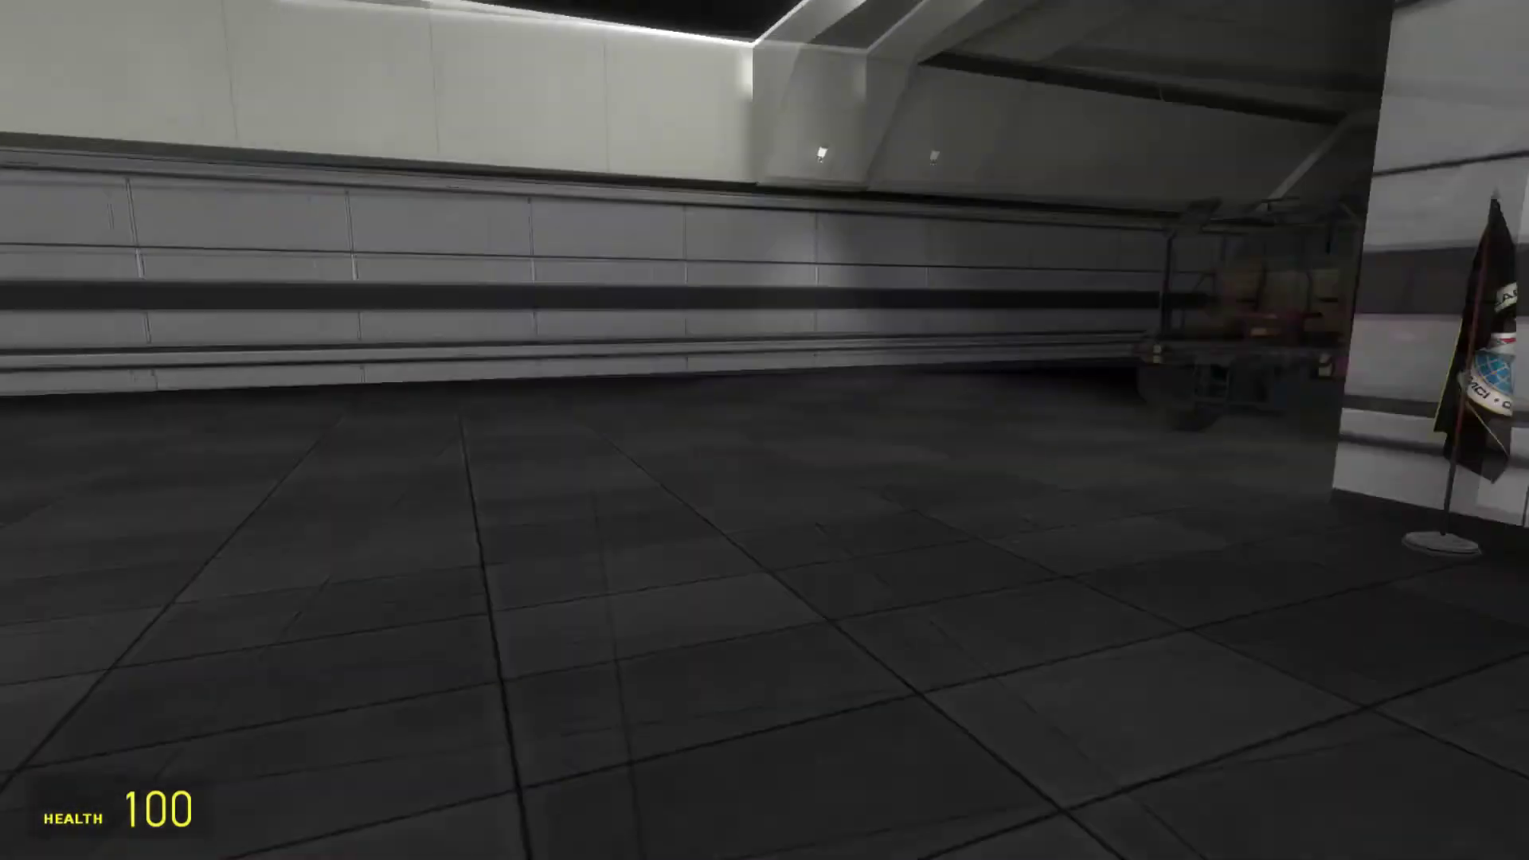
{"action": "key", "text": "w"}
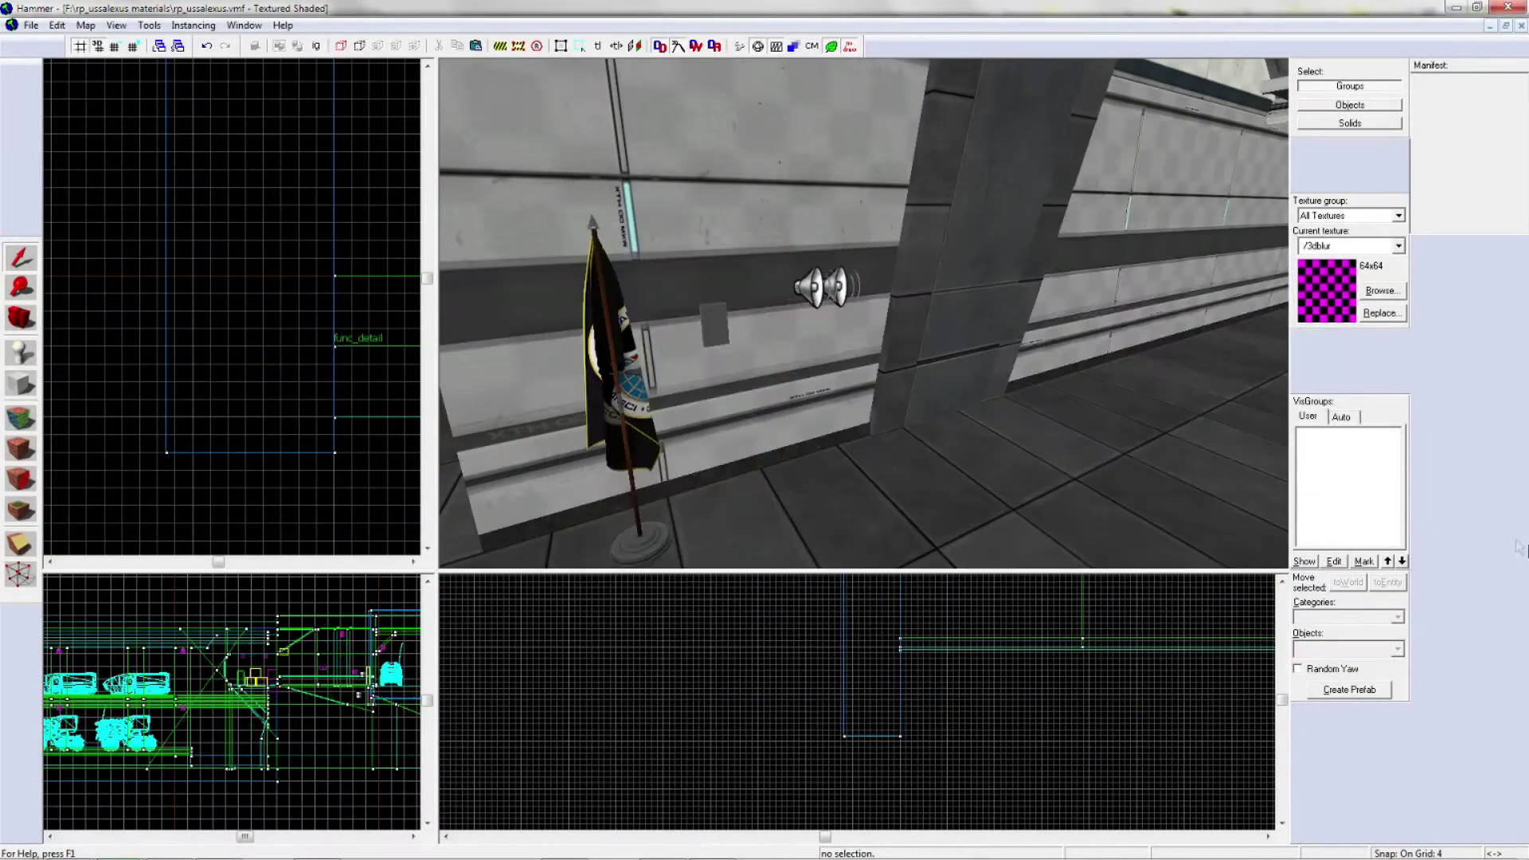
Step: Switch to the rp_ussalexus materials folder in Windows Explorer and select the Grand Theft Auto ONLINE aircraft carrier MP3 in its Audio subfolder
{"action": "key", "text": "z"}
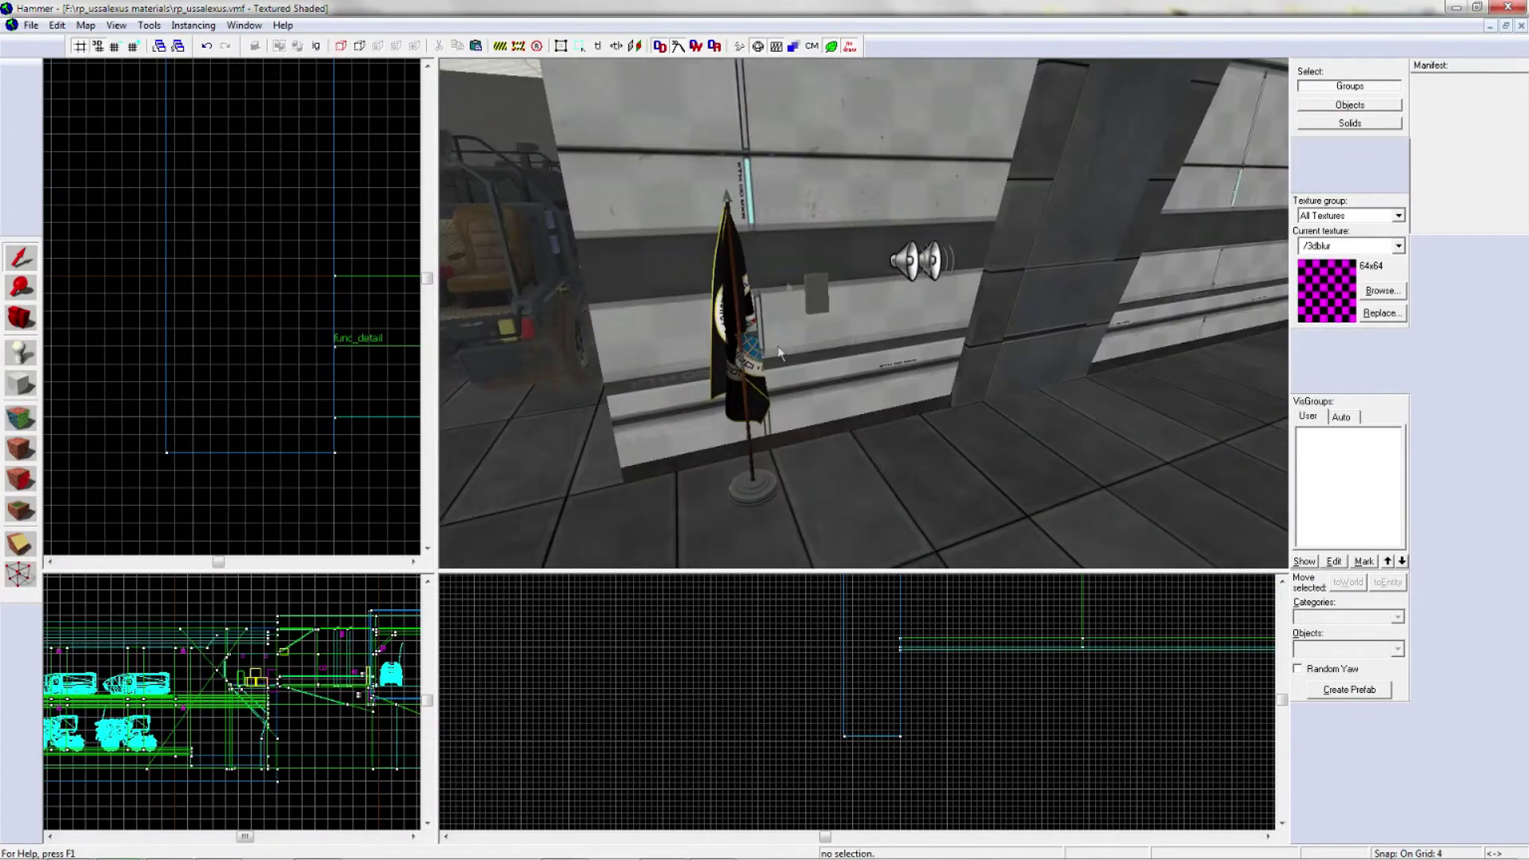
{"action": "mouse_move", "coordinate": [68, 844]}
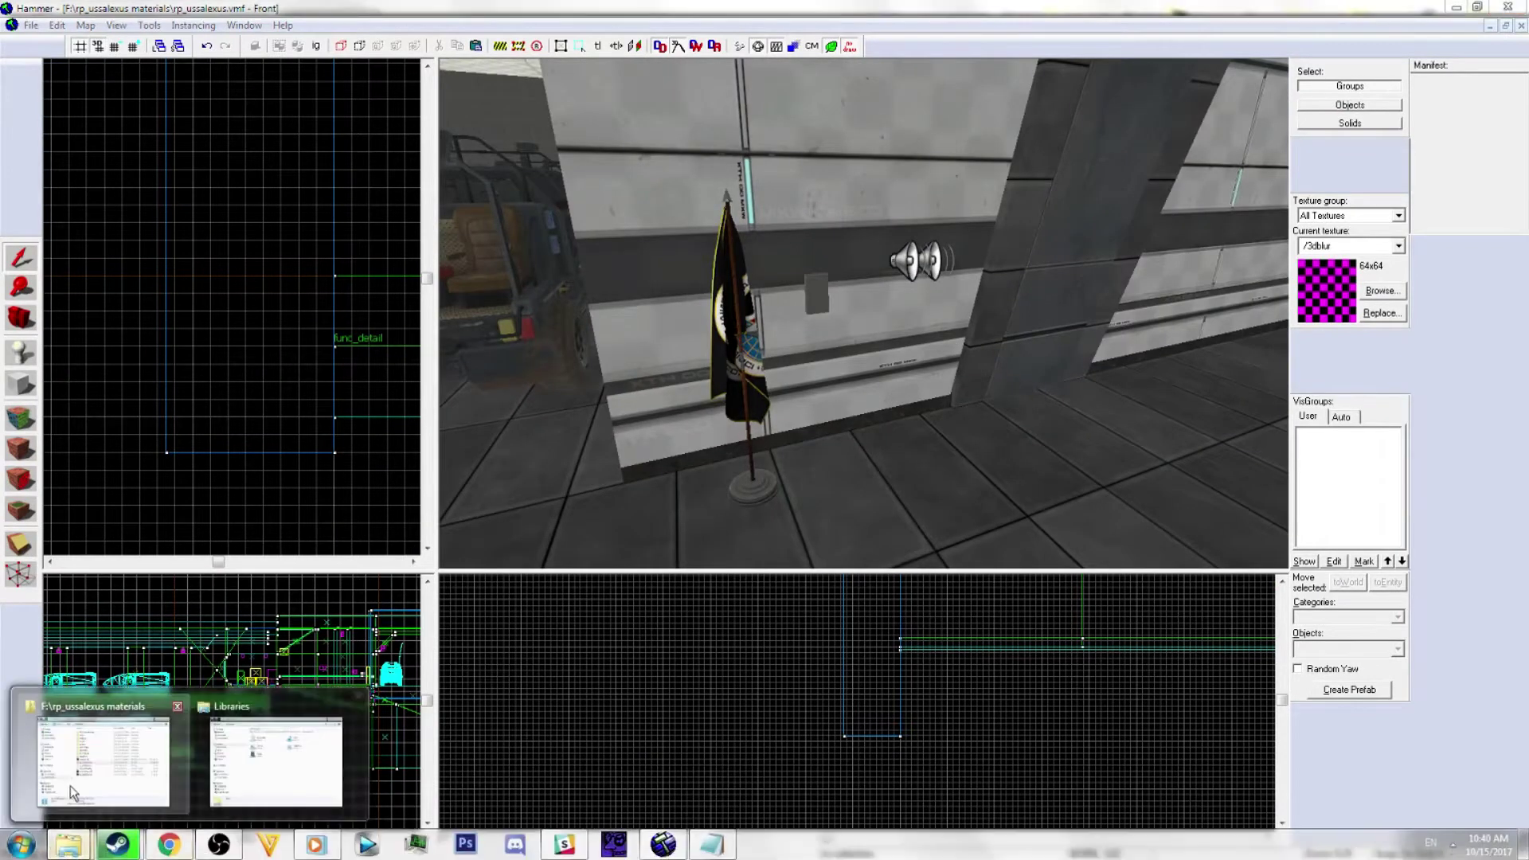
{"action": "left_click", "coordinate": [74, 780]}
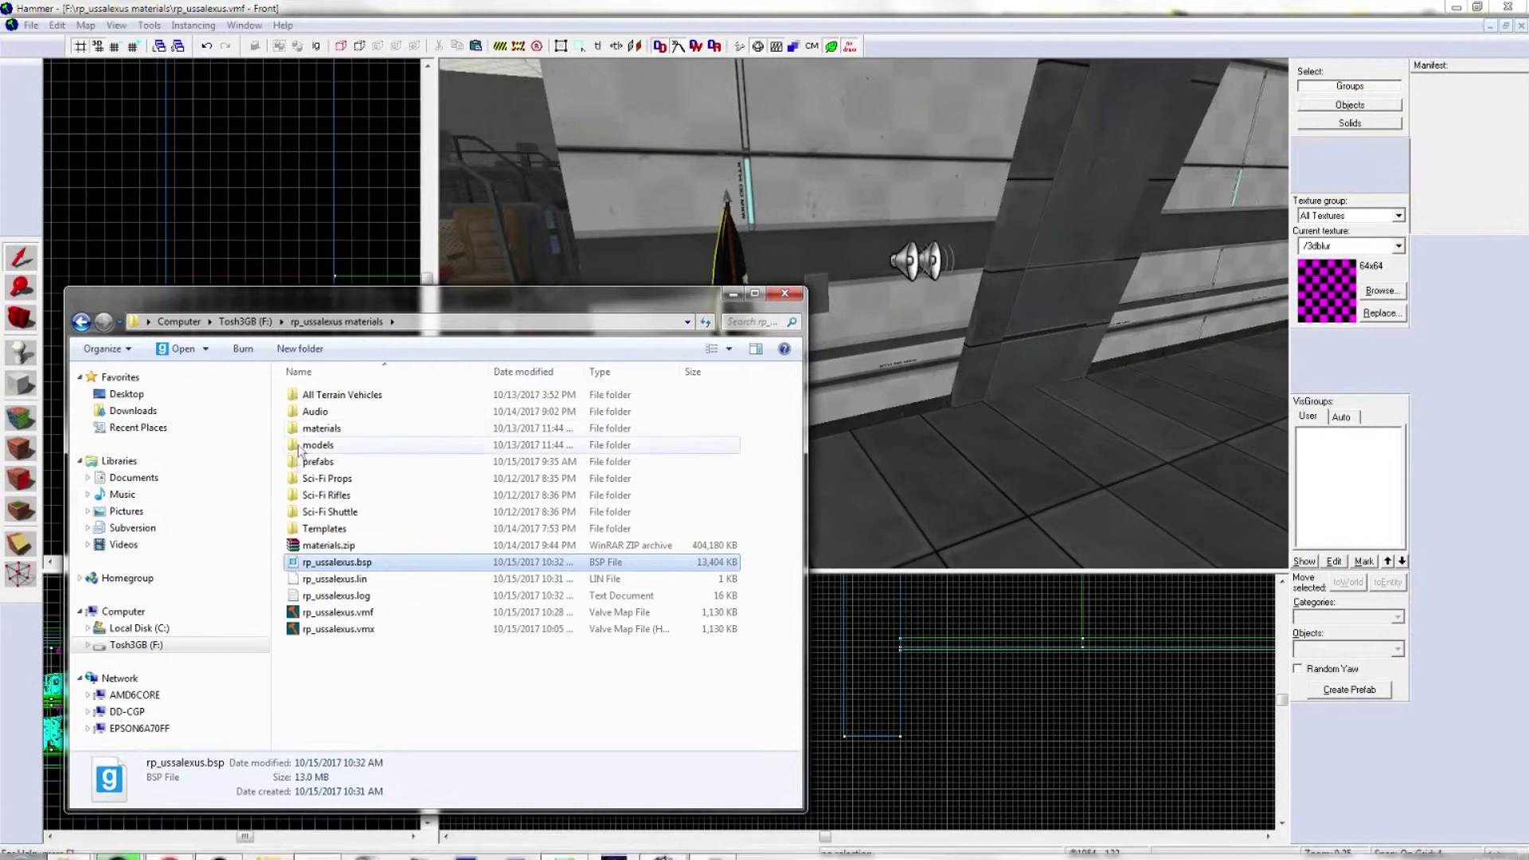
{"action": "double_click", "coordinate": [316, 413]}
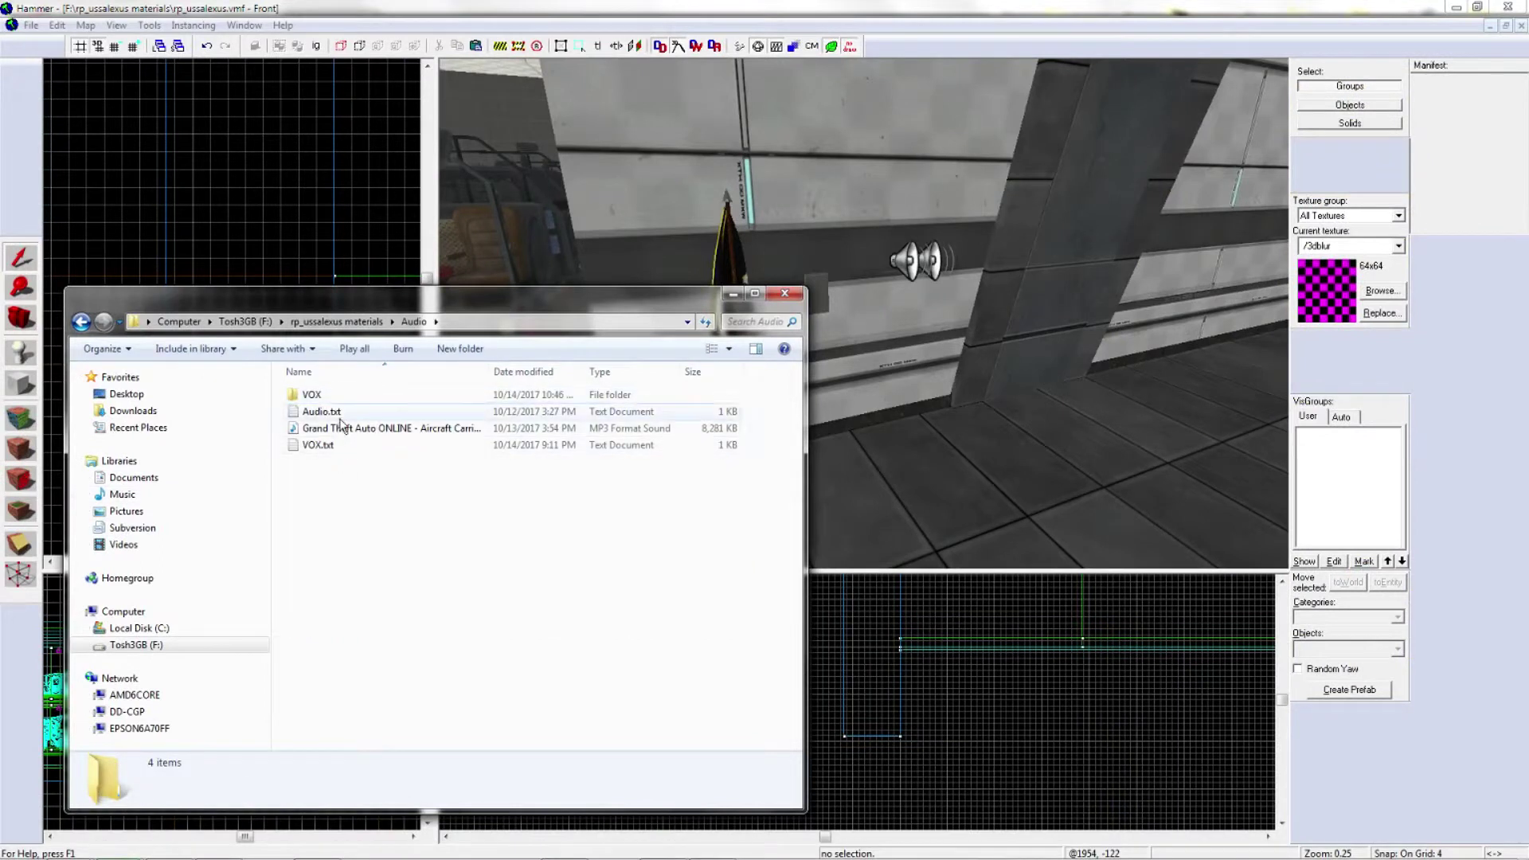
{"action": "left_click", "coordinate": [341, 434]}
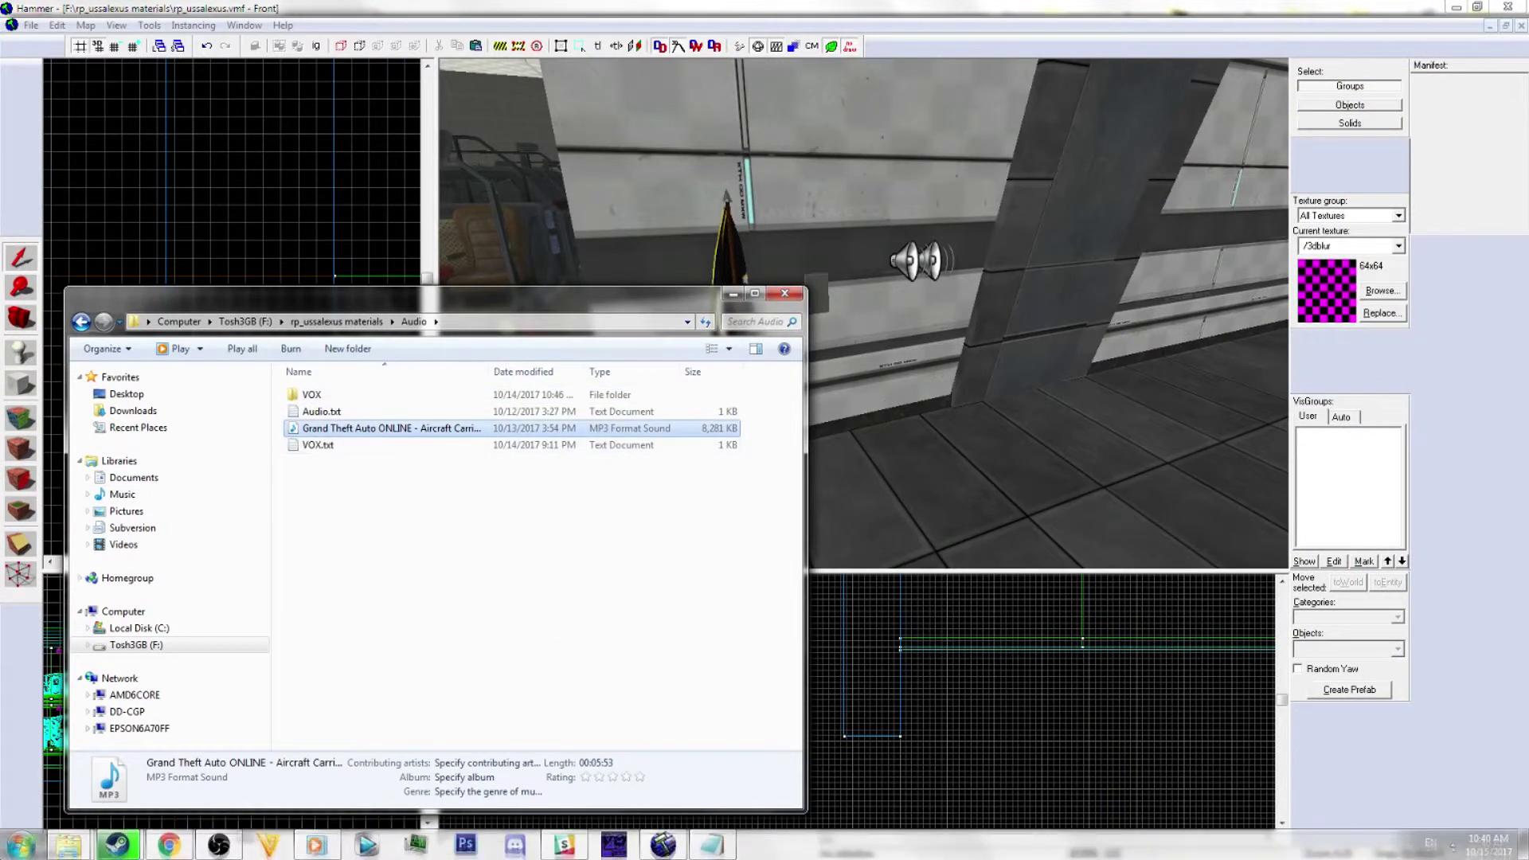
Step: Launch Audacity, dismiss its welcome window and import the selected aircraft carrier alarm MP3 into the empty project
{"action": "left_click", "coordinate": [20, 844]}
{"action": "type", "text": "aud"}
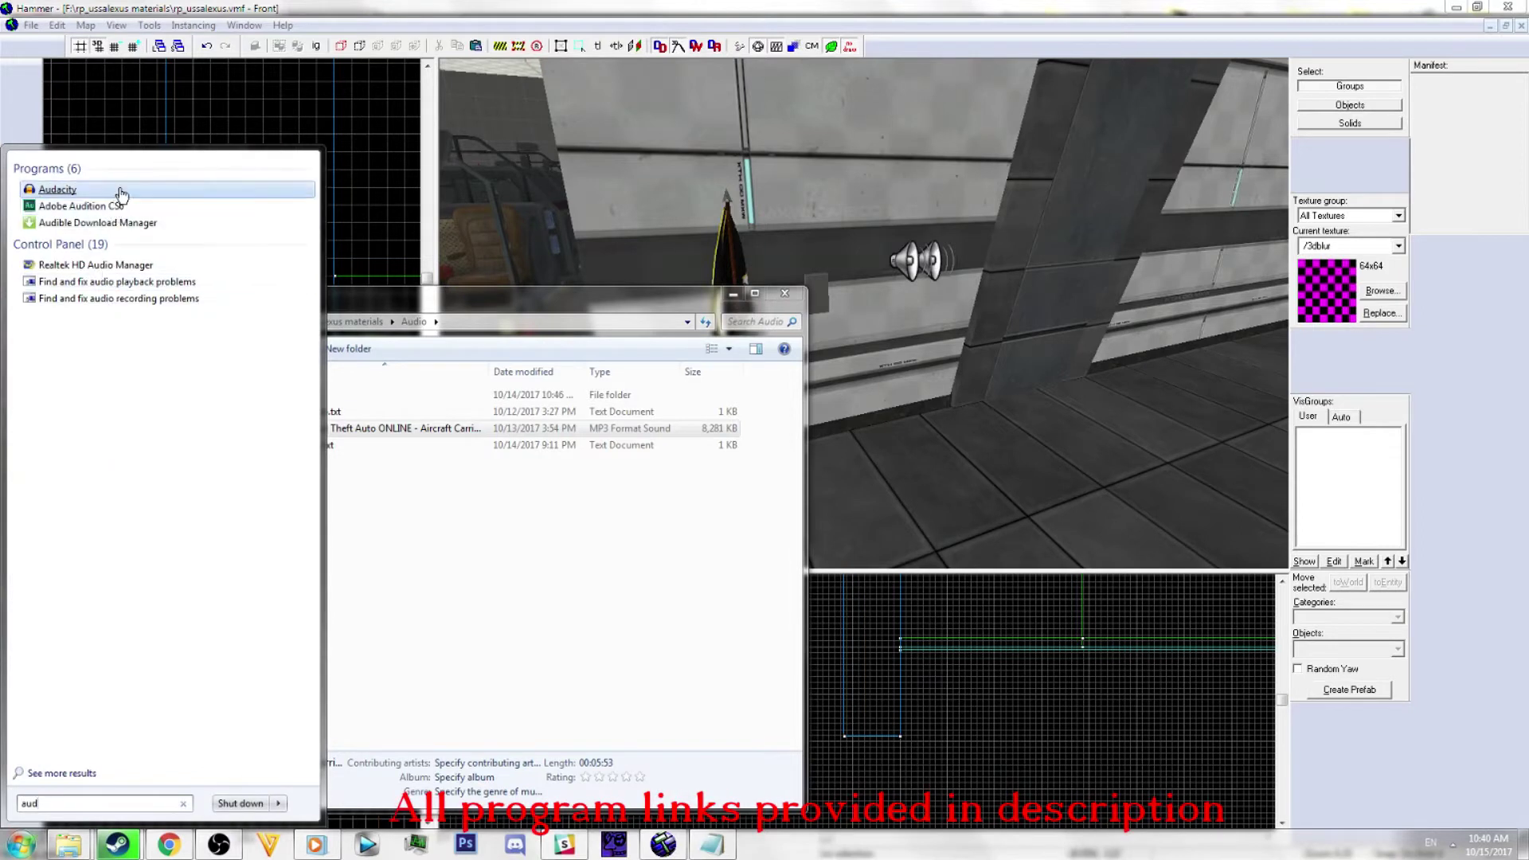
{"action": "left_click", "coordinate": [112, 191]}
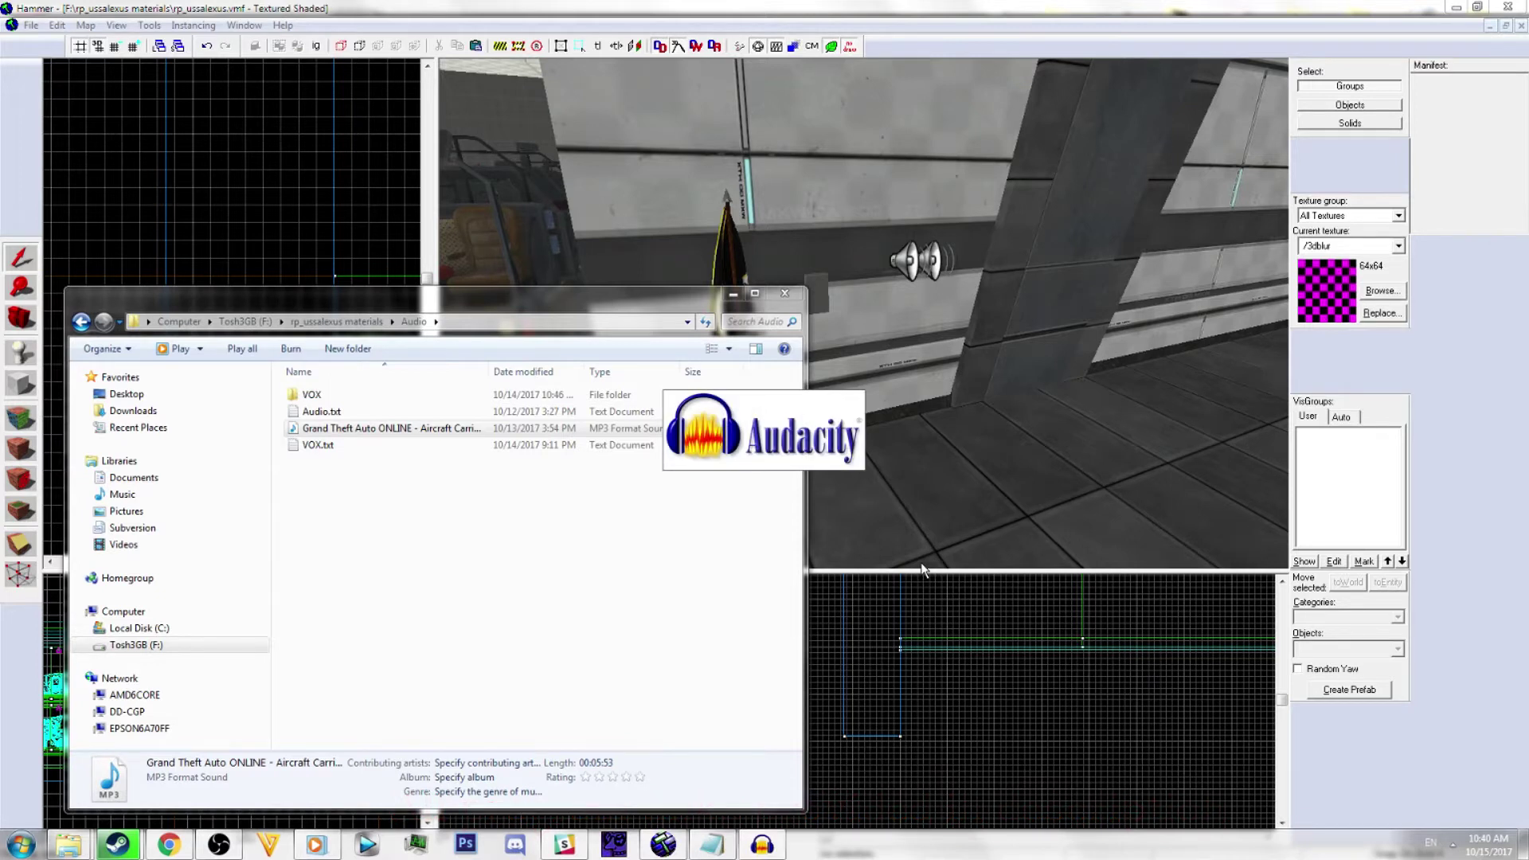
{"action": "left_click", "coordinate": [1213, 398]}
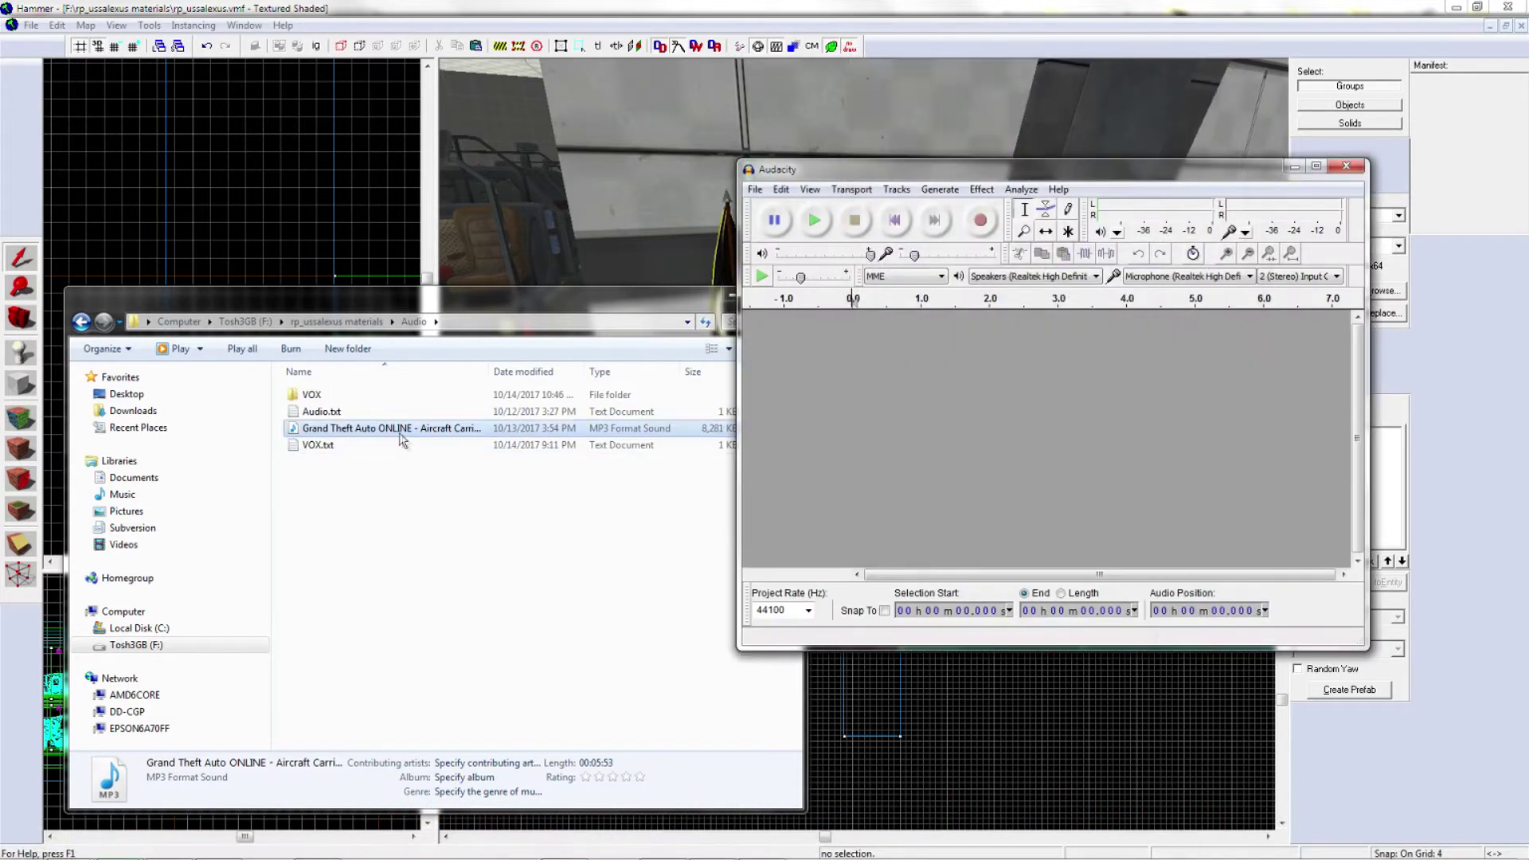
{"action": "left_click_drag", "start_coordinate": [399, 431], "coordinate": [928, 505]}
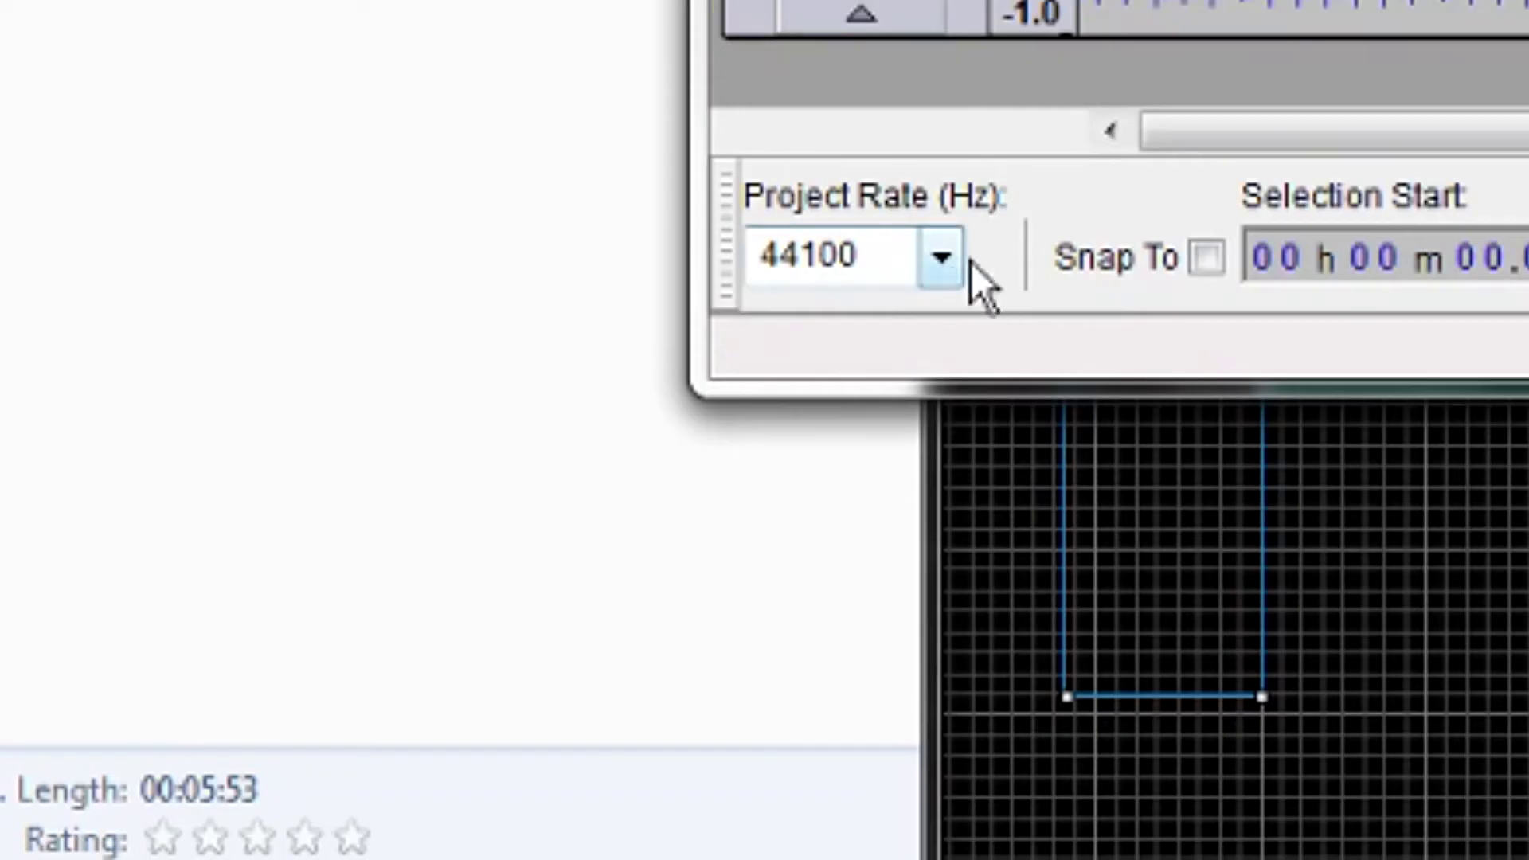
Step: Set the project rate to 44100 Hz and export the alarm track as an MP3 file to the Audio folder, replacing the existing file
{"action": "left_click", "coordinate": [808, 610]}
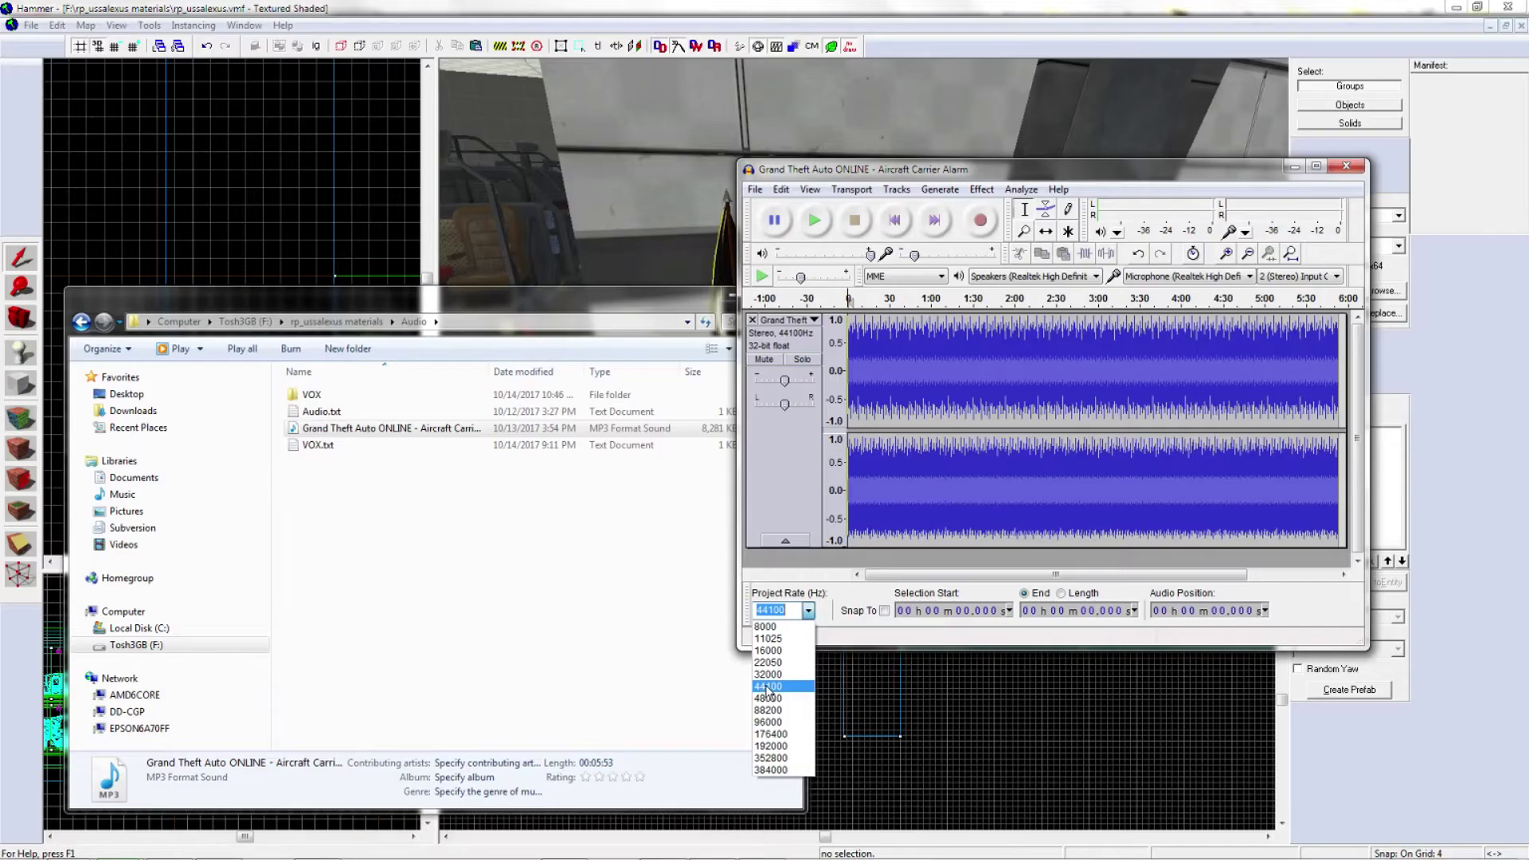
{"action": "left_click", "coordinate": [798, 521]}
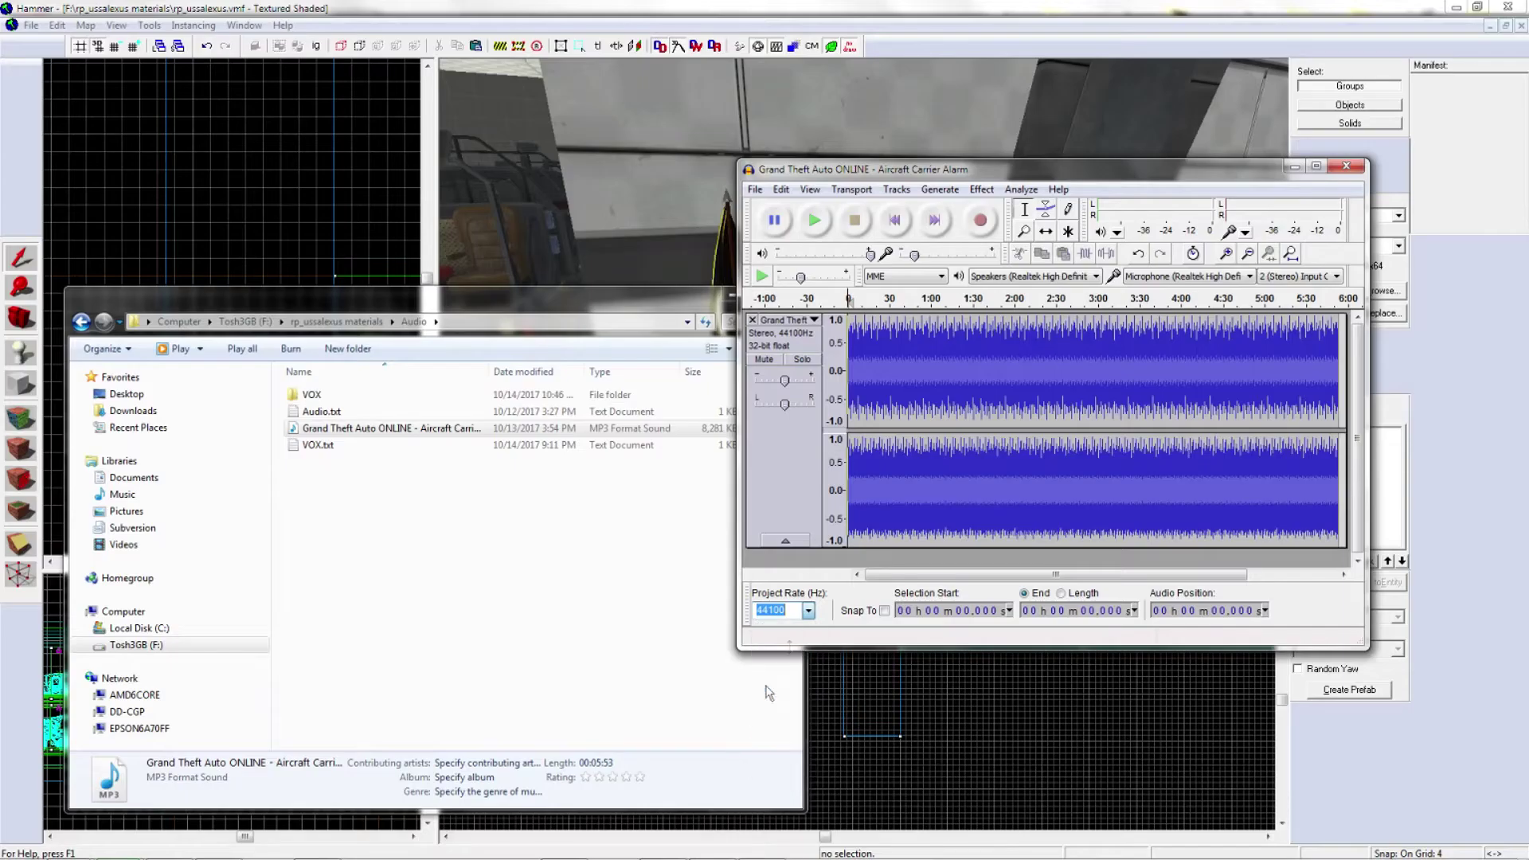
{"action": "left_click", "coordinate": [752, 188]}
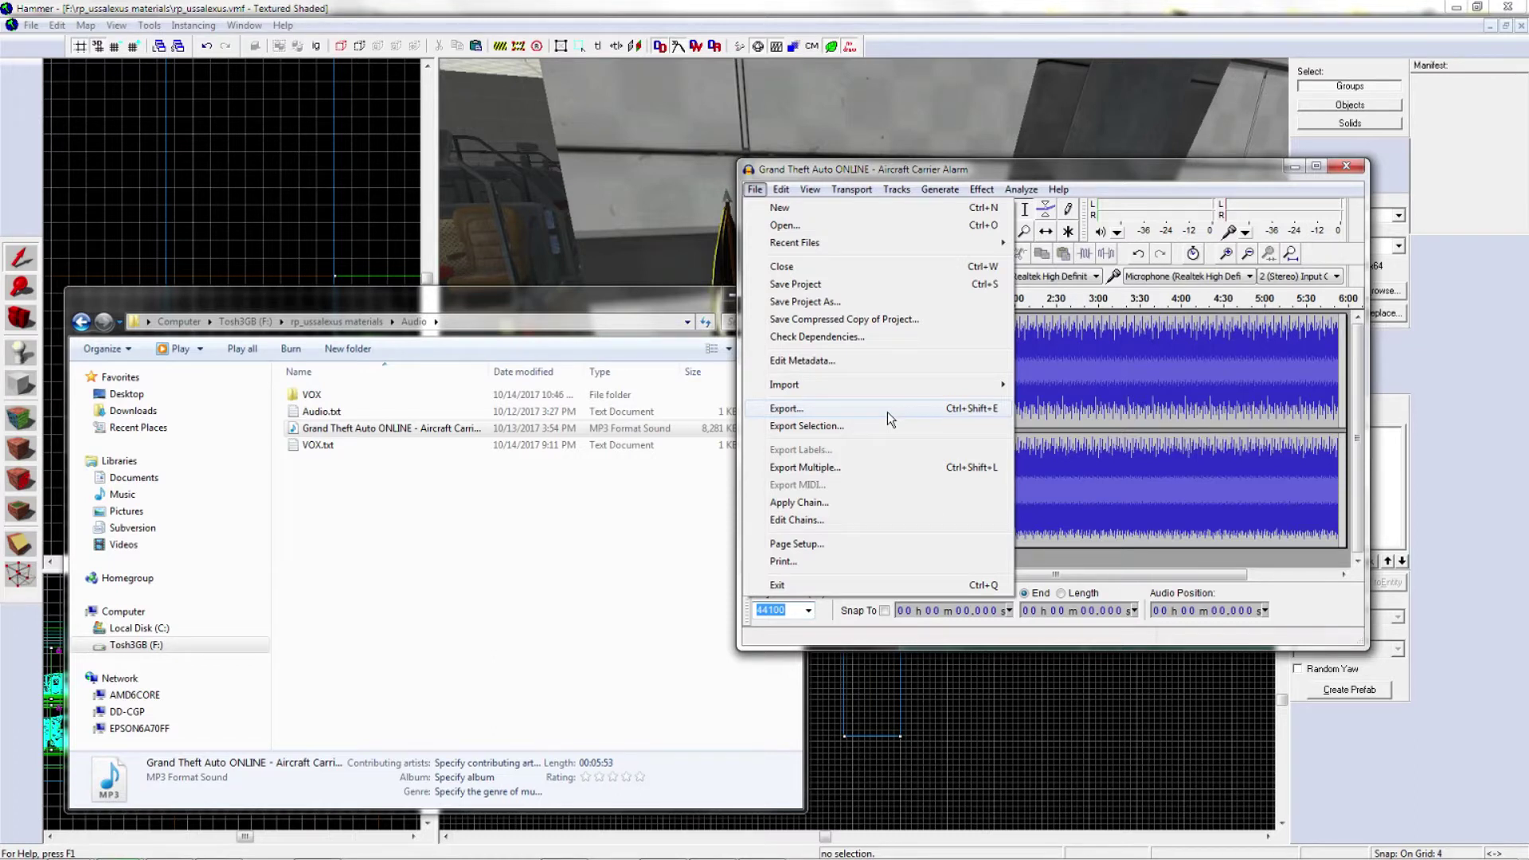
{"action": "left_click", "coordinate": [887, 412]}
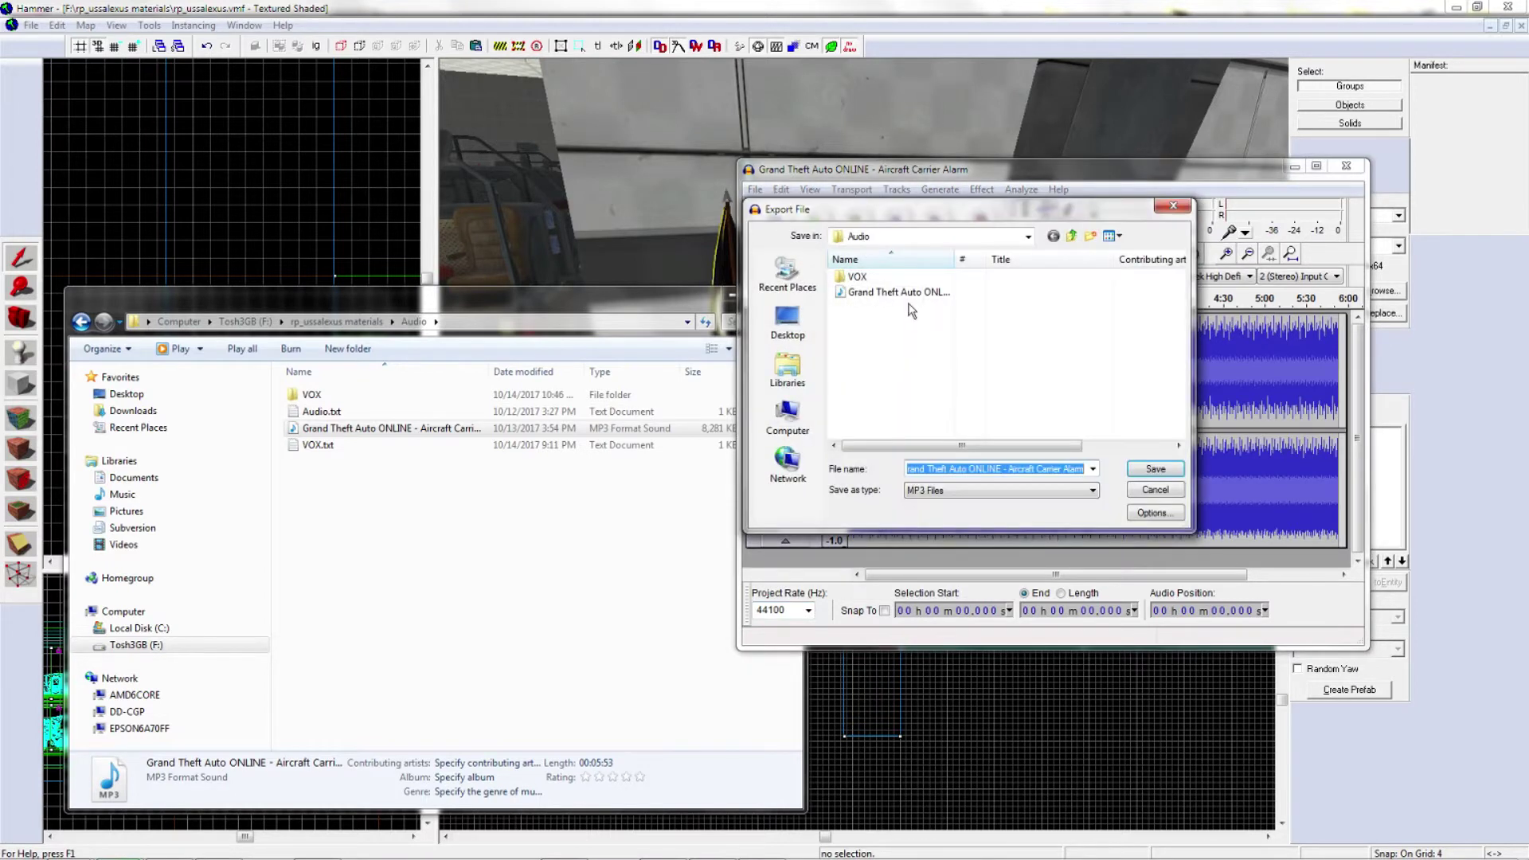
{"action": "left_click", "coordinate": [987, 495]}
{"action": "left_click", "coordinate": [988, 496]}
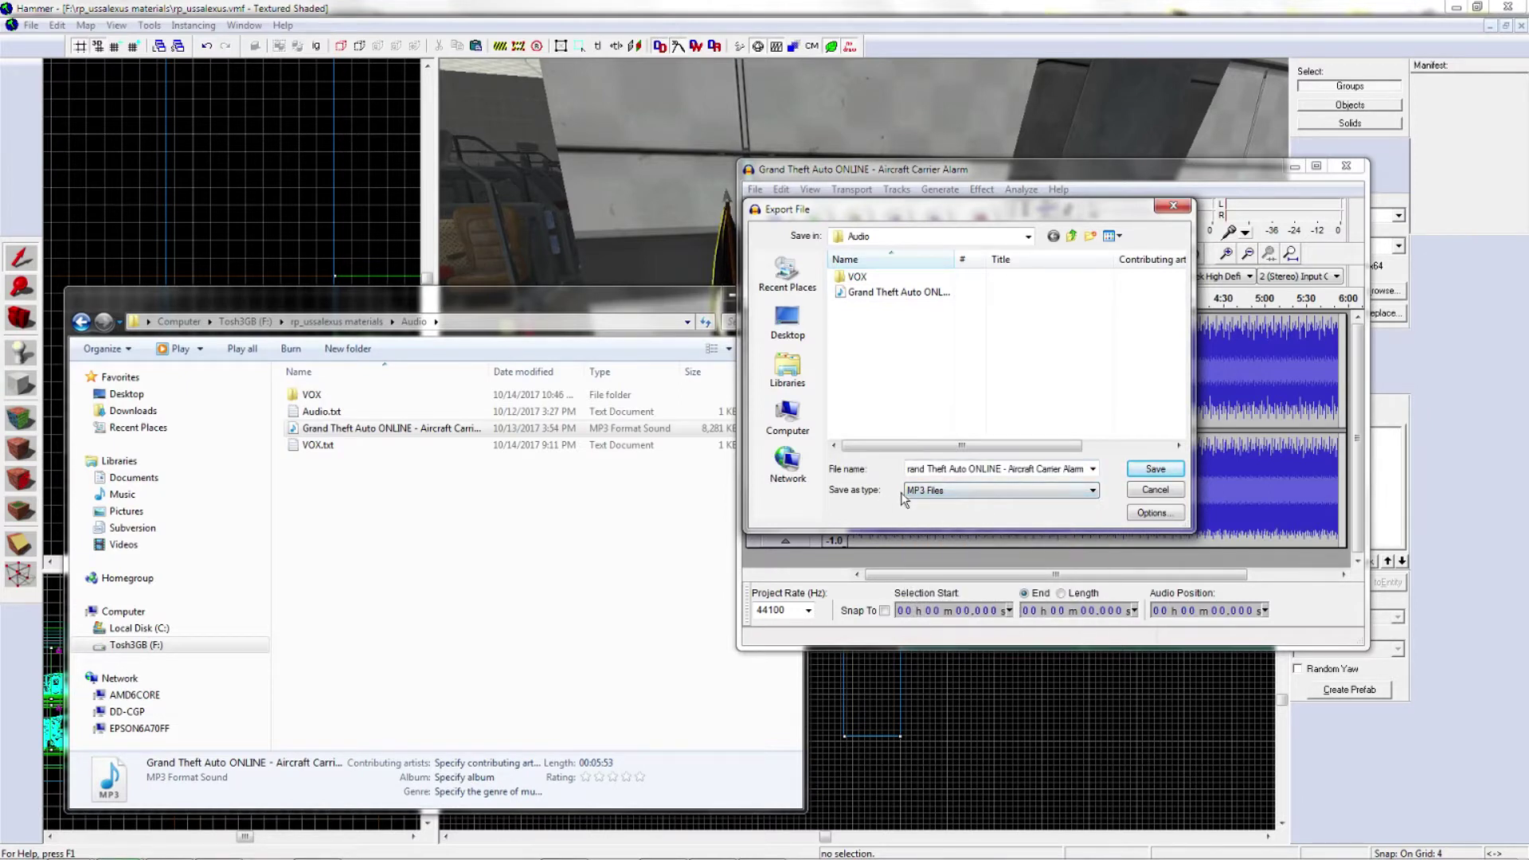
{"action": "left_click", "coordinate": [1140, 470]}
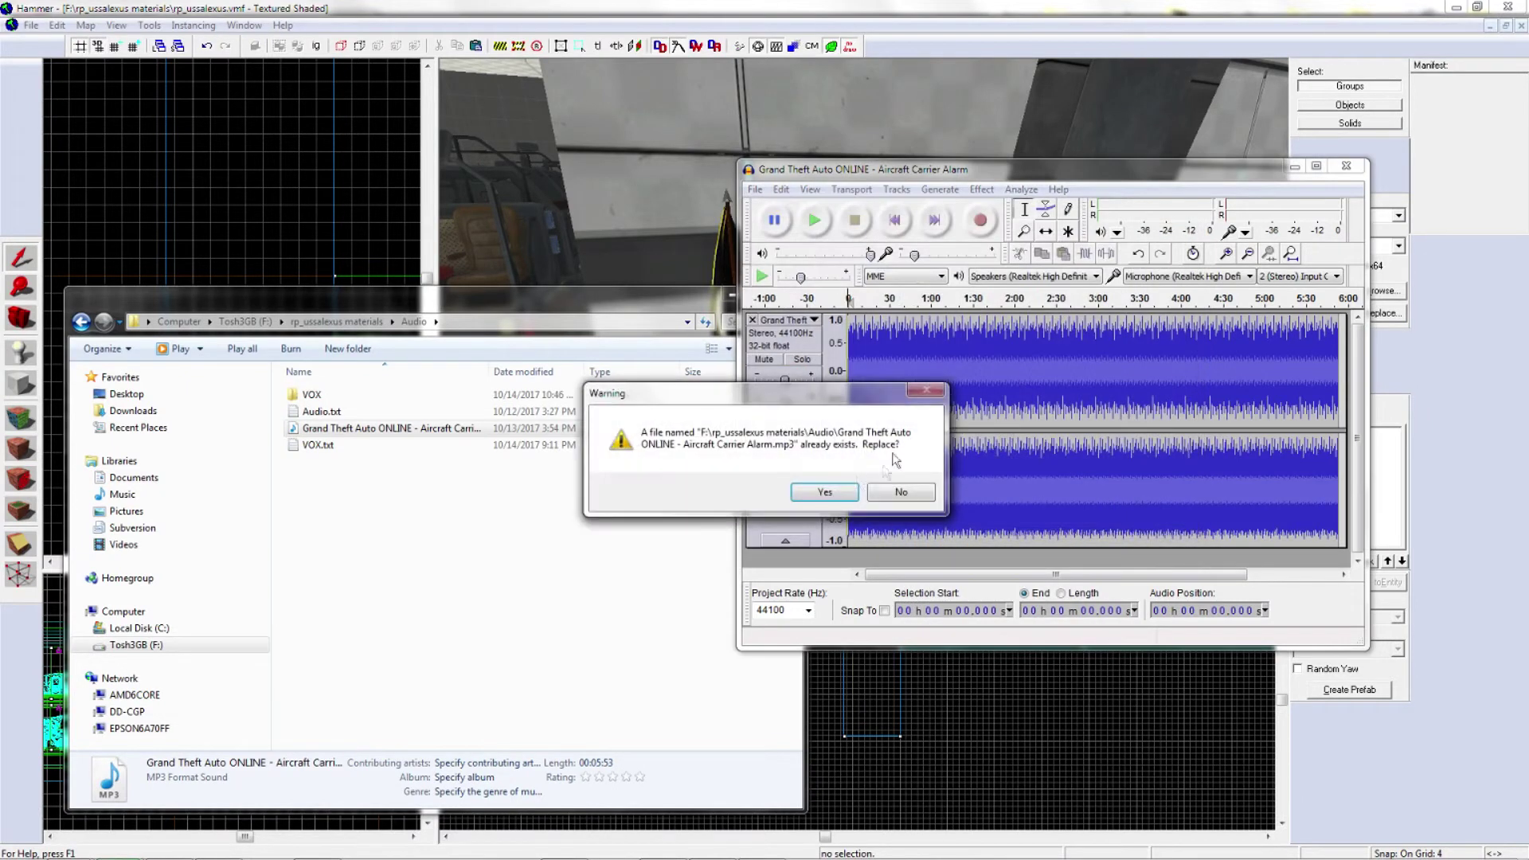
{"action": "left_click", "coordinate": [825, 493]}
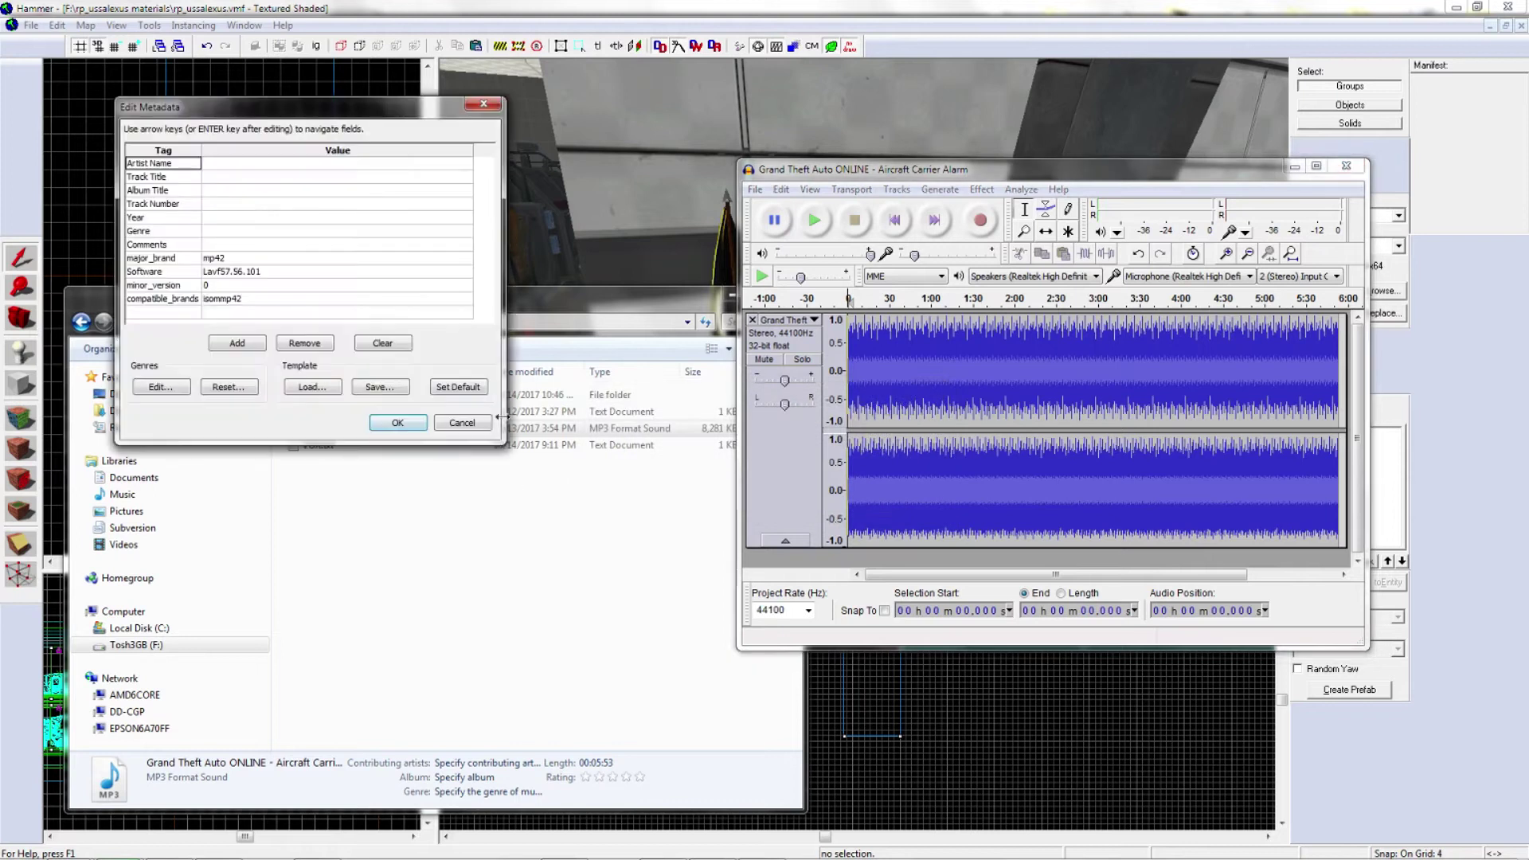
{"action": "left_click", "coordinate": [422, 425]}
Step: Select the aircraft carrier alarm MP3 in the Audio folder, and open Program Files (x86) on the F: drive in a second Explorer window
{"action": "left_click", "coordinate": [345, 430]}
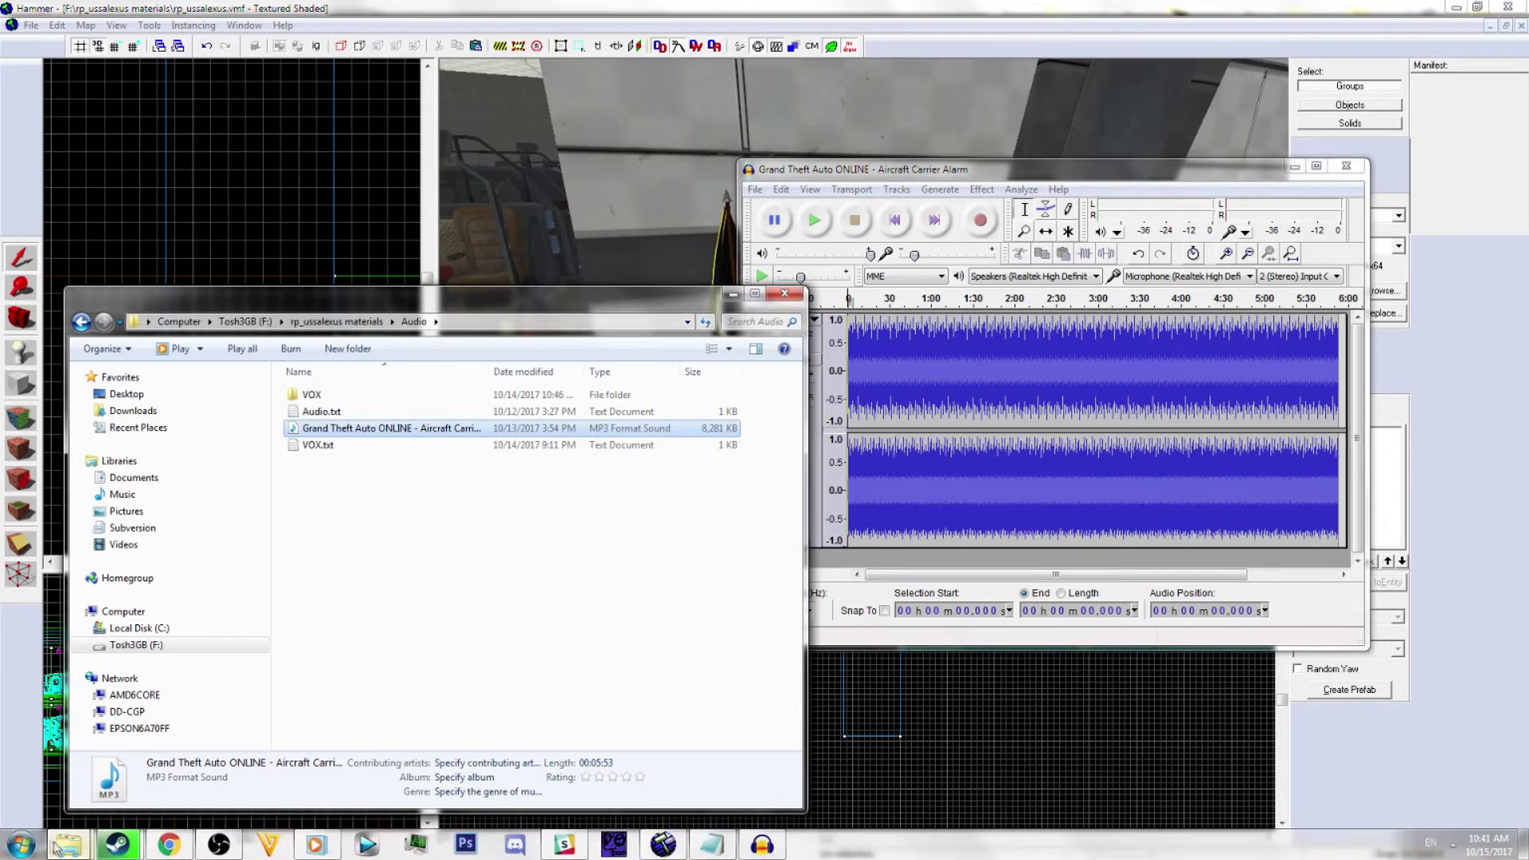
{"action": "left_click", "coordinate": [62, 846]}
{"action": "left_click", "coordinate": [242, 762]}
{"action": "left_click", "coordinate": [619, 580]}
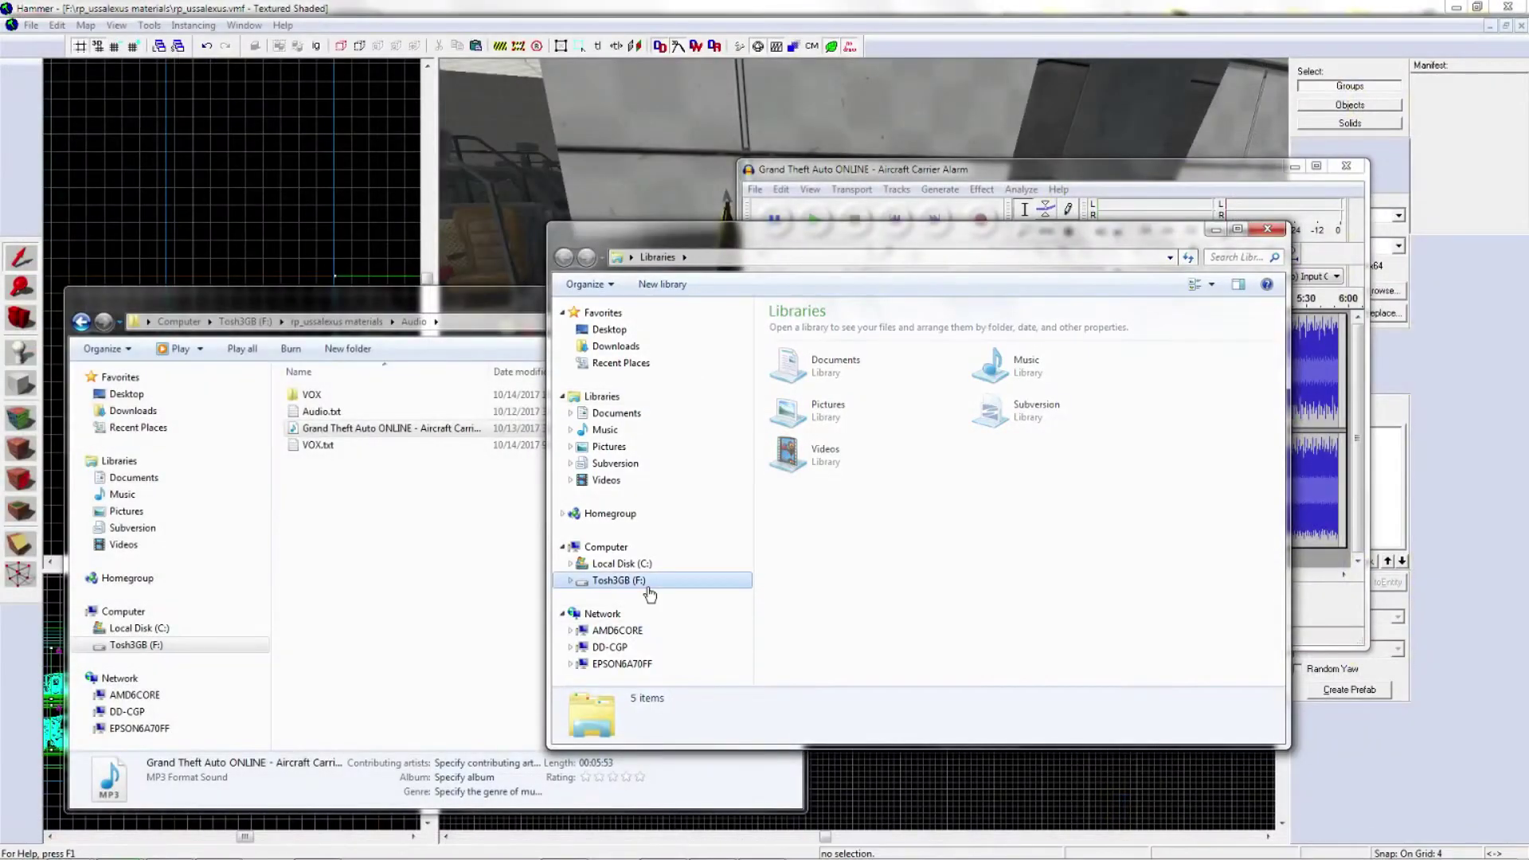
{"action": "left_click", "coordinate": [927, 533]}
{"action": "scroll", "coordinate": [916, 534], "scroll_direction": "down", "scroll_amount": 20}
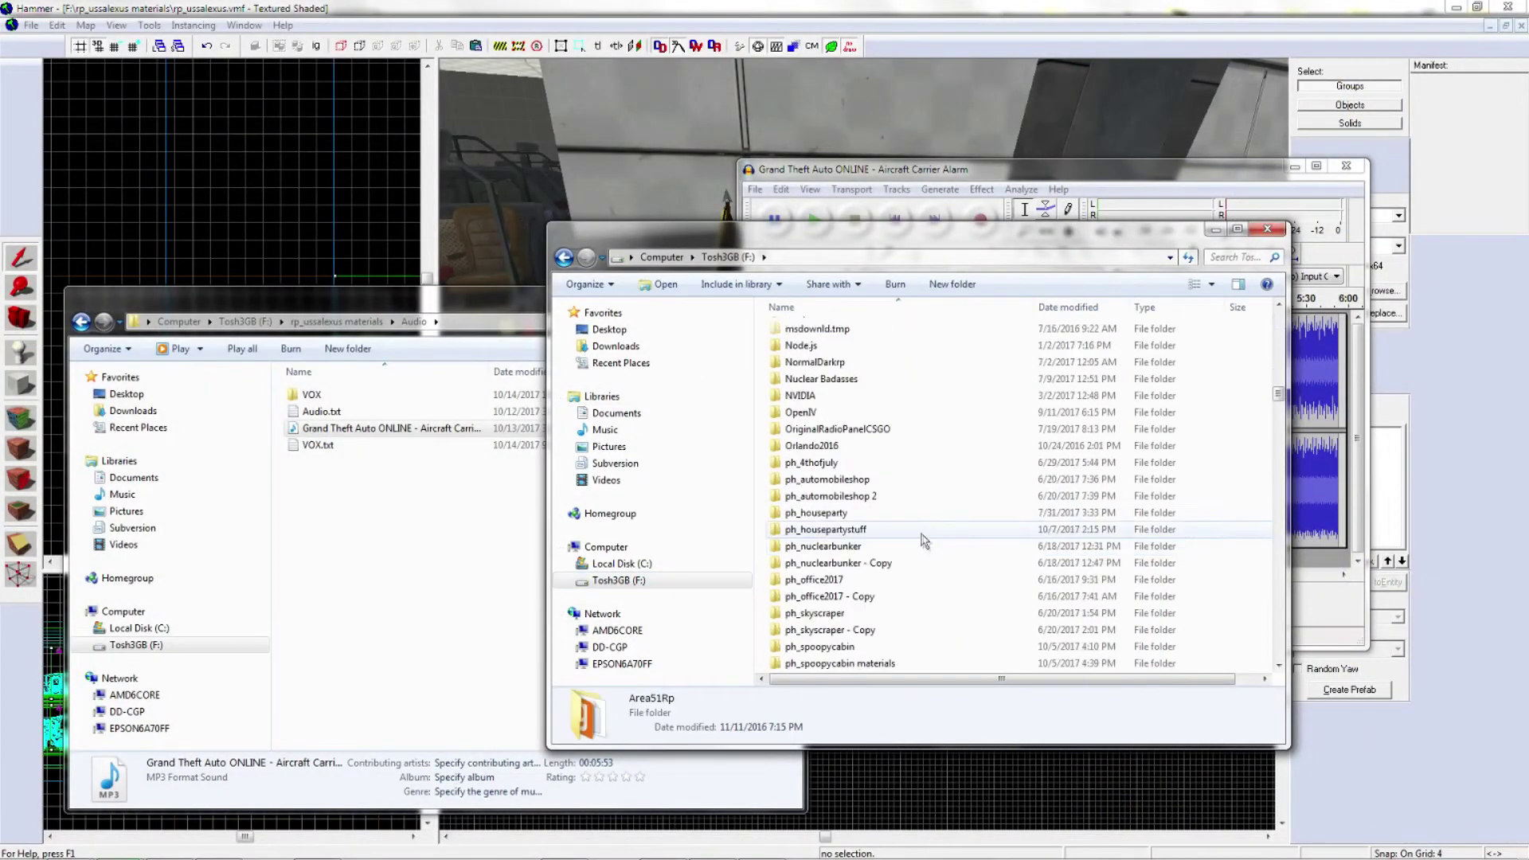
{"action": "scroll", "coordinate": [899, 530], "scroll_direction": "down", "scroll_amount": 4}
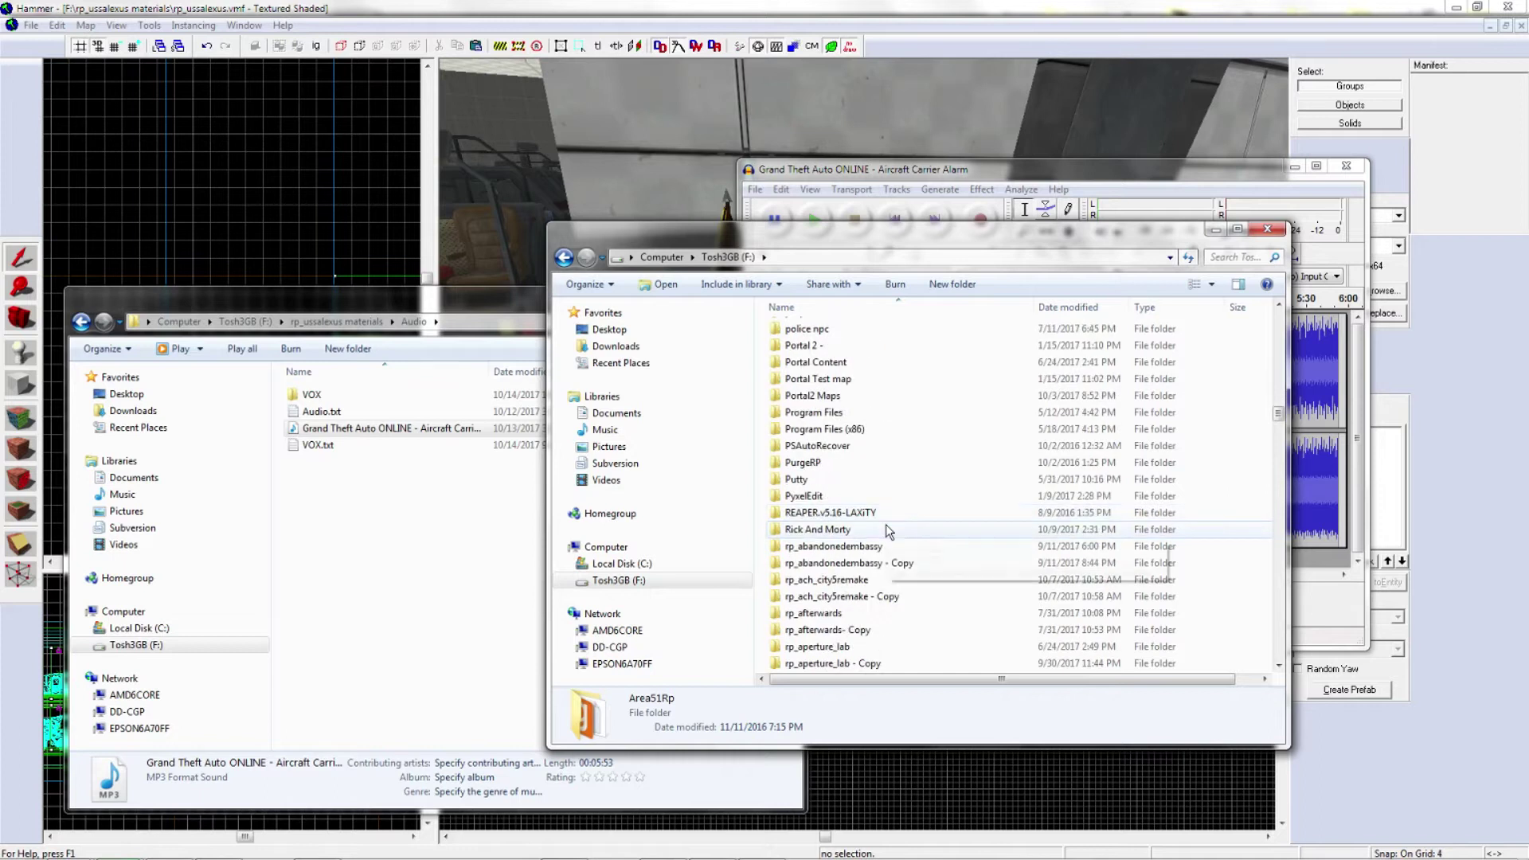
{"action": "left_click", "coordinate": [872, 428]}
{"action": "double_click", "coordinate": [872, 428]}
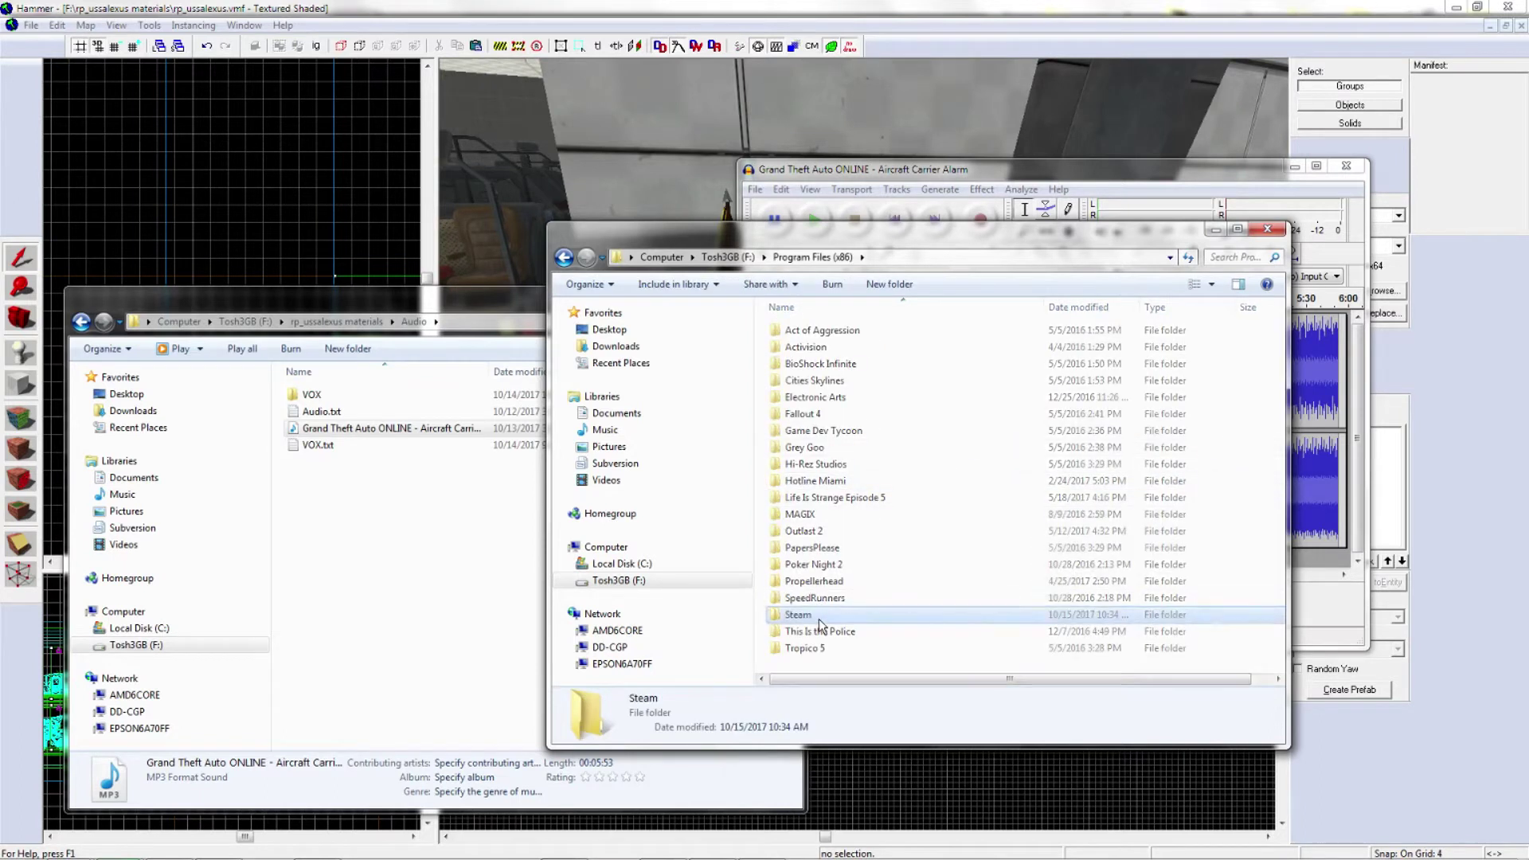
Step: Browse through the Steam, SteamApps and common folders and open the GarrysMod game folder
{"action": "double_click", "coordinate": [822, 614]}
{"action": "scroll", "coordinate": [823, 614], "scroll_direction": "down", "scroll_amount": 1}
{"action": "double_click", "coordinate": [811, 626]}
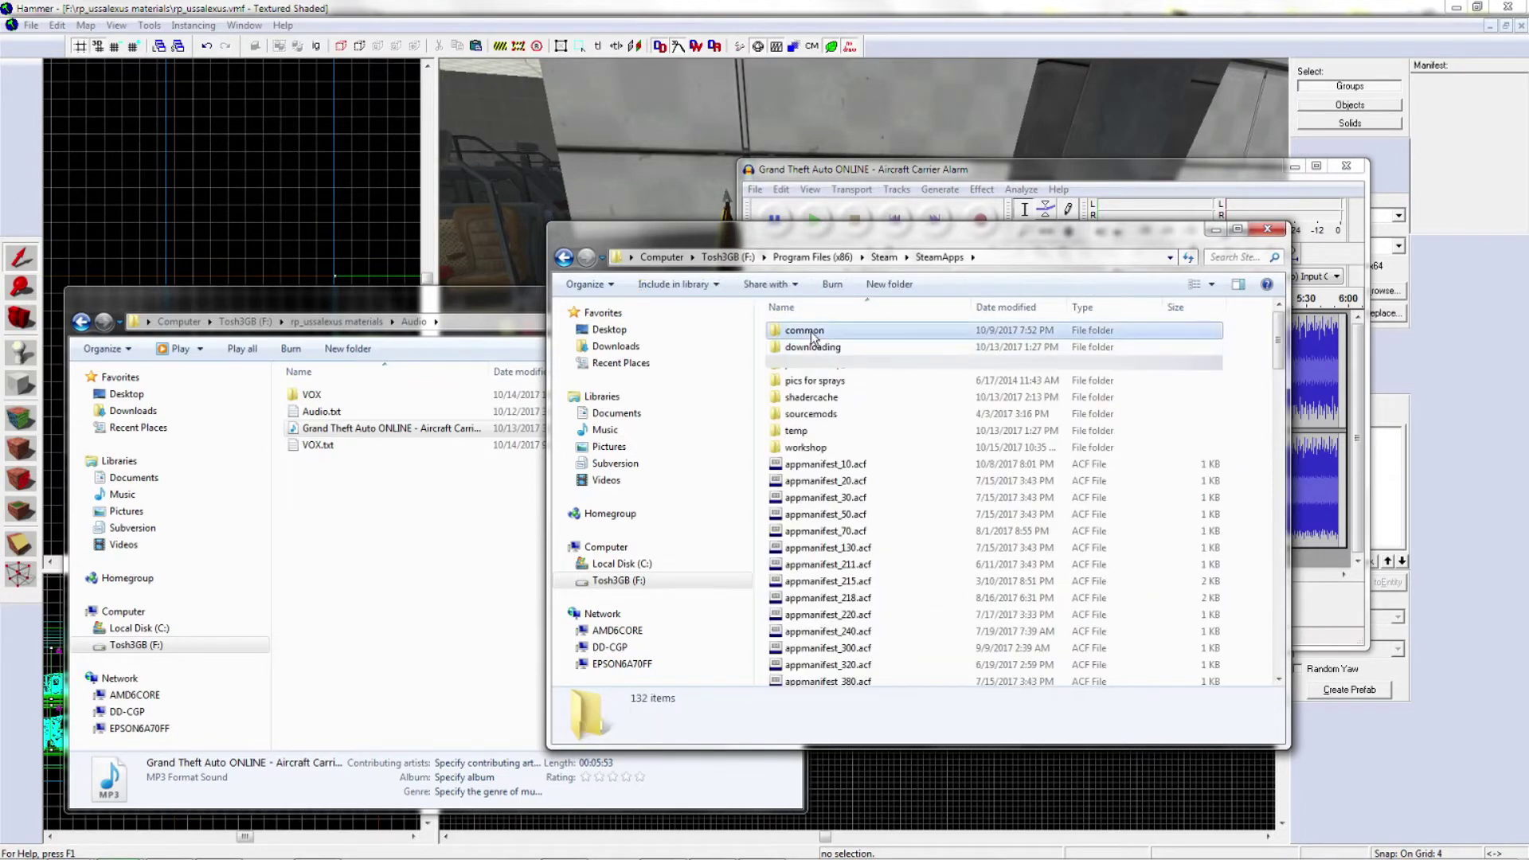
{"action": "double_click", "coordinate": [811, 331]}
{"action": "scroll", "coordinate": [812, 336], "scroll_direction": "down", "scroll_amount": 10}
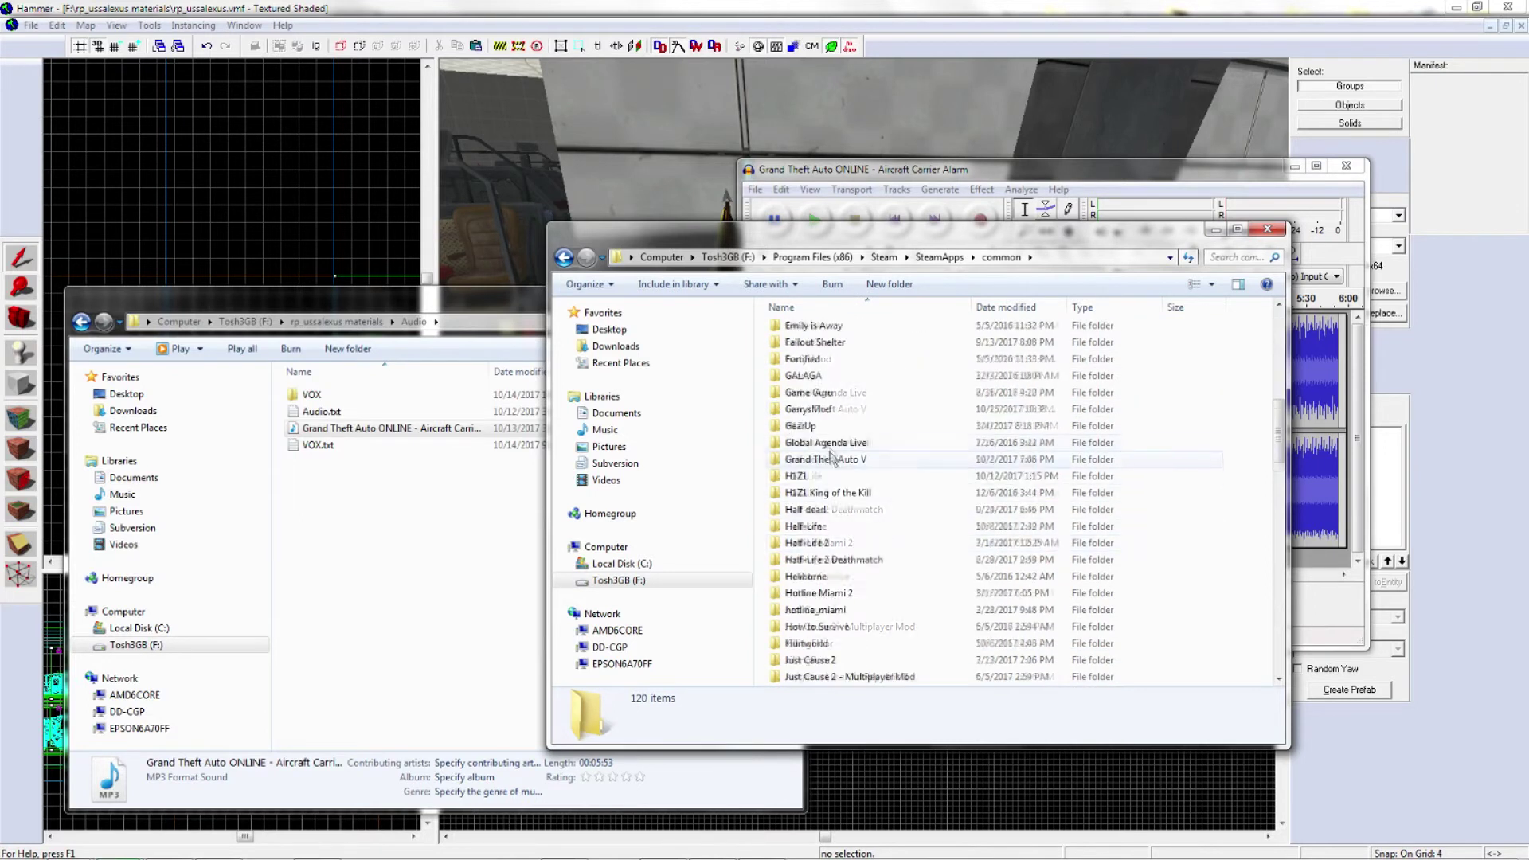
{"action": "double_click", "coordinate": [842, 410]}
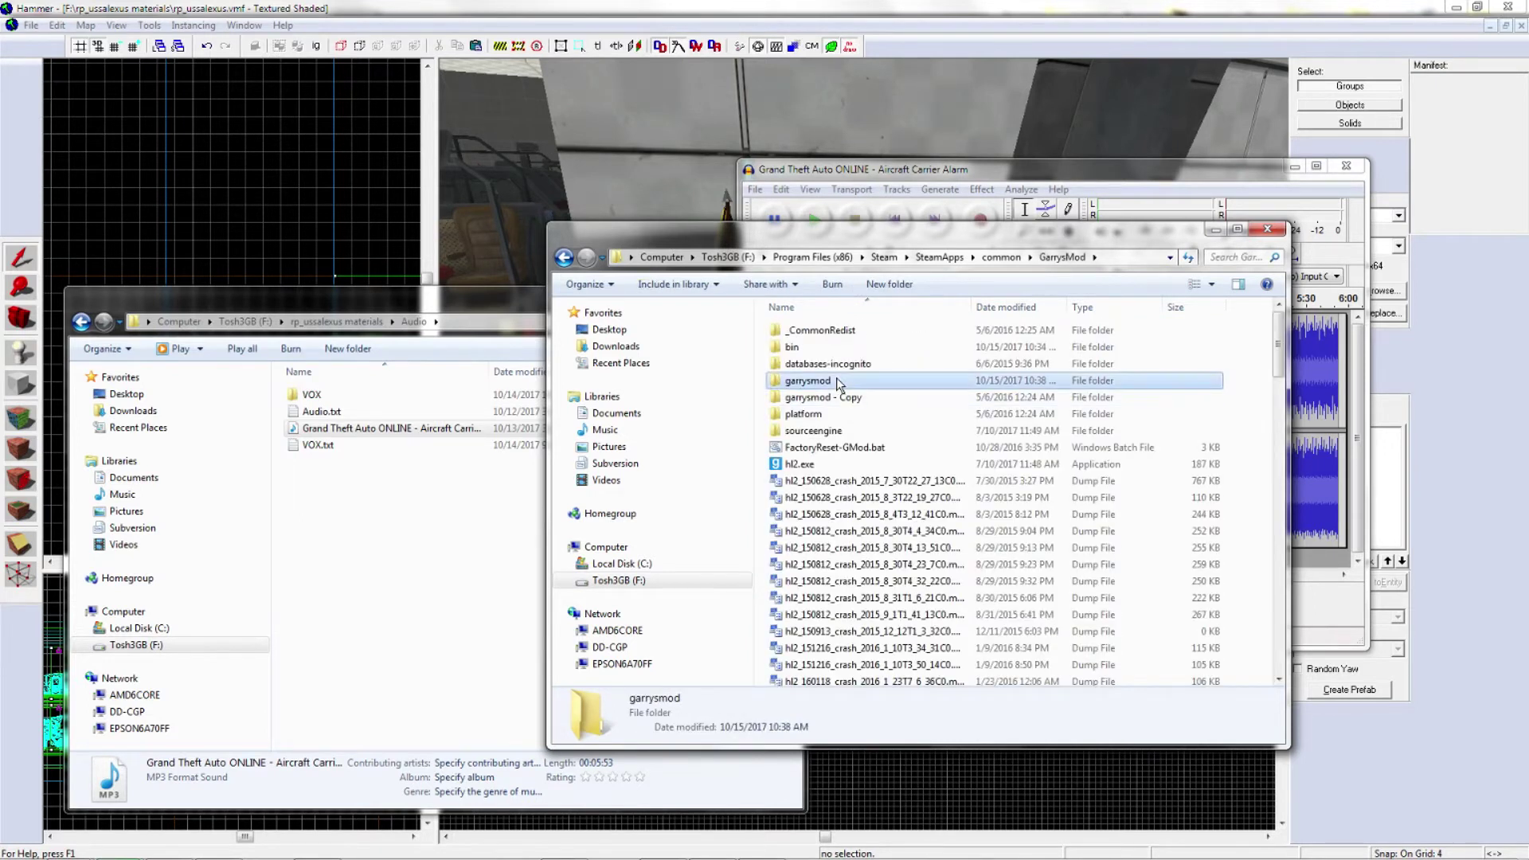
Step: Open the rp_ussalexus subfolder inside the sound folder of the garrysmod directory
{"action": "double_click", "coordinate": [836, 379]}
{"action": "left_click", "coordinate": [871, 428]}
{"action": "scroll", "coordinate": [996, 478], "scroll_direction": "down", "scroll_amount": 2}
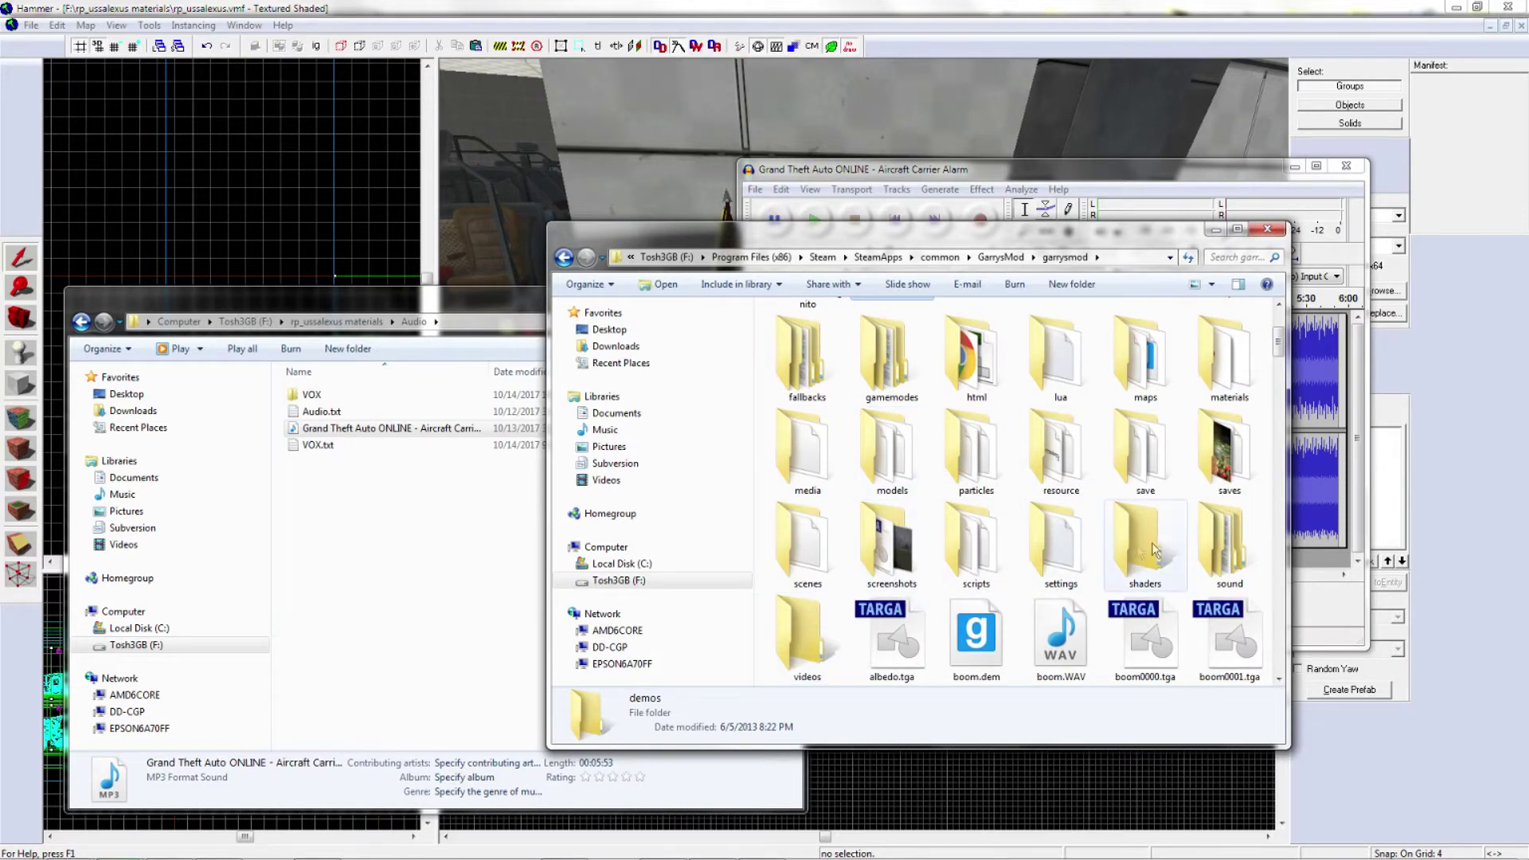
{"action": "double_click", "coordinate": [1224, 550]}
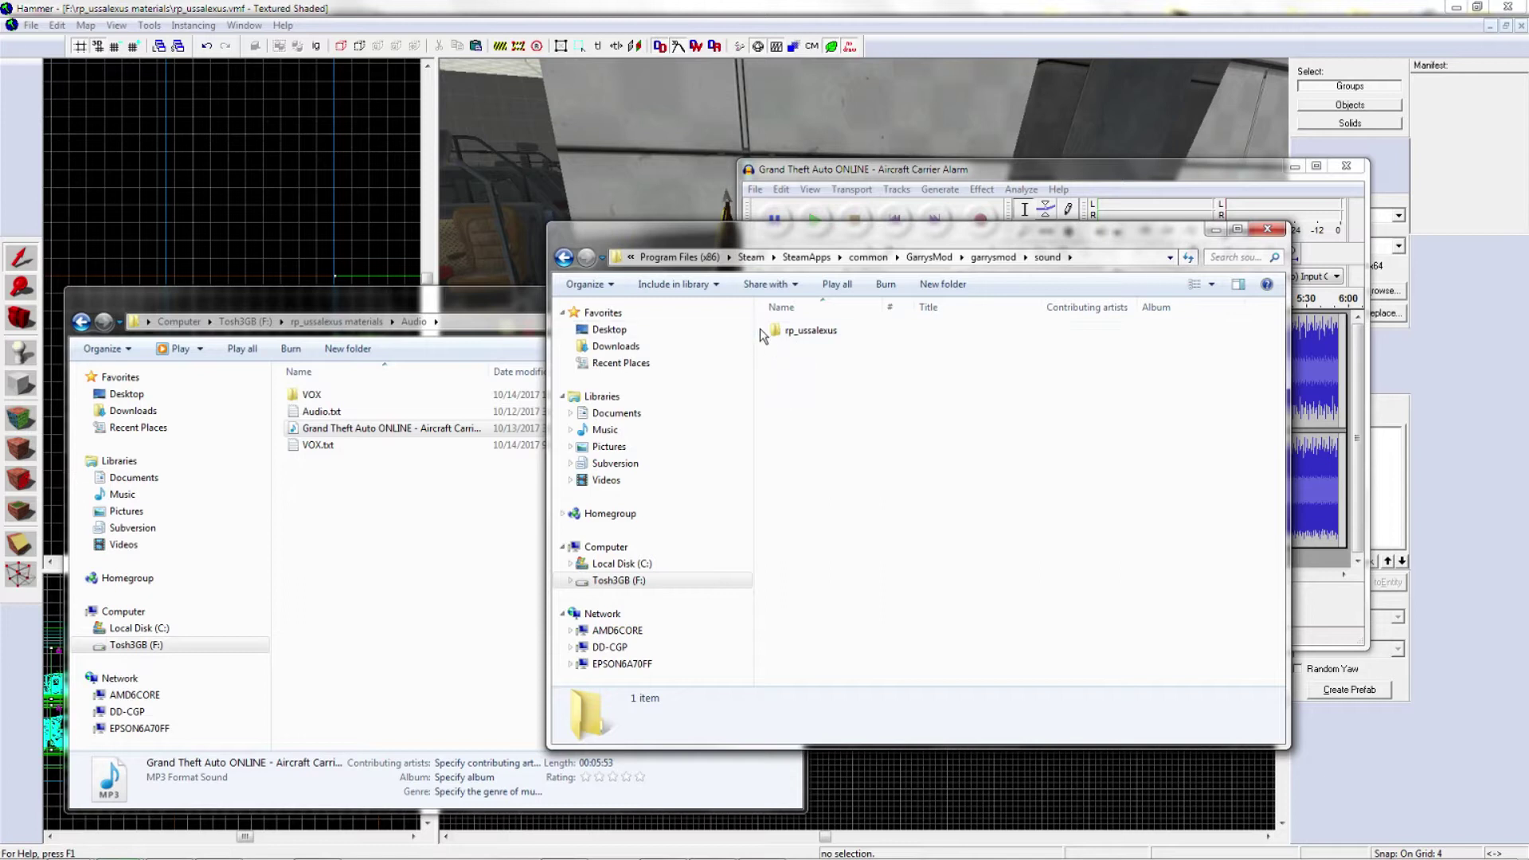
{"action": "left_click_drag", "start_coordinate": [760, 328], "coordinate": [1075, 406]}
{"action": "left_click", "coordinate": [1059, 399]}
{"action": "double_click", "coordinate": [895, 334]}
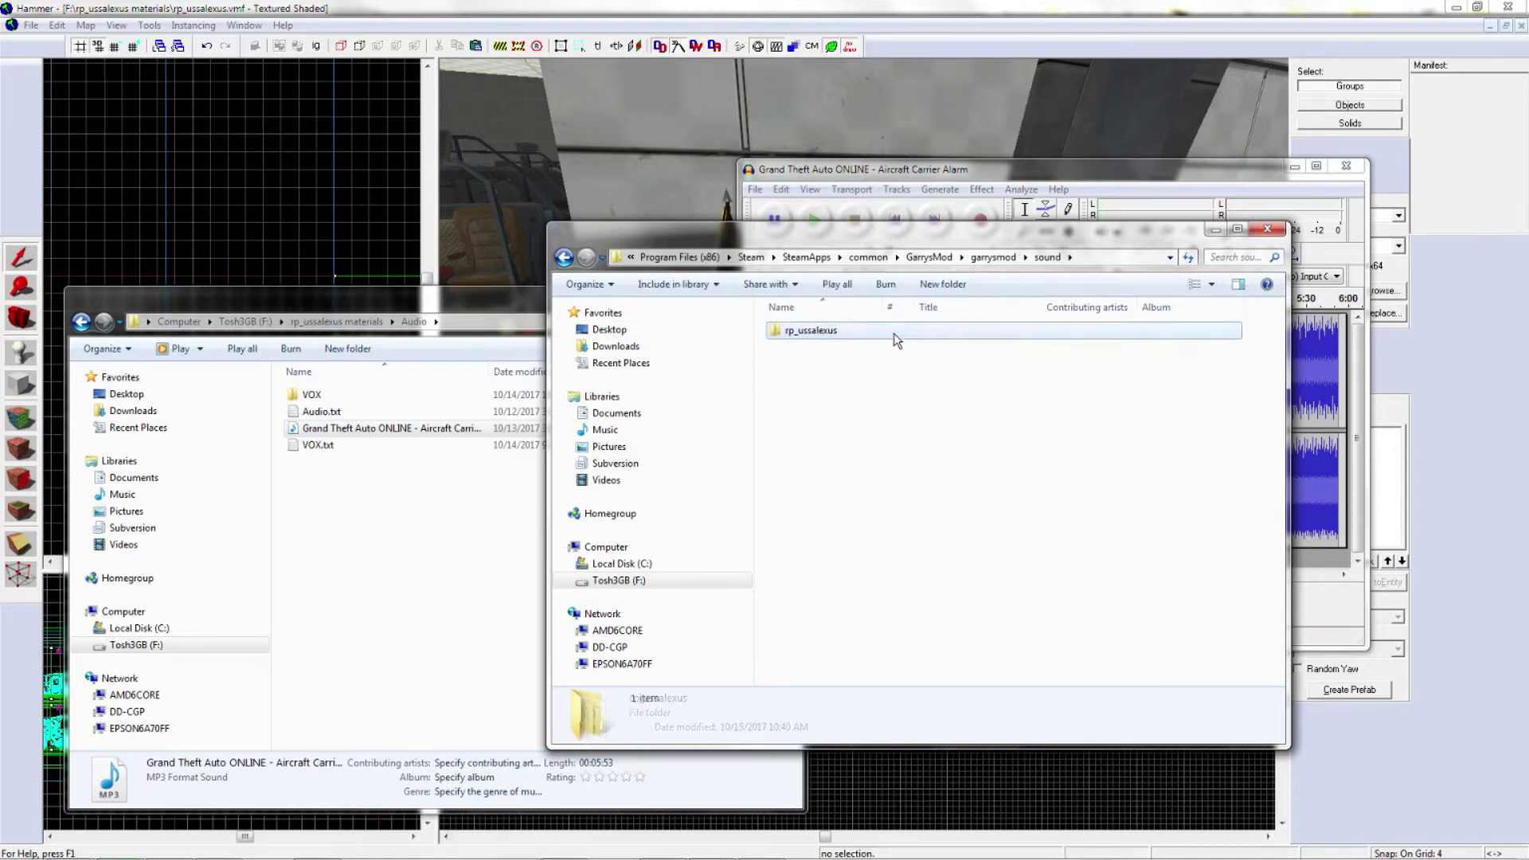
Step: Copy the aircraft carrier alarm MP3 from the Audio folder into the game's sound\rp_ussalexus folder
{"action": "left_click", "coordinate": [464, 428]}
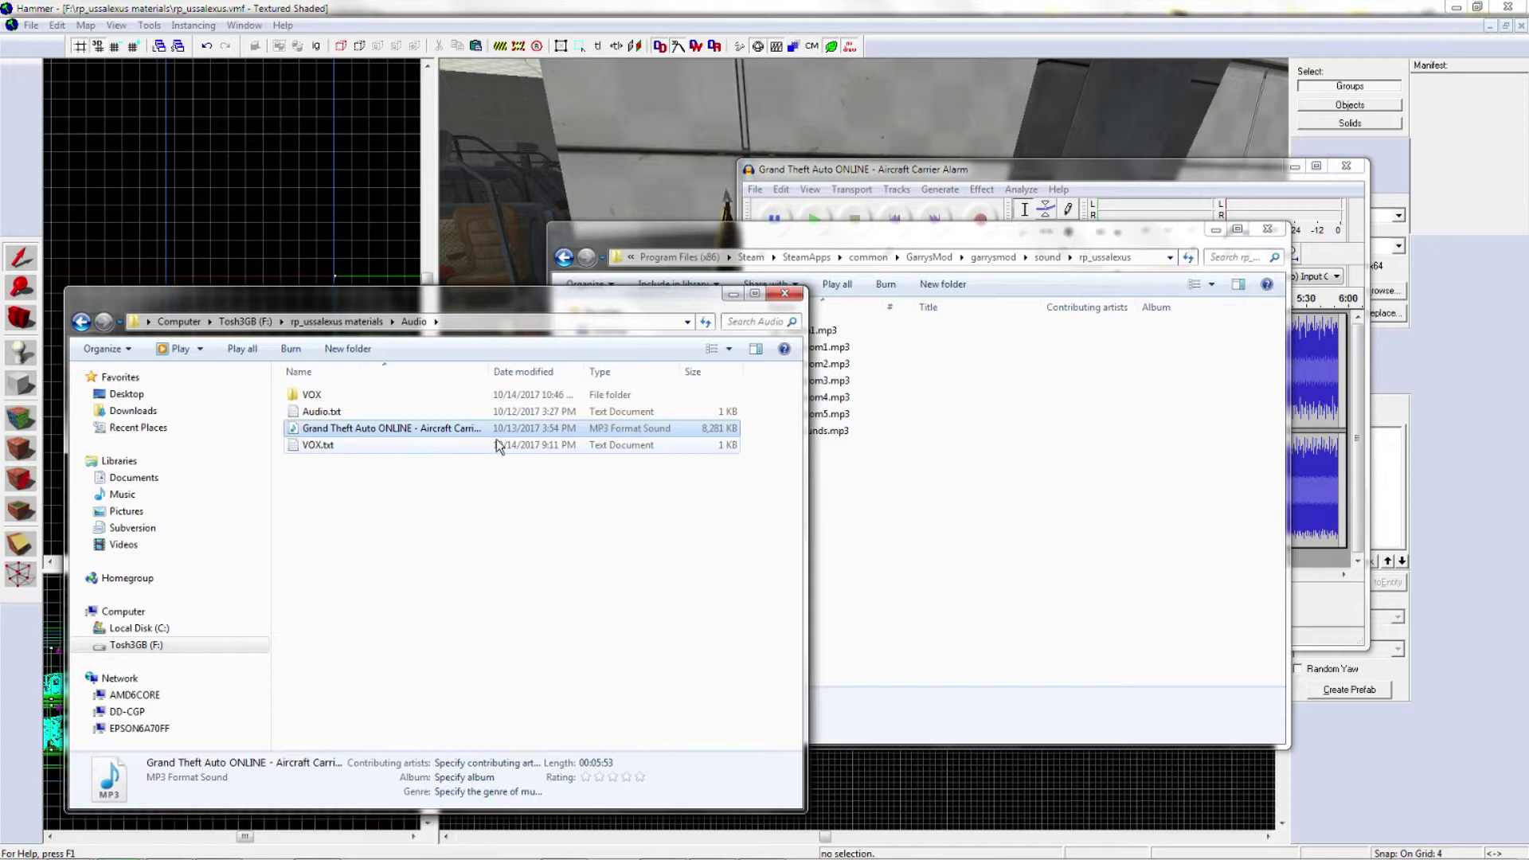
{"action": "left_click", "coordinate": [986, 501]}
{"action": "key", "text": "ctrl+v"}
Step: Switch to Hammer, view the object properties of the alarmtest ambient_generic on the wall and close them
{"action": "left_click", "coordinate": [1478, 398]}
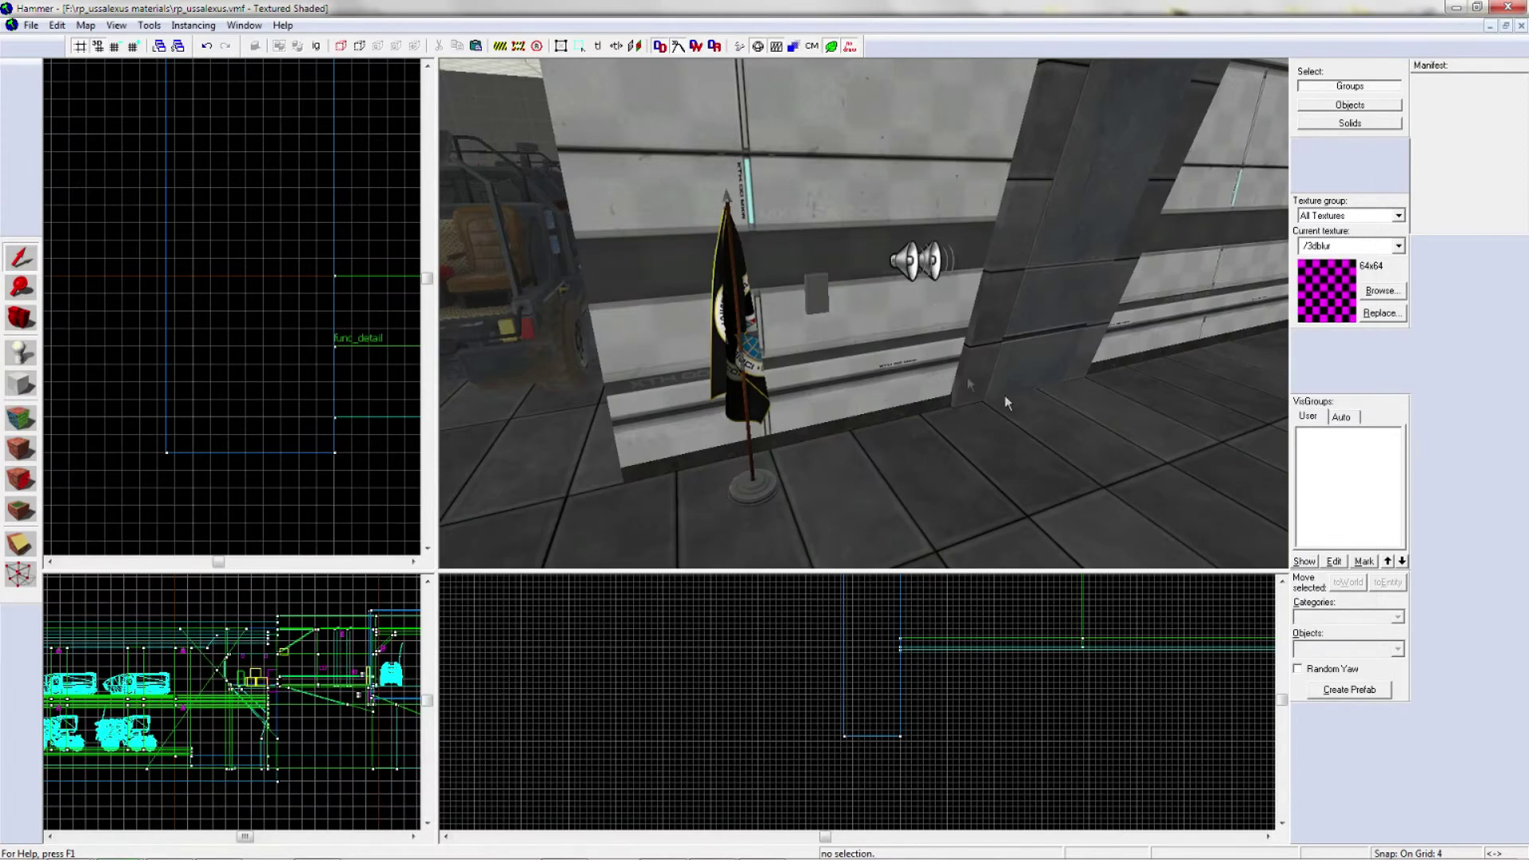
{"action": "key", "text": "z"}
{"action": "key", "text": "w"}
{"action": "key", "text": "z"}
{"action": "left_click", "coordinate": [899, 306]}
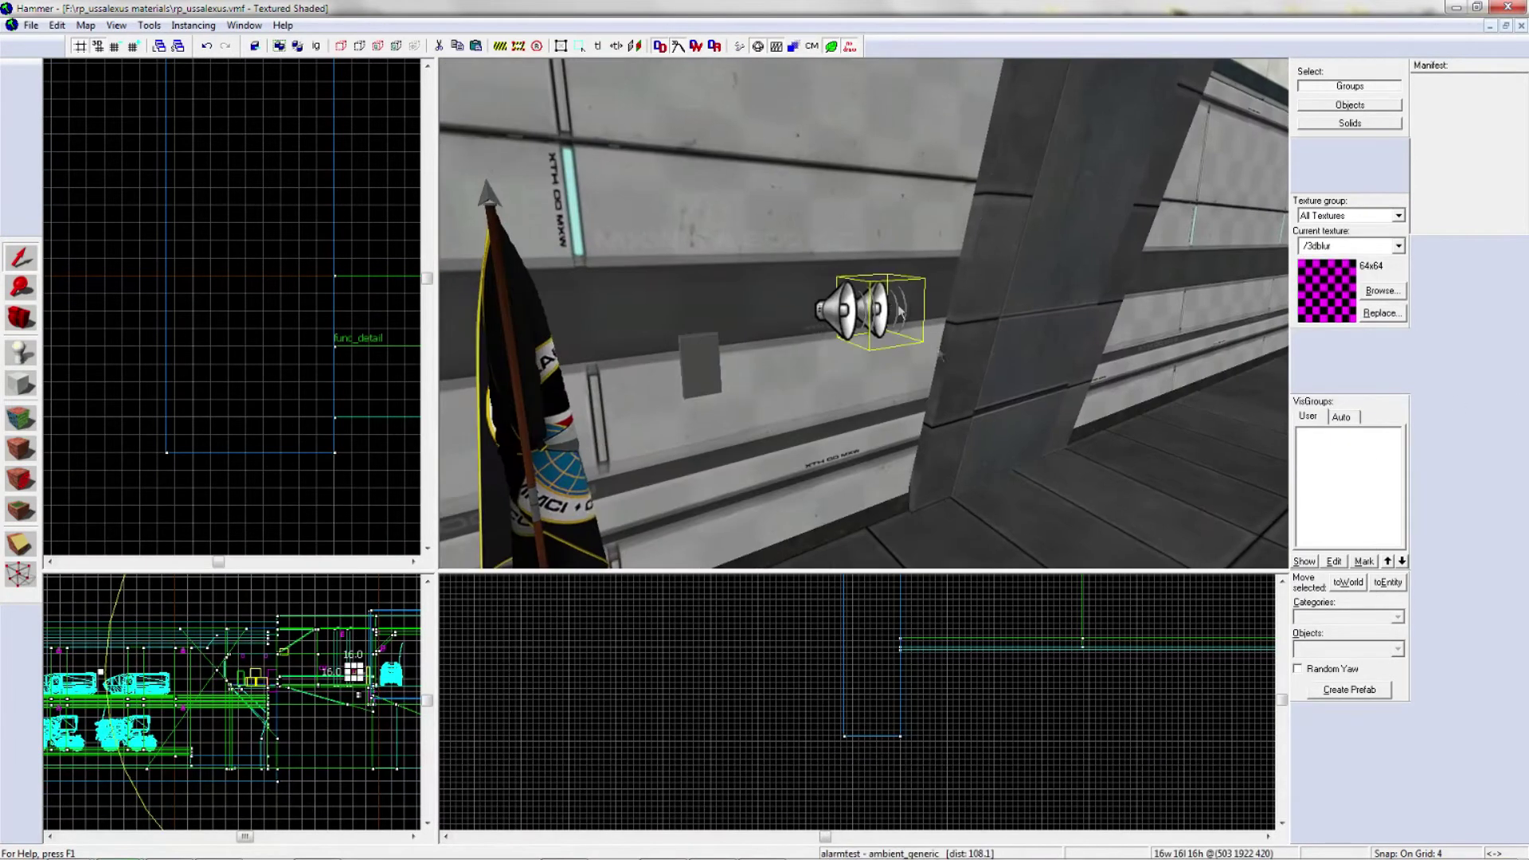
{"action": "double_click", "coordinate": [884, 312]}
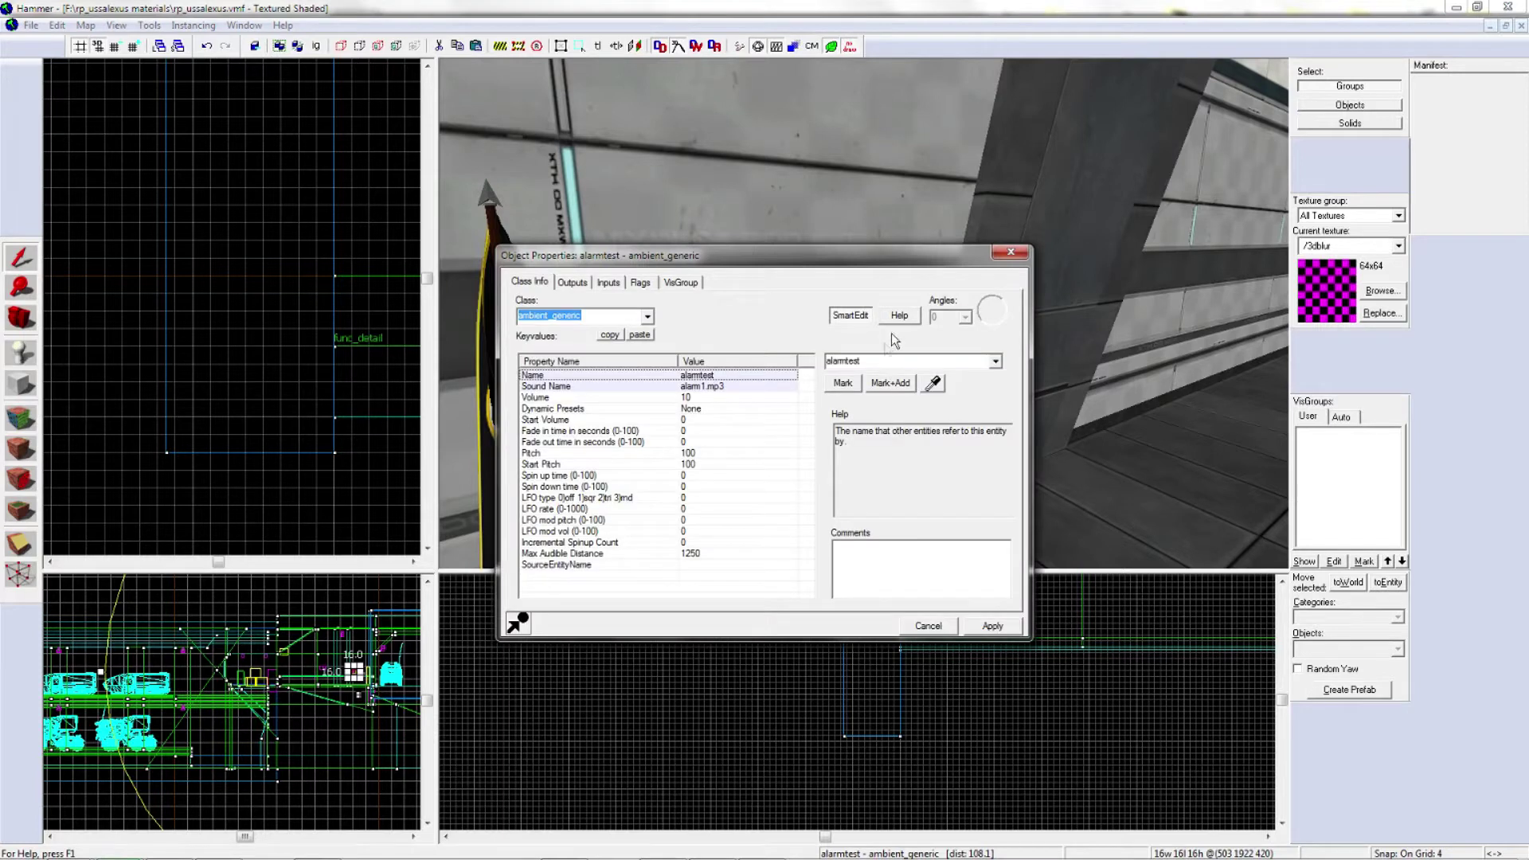
{"action": "left_click", "coordinate": [1010, 251]}
Step: Open the sound browser for the alarmtest2 ambient_generic's Sound Name and filter the sounds by ussalexus
{"action": "left_click", "coordinate": [854, 322]}
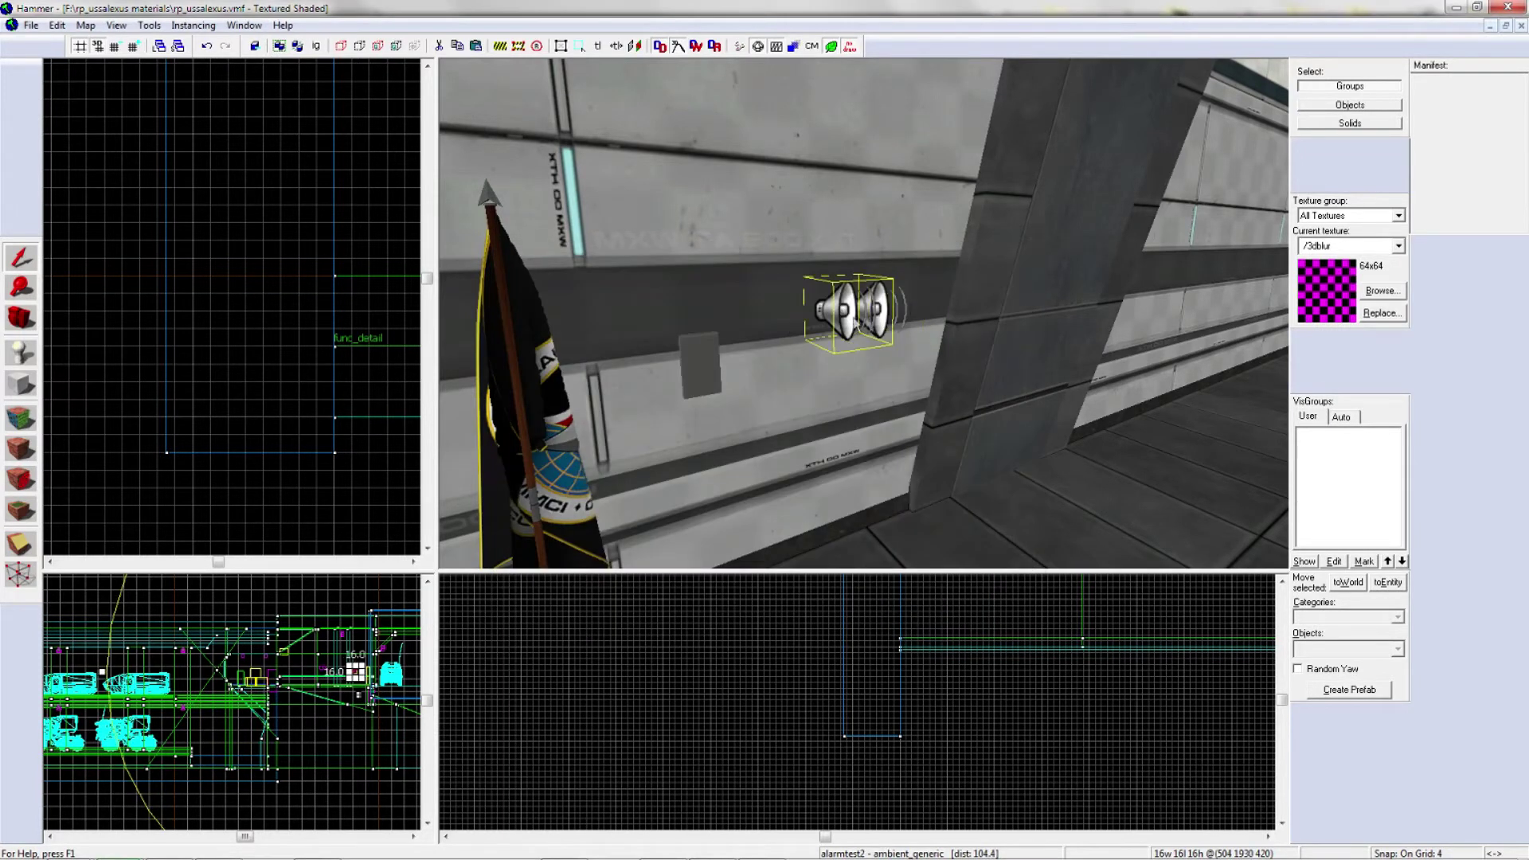
{"action": "double_click", "coordinate": [853, 321]}
{"action": "left_click", "coordinate": [735, 388]}
{"action": "left_click", "coordinate": [839, 382]}
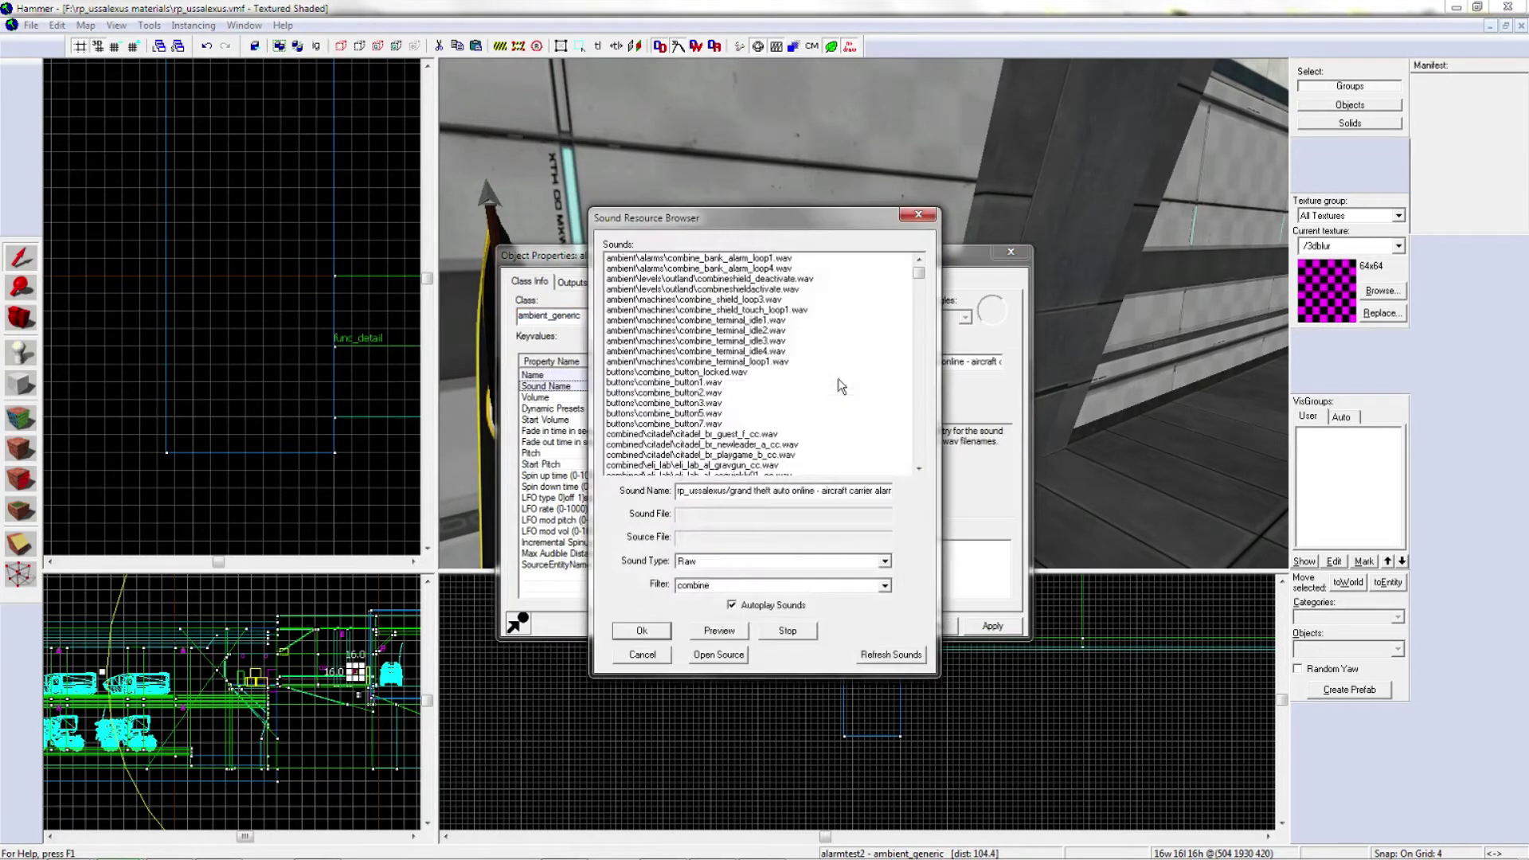
{"action": "double_click", "coordinate": [676, 592]}
{"action": "key", "text": "BackSpace"}
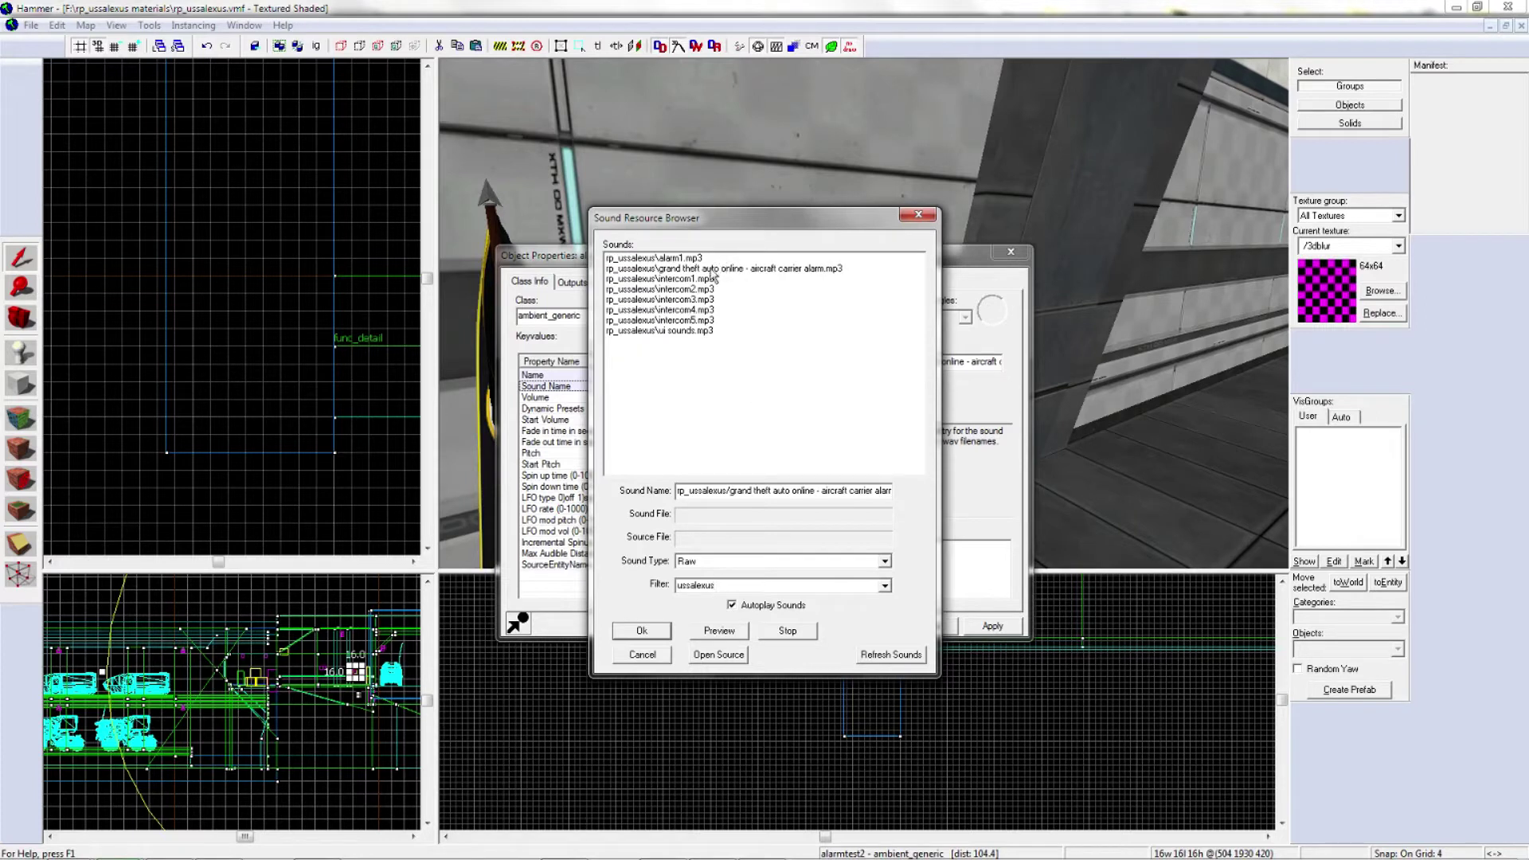
Step: Preview rp_ussalexus\grand theft auto online - aircraft carrier alarm.mp3, assign it as alarmtest2's sound and close the object properties
{"action": "left_click", "coordinate": [654, 271]}
{"action": "left_click", "coordinate": [704, 635]}
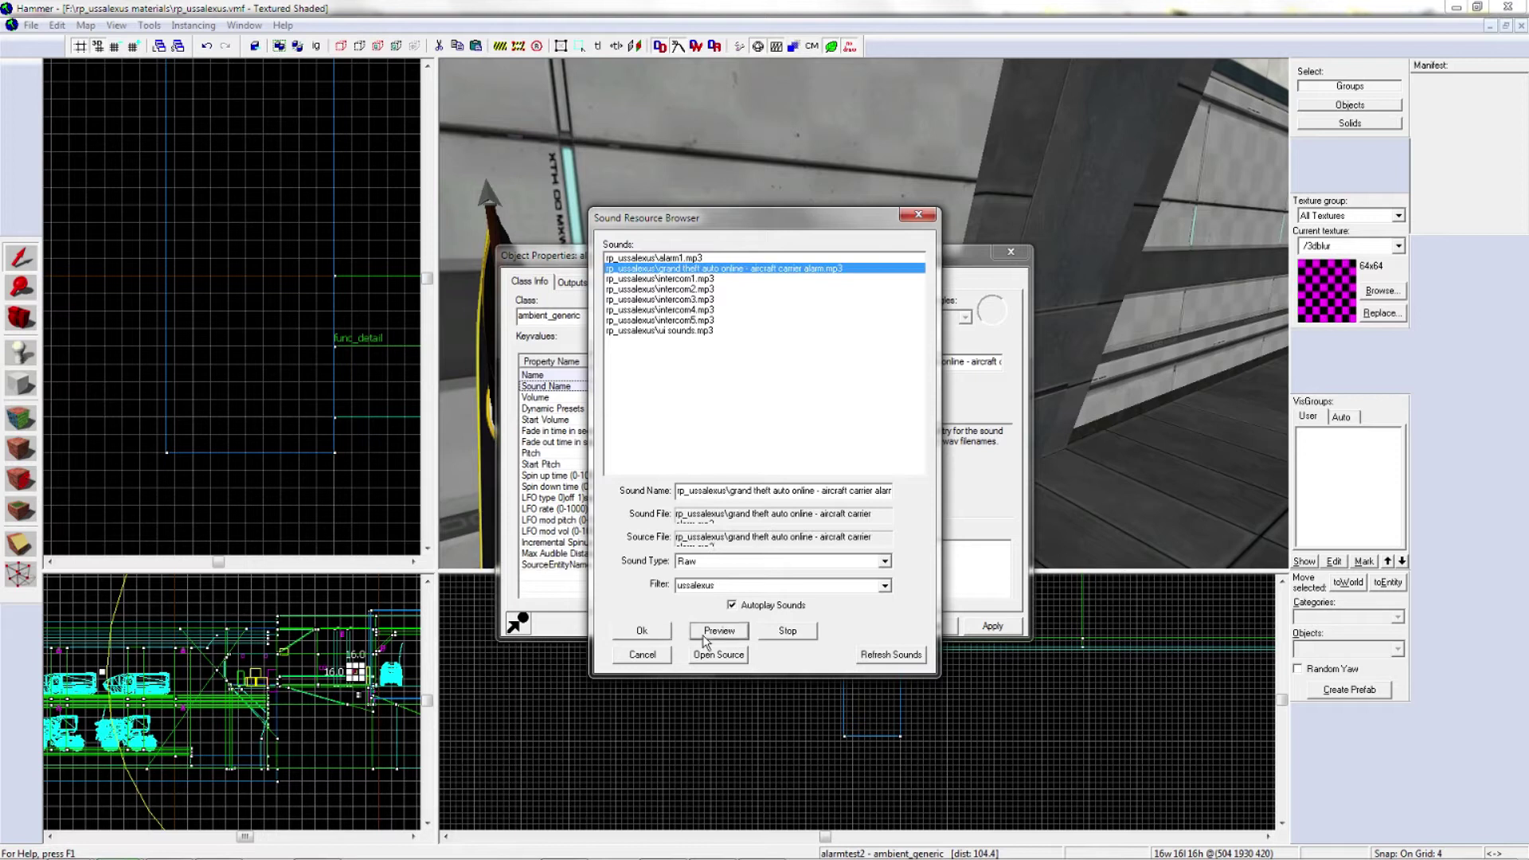
{"action": "left_click", "coordinate": [700, 633]}
{"action": "left_click", "coordinate": [644, 631]}
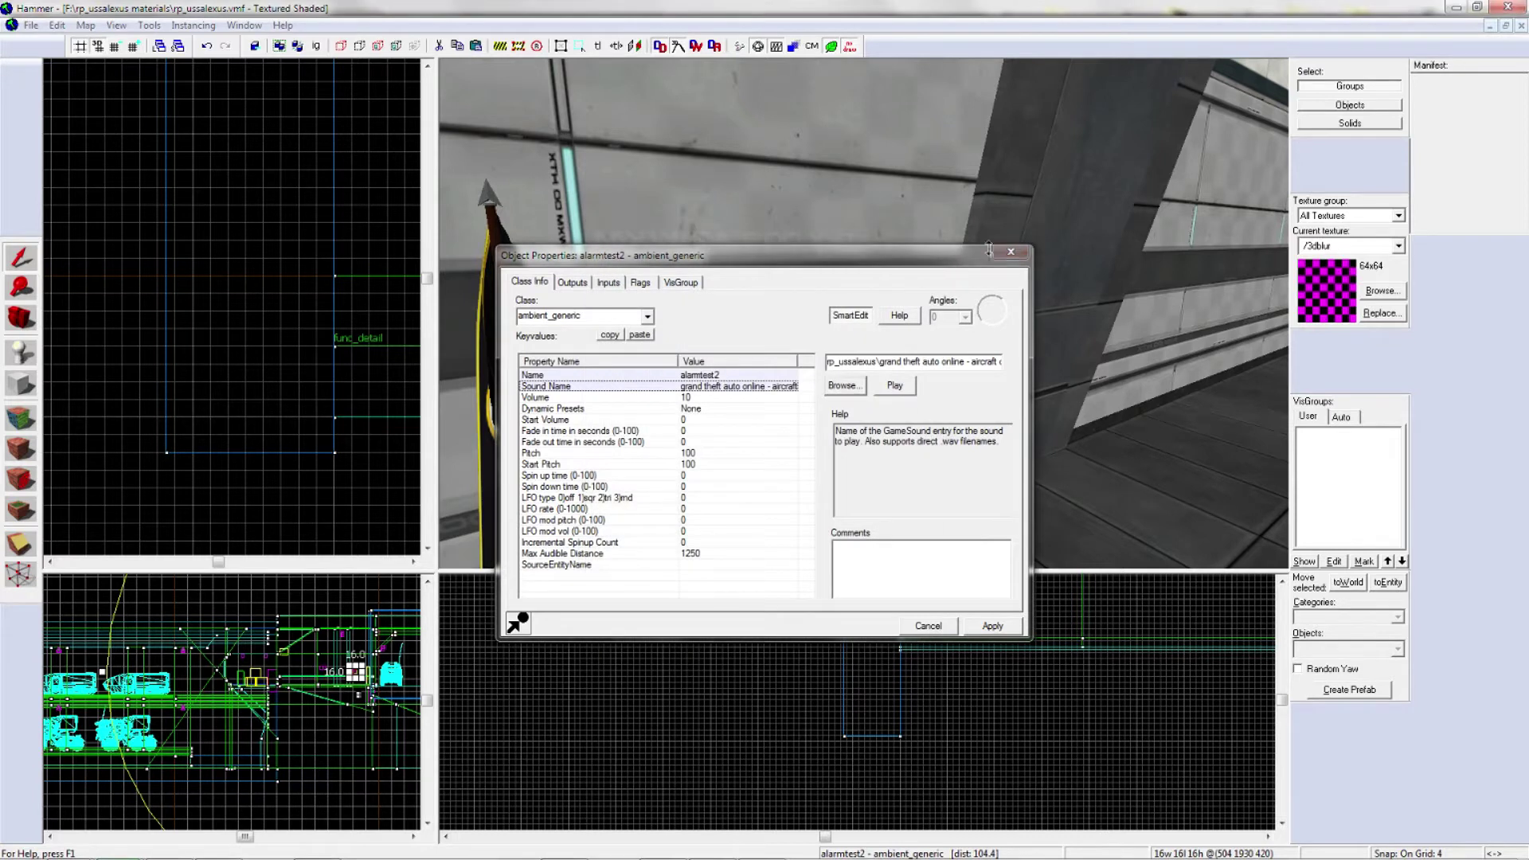
{"action": "left_click", "coordinate": [1009, 252]}
{"action": "key", "text": "z"}
{"action": "key", "text": "s"}
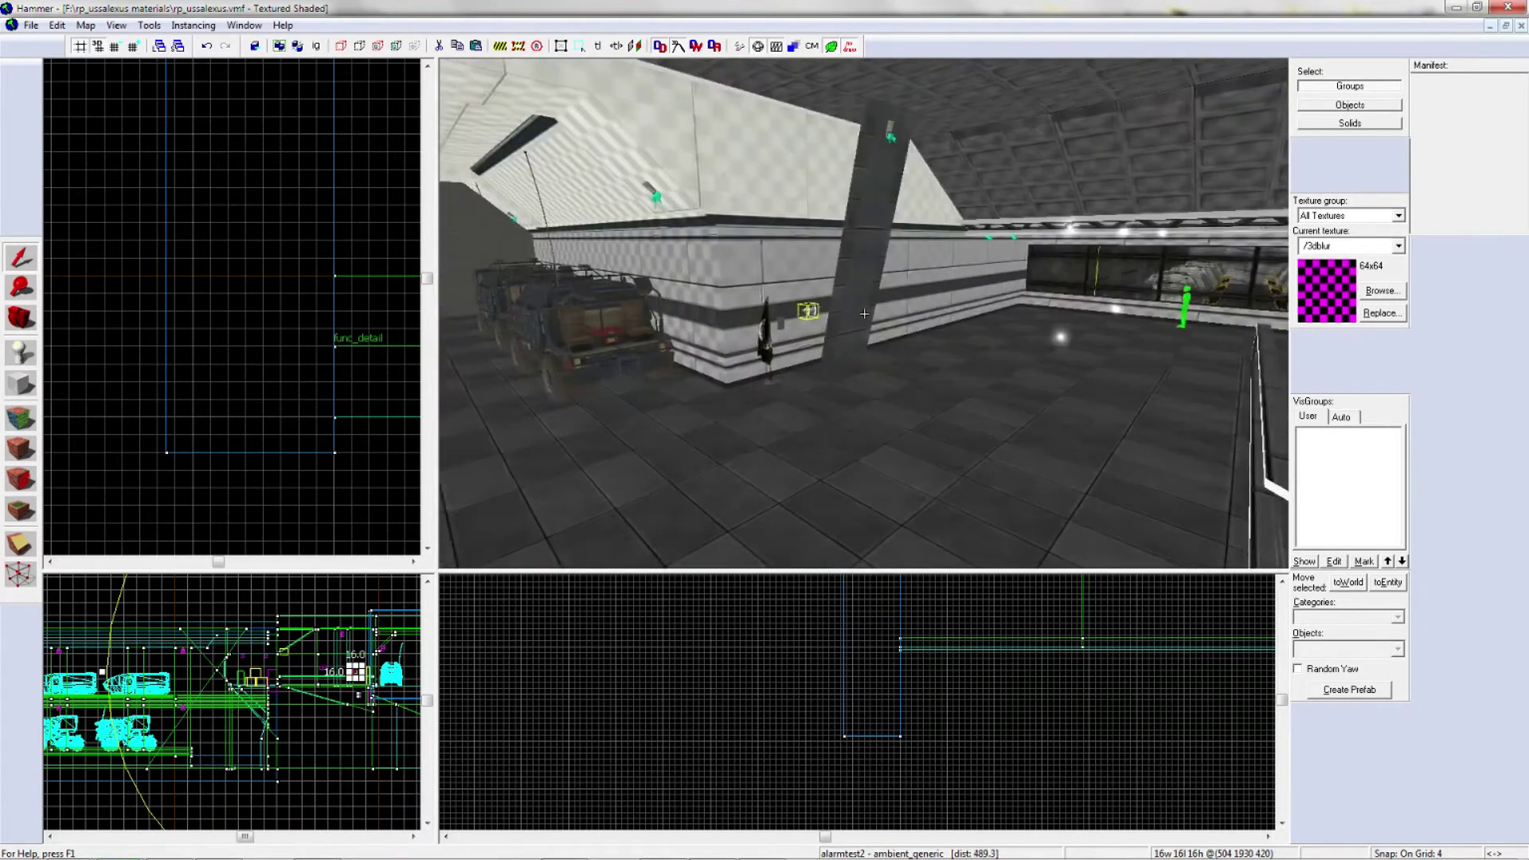
{"action": "key", "text": "w"}
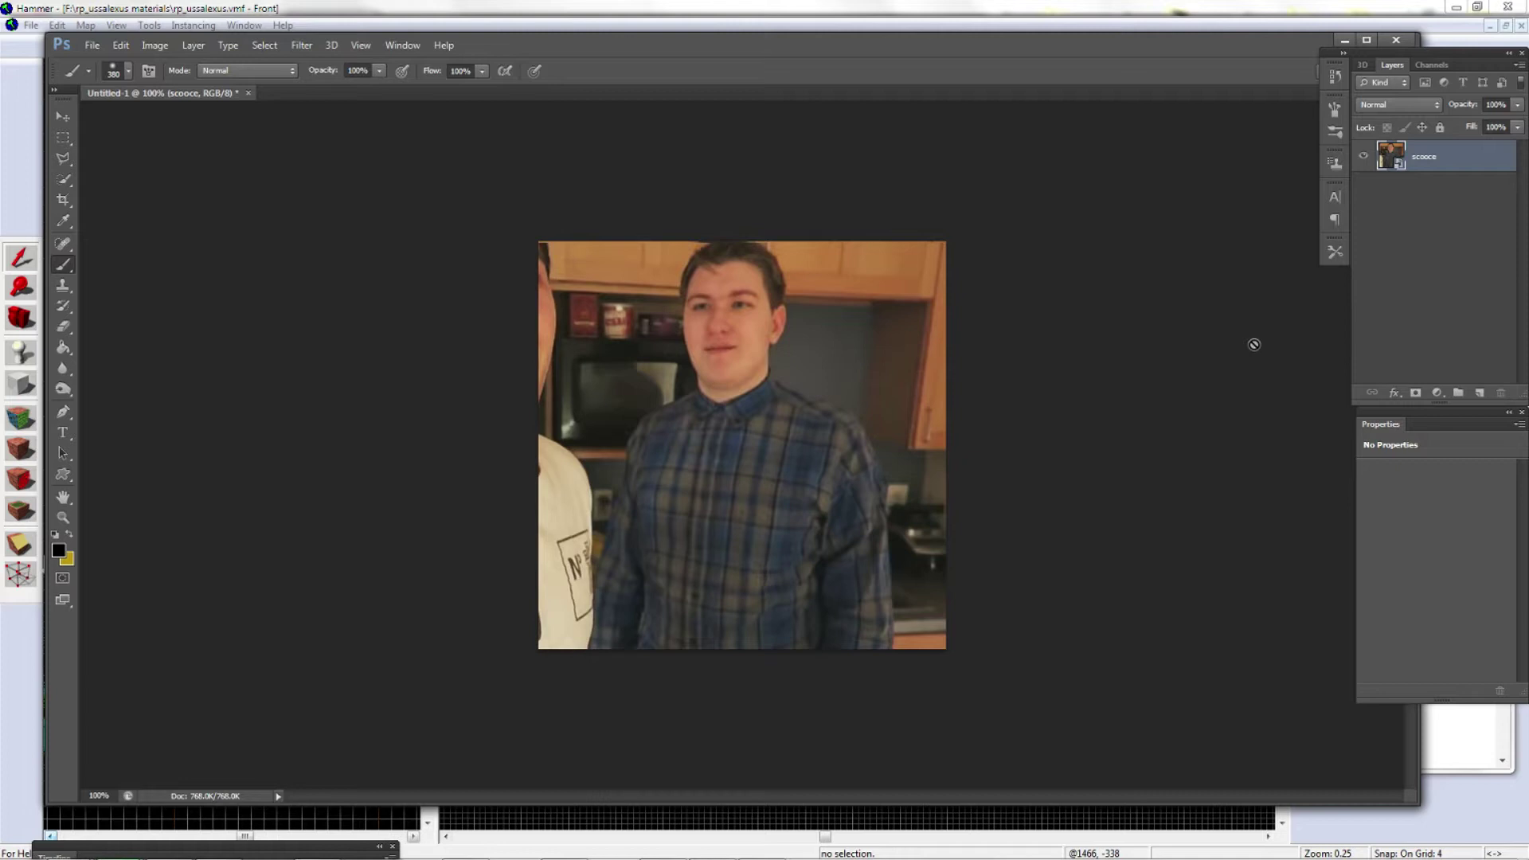
Step: Check the open picture's pixel dimensions in the Image Size dialog and close it without changes
{"action": "left_click", "coordinate": [155, 45]}
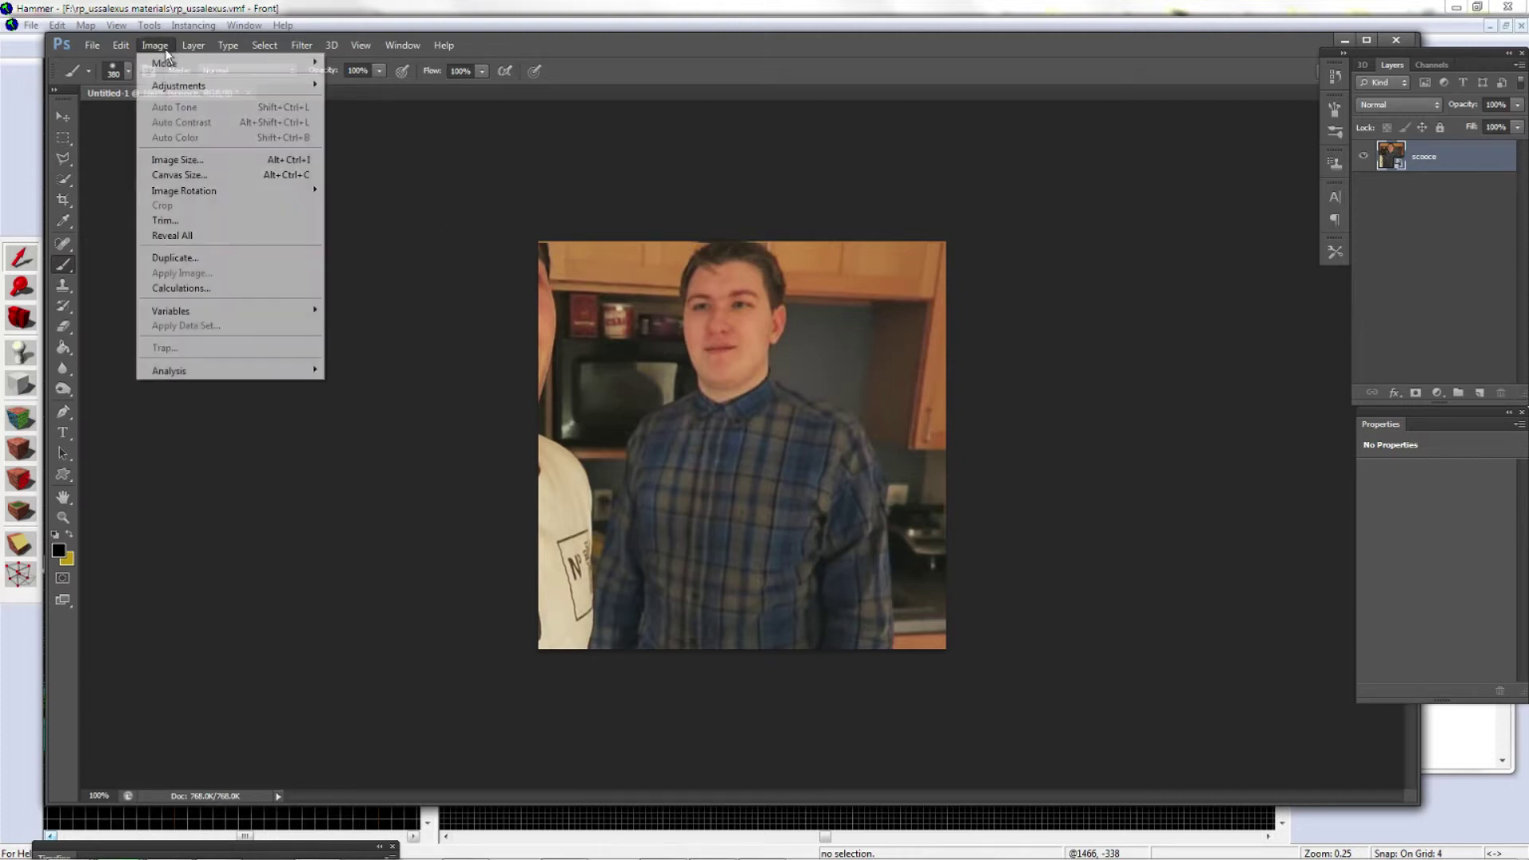
{"action": "left_click", "coordinate": [197, 161]}
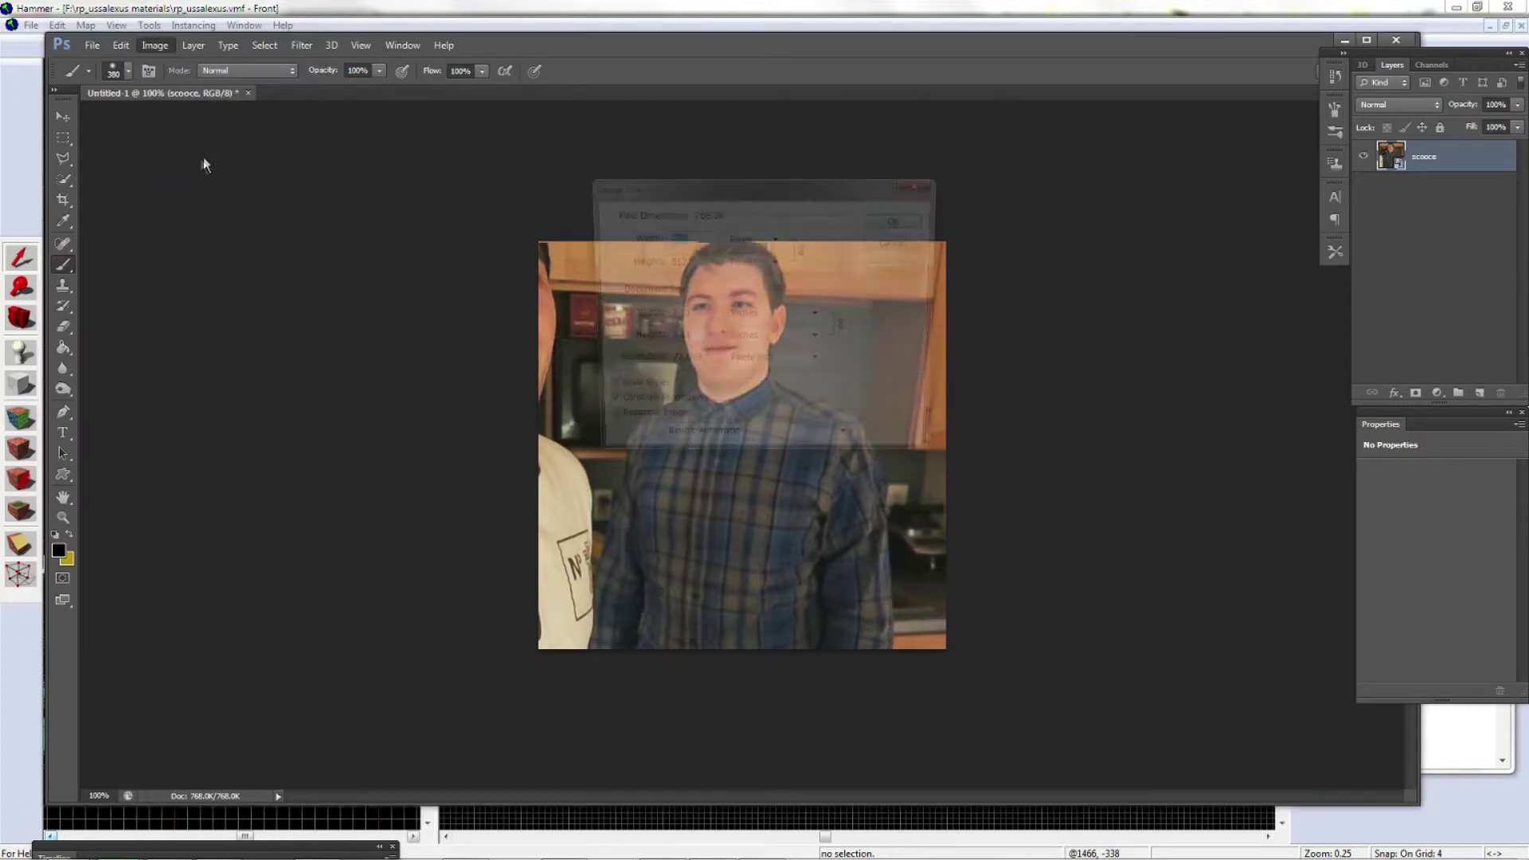
{"action": "left_click", "coordinate": [933, 182]}
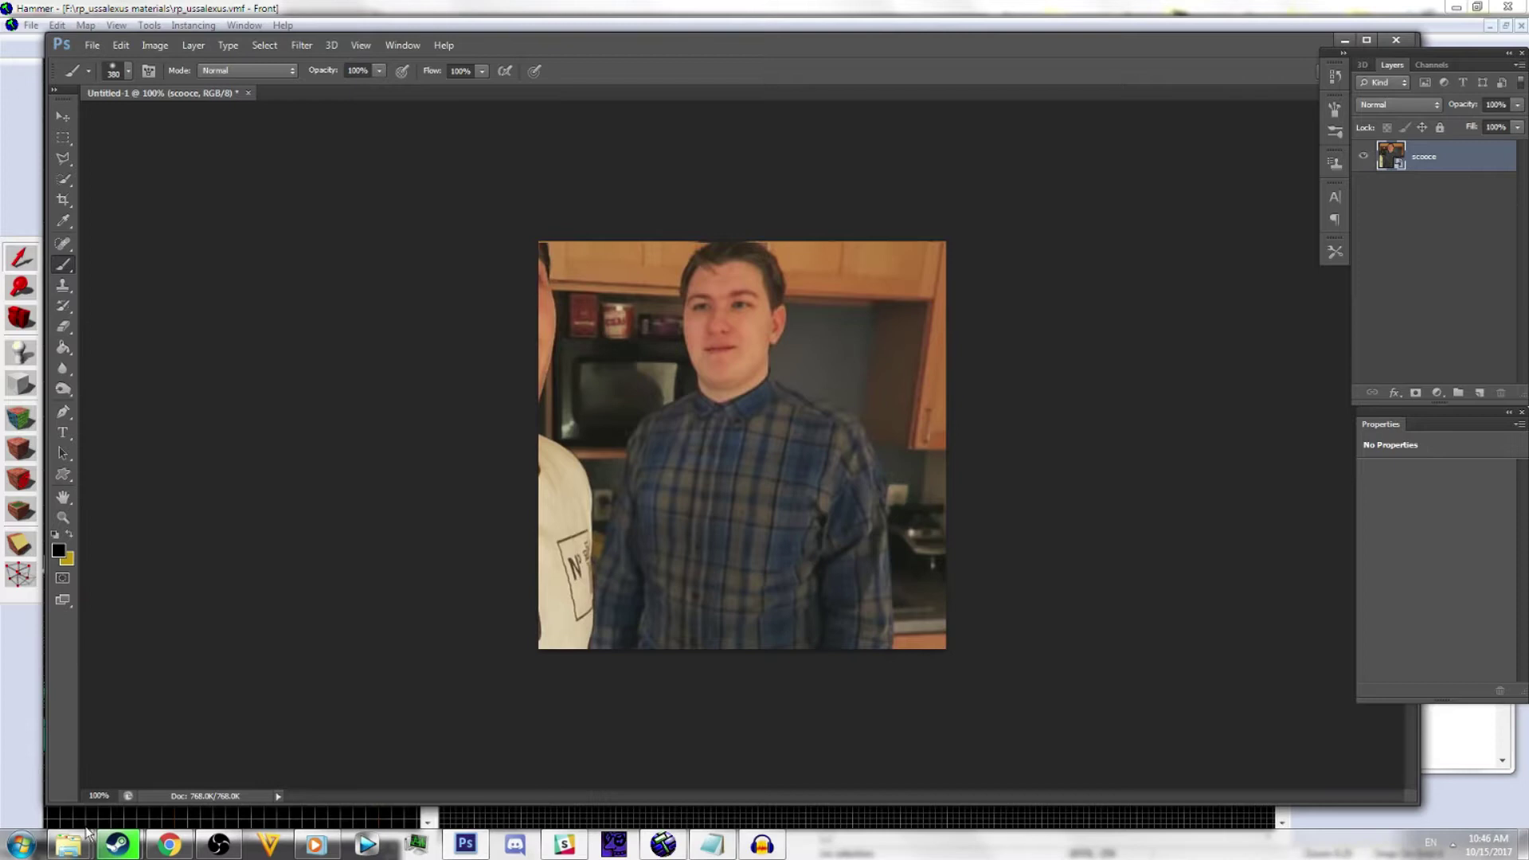
Step: Open the rp_ussalexus materials folder on the F: drive in a new Explorer window
{"action": "middle_click", "coordinate": [79, 853]}
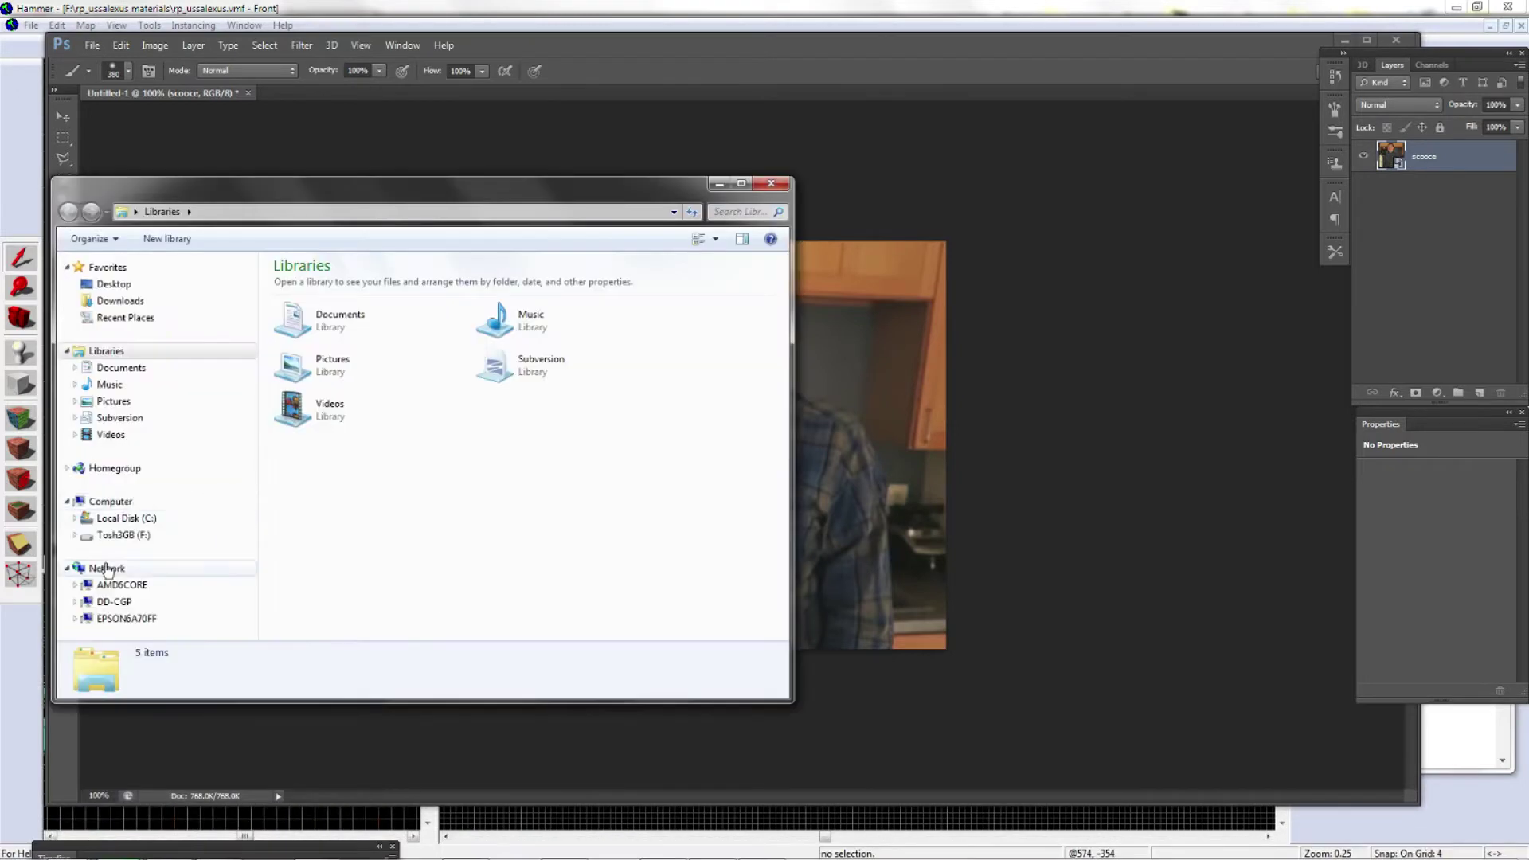
{"action": "left_click", "coordinate": [131, 534]}
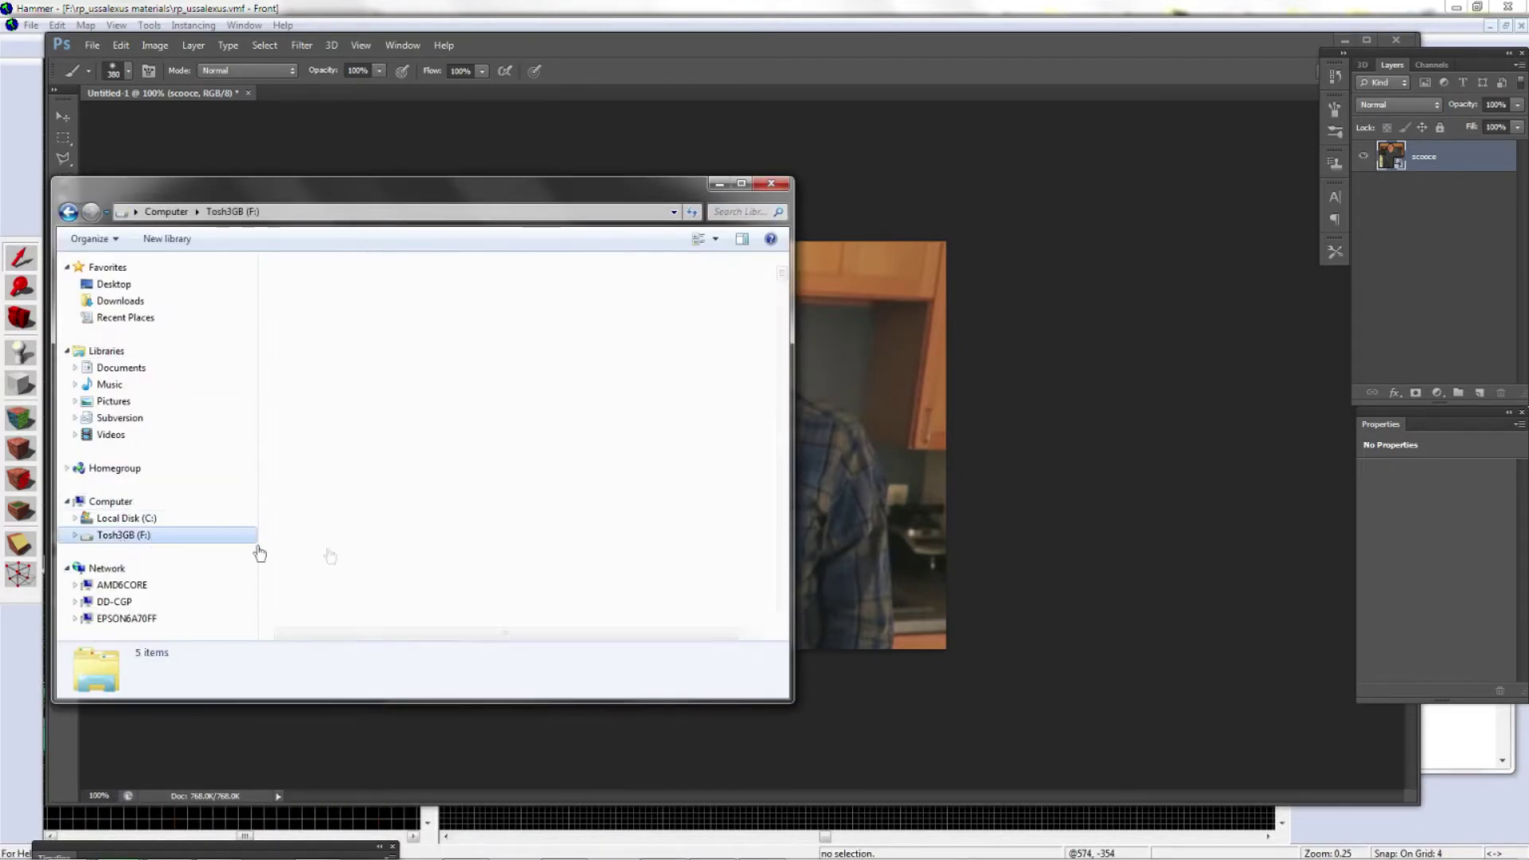
{"action": "left_click", "coordinate": [369, 553]}
{"action": "scroll", "coordinate": [364, 563], "scroll_direction": "down", "scroll_amount": 6}
{"action": "scroll", "coordinate": [366, 567], "scroll_direction": "down", "scroll_amount": 15}
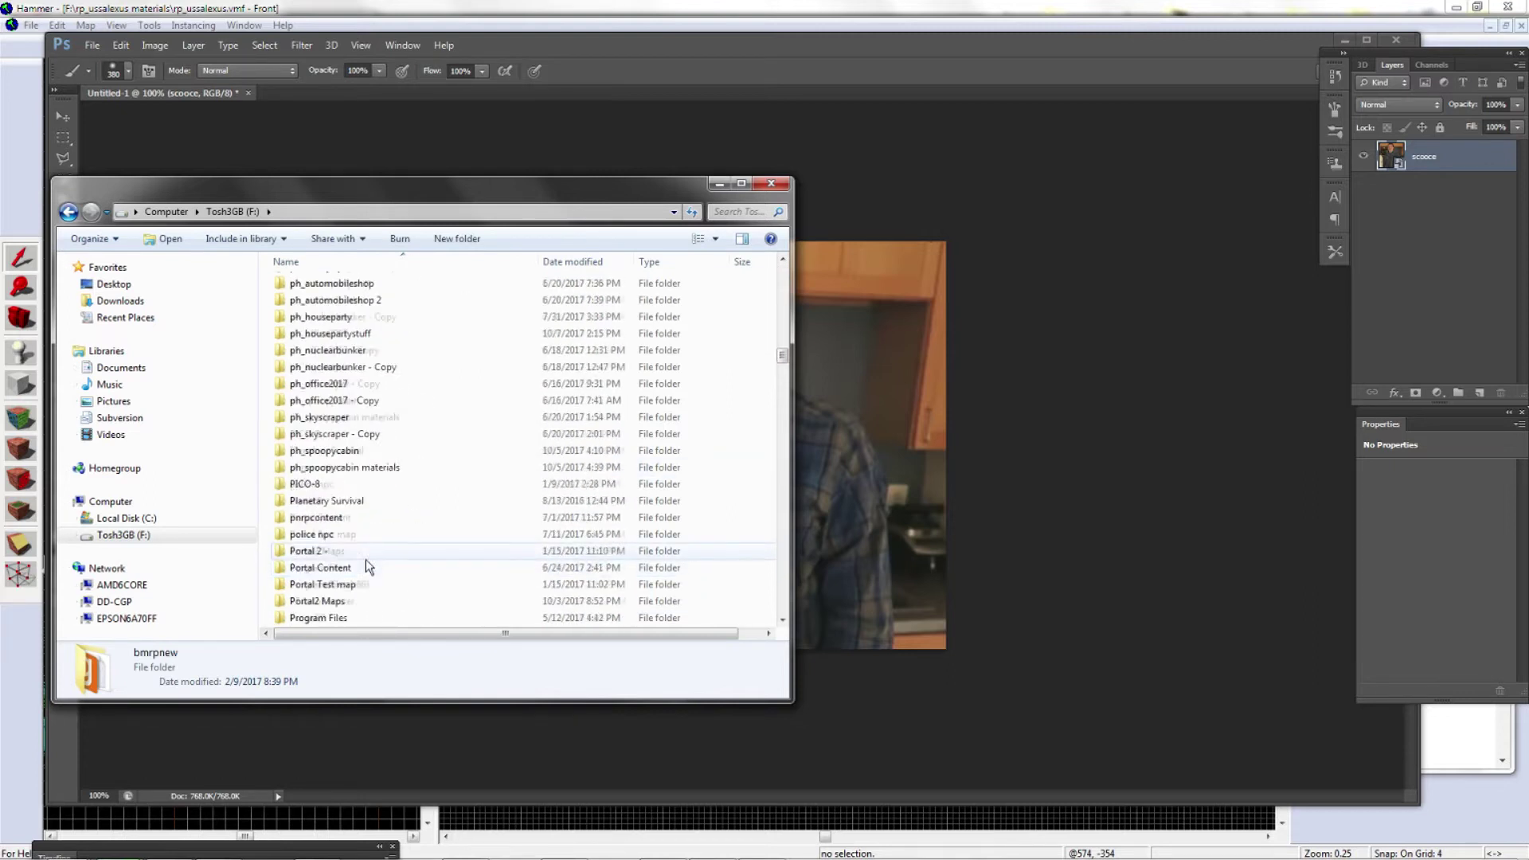
{"action": "scroll", "coordinate": [366, 555], "scroll_direction": "down", "scroll_amount": 4}
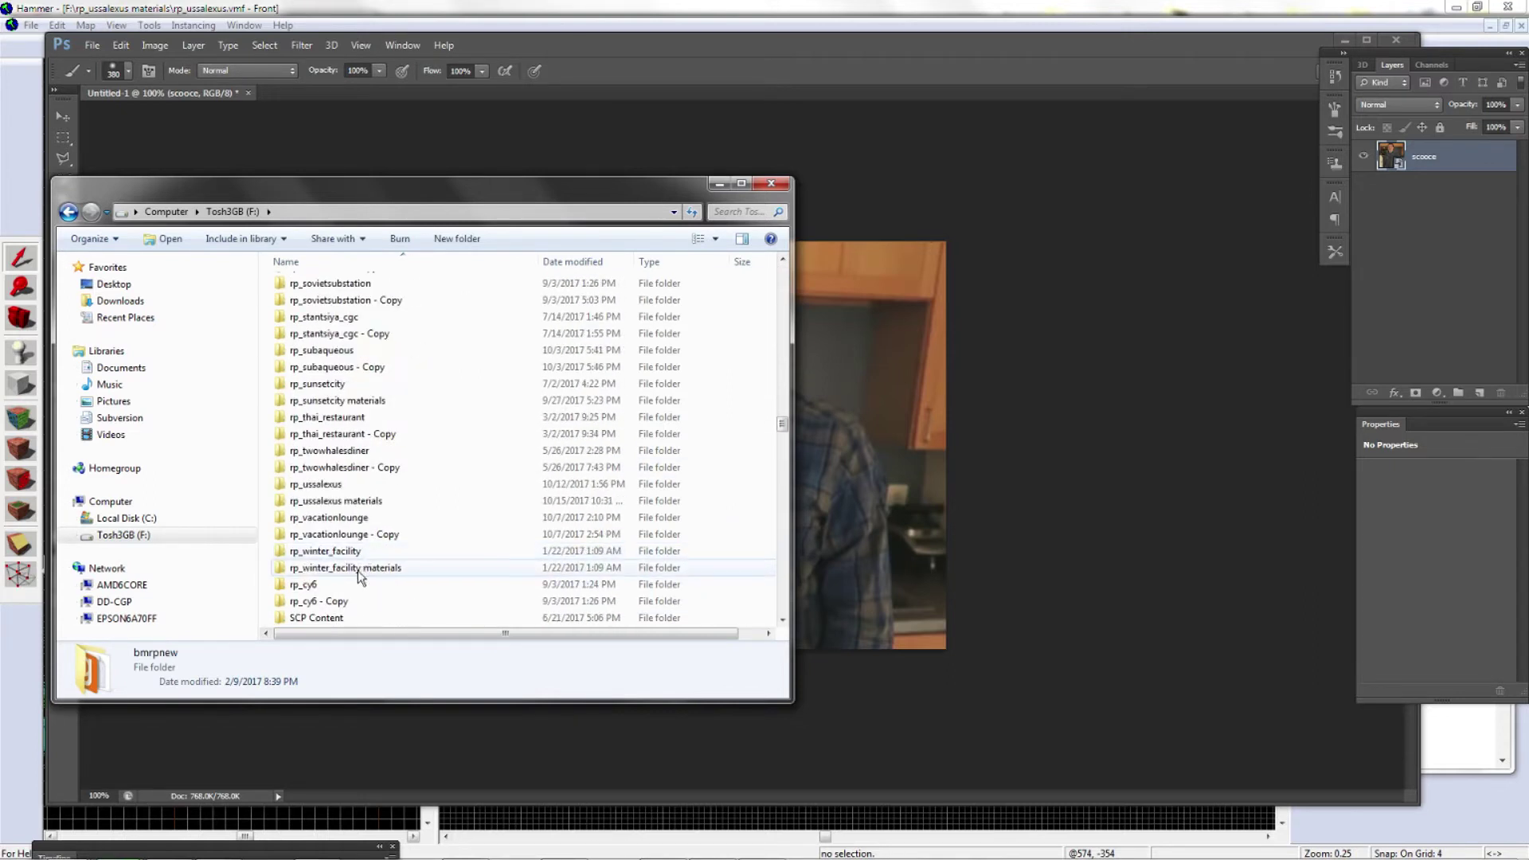
{"action": "left_click", "coordinate": [353, 500]}
{"action": "double_click", "coordinate": [354, 500]}
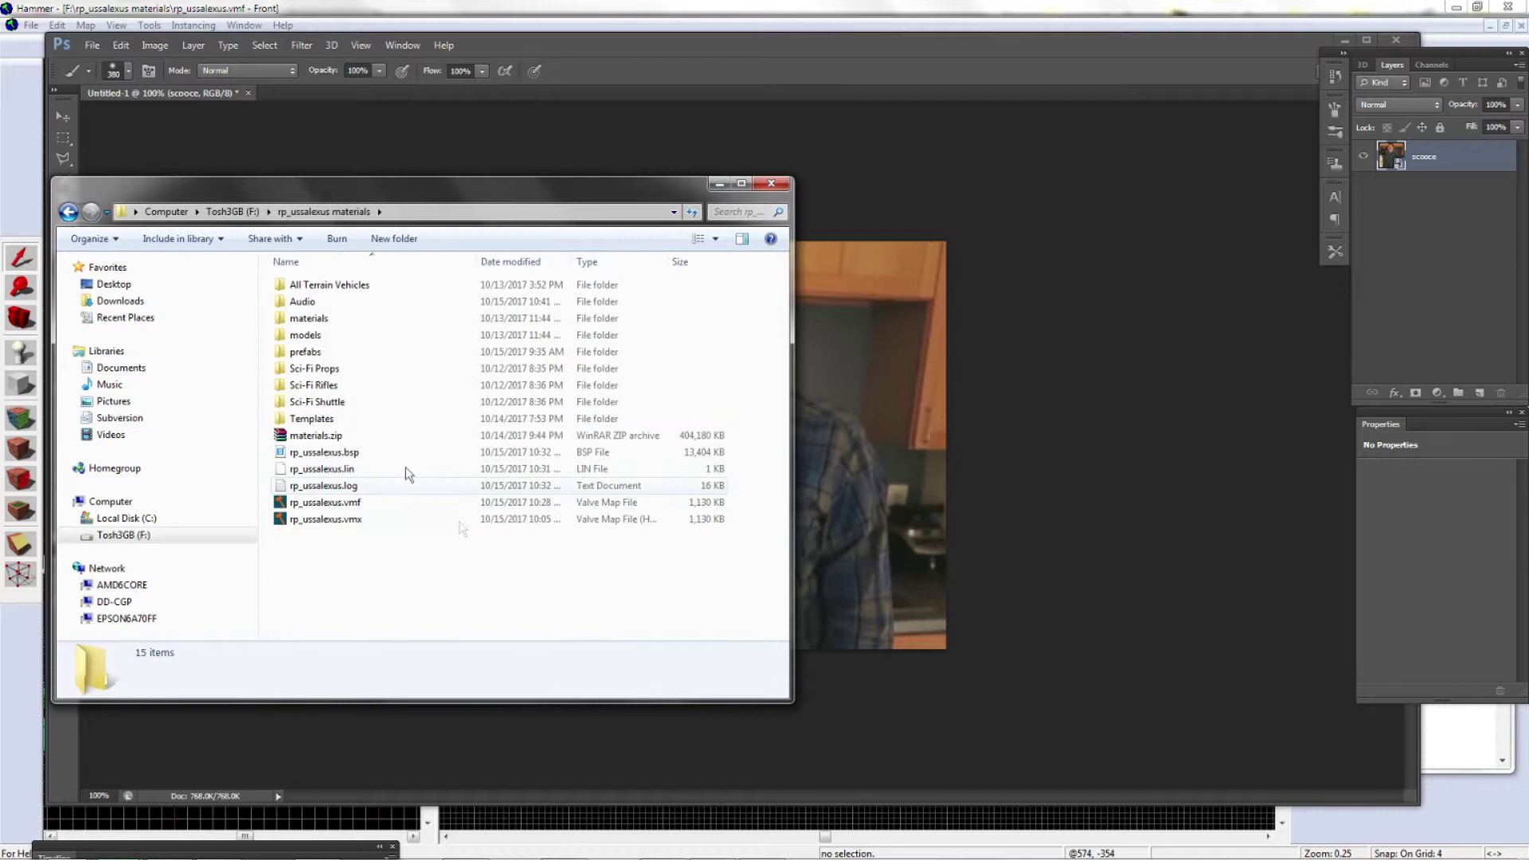
Step: Create a folder named Textures in rp_ussalexus materials, open it and select its folder path
{"action": "right_click", "coordinate": [367, 551]}
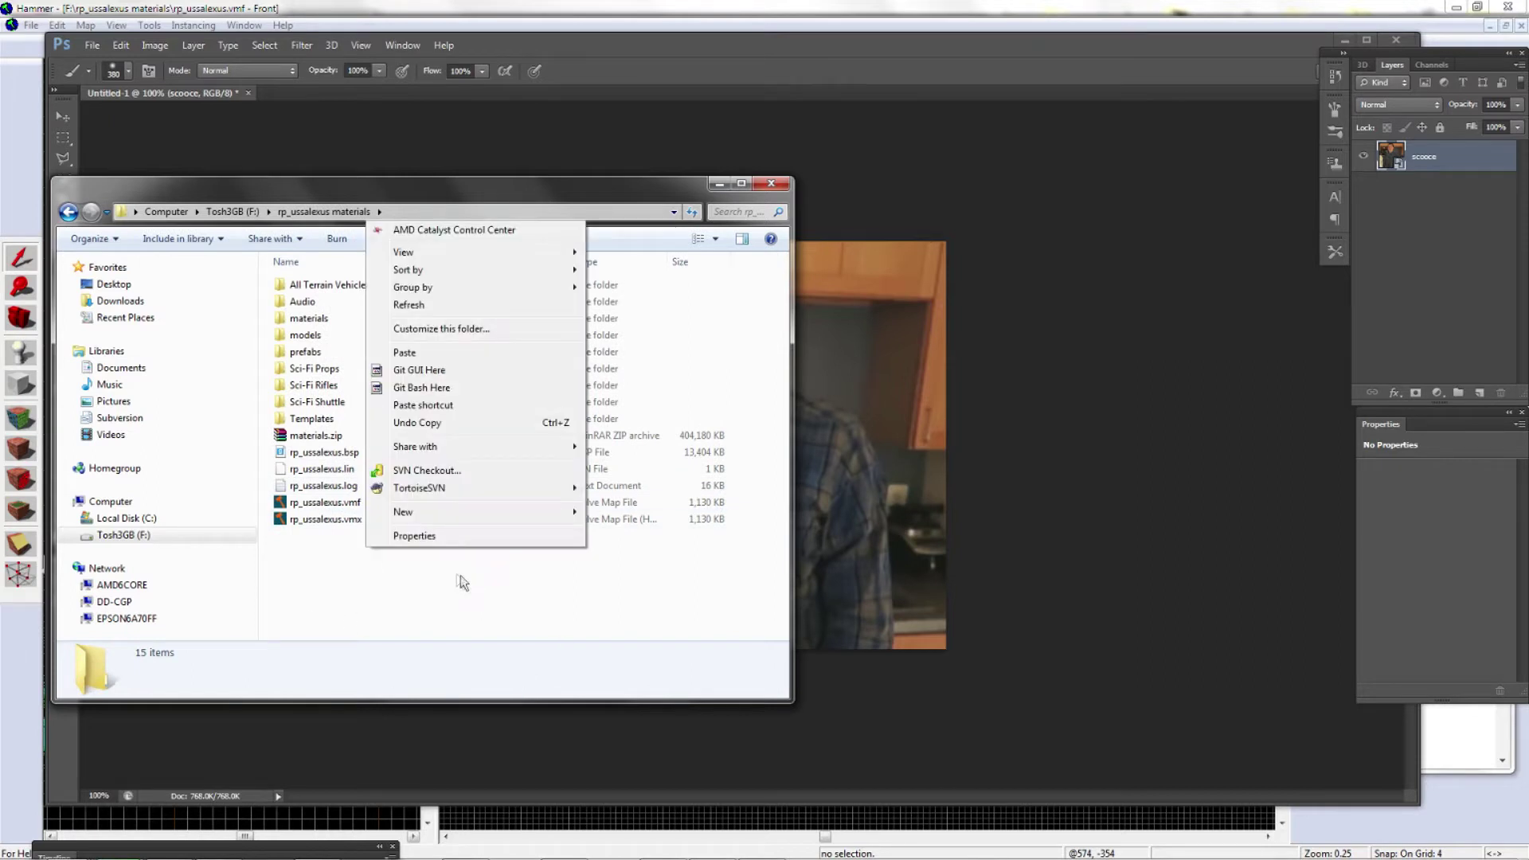
{"action": "mouse_move", "coordinate": [458, 513]}
{"action": "left_click", "coordinate": [605, 513]}
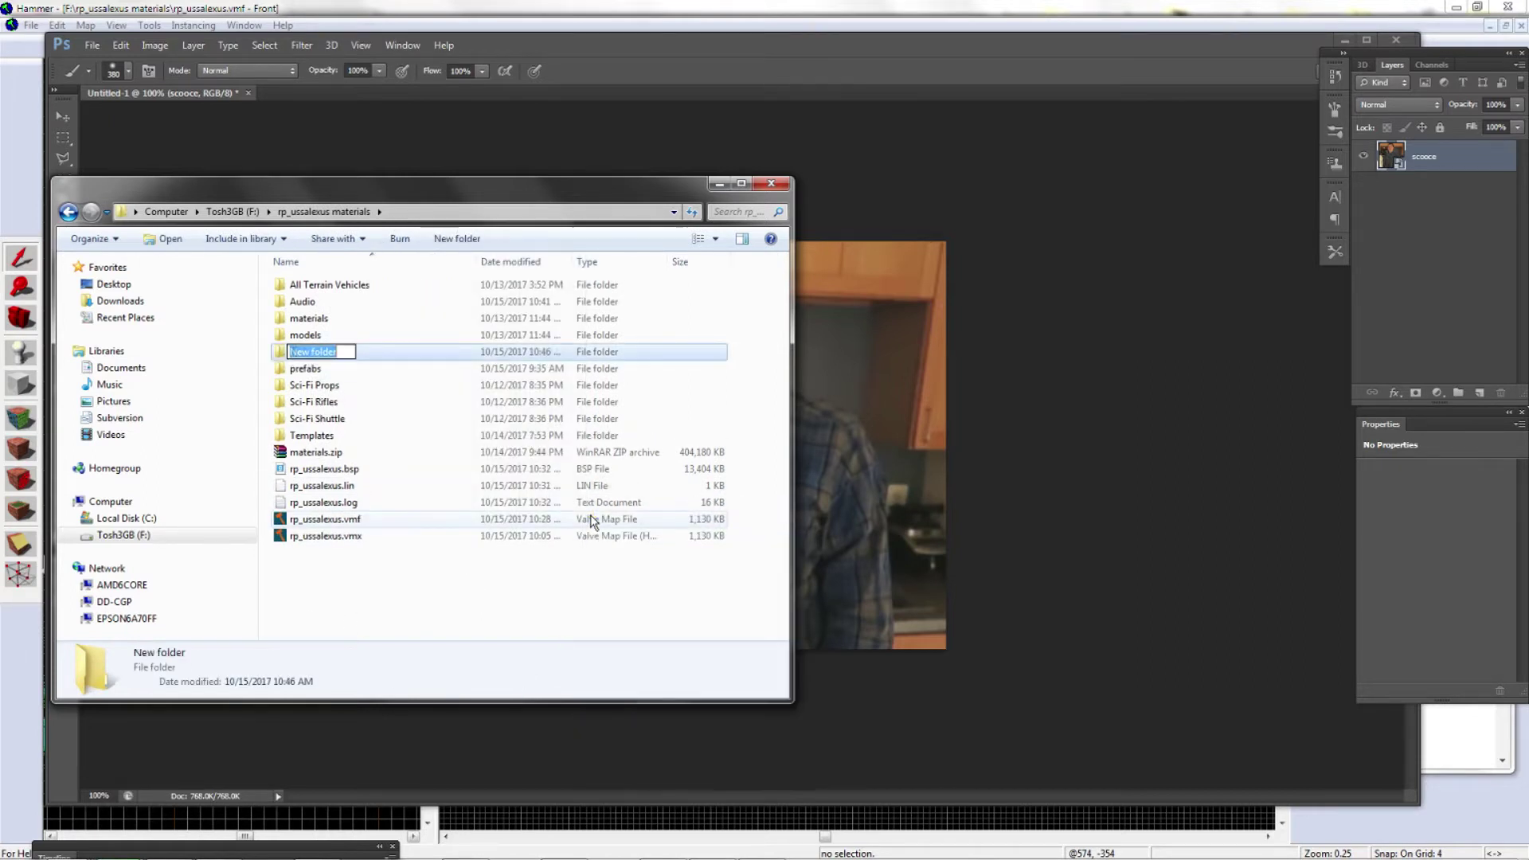
{"action": "type", "text": "Textures"}
{"action": "key", "text": "Return"}
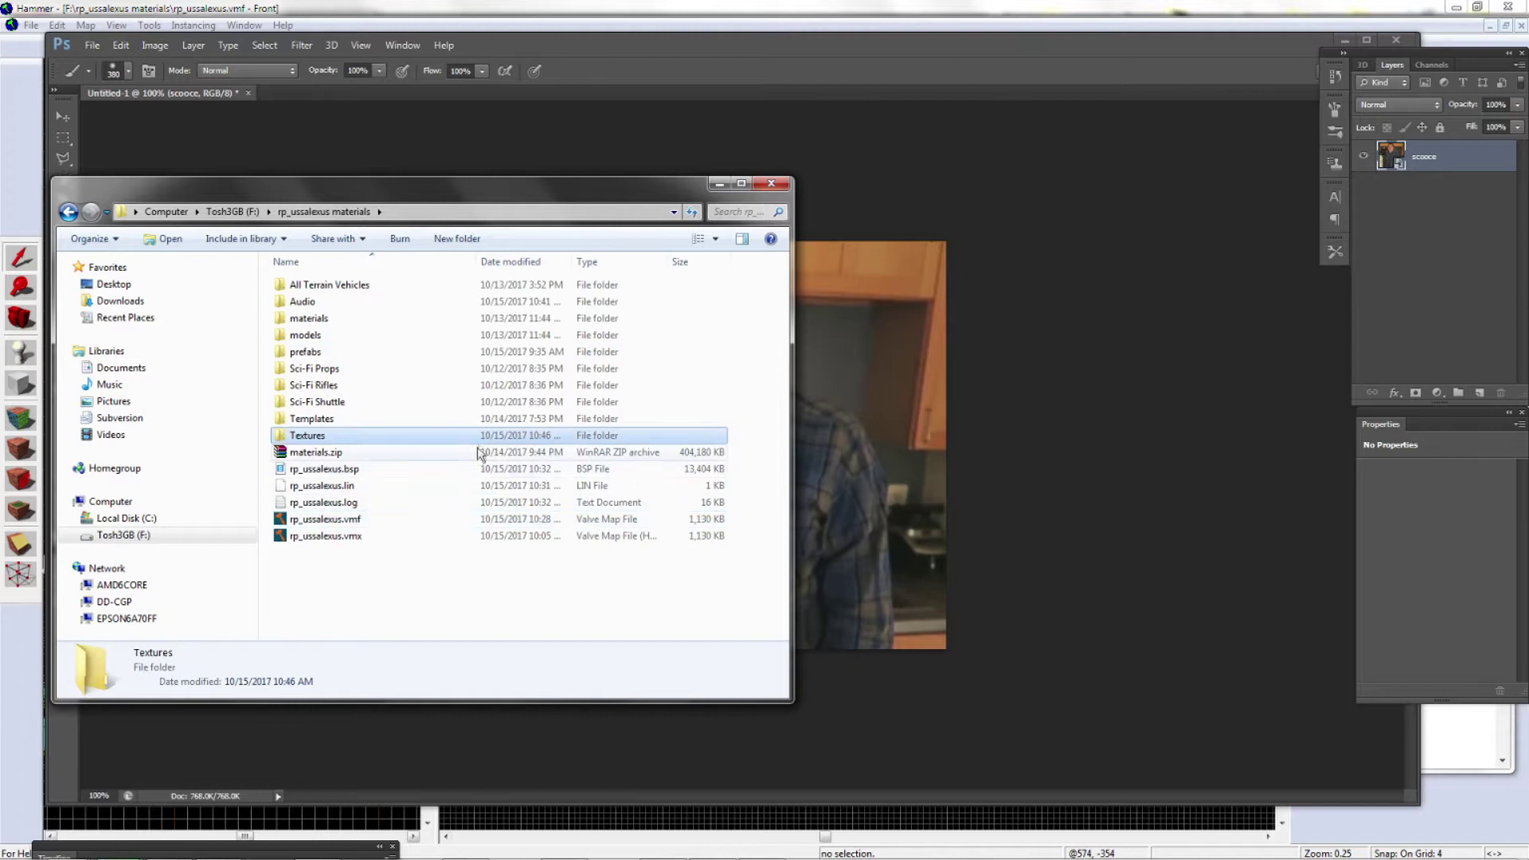
{"action": "double_click", "coordinate": [486, 437]}
{"action": "left_click", "coordinate": [460, 212]}
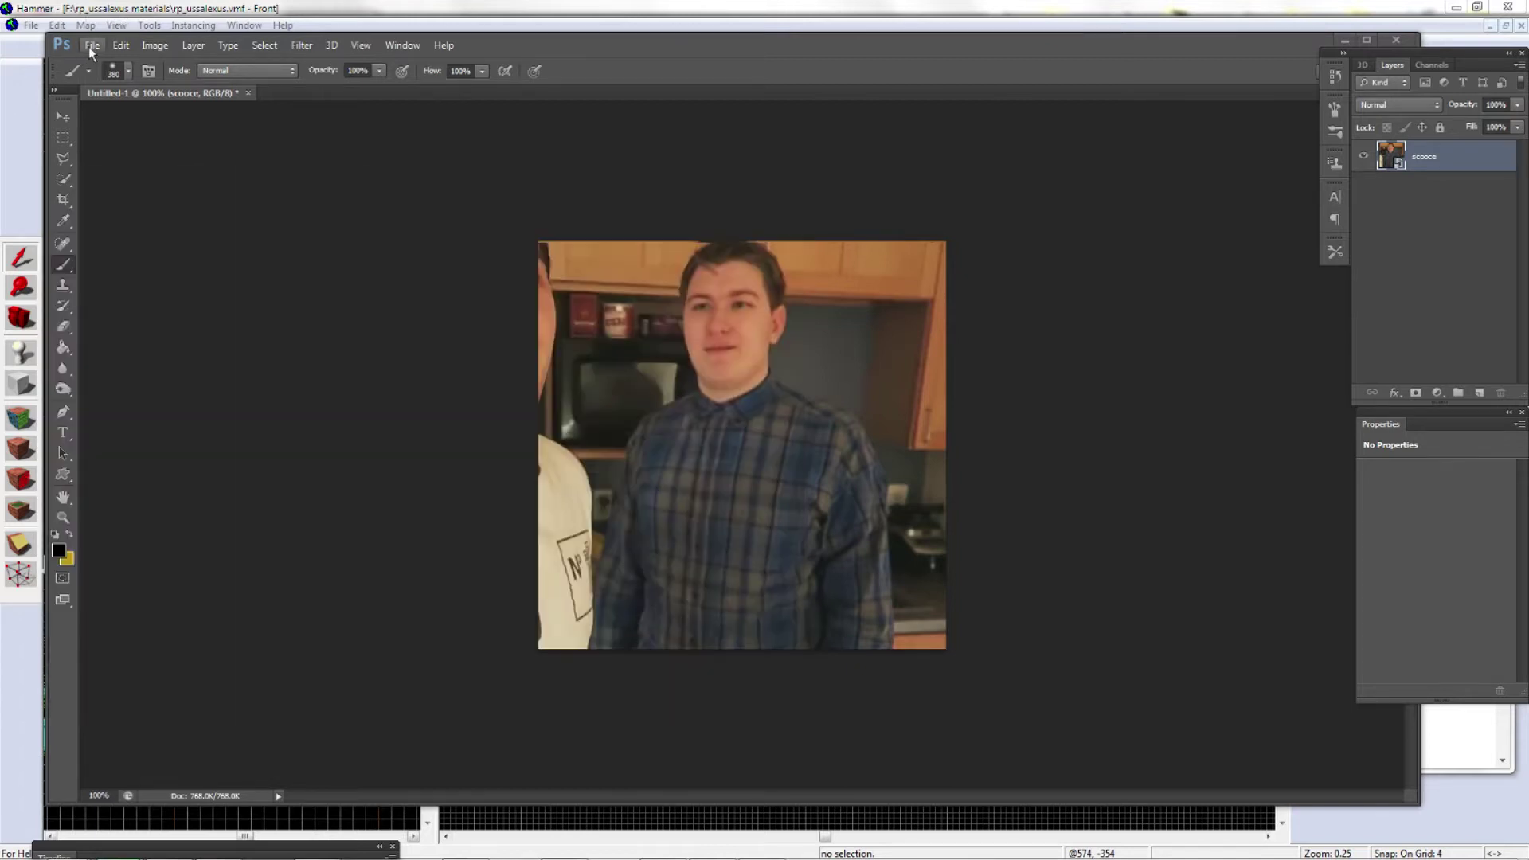
Step: Start saving the picture as a JPEG copy in the Textures folder of F:\rp_ussalexus materials
{"action": "left_click", "coordinate": [93, 45]}
{"action": "left_click", "coordinate": [114, 236]}
{"action": "left_click", "coordinate": [724, 434]}
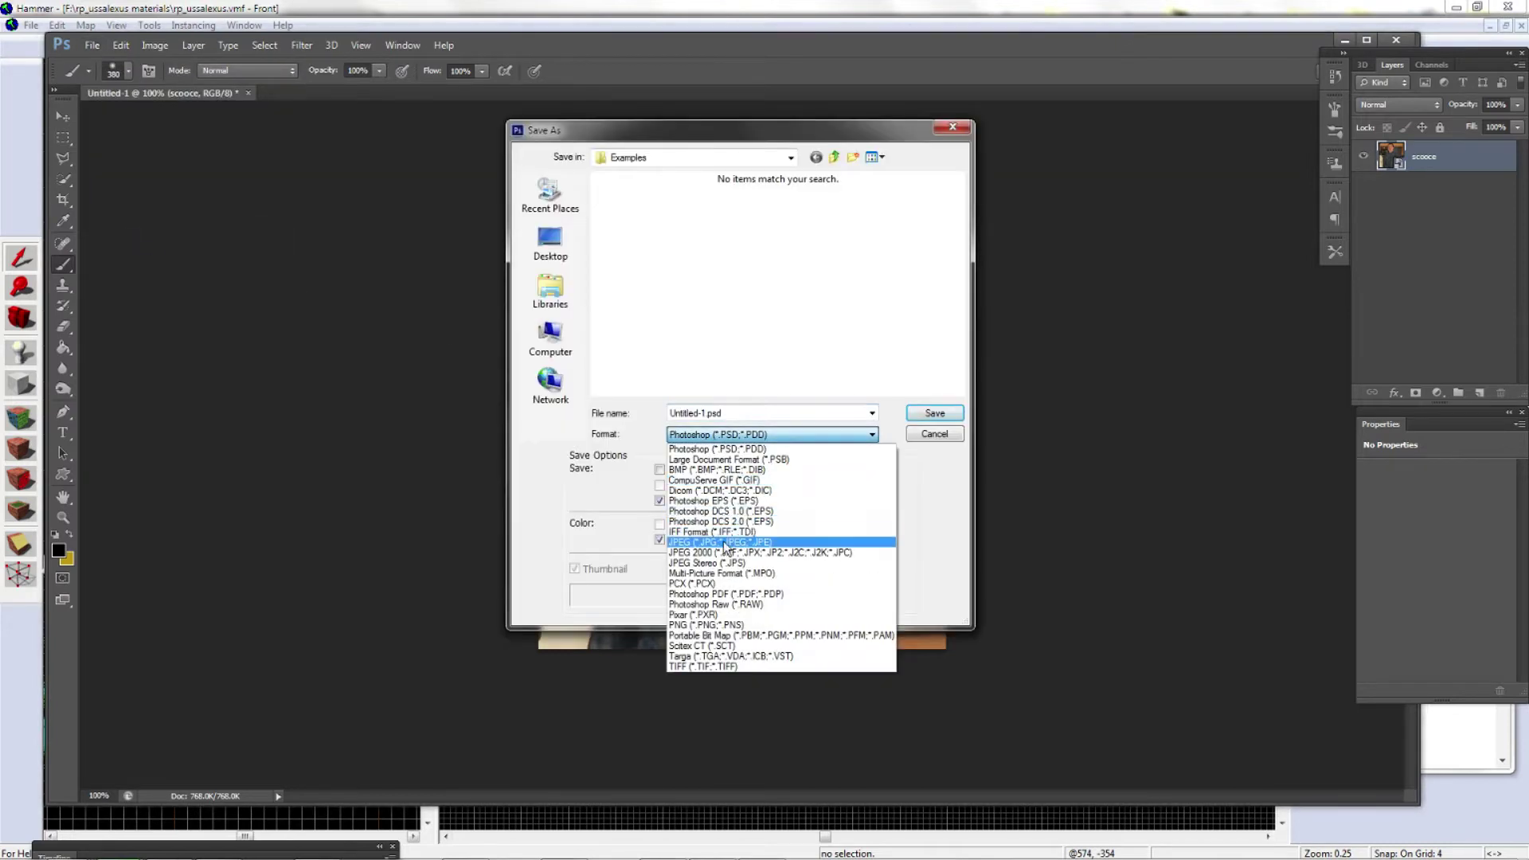
{"action": "left_click", "coordinate": [726, 548]}
{"action": "left_click", "coordinate": [550, 335]}
{"action": "double_click", "coordinate": [828, 208]}
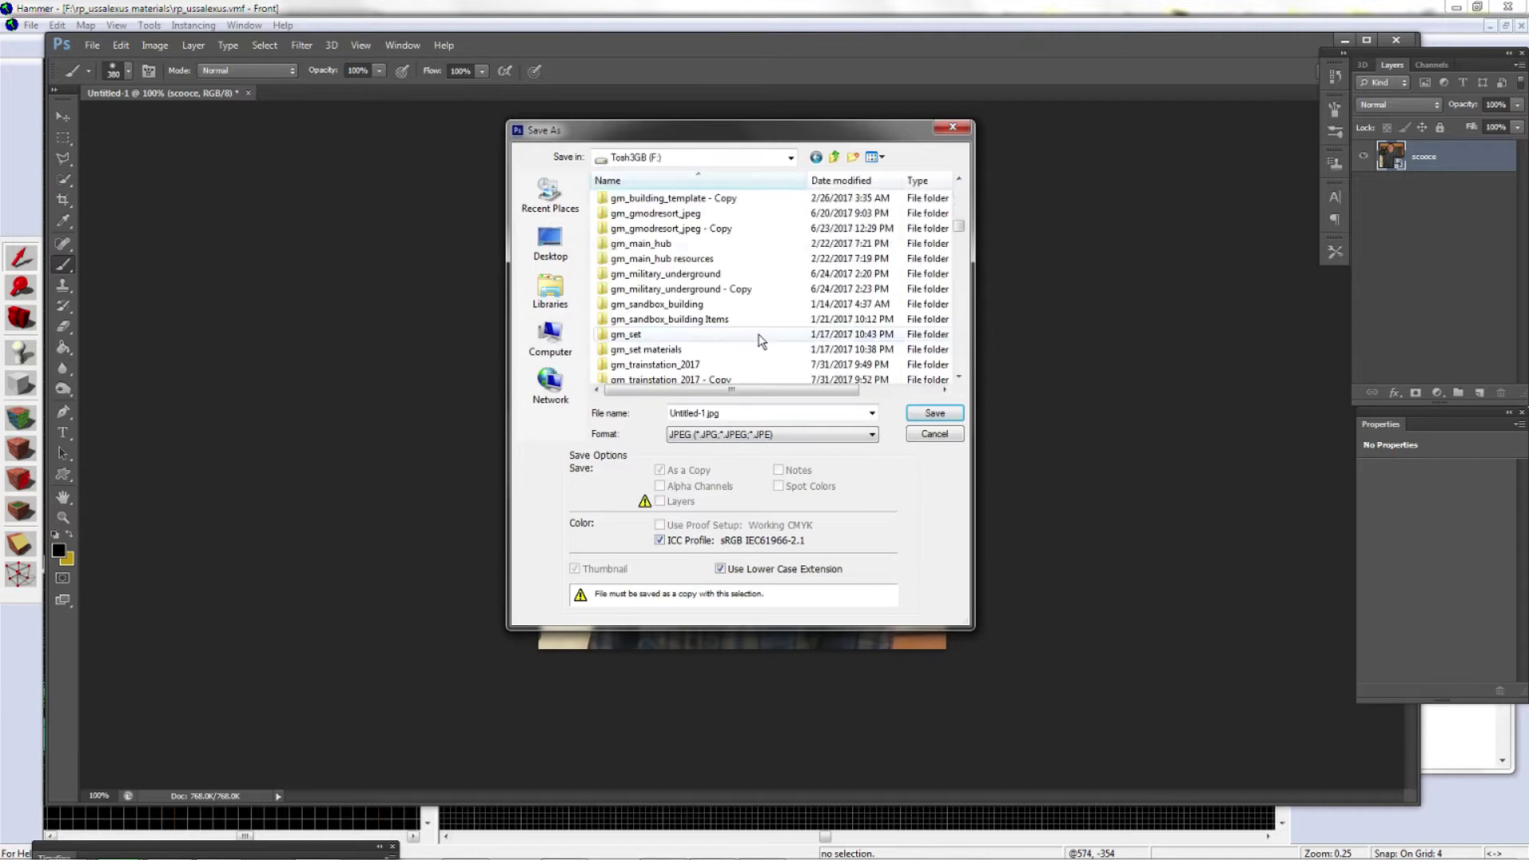
{"action": "scroll", "coordinate": [704, 333], "scroll_direction": "down", "scroll_amount": 10}
{"action": "scroll", "coordinate": [703, 333], "scroll_direction": "down", "scroll_amount": 1}
{"action": "double_click", "coordinate": [677, 243]}
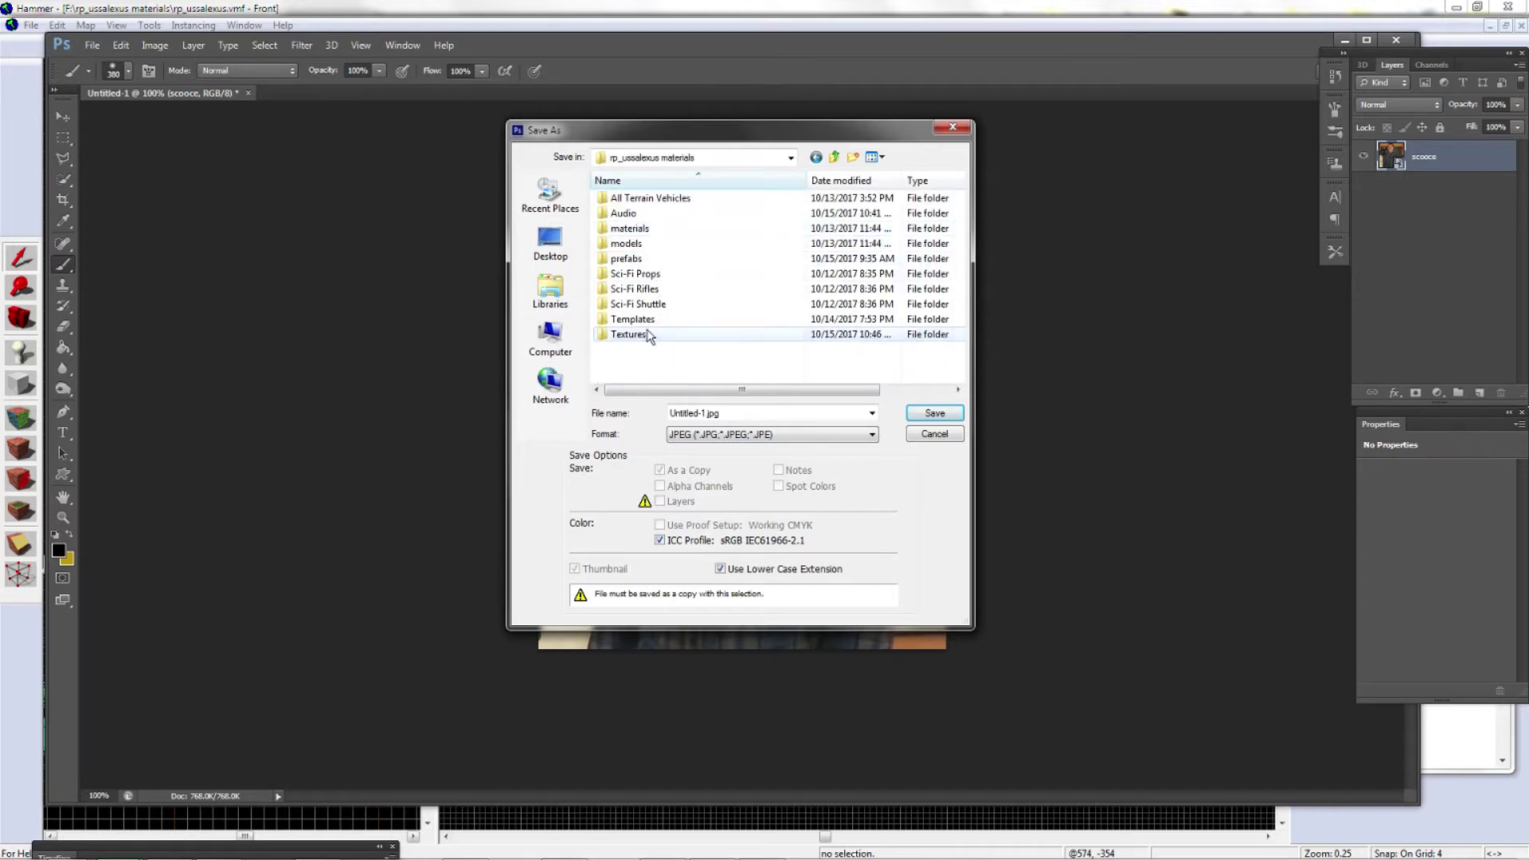
{"action": "double_click", "coordinate": [659, 335]}
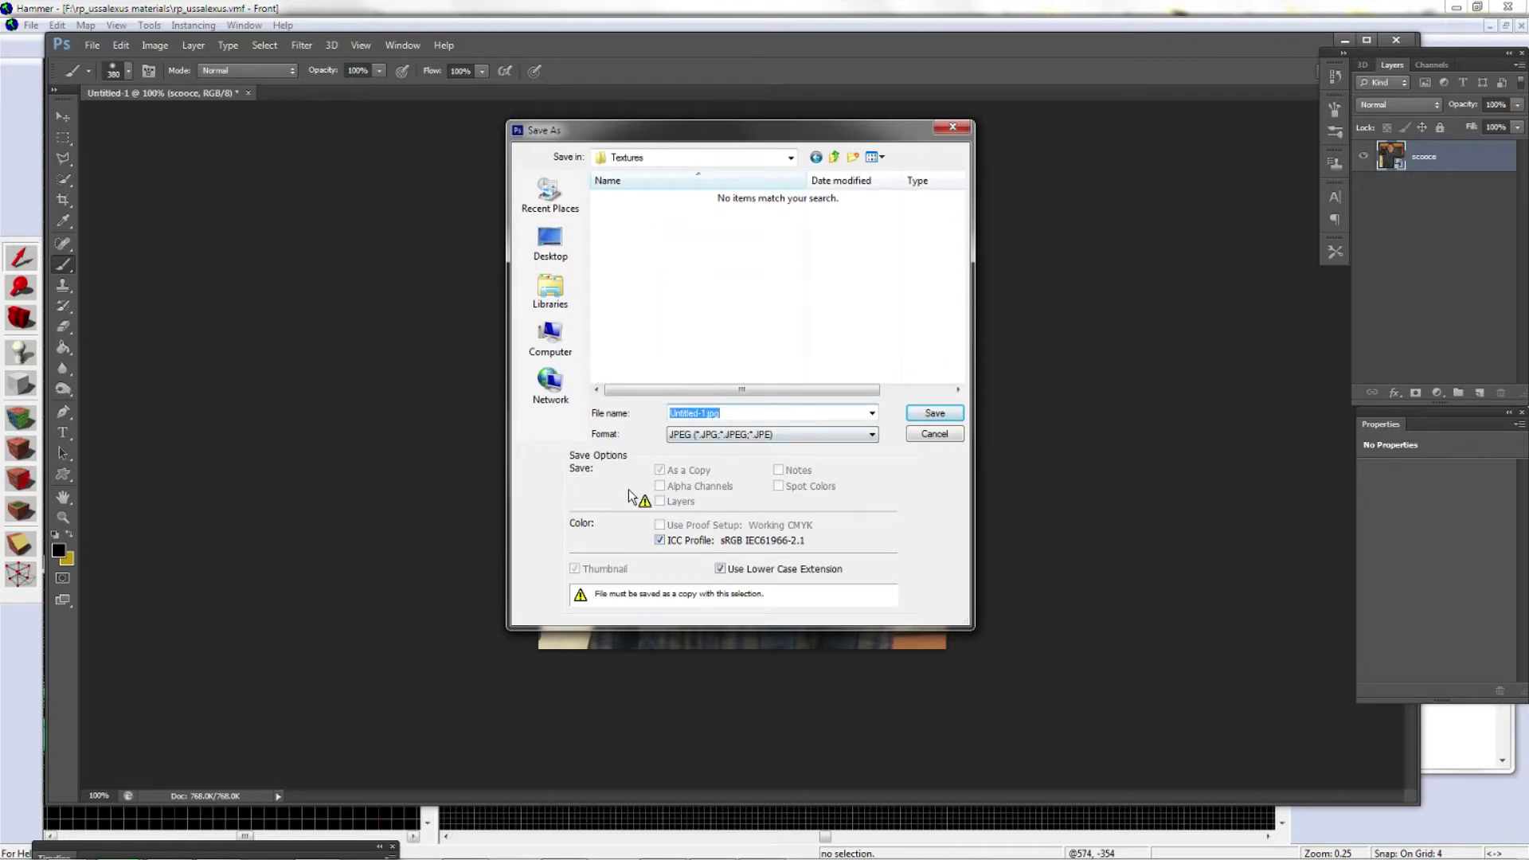
Step: Name the JPEG copy scarce and save it with quality 10 (Maximum) and Baseline ("Standard") format
{"action": "type", "text": "scooce"}
{"action": "key", "text": "Return"}
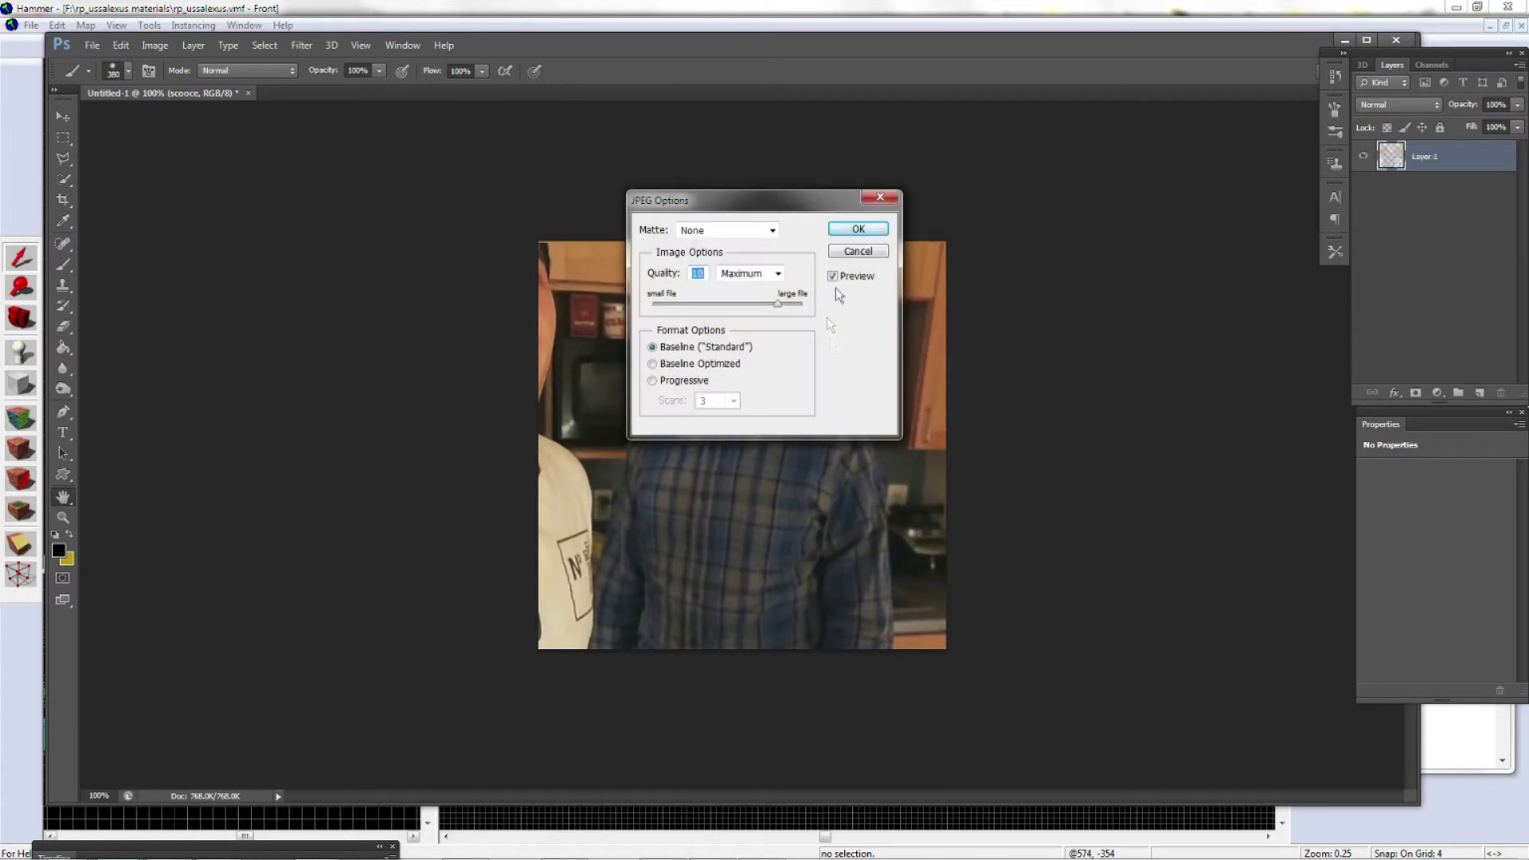
{"action": "left_click", "coordinate": [864, 233]}
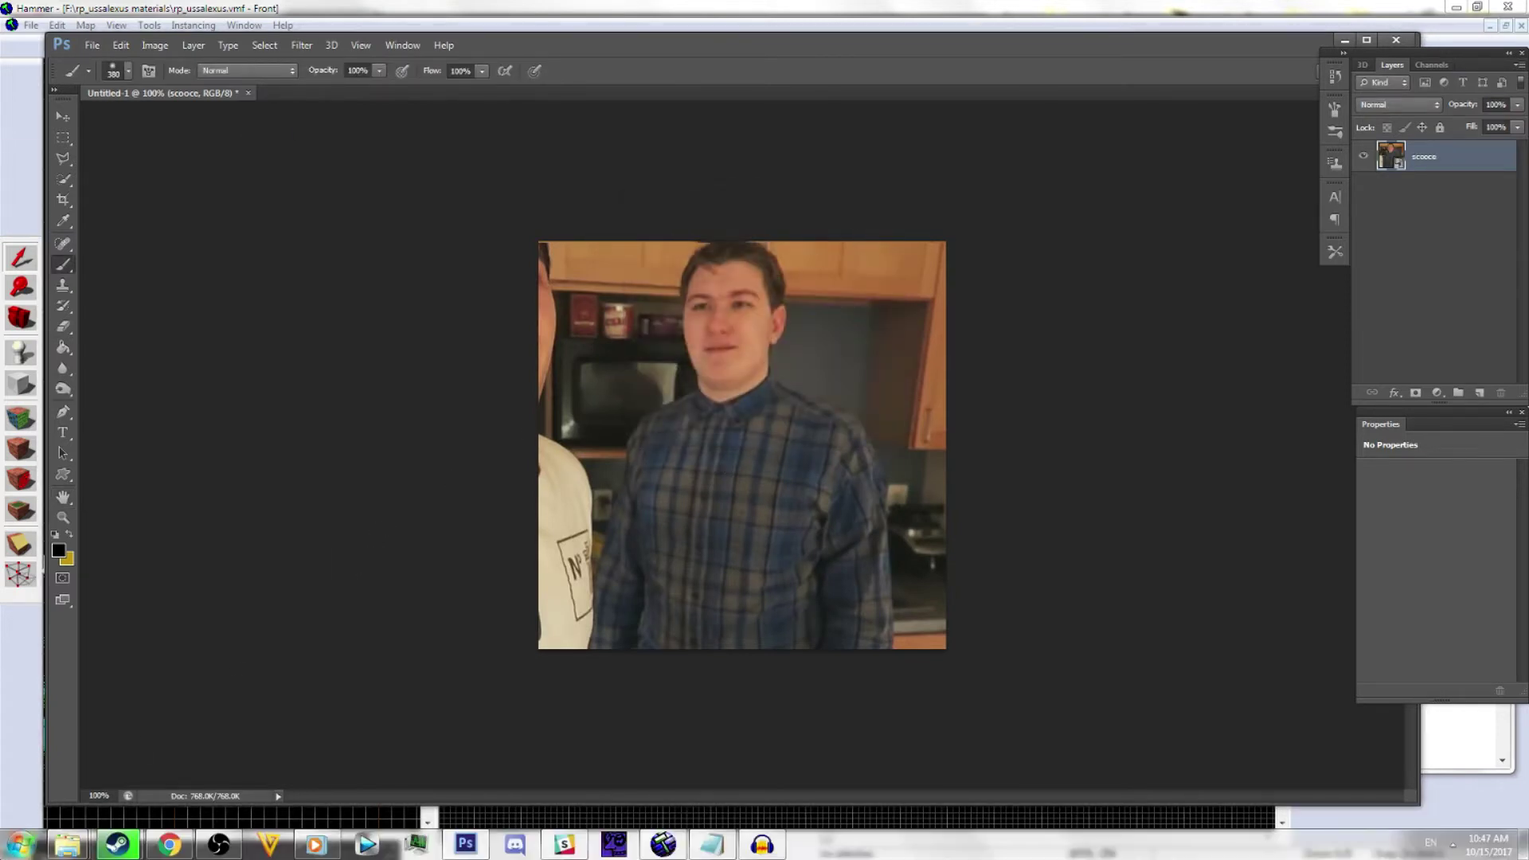
Step: Launch VTFEdit and start a file import
{"action": "left_click", "coordinate": [22, 843]}
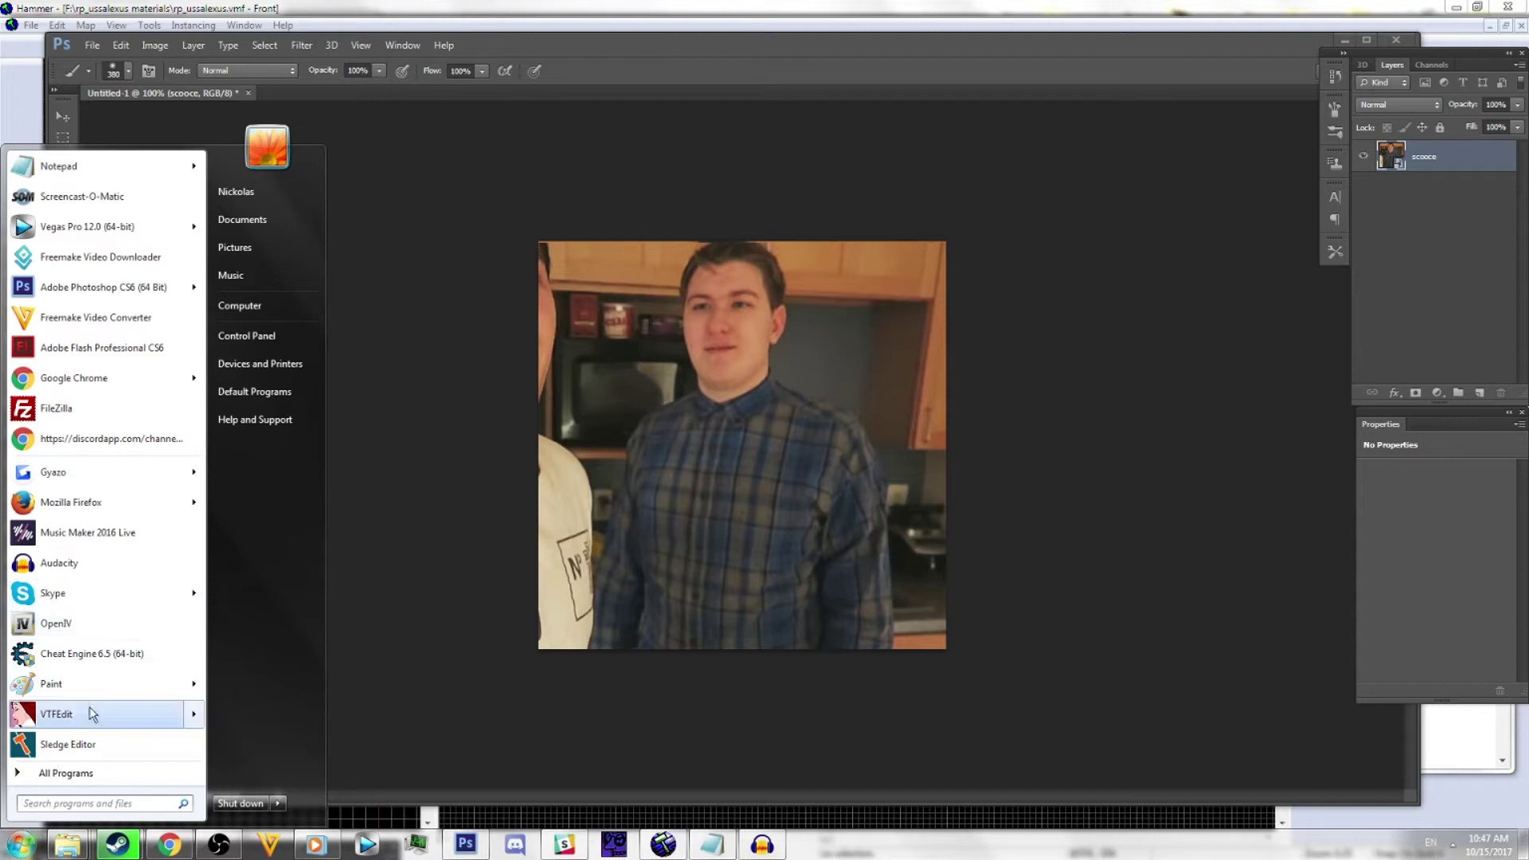
{"action": "left_click", "coordinate": [90, 713]}
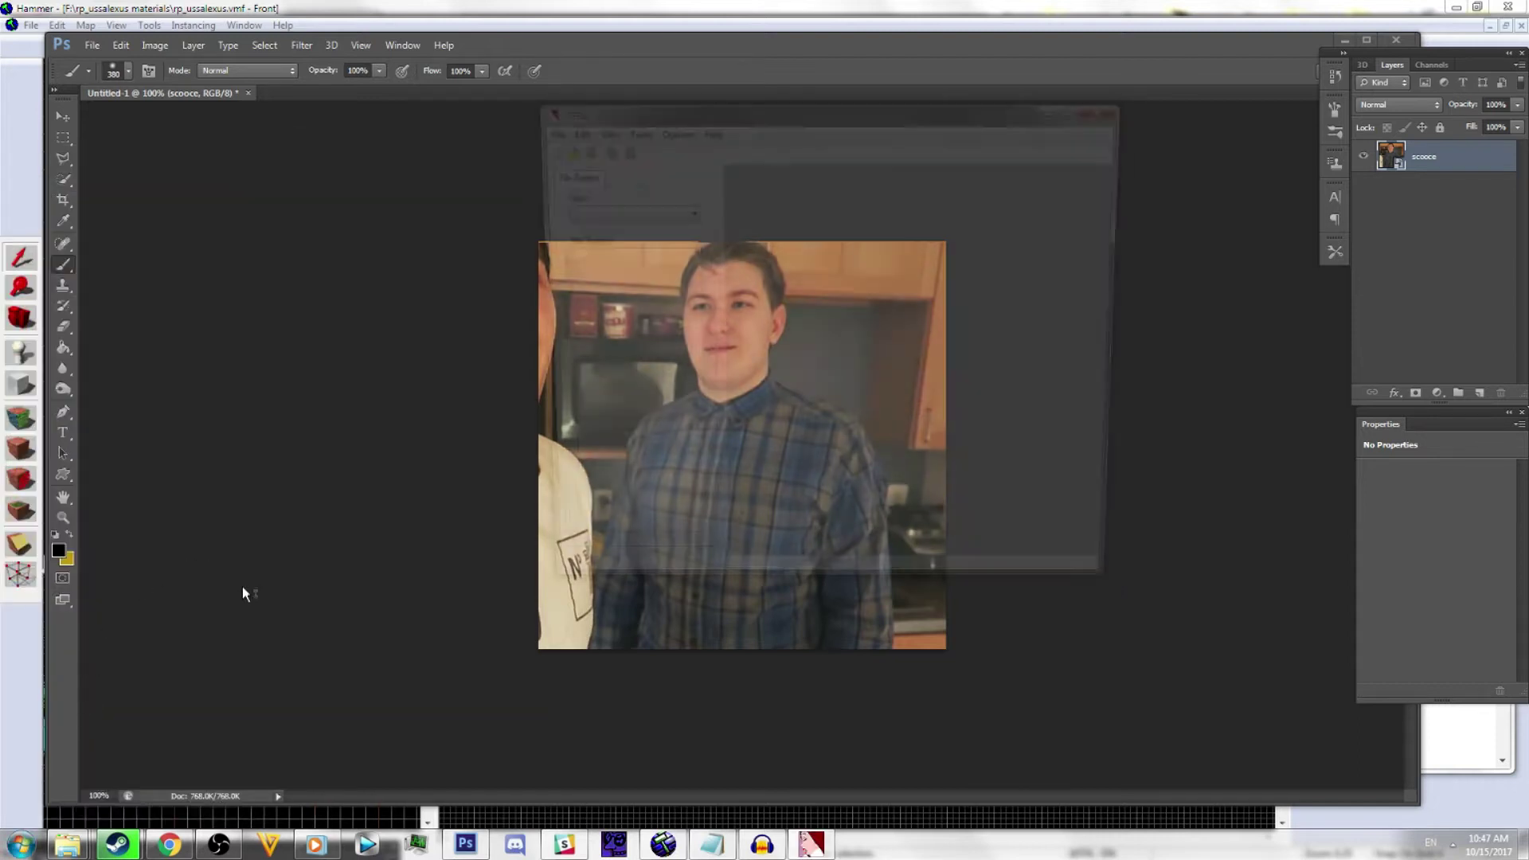
{"action": "left_click", "coordinate": [543, 129]}
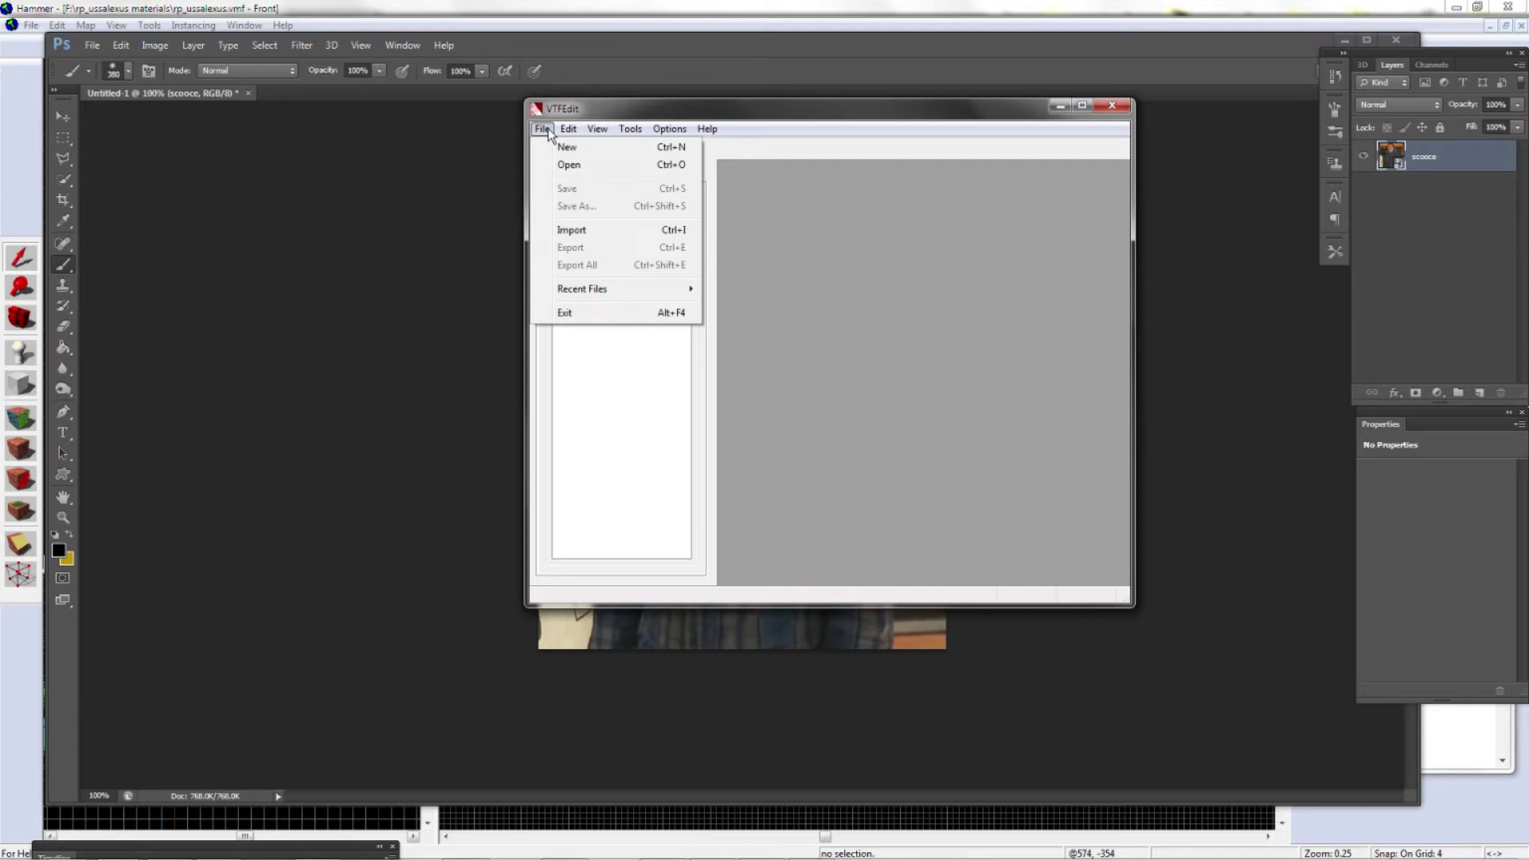
{"action": "left_click", "coordinate": [568, 234]}
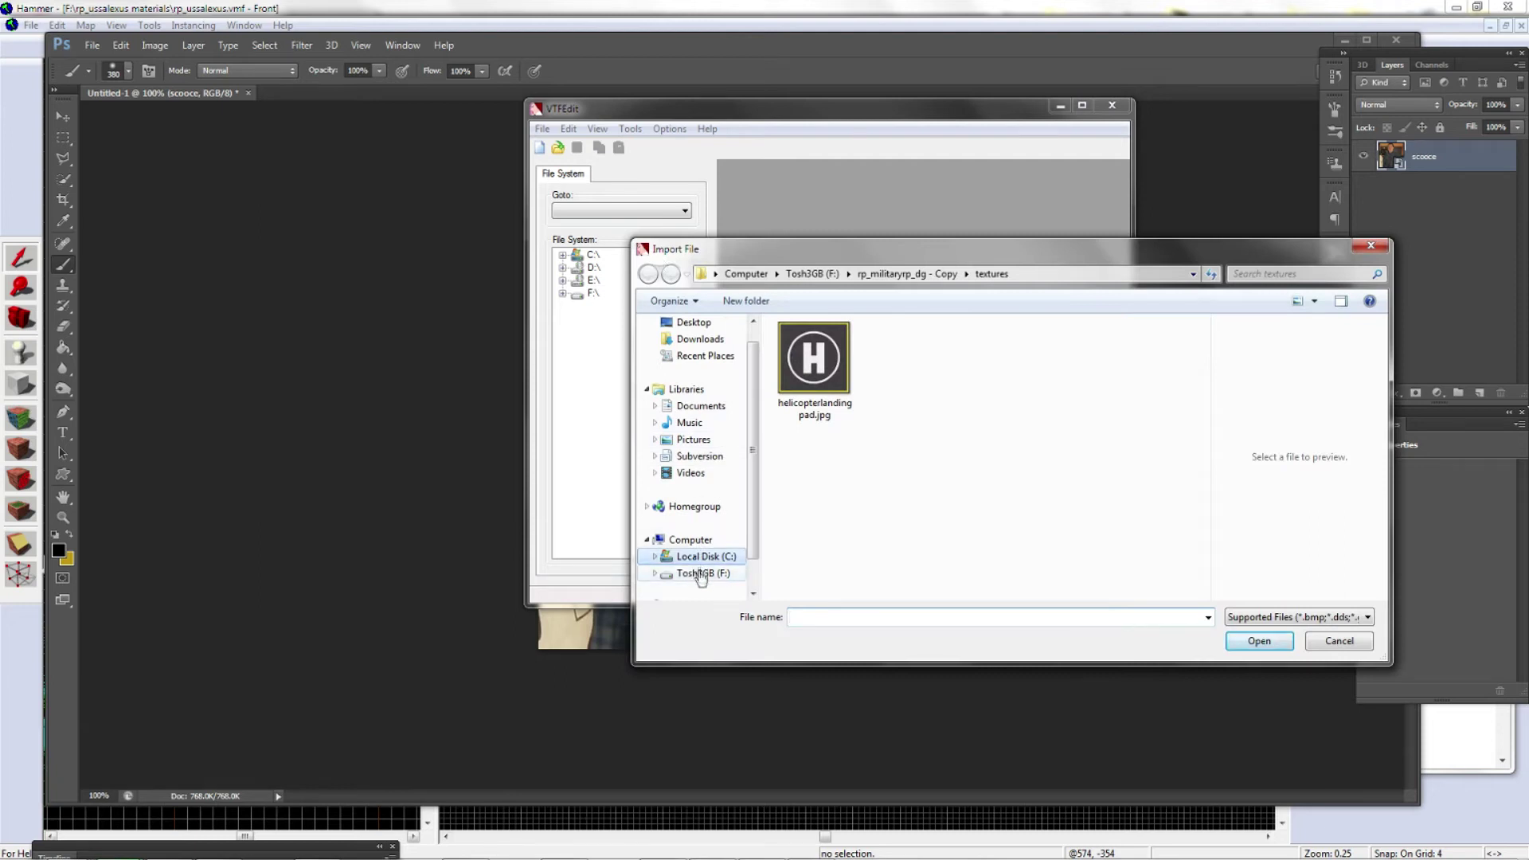
Step: Import scarce.jpg from F:\rp_ussalexus materials\Textures, accepting the default VTF options
{"action": "left_click", "coordinate": [701, 573]}
{"action": "scroll", "coordinate": [856, 503], "scroll_direction": "down", "scroll_amount": 3}
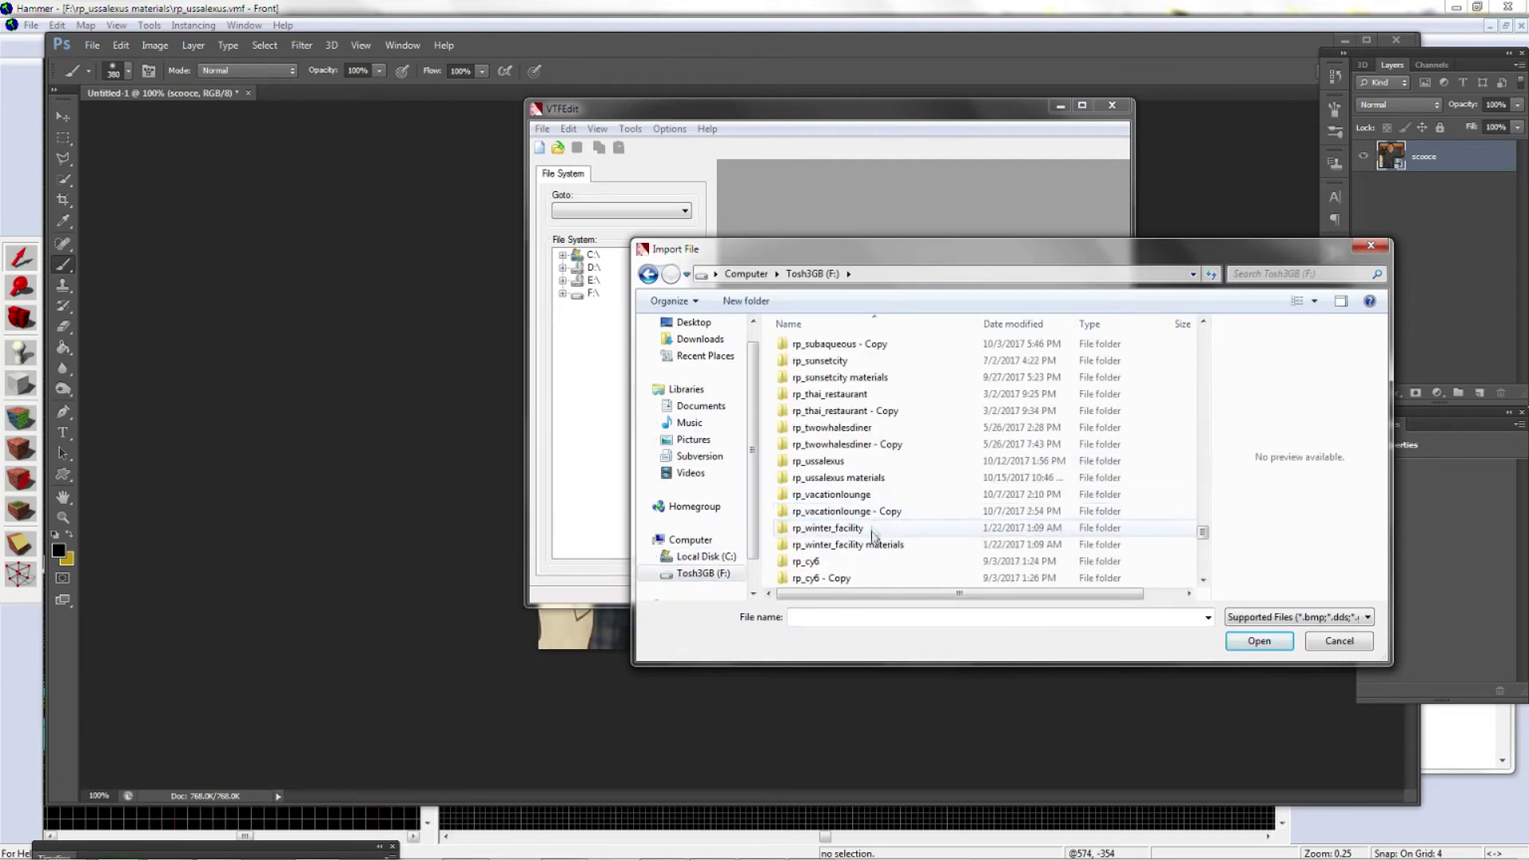
{"action": "double_click", "coordinate": [852, 498]}
{"action": "left_click", "coordinate": [834, 495]}
{"action": "double_click", "coordinate": [834, 495]}
{"action": "left_click", "coordinate": [826, 359]}
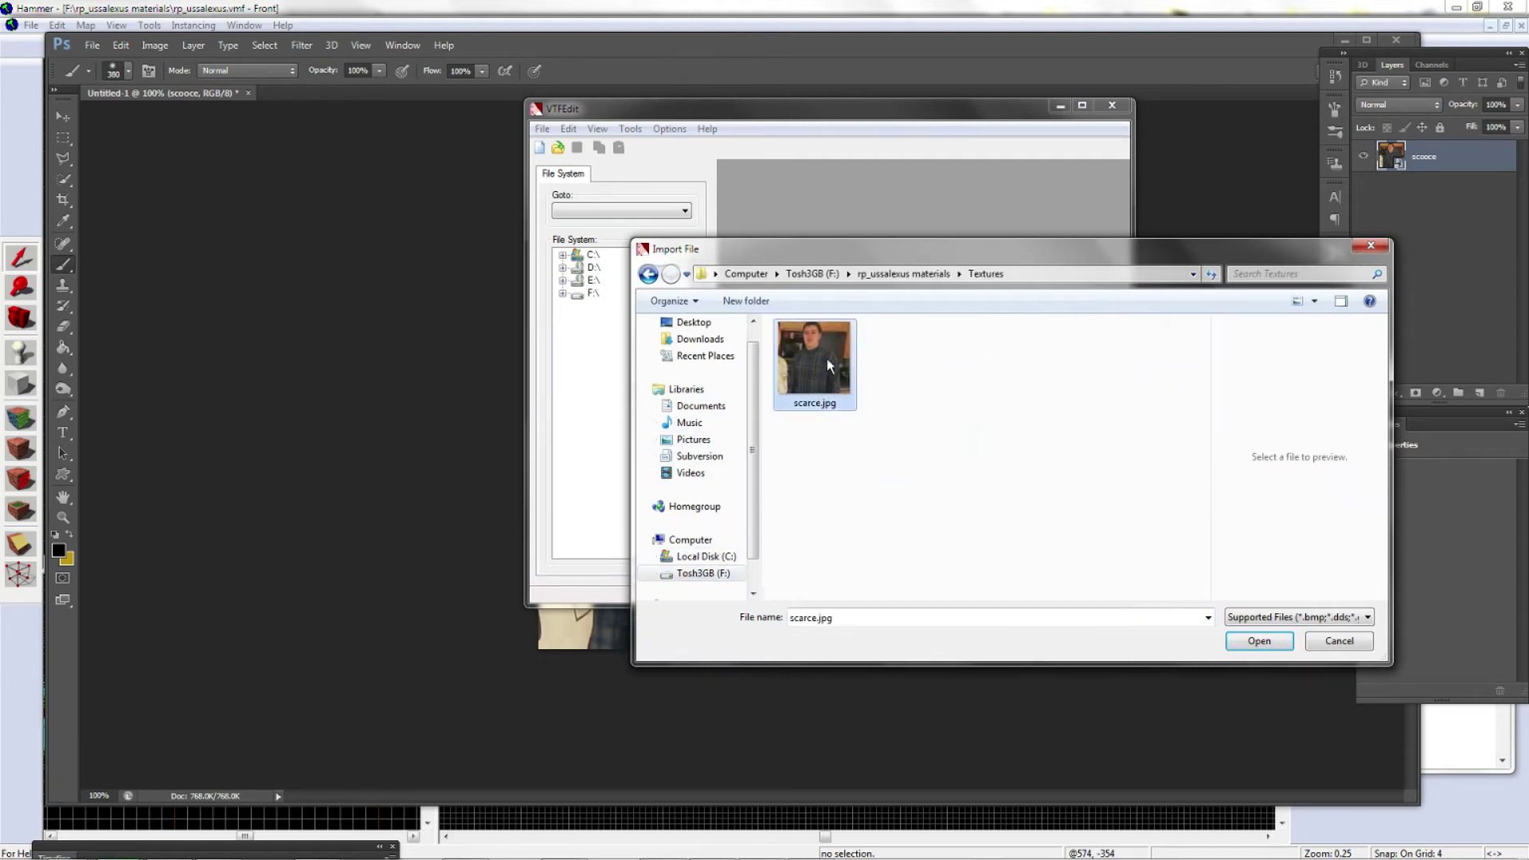
{"action": "left_click", "coordinate": [1241, 643]}
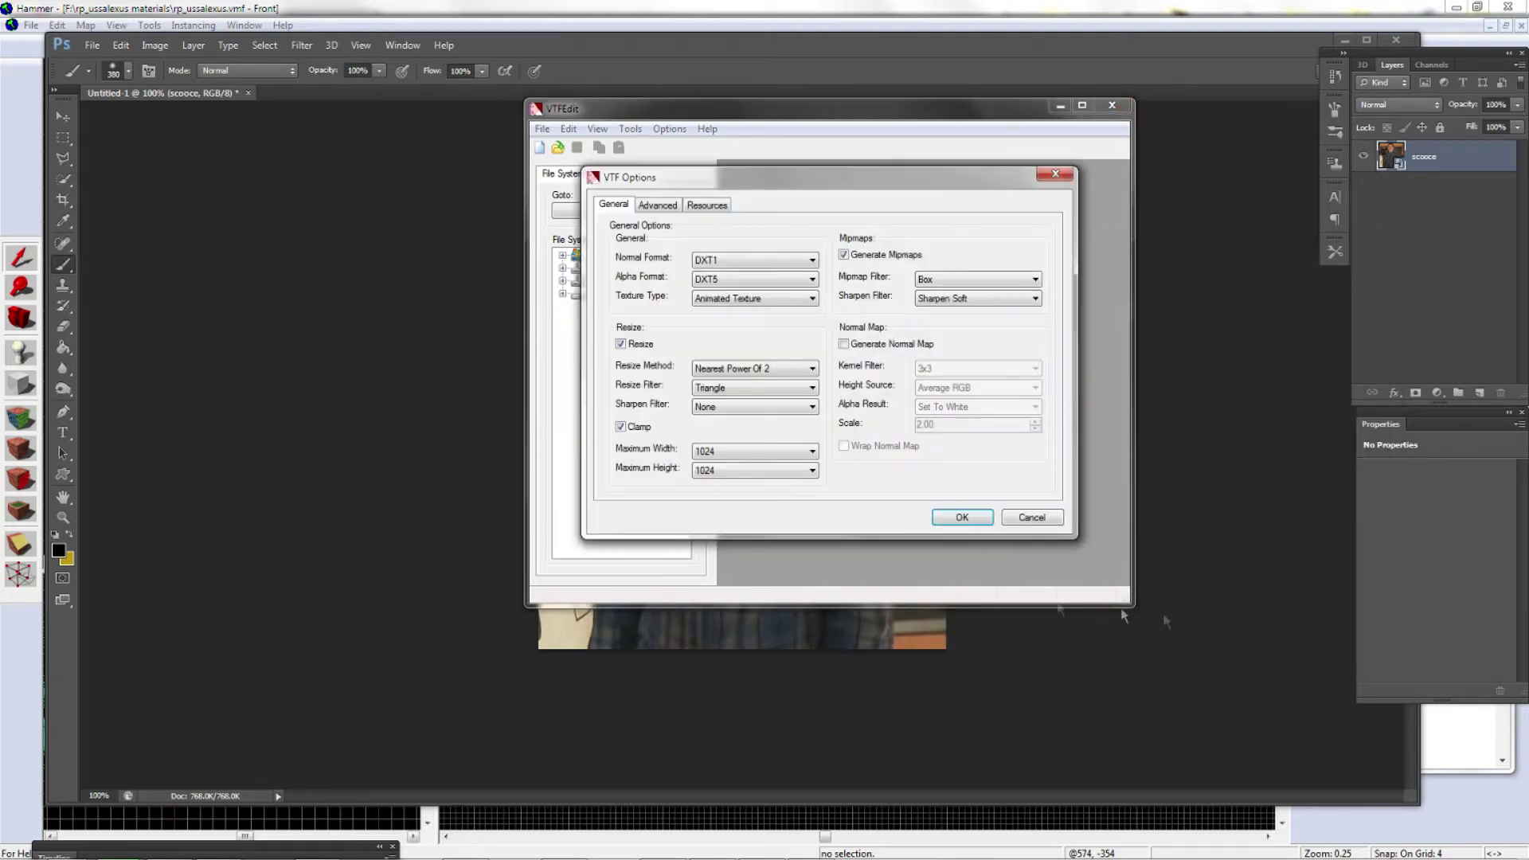
{"action": "left_click", "coordinate": [956, 522]}
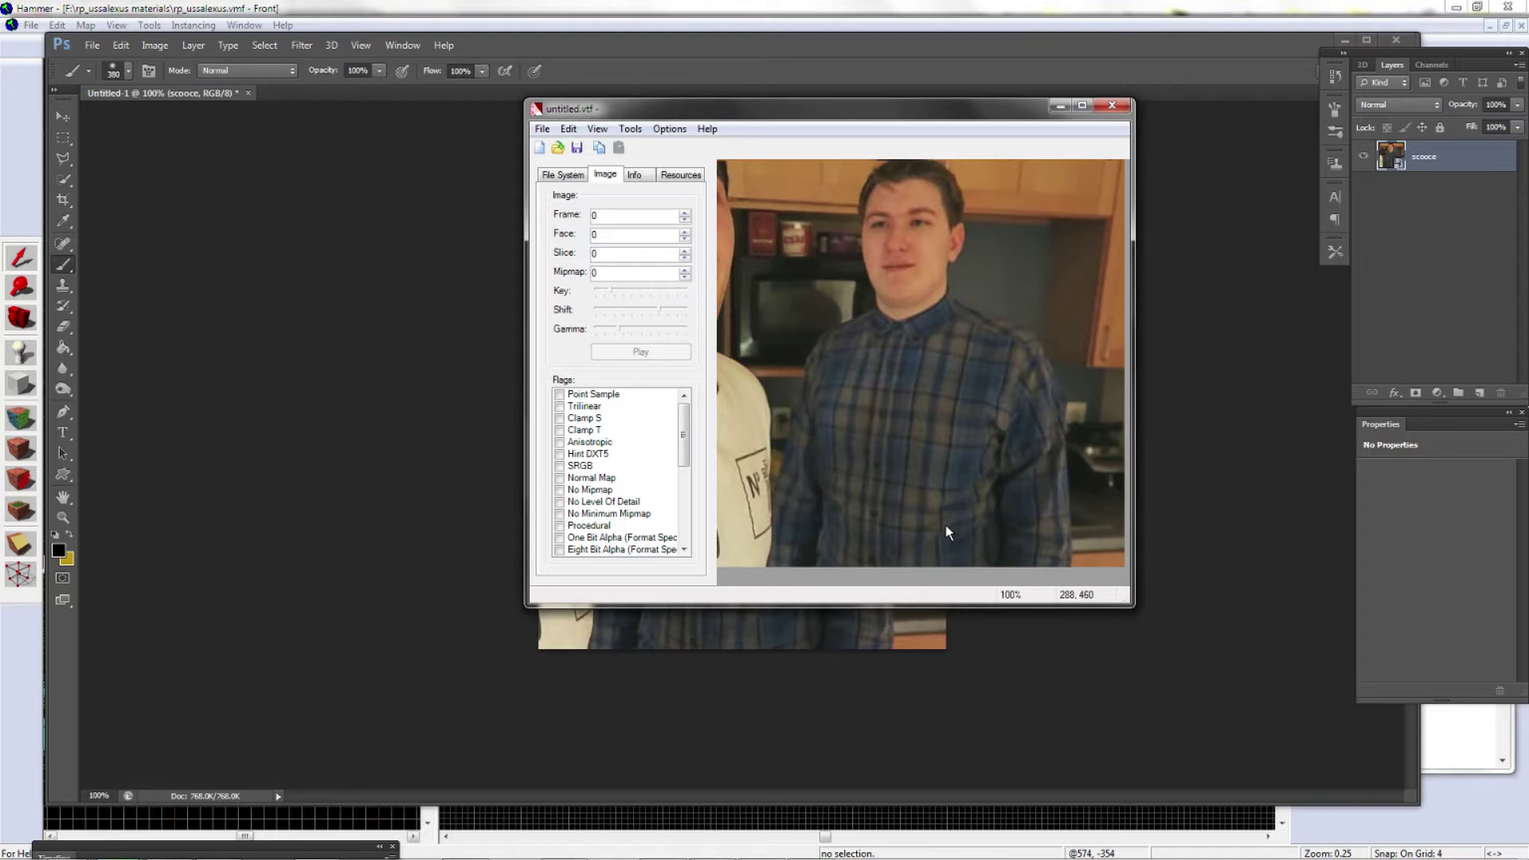
Step: Save the imported texture as a VTF file named scarce in the Textures folder
{"action": "left_click", "coordinate": [542, 129]}
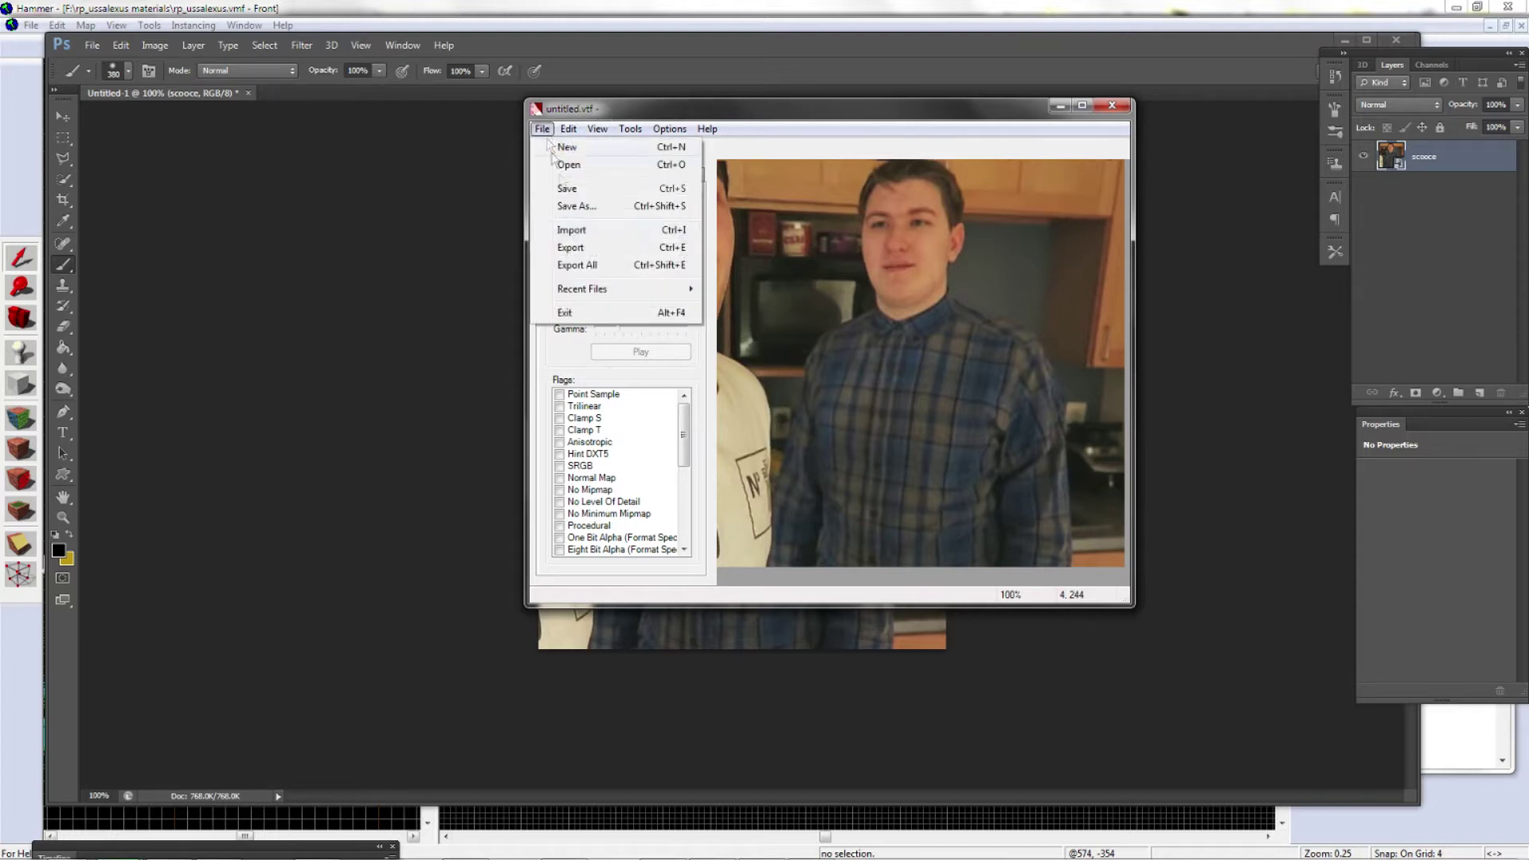
{"action": "left_click", "coordinate": [570, 207]}
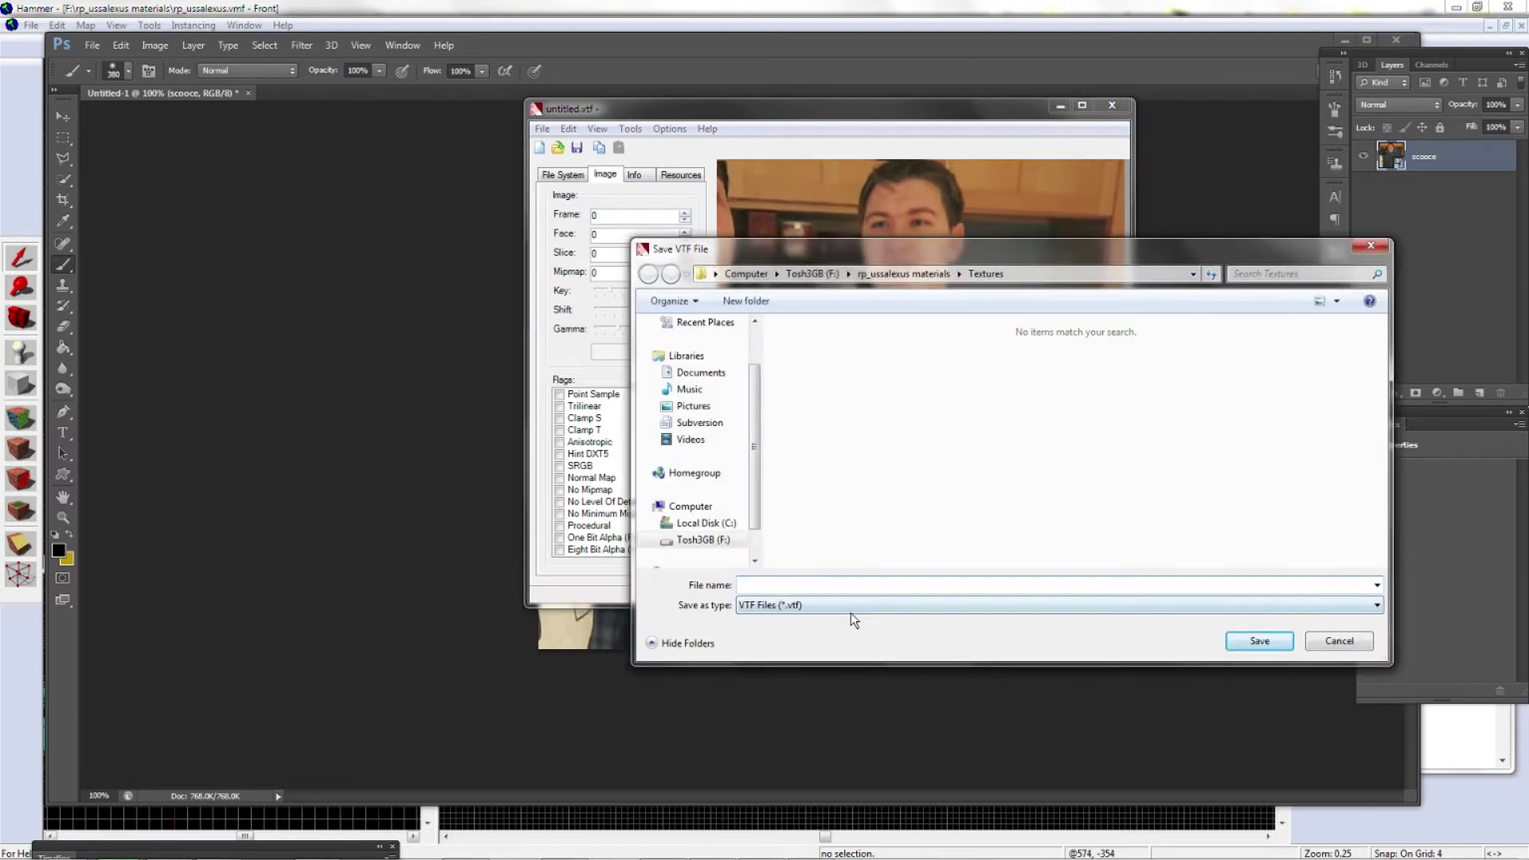
{"action": "type", "text": "scarce"}
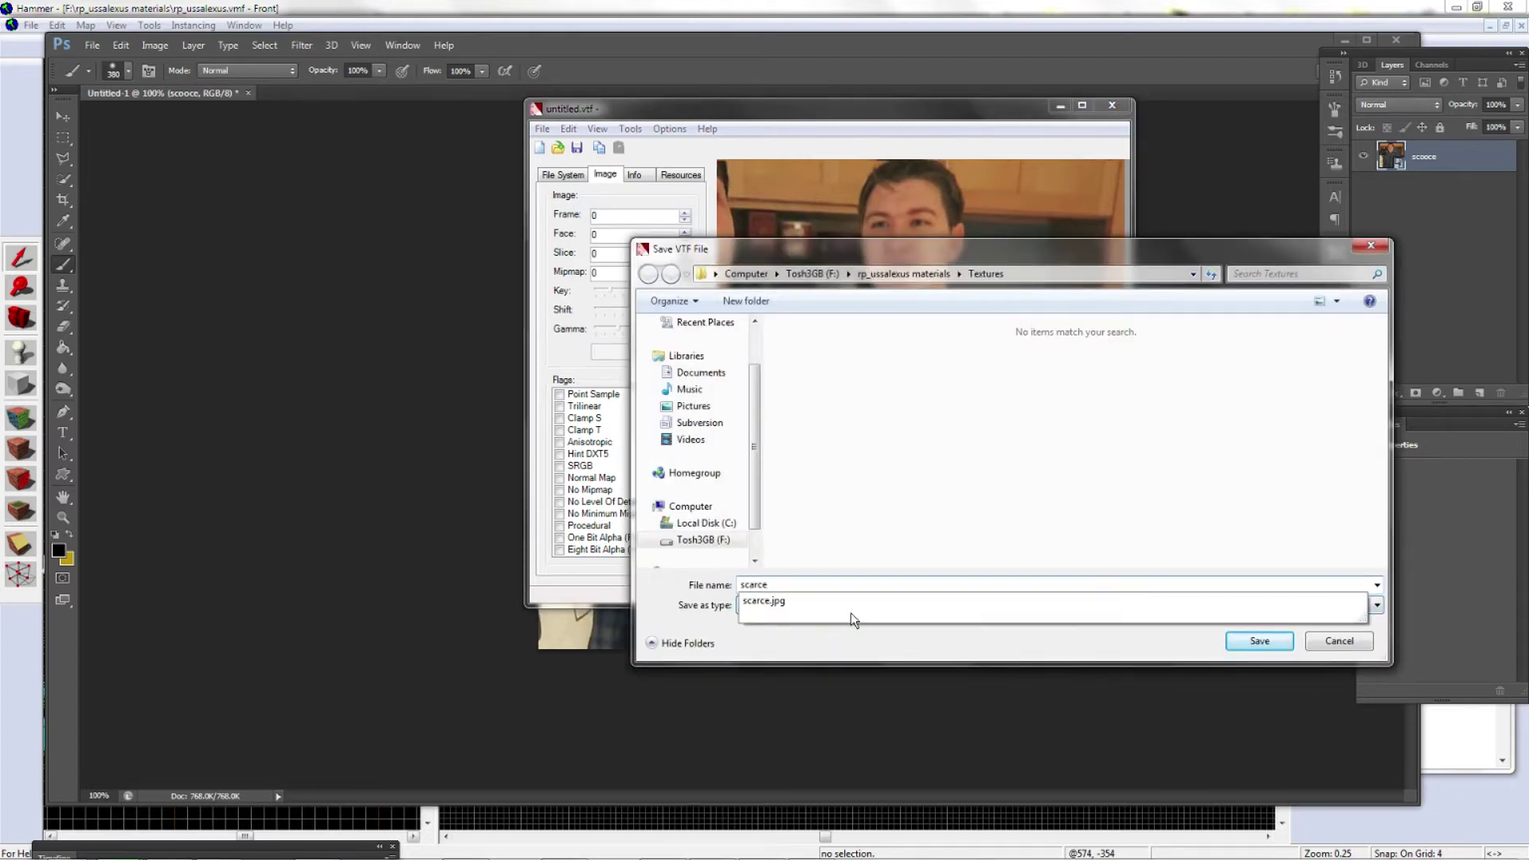
{"action": "key", "text": "Return"}
Step: Check the files generated in the Textures folder and VTFEdit's Auto Create VMT File option
{"action": "mouse_move", "coordinate": [79, 849]}
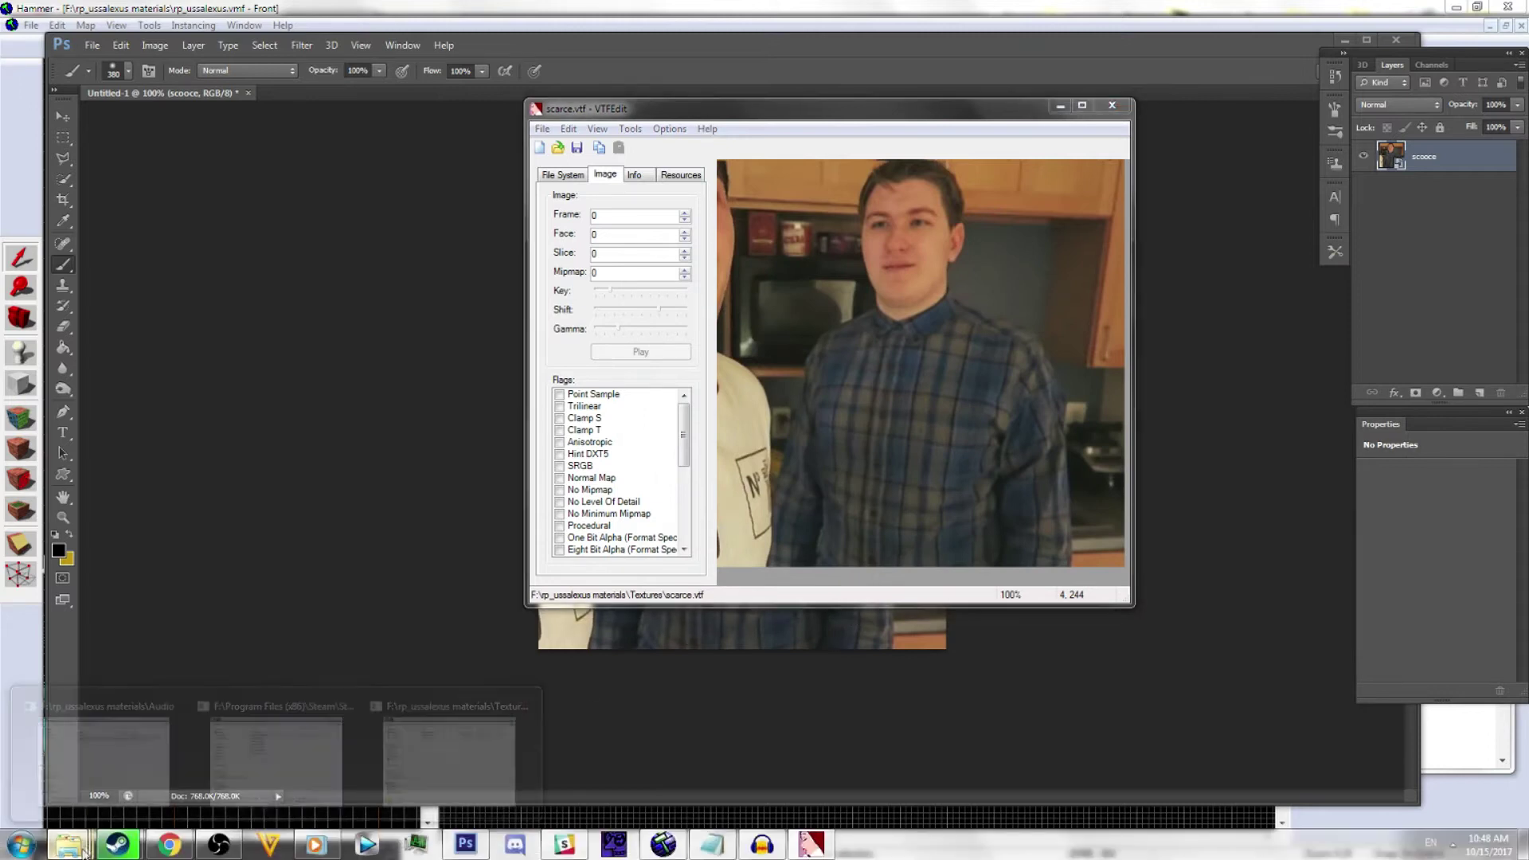
{"action": "left_click", "coordinate": [408, 782]}
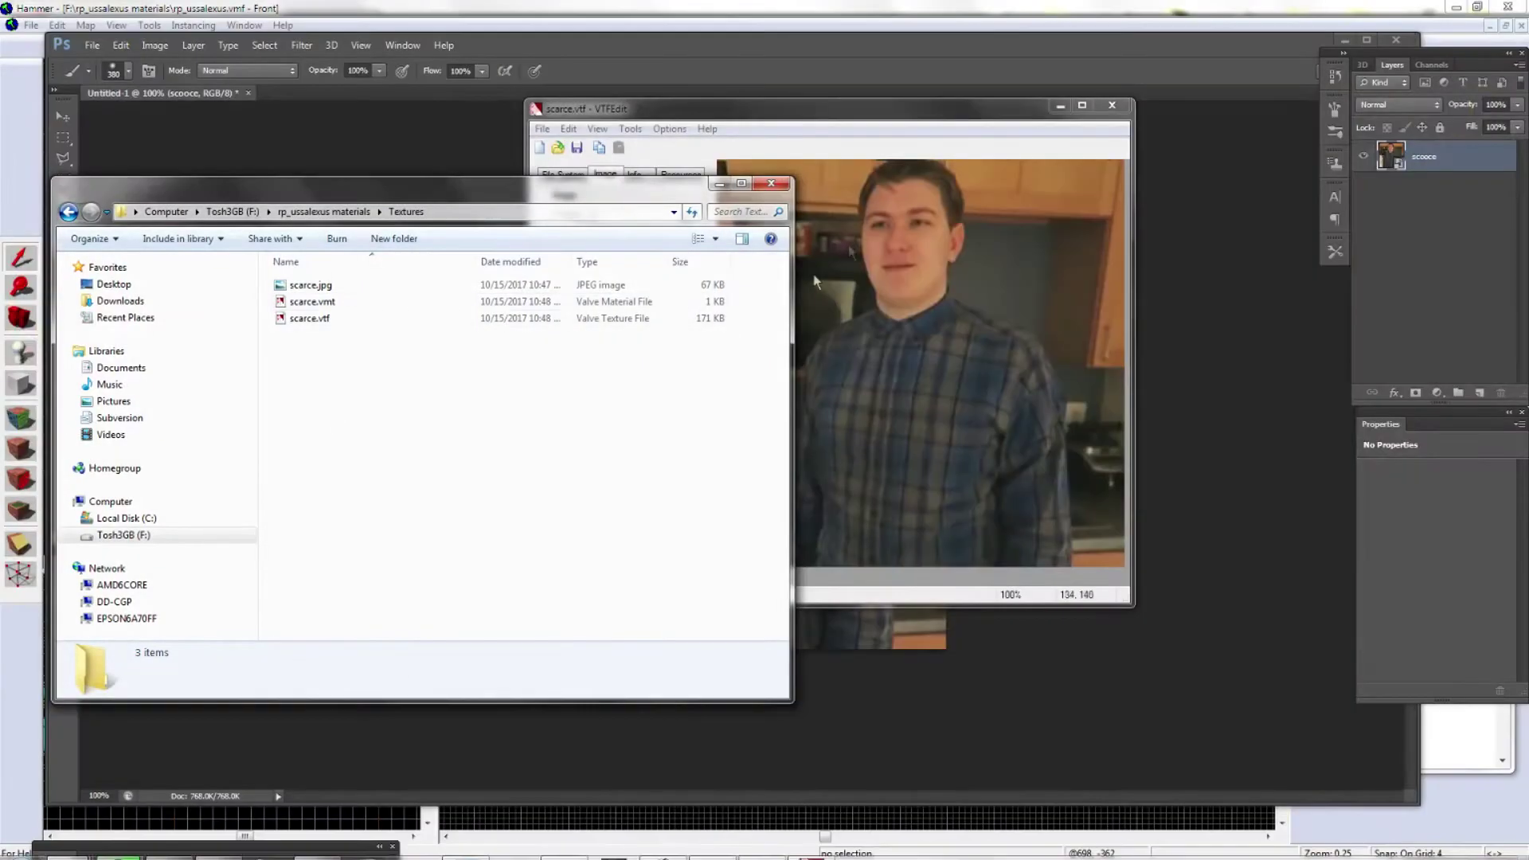
{"action": "left_click", "coordinate": [739, 158]}
{"action": "left_click", "coordinate": [669, 129]}
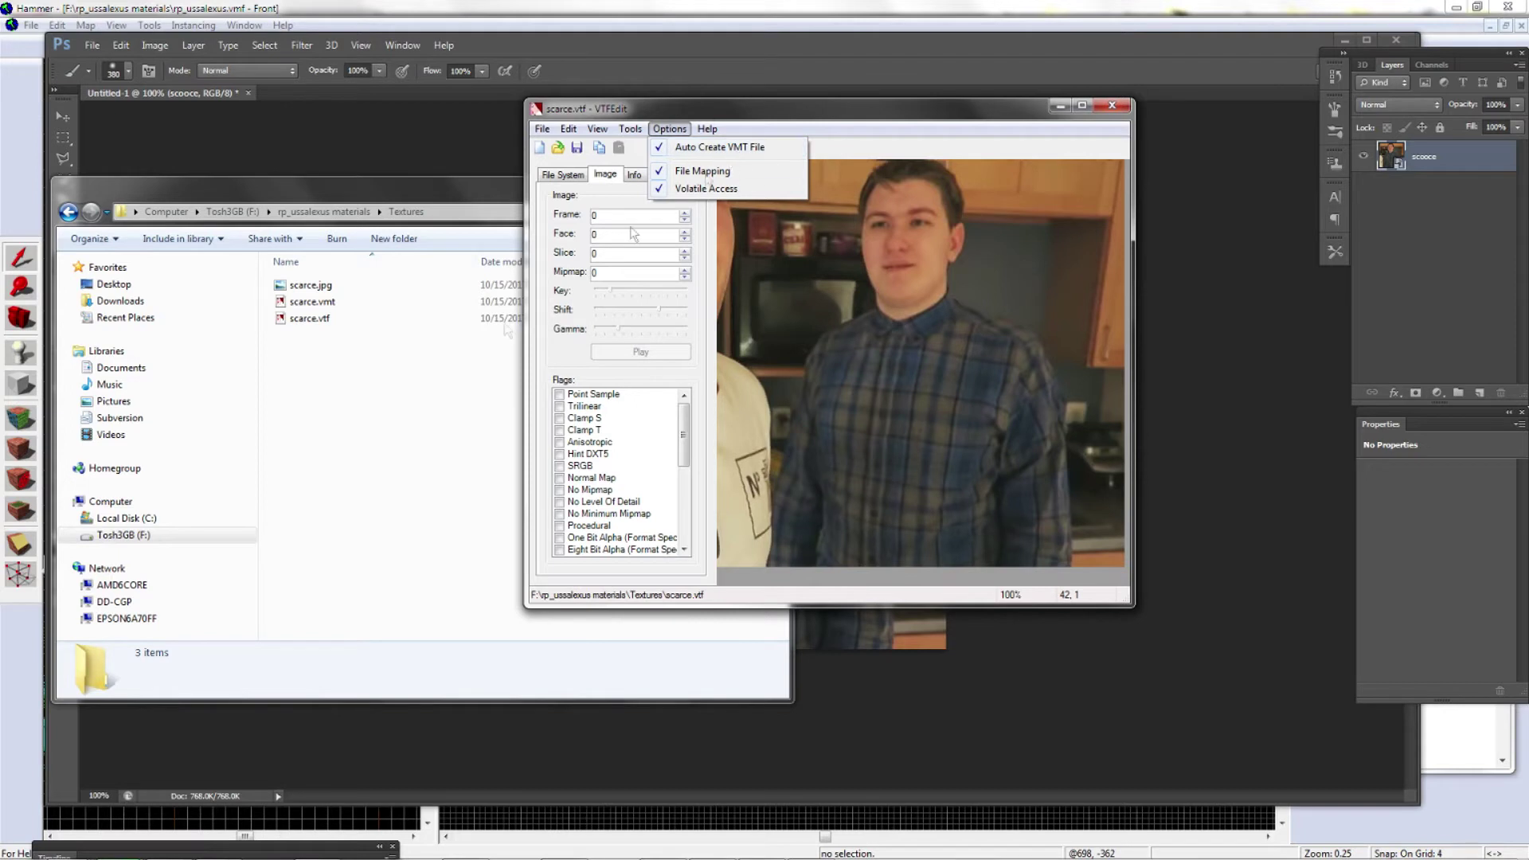
{"action": "left_click", "coordinate": [372, 340]}
Step: Open scarce.vmt in VTFEdit, shorten its $basetexture path to "scarce" and save the file
{"action": "left_click", "coordinate": [334, 304]}
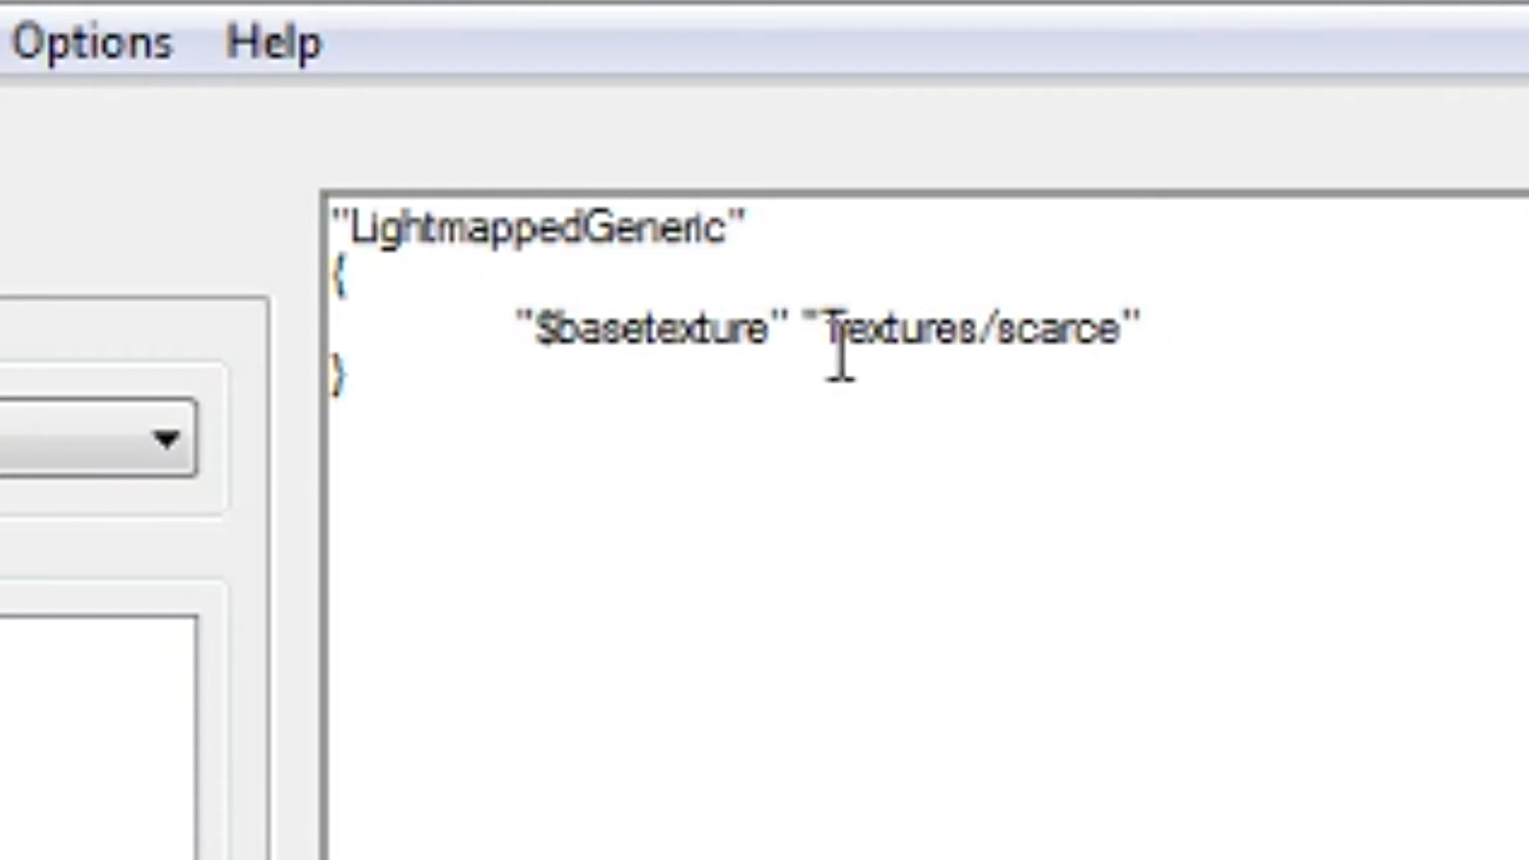
{"action": "left_click_drag", "start_coordinate": [825, 342], "coordinate": [874, 351]}
{"action": "left_click", "coordinate": [994, 345]}
{"action": "key", "text": "Delete"}
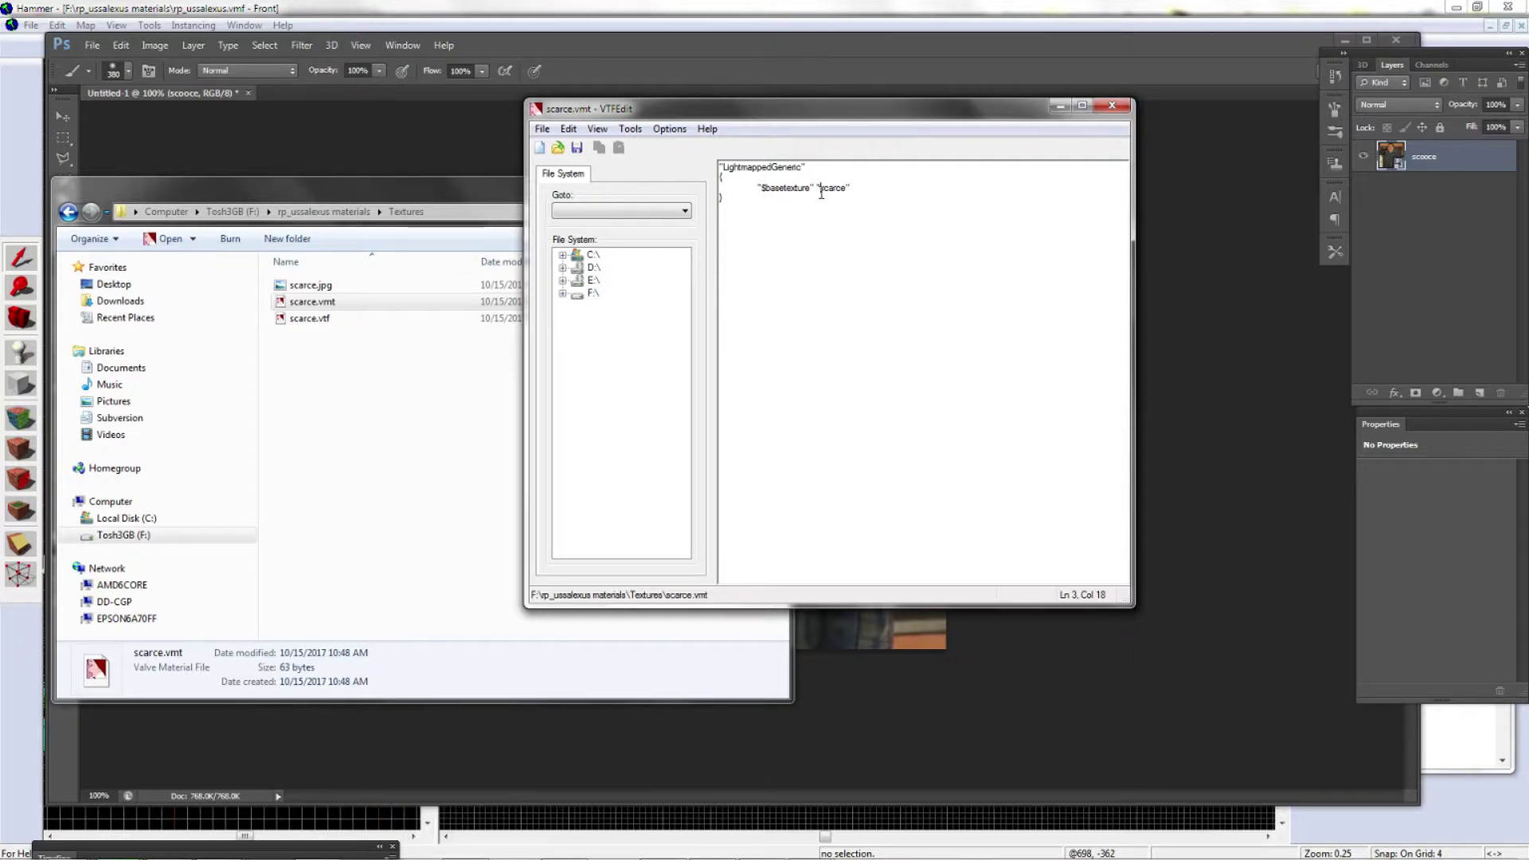
{"action": "left_click_drag", "start_coordinate": [821, 192], "coordinate": [843, 191]}
{"action": "left_click", "coordinate": [541, 129]}
{"action": "left_click", "coordinate": [558, 185]}
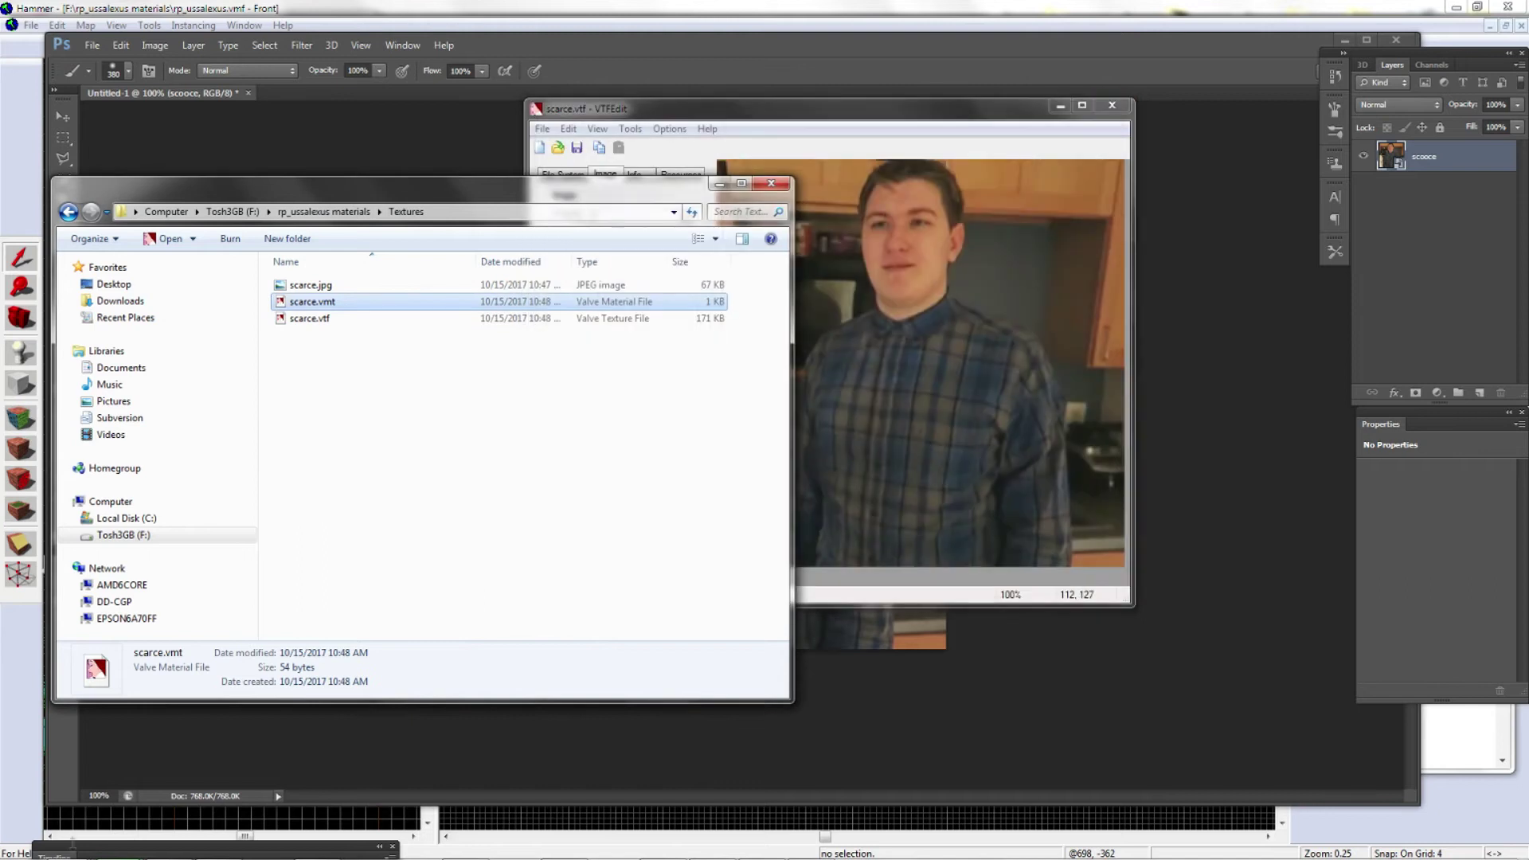
Step: Open Garry's Mod's garrysmod\materials folder in the Explorer window showing the rp_ussalexus sound folder
{"action": "mouse_move", "coordinate": [89, 841]}
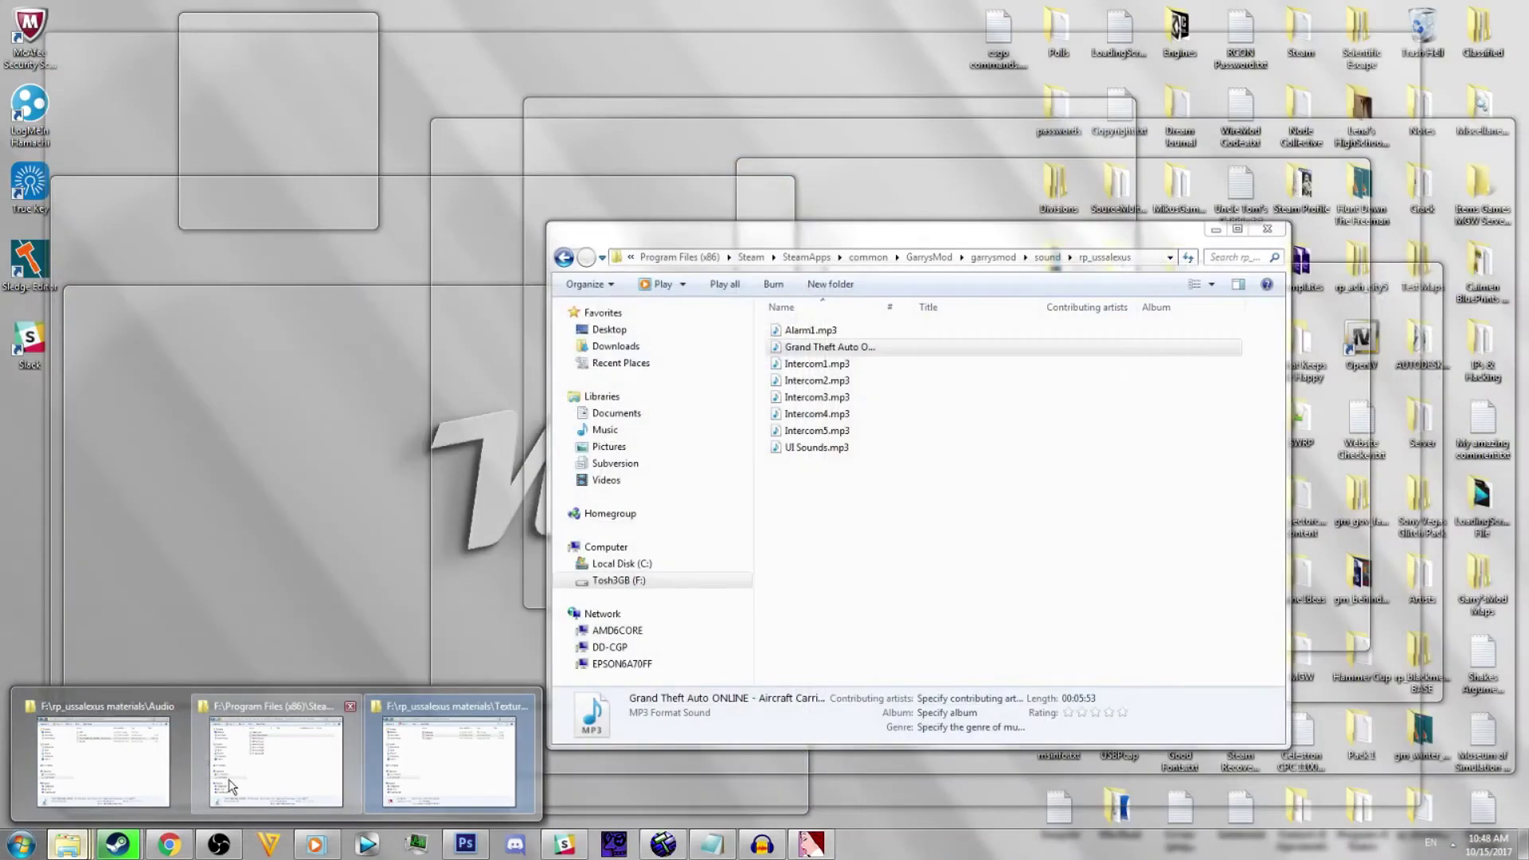
{"action": "left_click", "coordinate": [229, 780]}
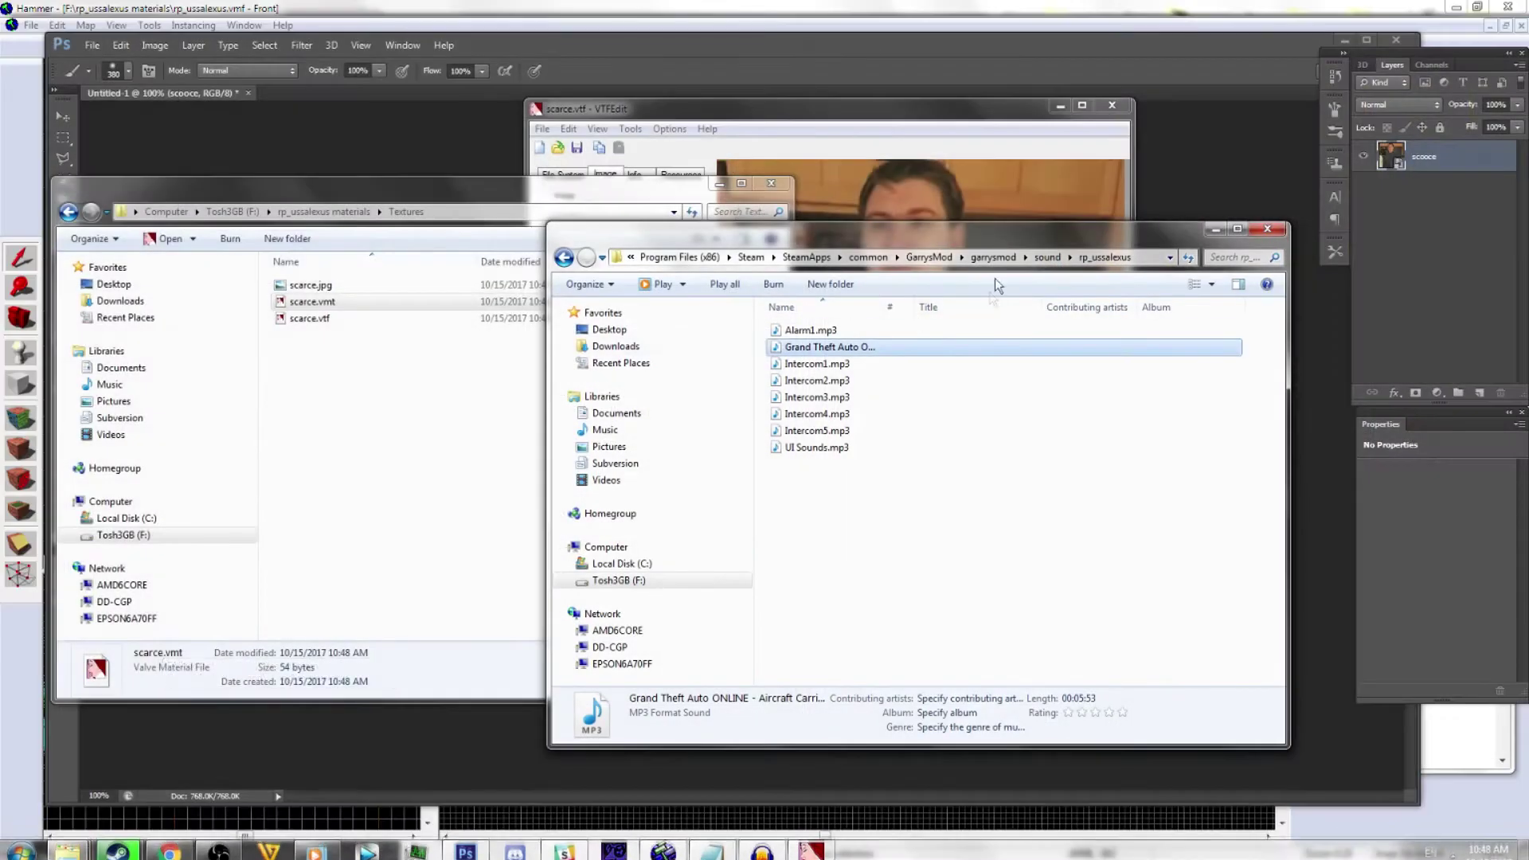
{"action": "left_click", "coordinate": [994, 263]}
{"action": "left_click", "coordinate": [994, 261]}
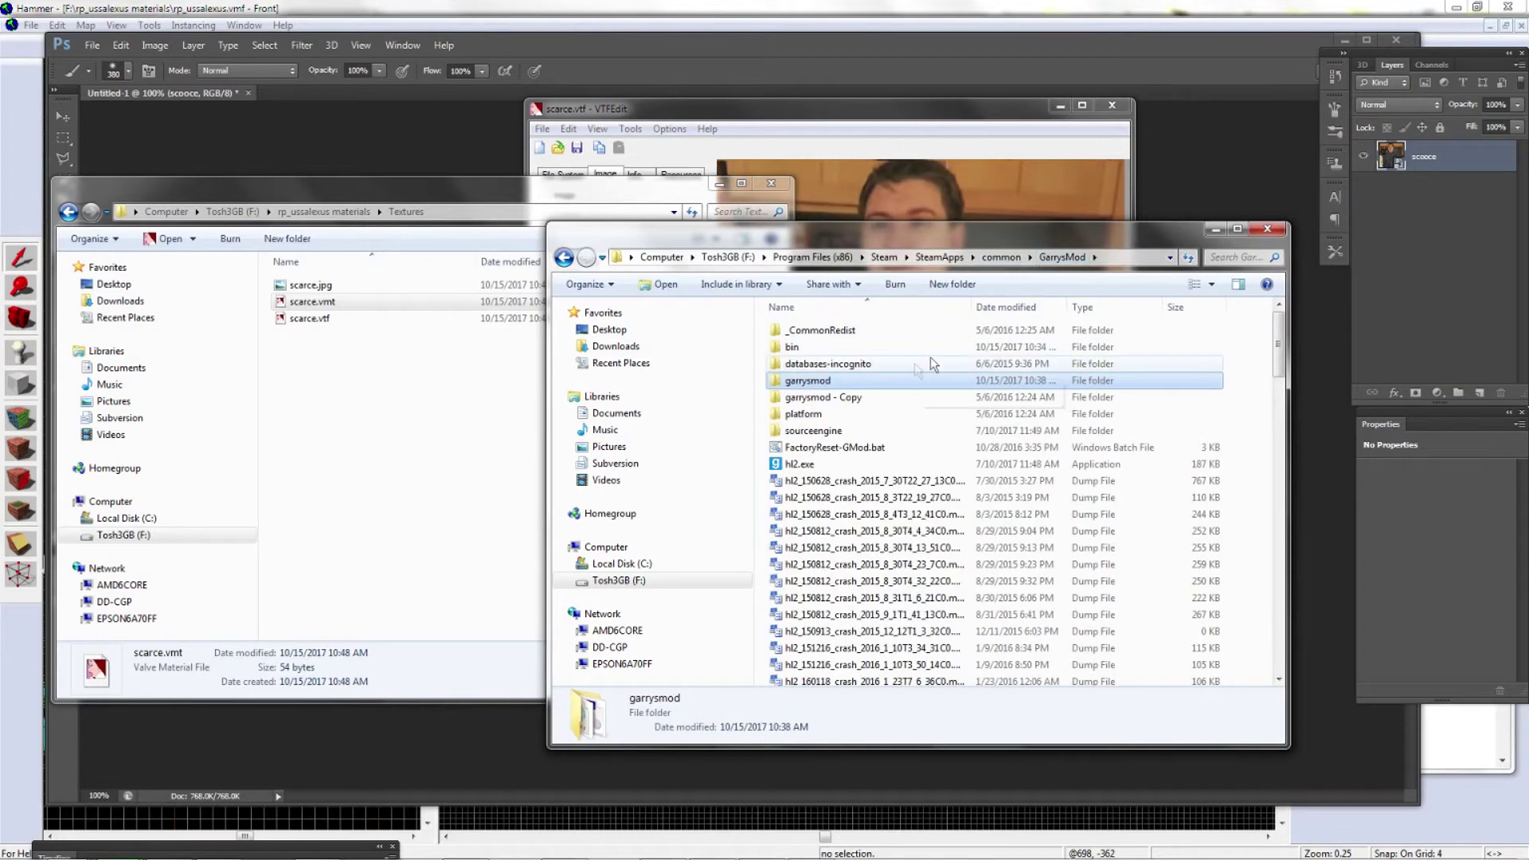
{"action": "double_click", "coordinate": [900, 382]}
{"action": "left_click", "coordinate": [892, 542]}
{"action": "scroll", "coordinate": [892, 542], "scroll_direction": "down", "scroll_amount": 2}
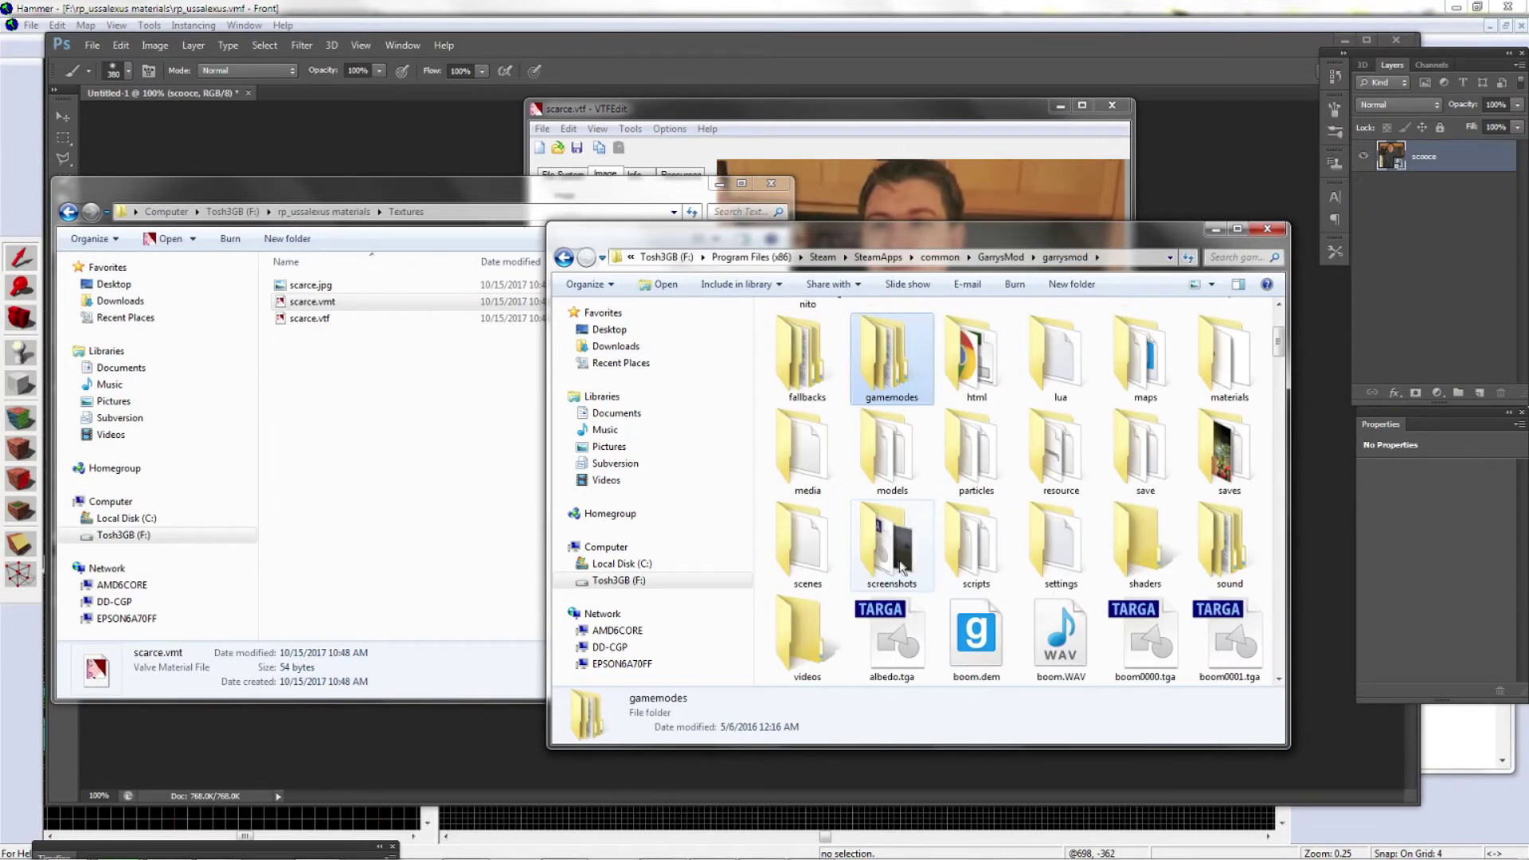
{"action": "double_click", "coordinate": [1219, 367]}
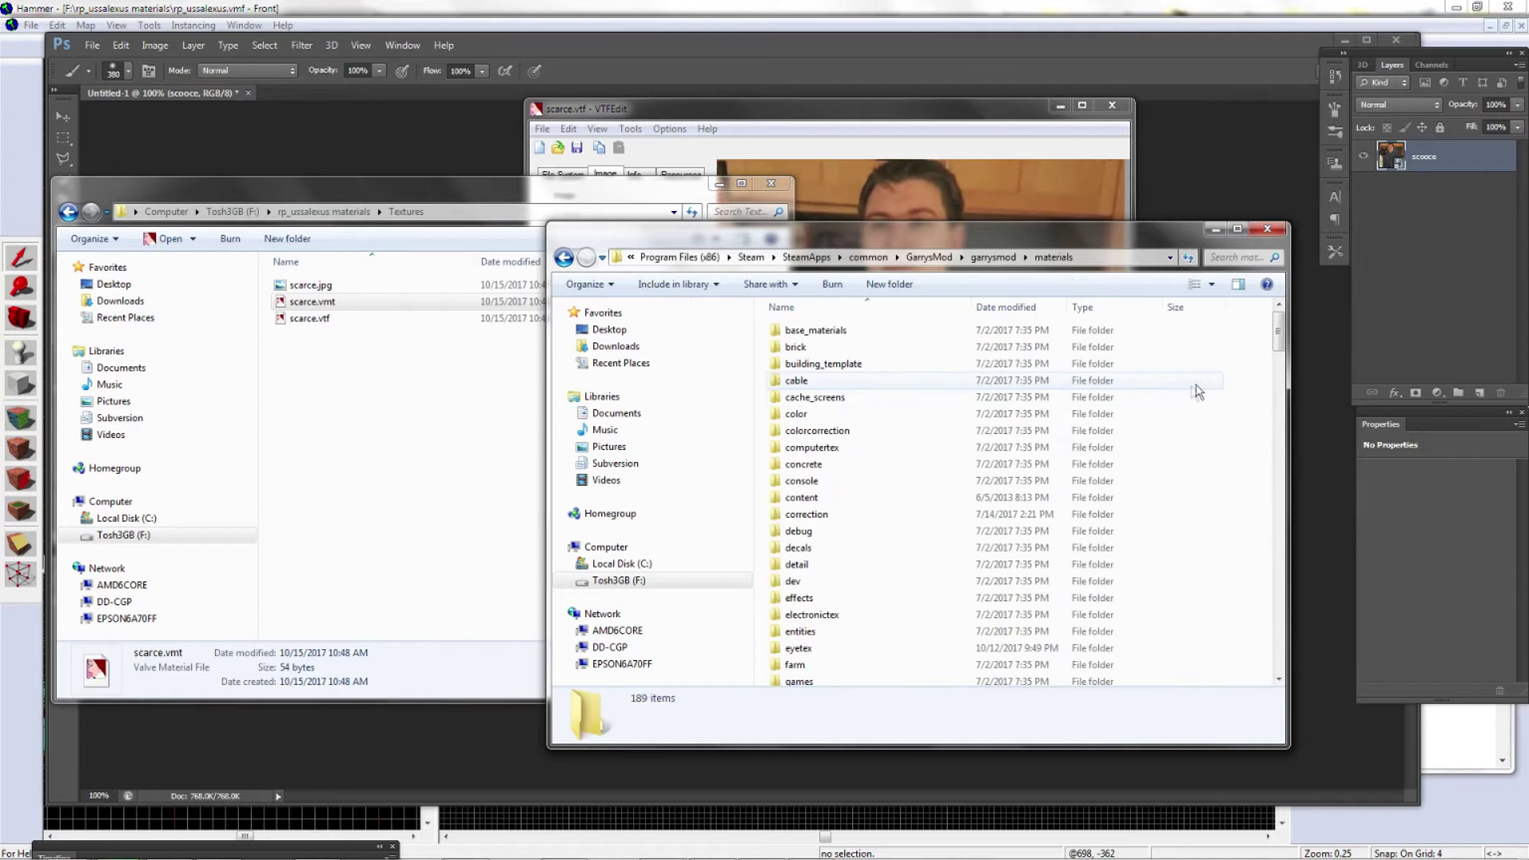
Step: Copy scarce.vmt and scarce.vtf from the Textures folder into garrysmod\materials
{"action": "left_click_drag", "start_coordinate": [1273, 343], "coordinate": [1254, 495]}
{"action": "left_click_drag", "start_coordinate": [427, 342], "coordinate": [402, 302]}
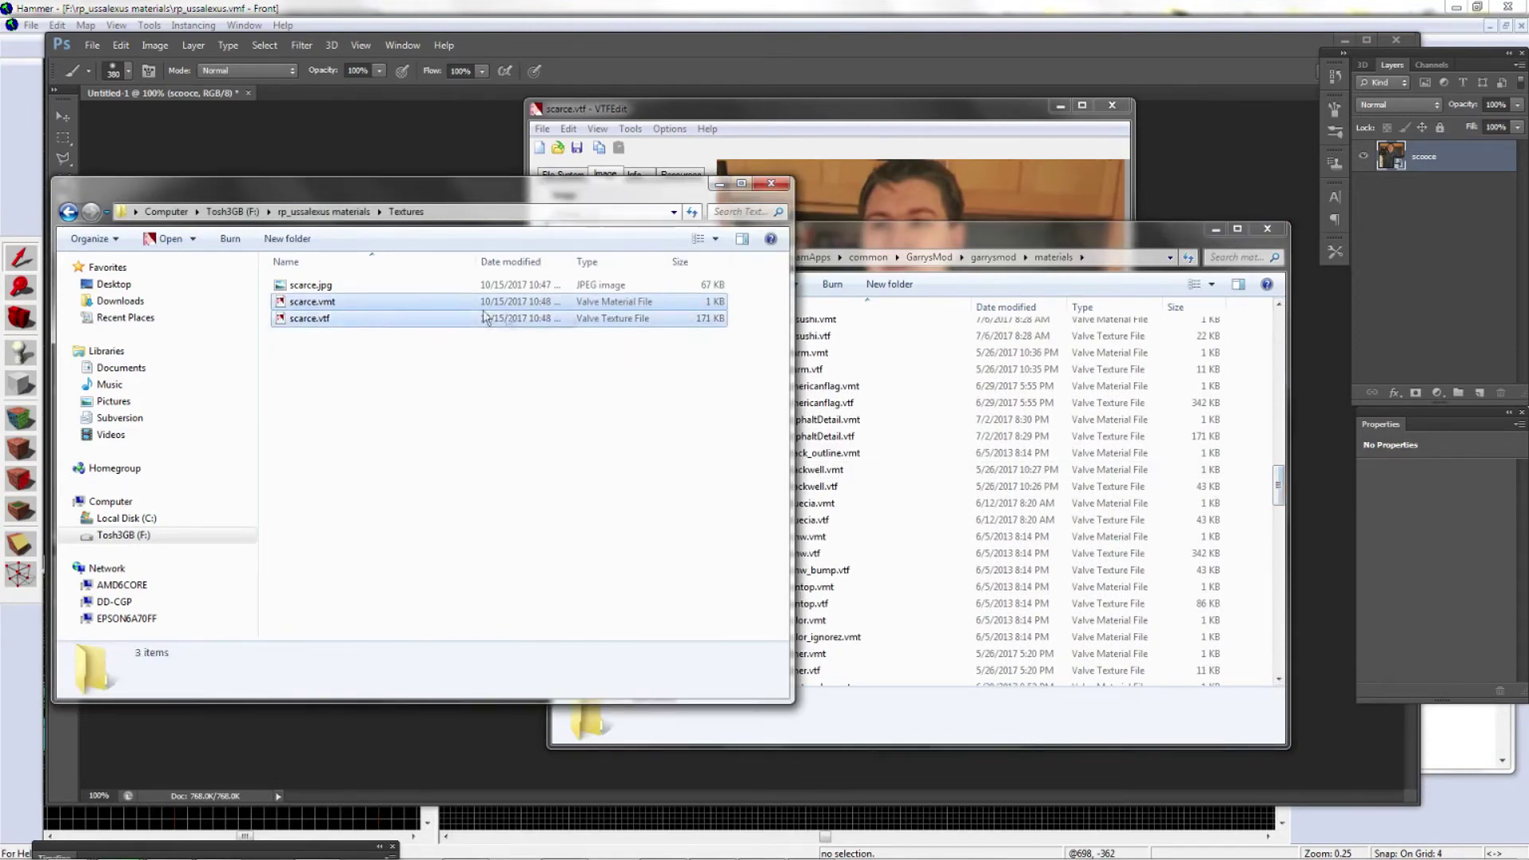
{"action": "left_click_drag", "start_coordinate": [890, 380], "coordinate": [1239, 472]}
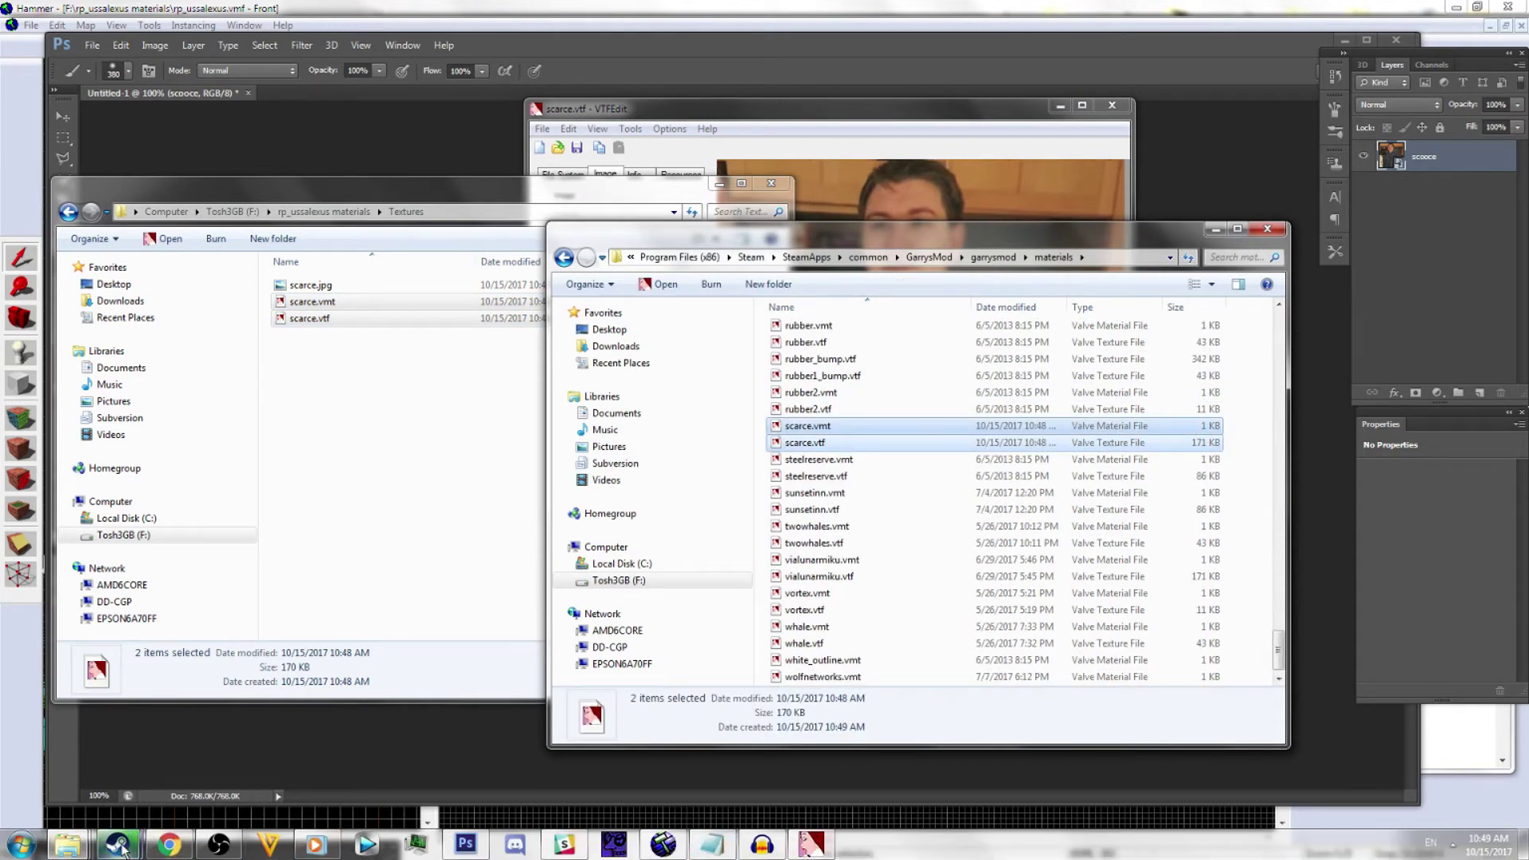
Step: Switch to Hammer and close it without saving changes to rp_ussalexus.vmf
{"action": "left_click", "coordinate": [120, 845]}
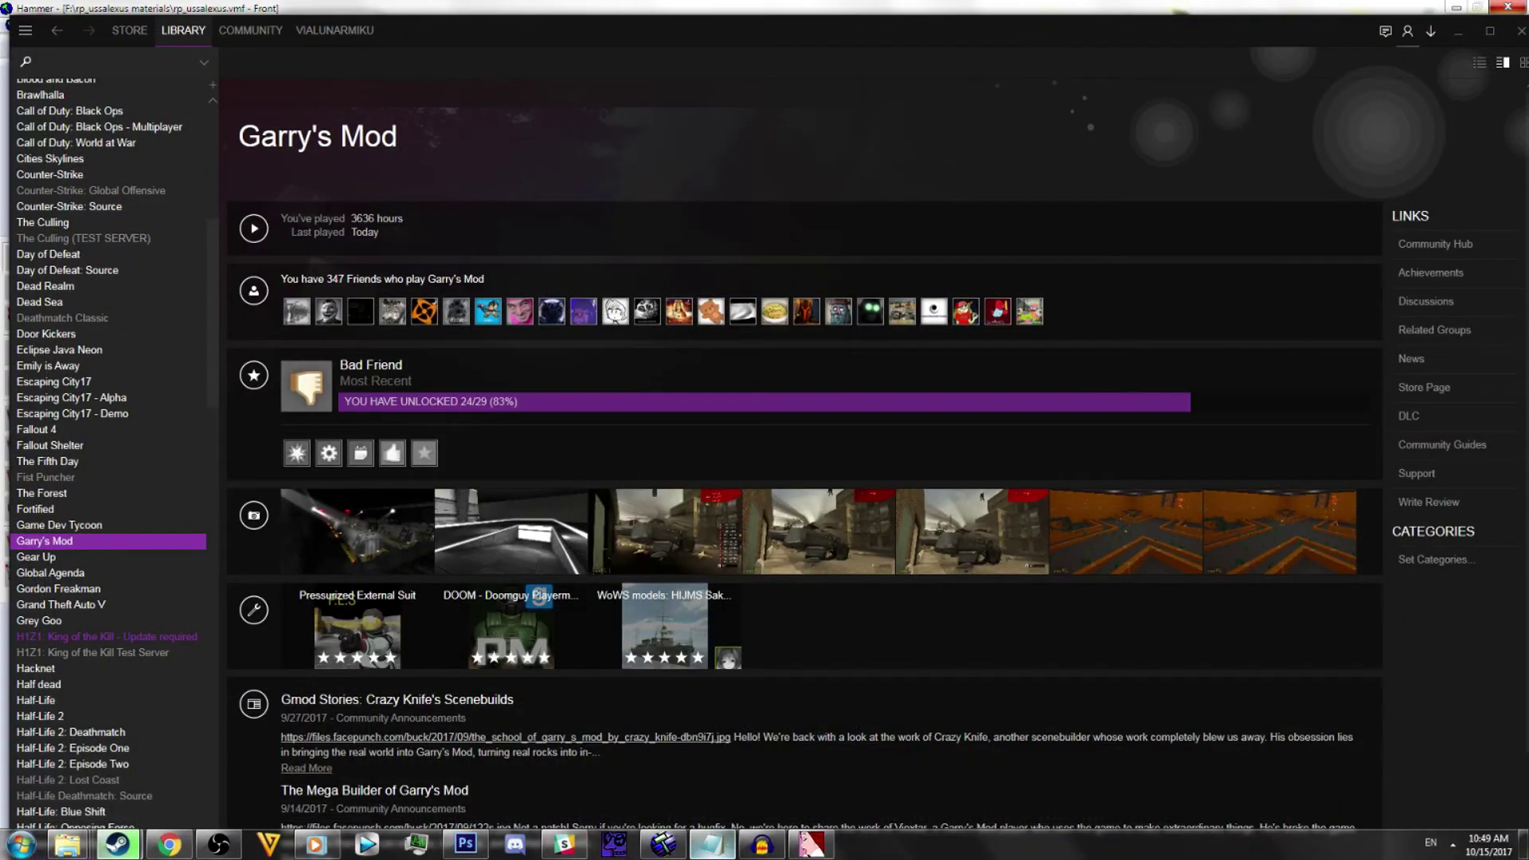
{"action": "left_click", "coordinate": [665, 846]}
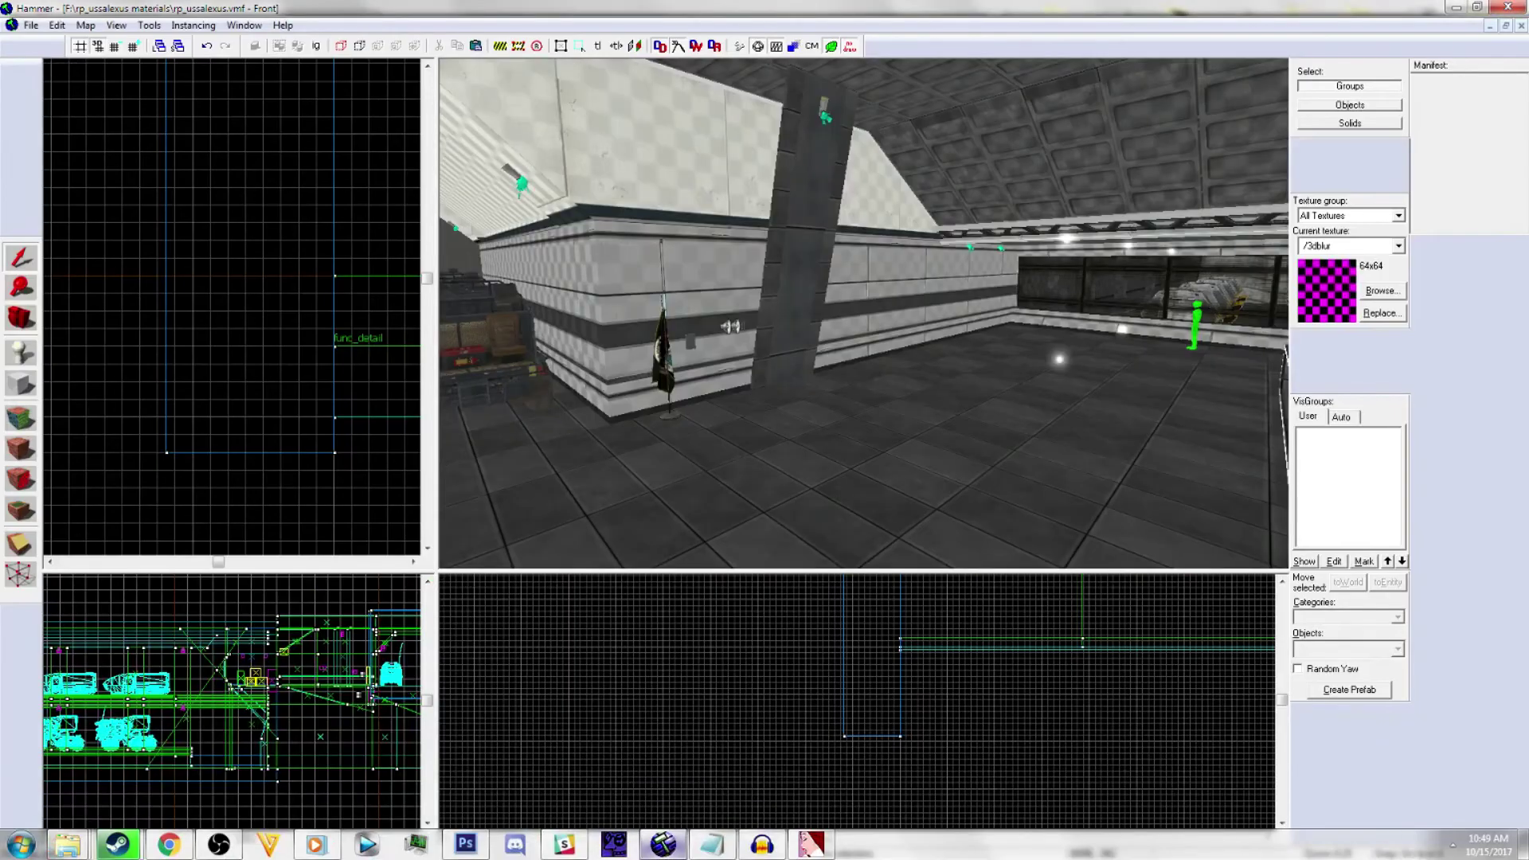
{"action": "key", "text": "alt+F4"}
{"action": "key", "text": "n"}
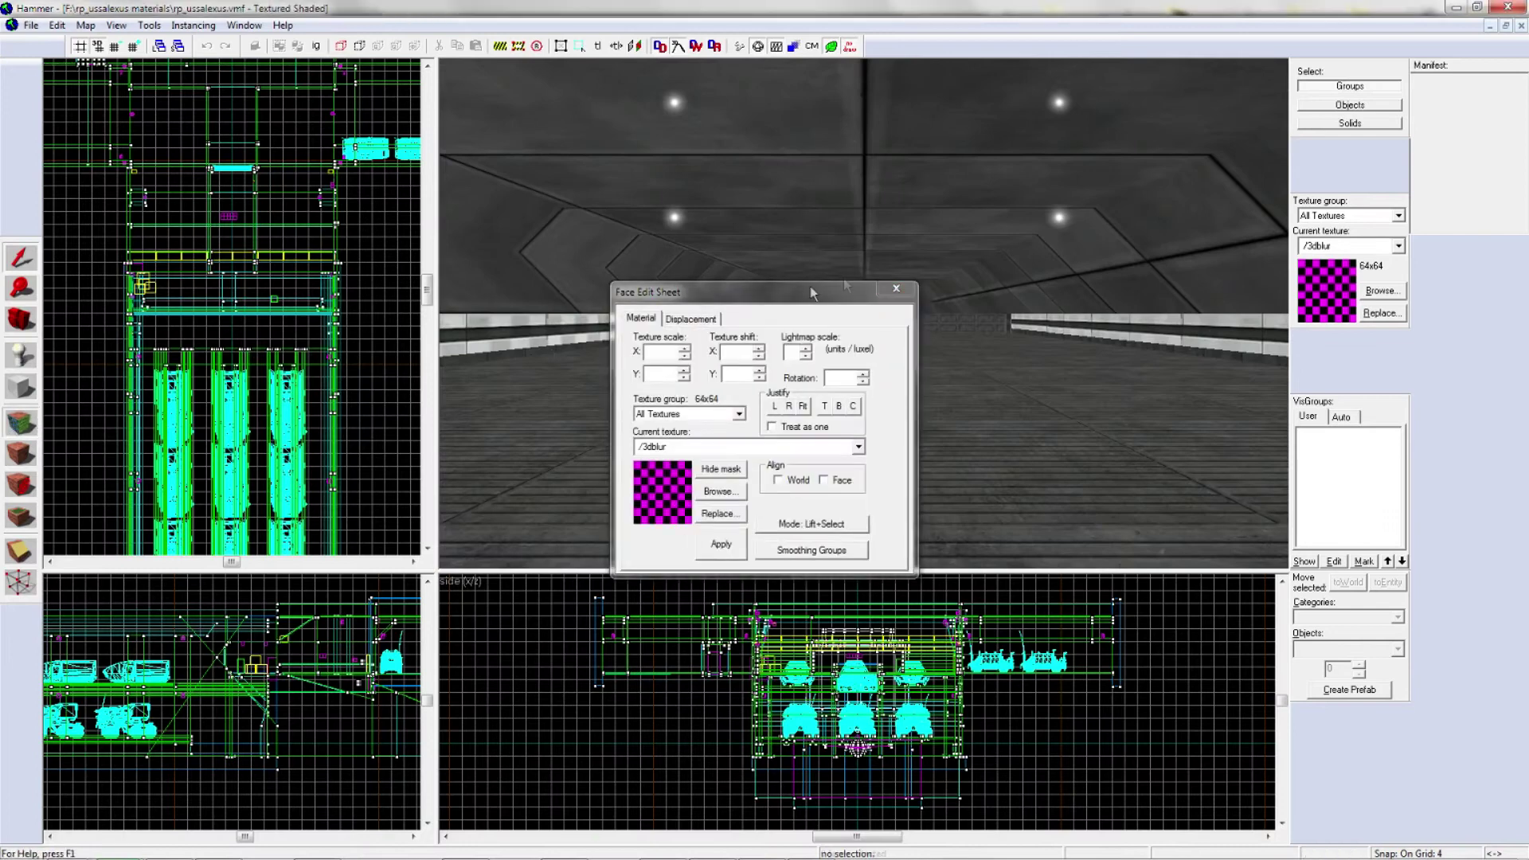
Step: Select the ramp01-textured ramp face in the reopened rp_ussalexus map for editing in the Face Edit Sheet
{"action": "key", "text": "z"}
{"action": "key", "text": "w"}
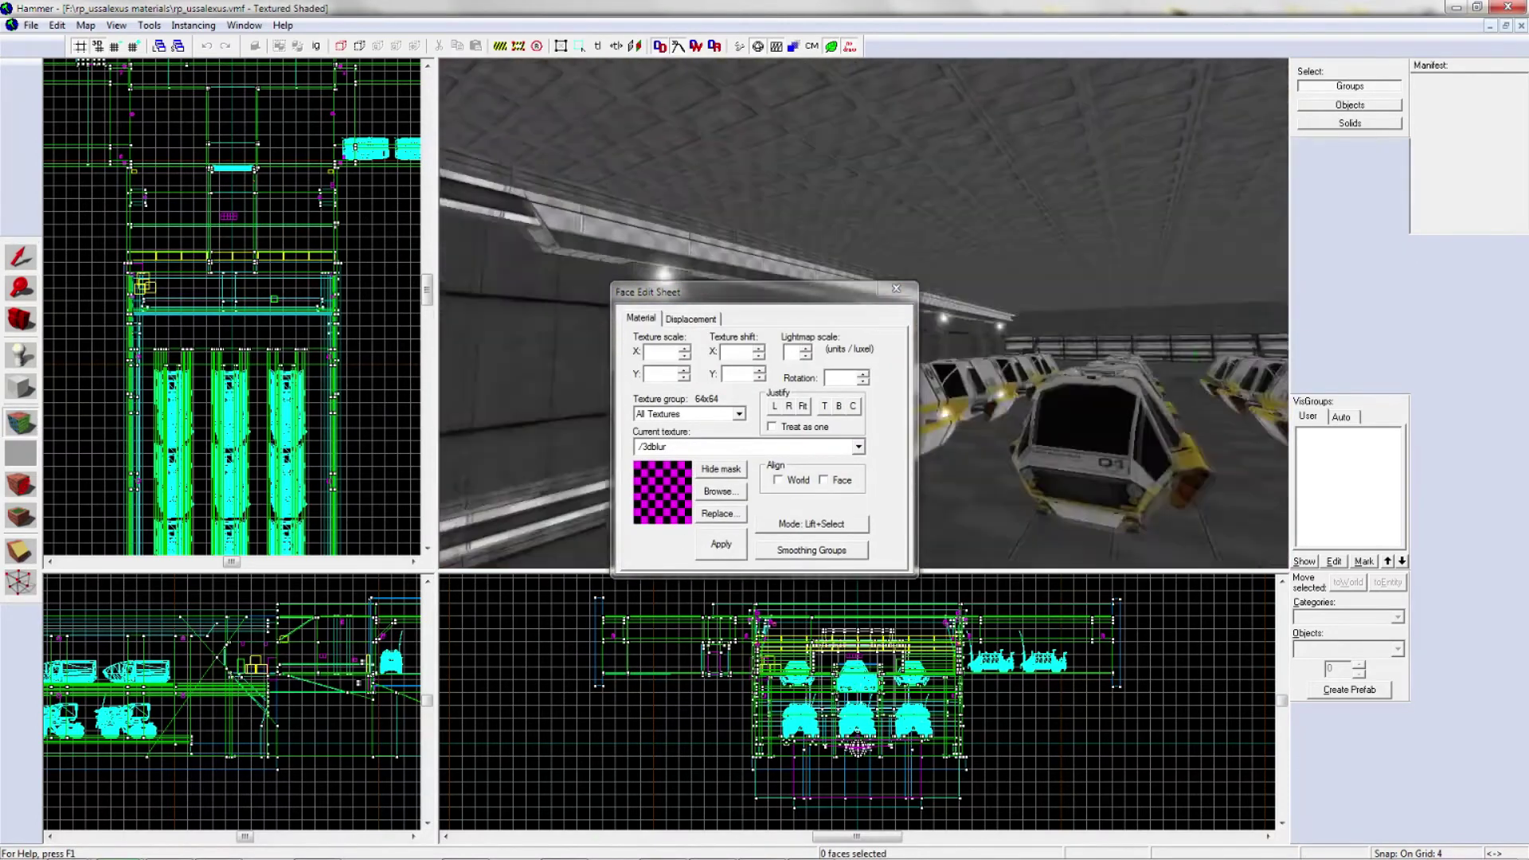
{"action": "key", "text": "z"}
{"action": "left_click", "coordinate": [1096, 294]}
{"action": "key", "text": "z"}
{"action": "key", "text": "z"}
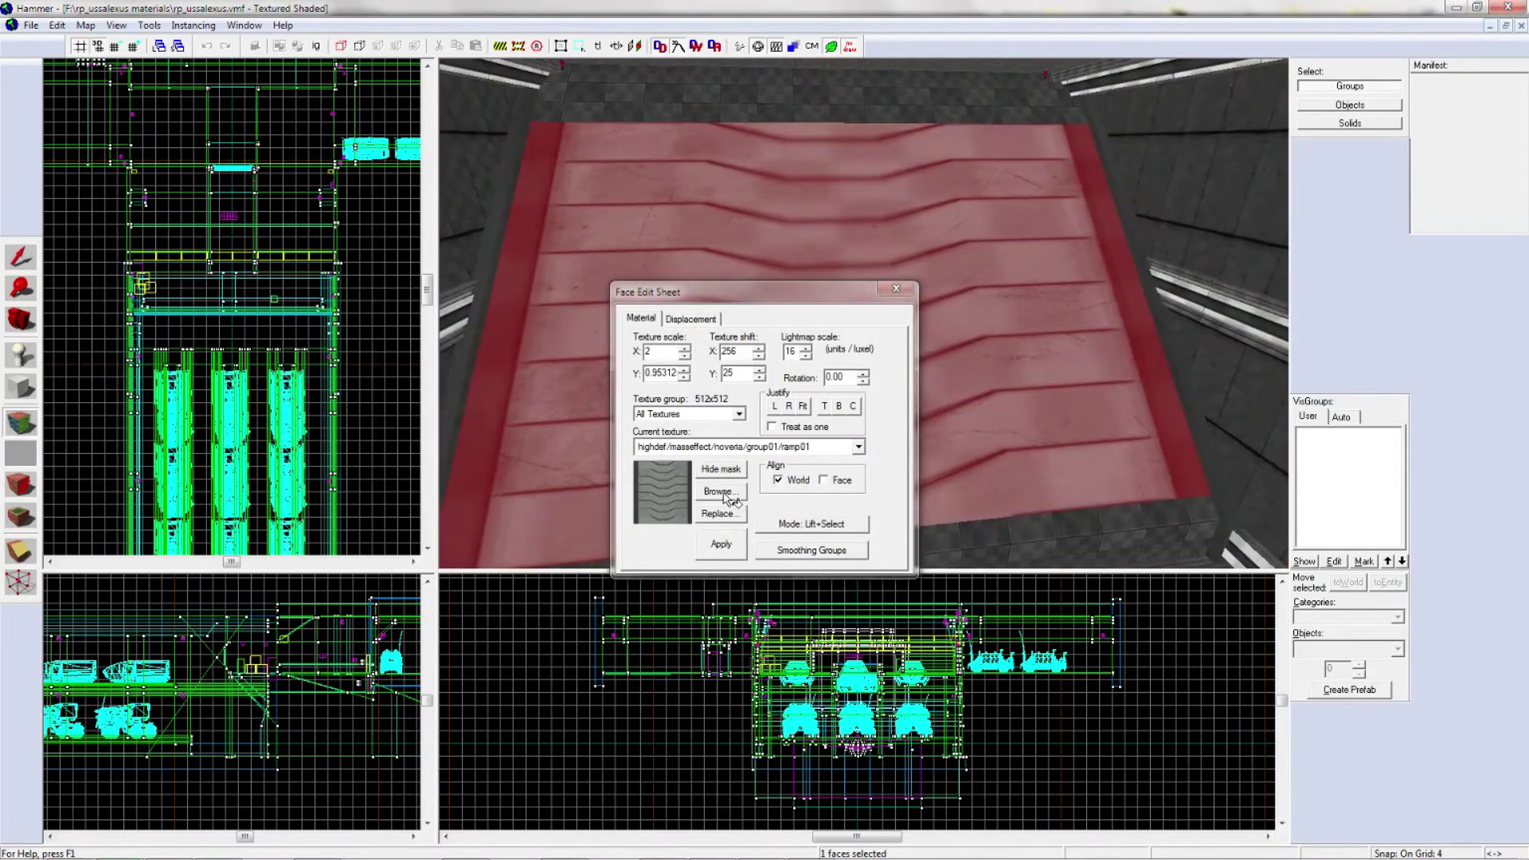
Step: Browse the textures filtered by scarce and choose /scarce as the current texture for the selected ramp face
{"action": "left_click", "coordinate": [721, 492]}
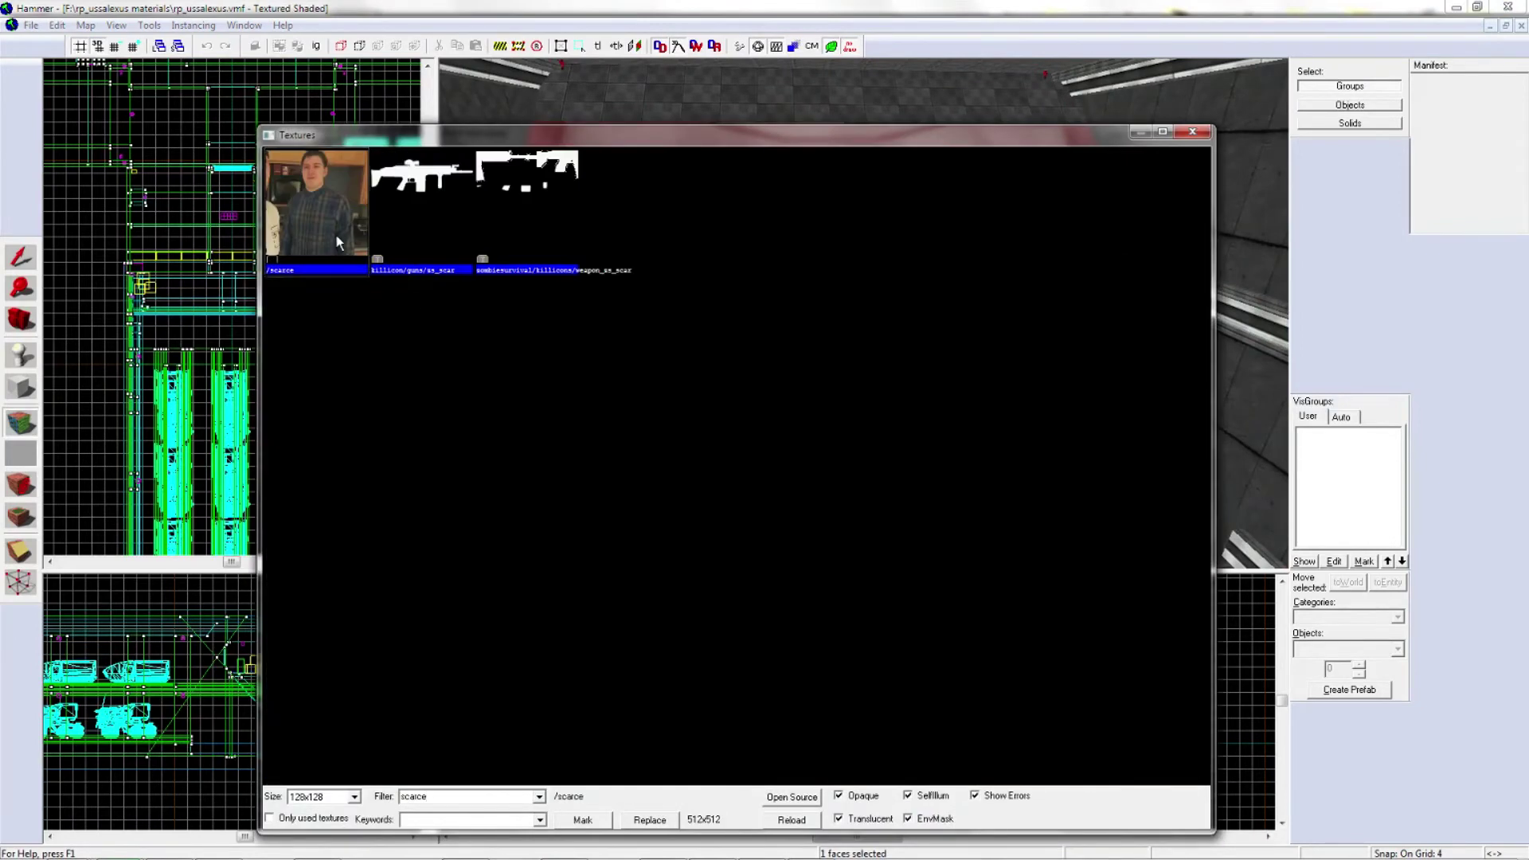
{"action": "double_click", "coordinate": [336, 233]}
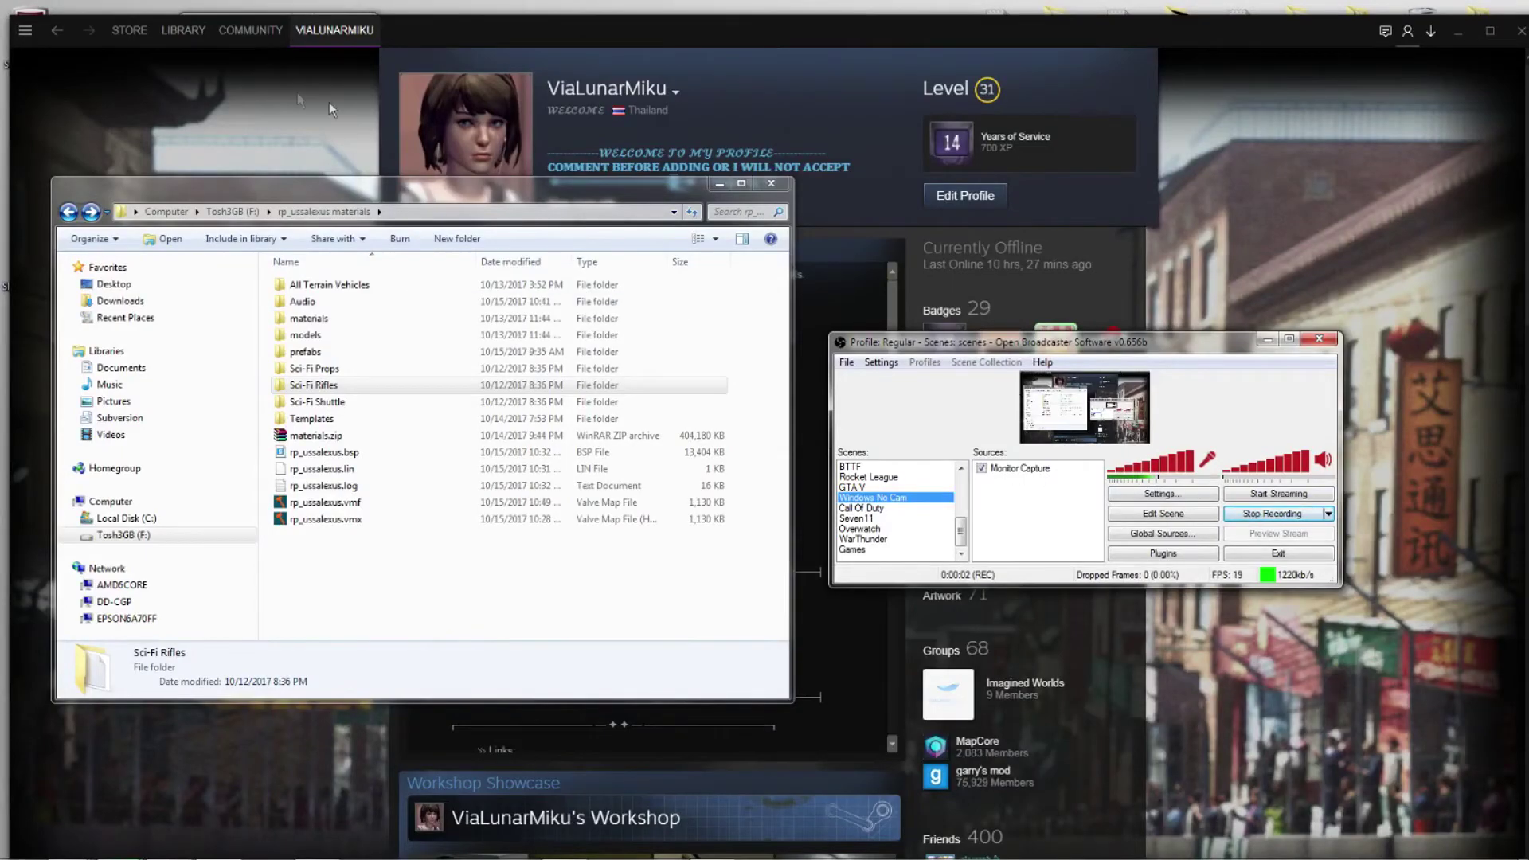
Step: Switch to Steam, open the Garry's Mod Workshop from the library, and filter the addons to the Model type
{"action": "left_click", "coordinate": [329, 102]}
{"action": "left_click", "coordinate": [183, 29]}
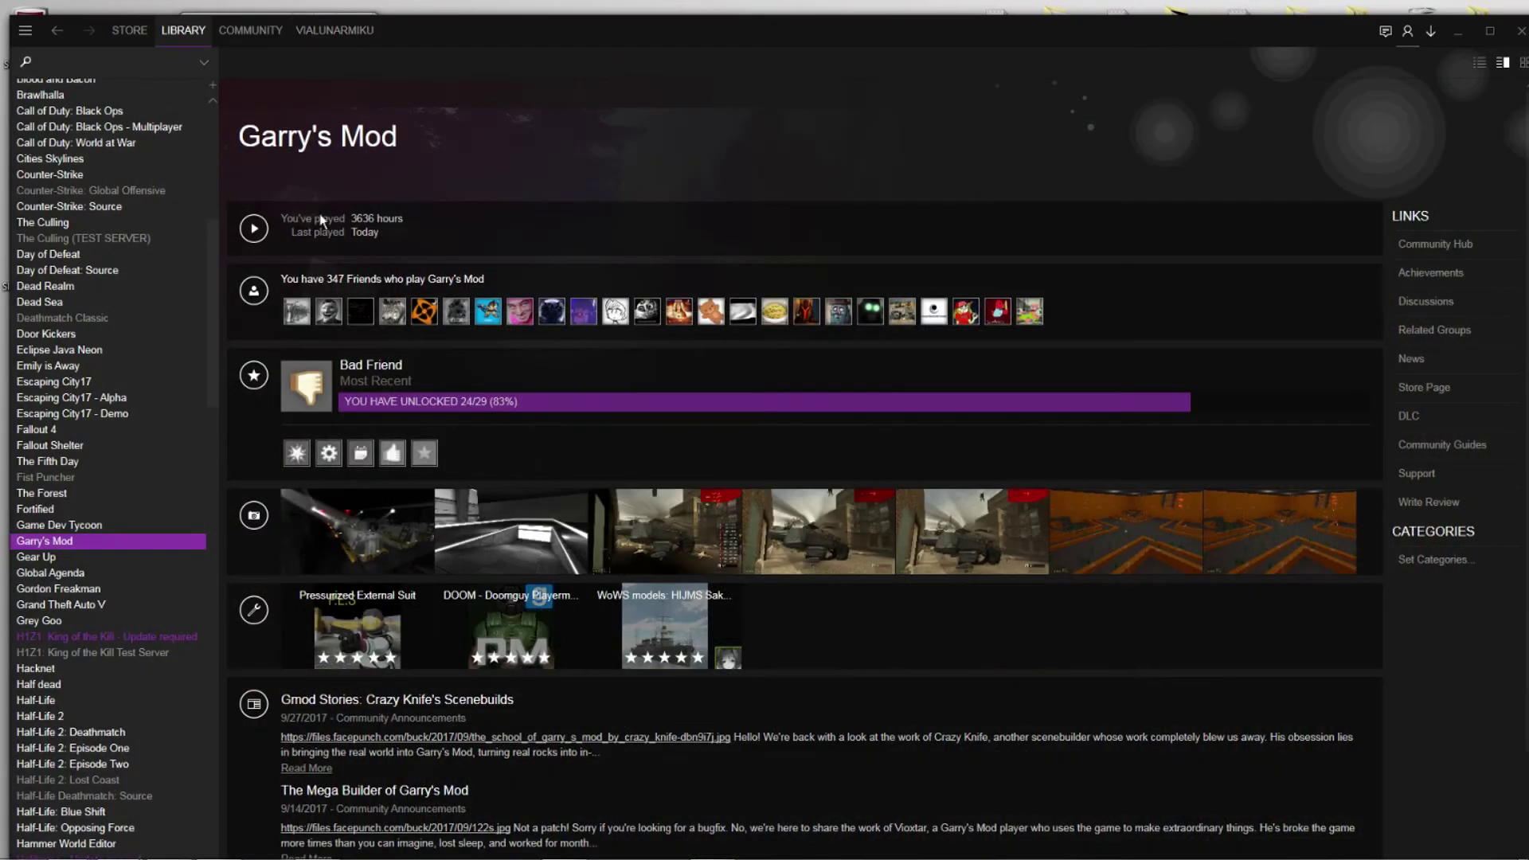
{"action": "left_click", "coordinate": [262, 607]}
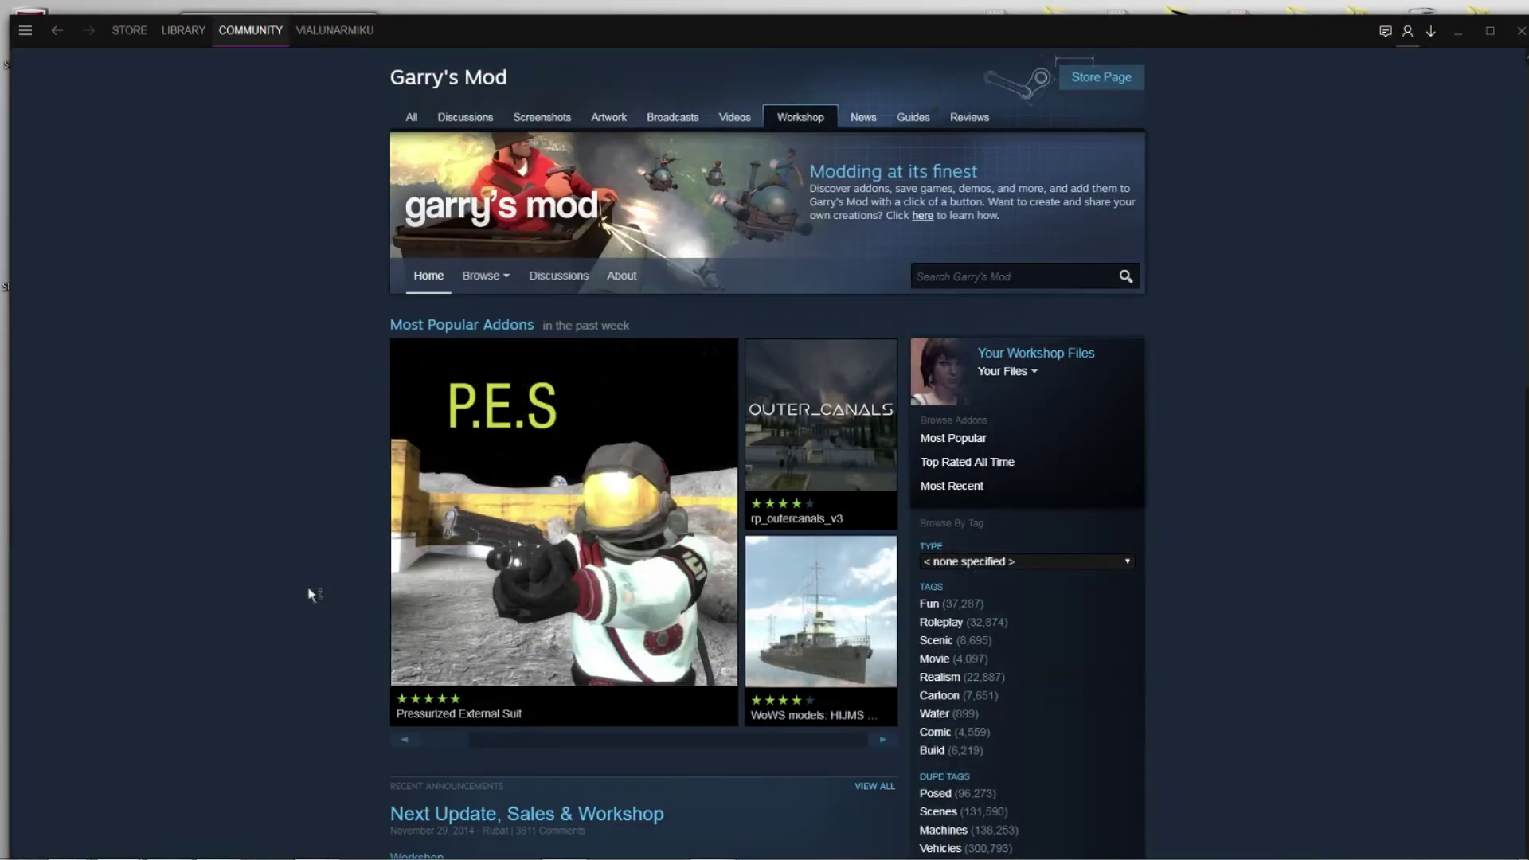
{"action": "left_click", "coordinate": [1019, 561]}
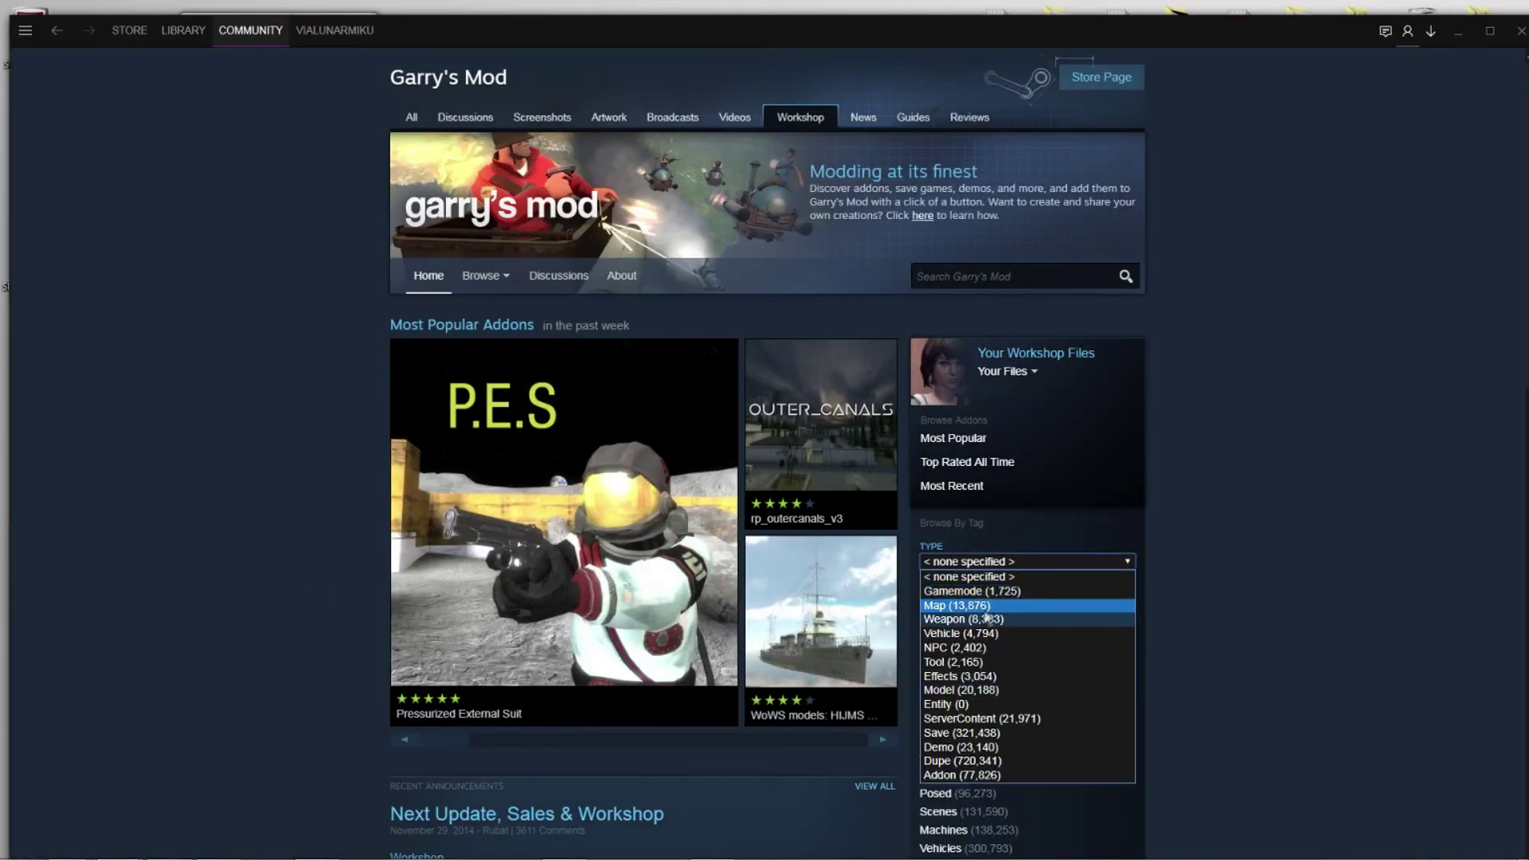
{"action": "left_click", "coordinate": [987, 689]}
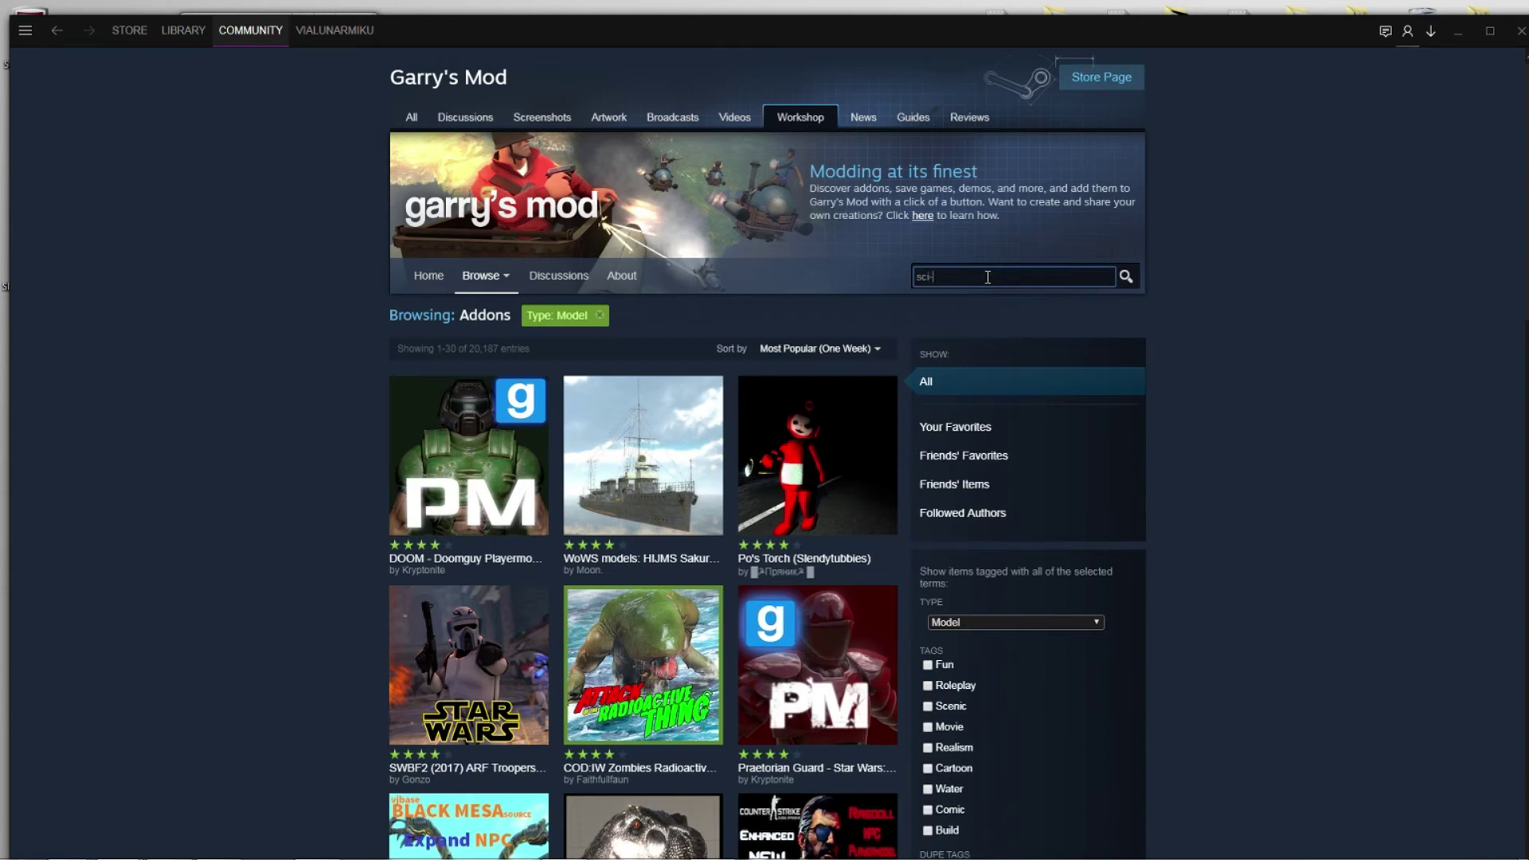
Step: Search the Garry's Mod Workshop models for "scifi rifles" and again for "sci-fi rifles"
{"action": "left_click", "coordinate": [988, 276]}
{"action": "type", "text": "scifi rifles"}
{"action": "key", "text": "Return"}
{"action": "type", "text": "-"}
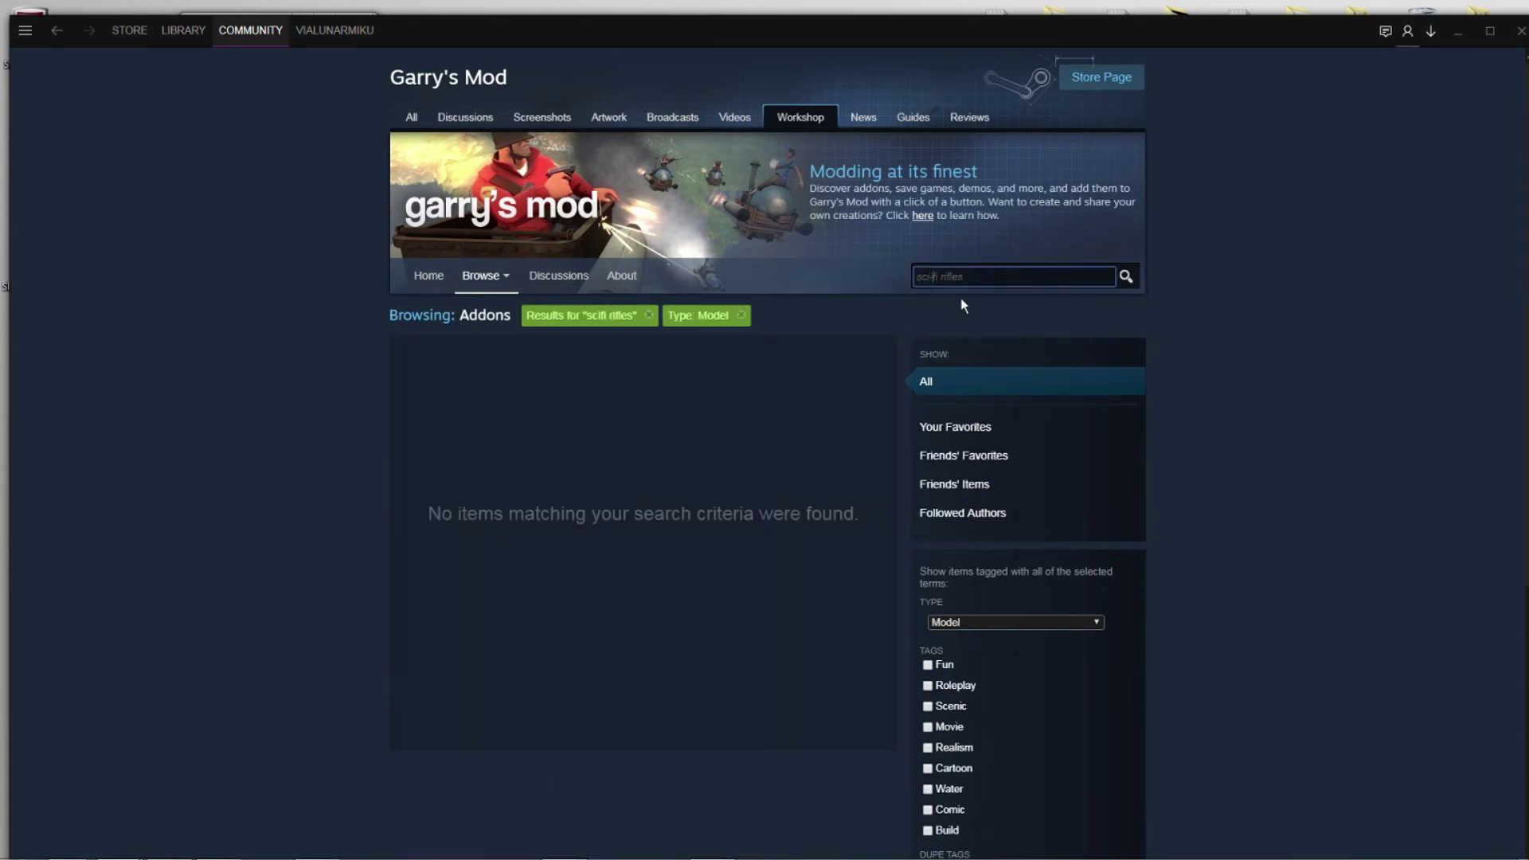
{"action": "key", "text": "Return"}
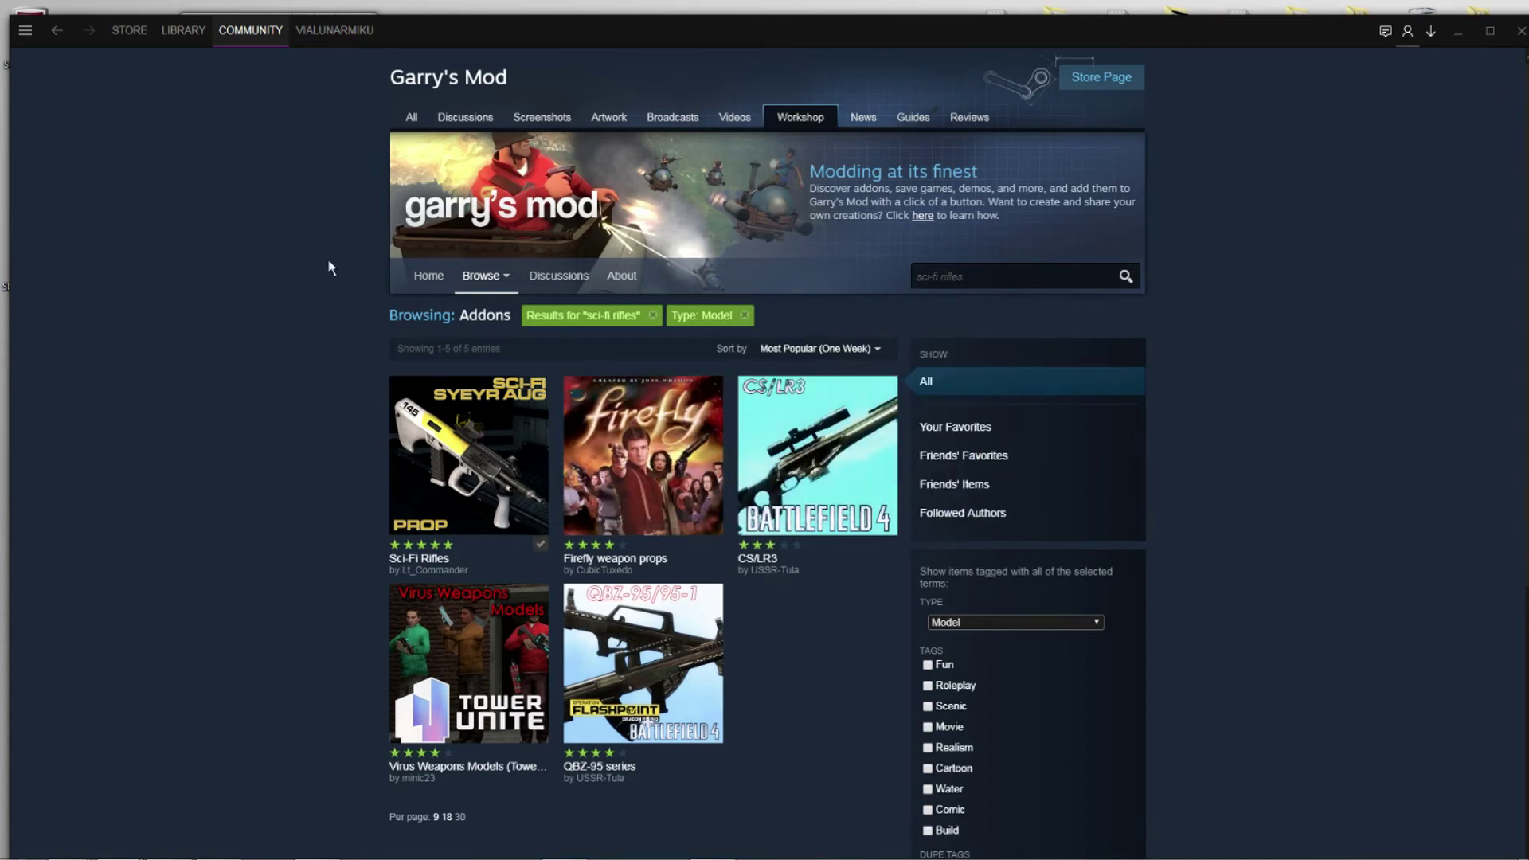
Step: Search the computer for gmad, open GmadExtractor_1_6_12_600.zip, and launch GmadExtractor.exe from the archive
{"action": "mouse_move", "coordinate": [226, 851]}
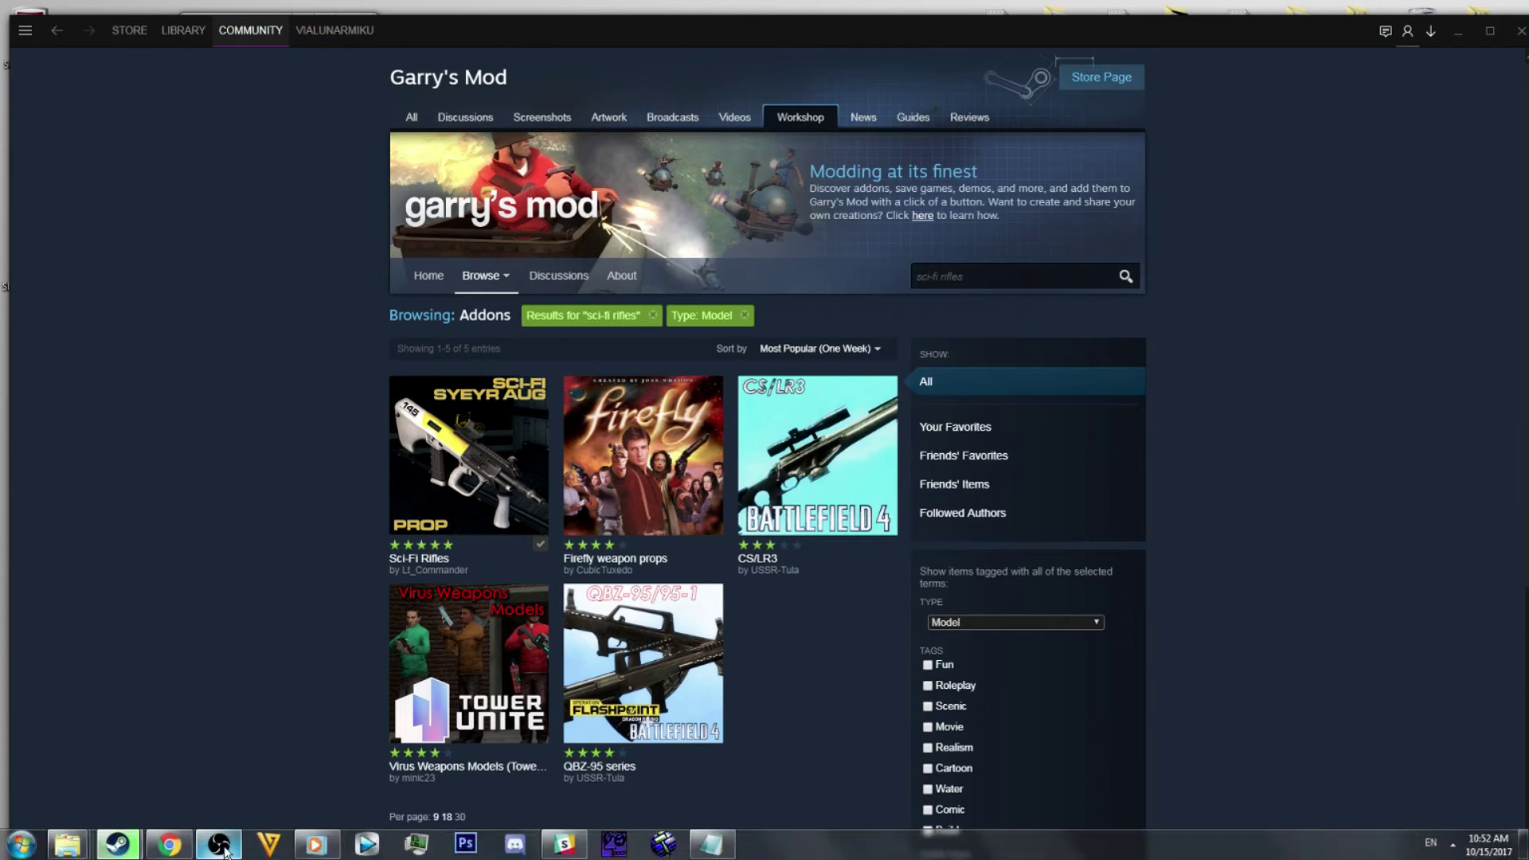
{"action": "left_click", "coordinate": [21, 845]}
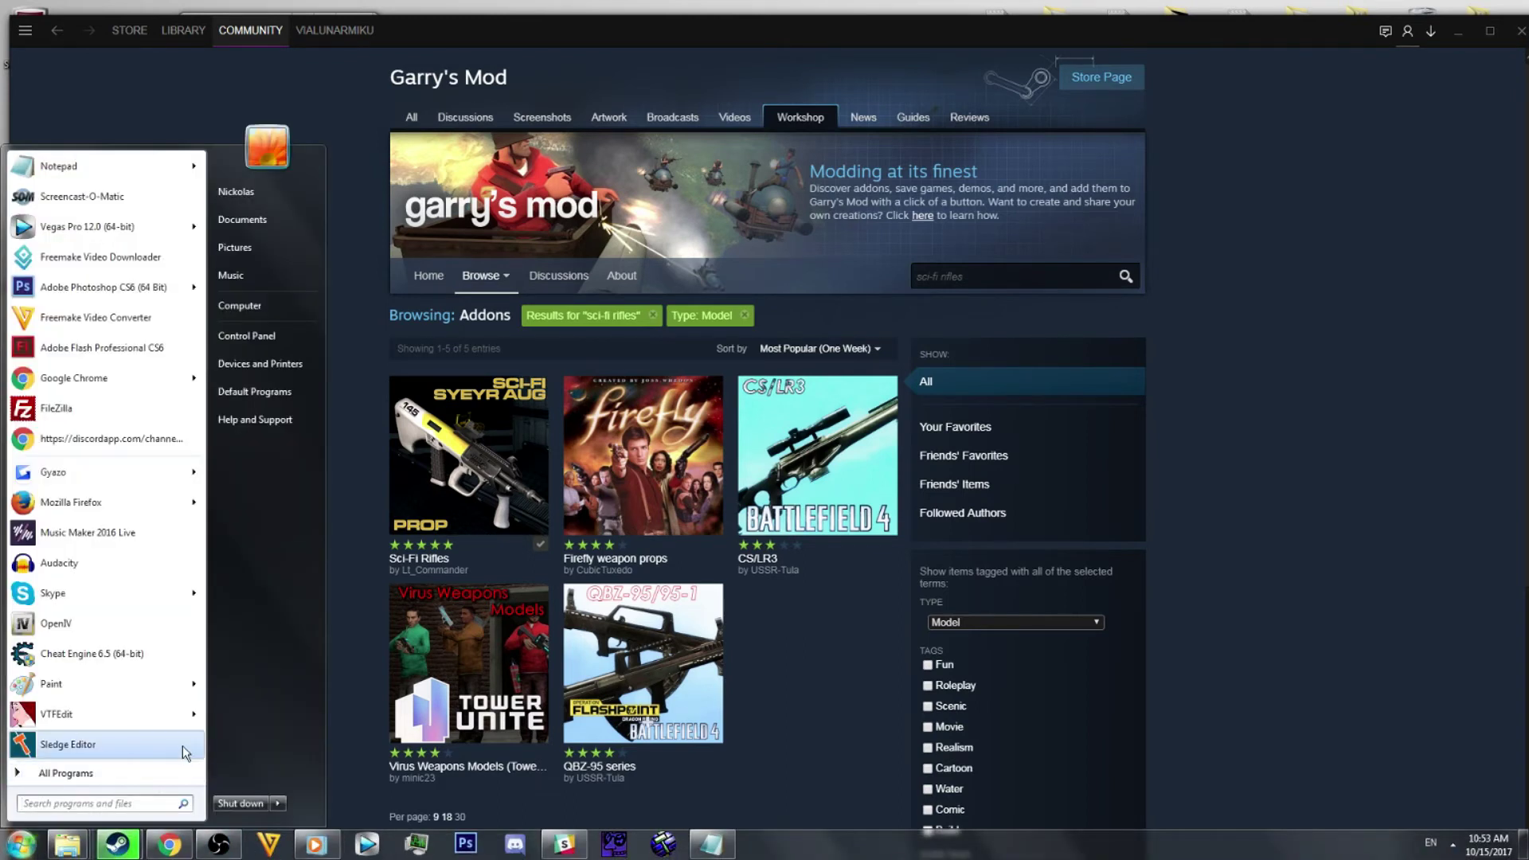
{"action": "type", "text": "gmad"}
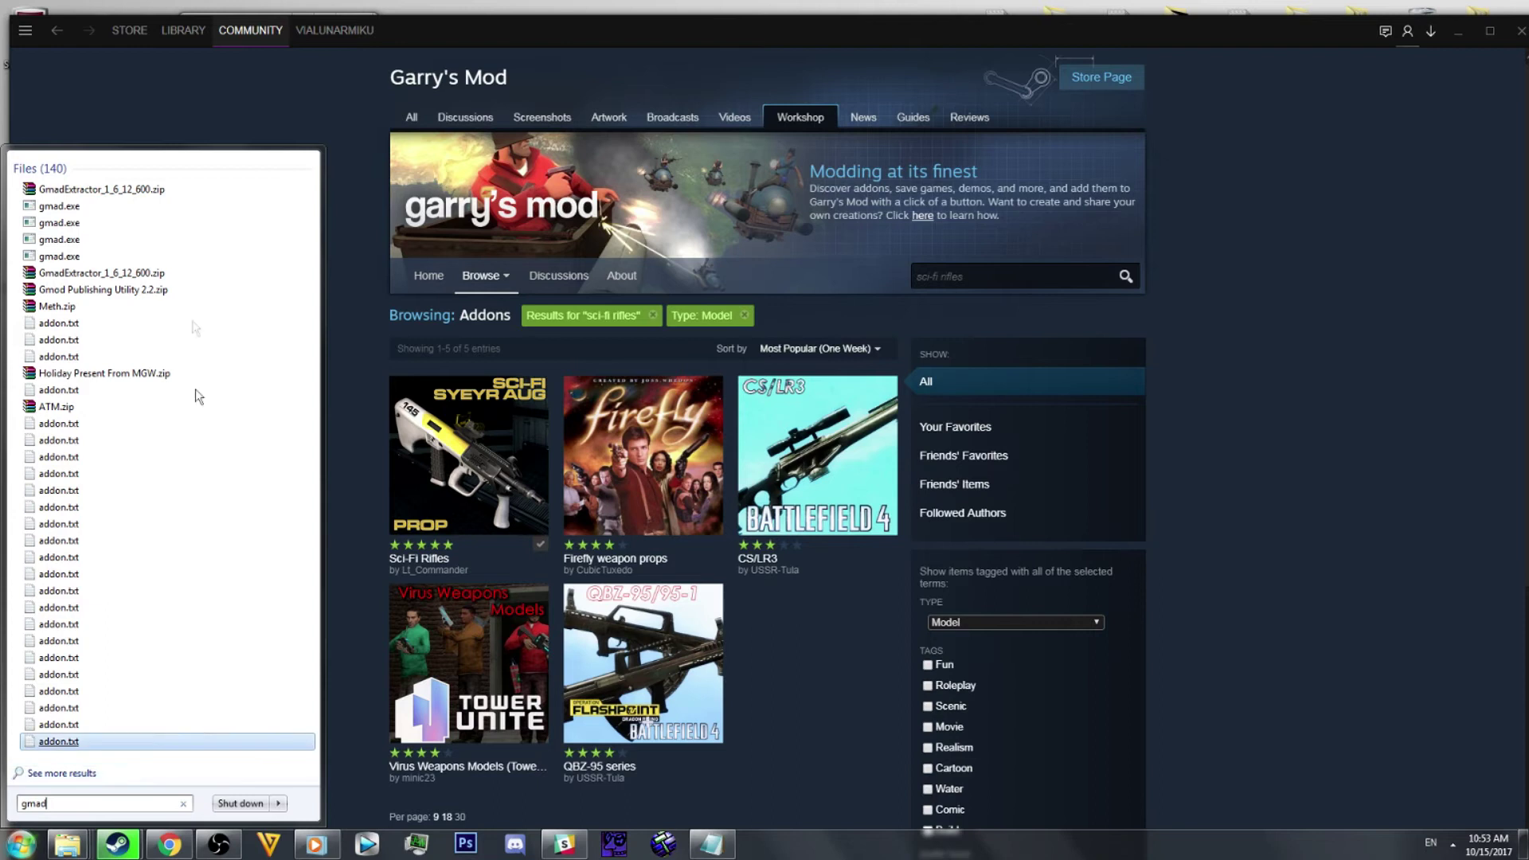
{"action": "left_click", "coordinate": [193, 188]}
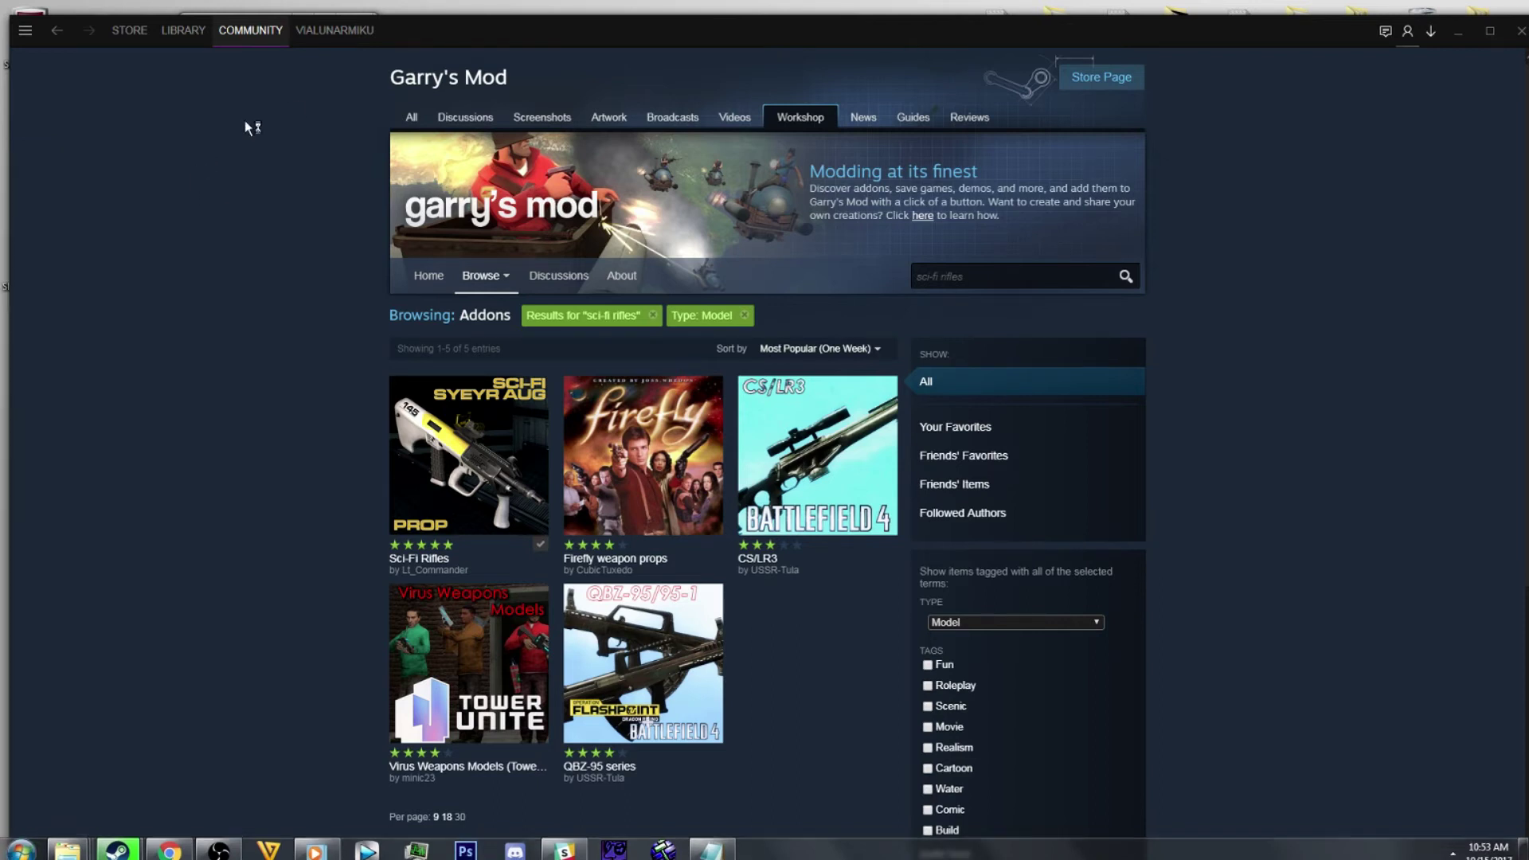
{"action": "mouse_move", "coordinate": [579, 466]}
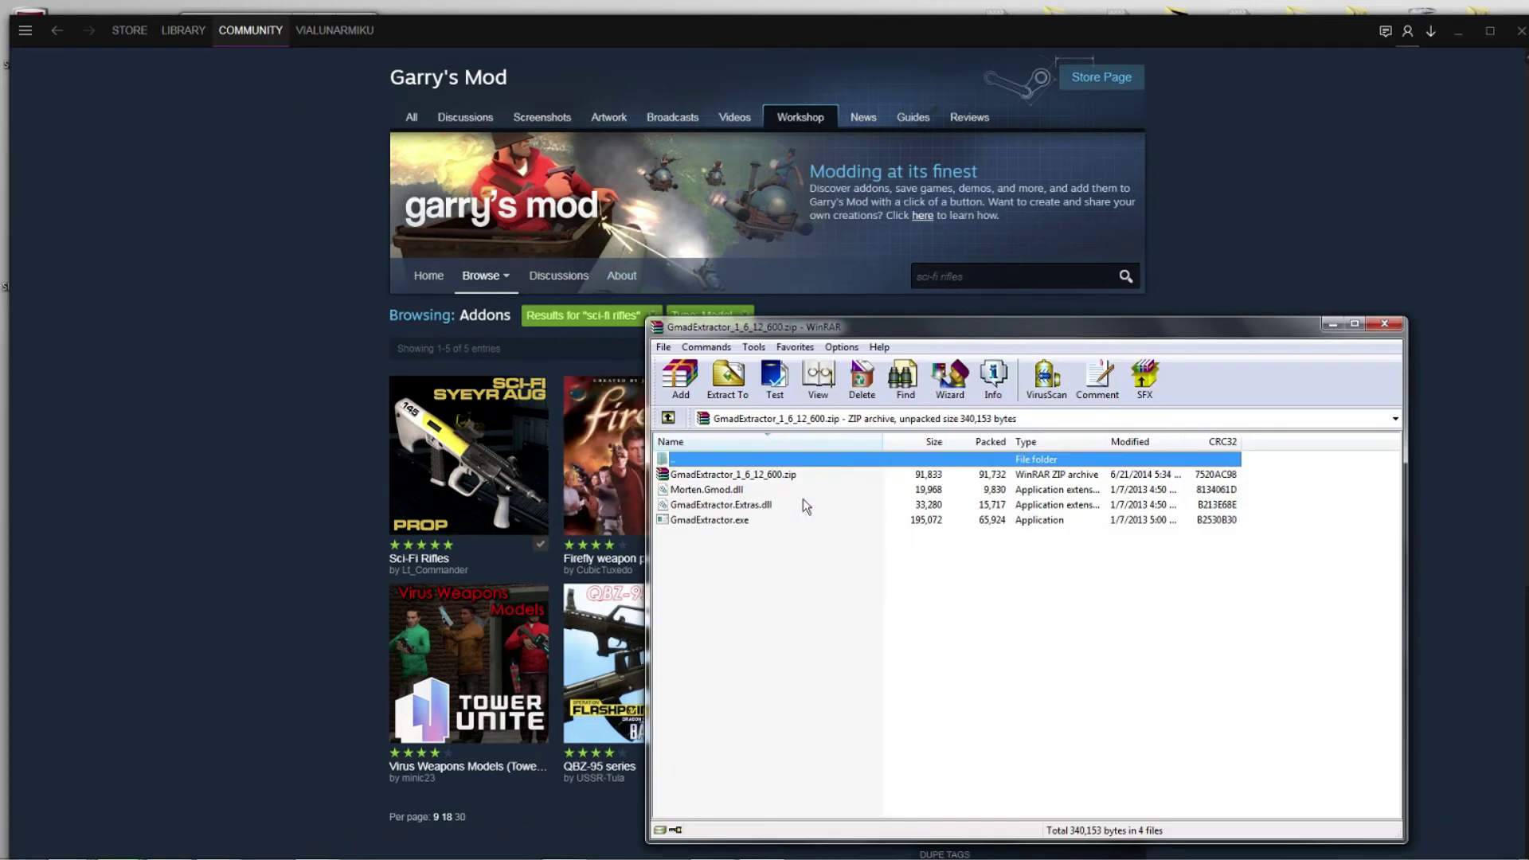
{"action": "double_click", "coordinate": [730, 523]}
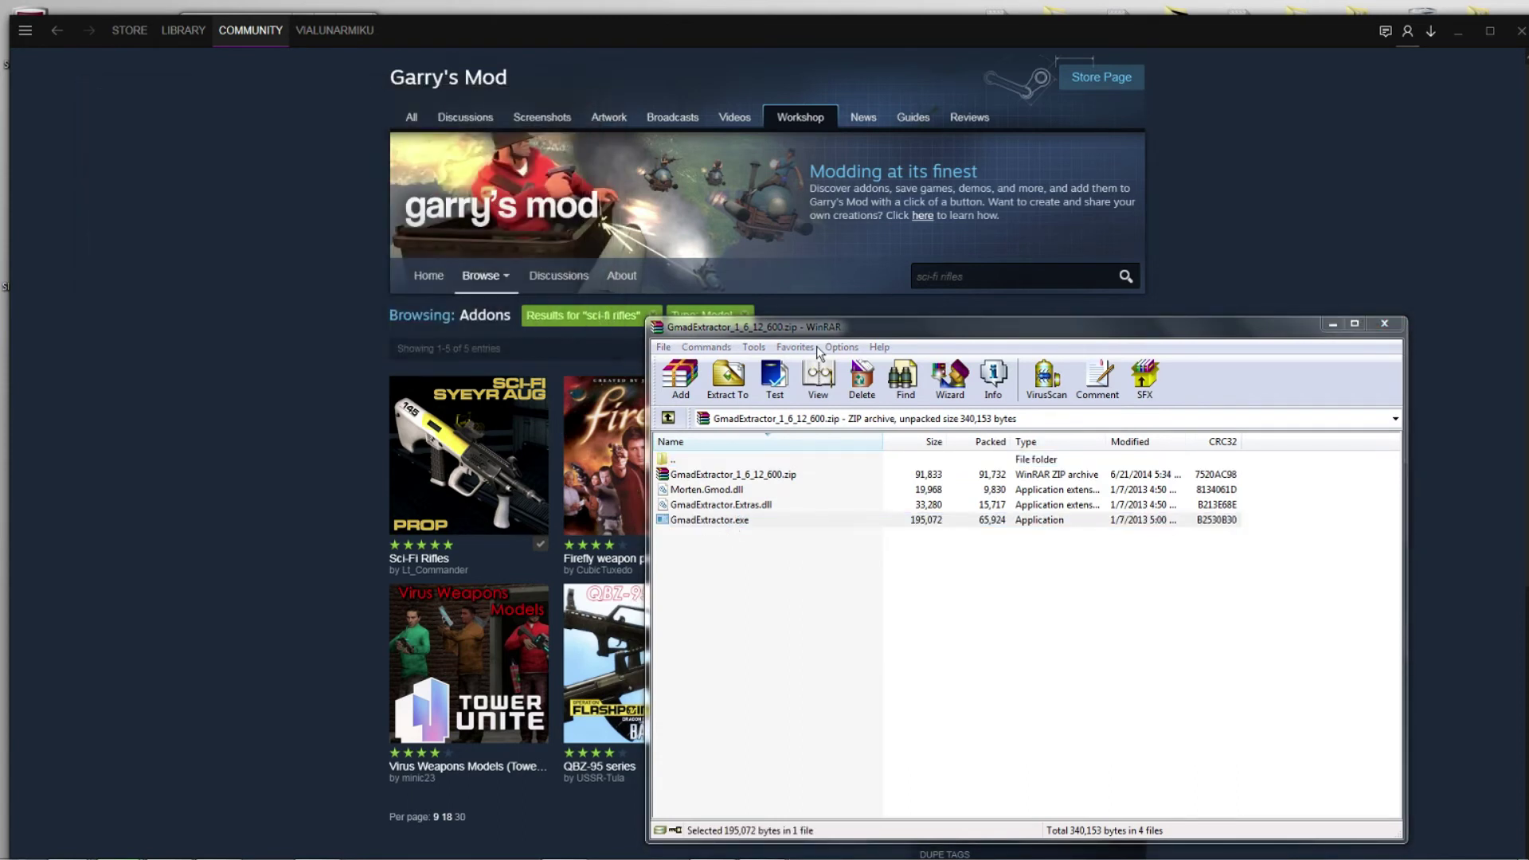
Step: Start browsing for a GMAD archive in GMAD Extractor and get the path of garrysmod\addons from the Explorer window
{"action": "mouse_move", "coordinate": [729, 852]}
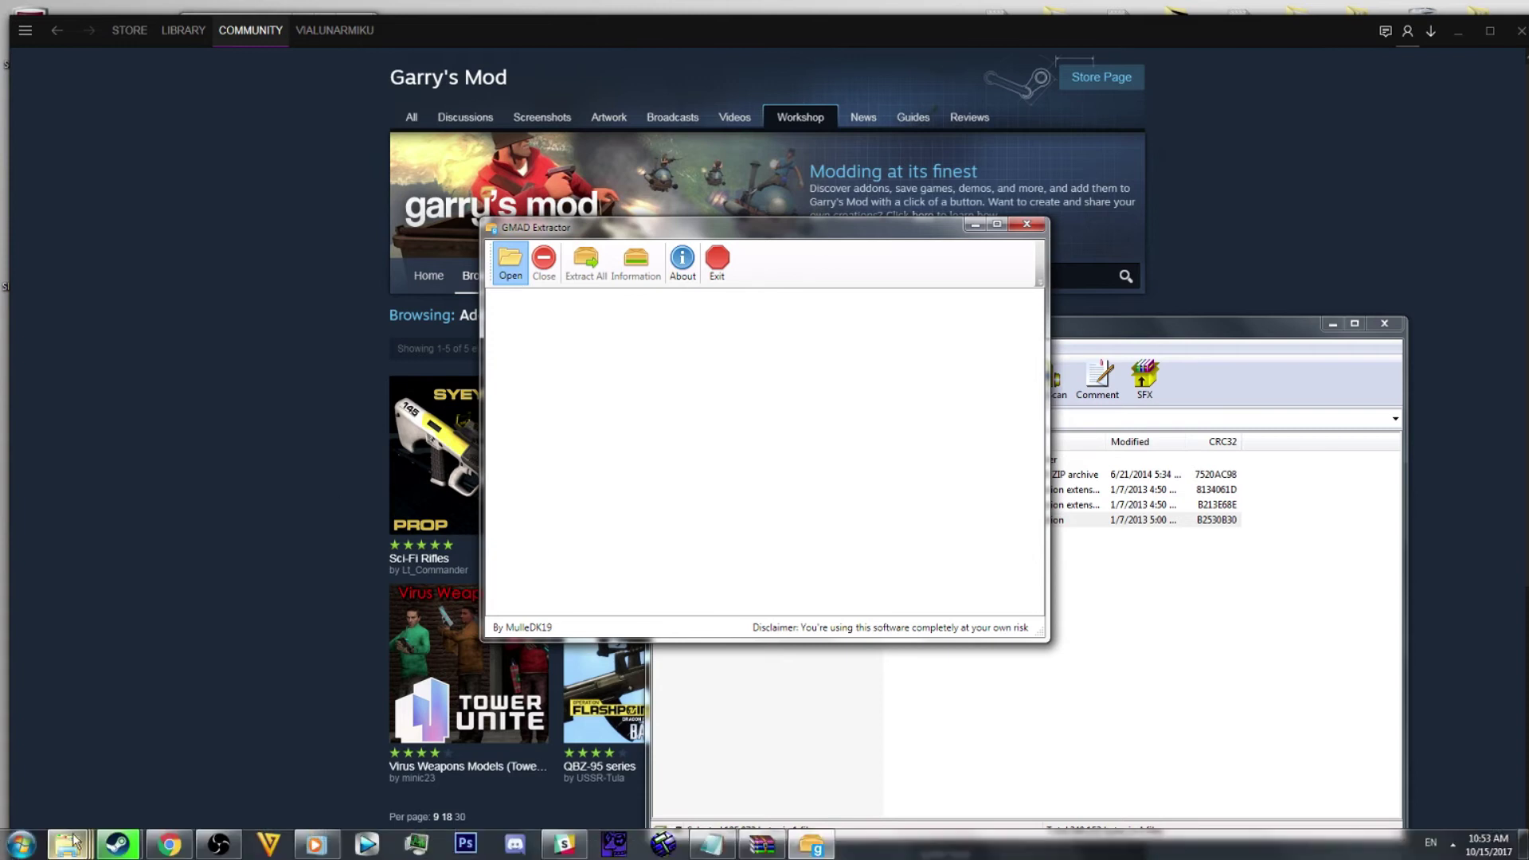
{"action": "mouse_move", "coordinate": [67, 844]}
{"action": "mouse_move", "coordinate": [124, 777]}
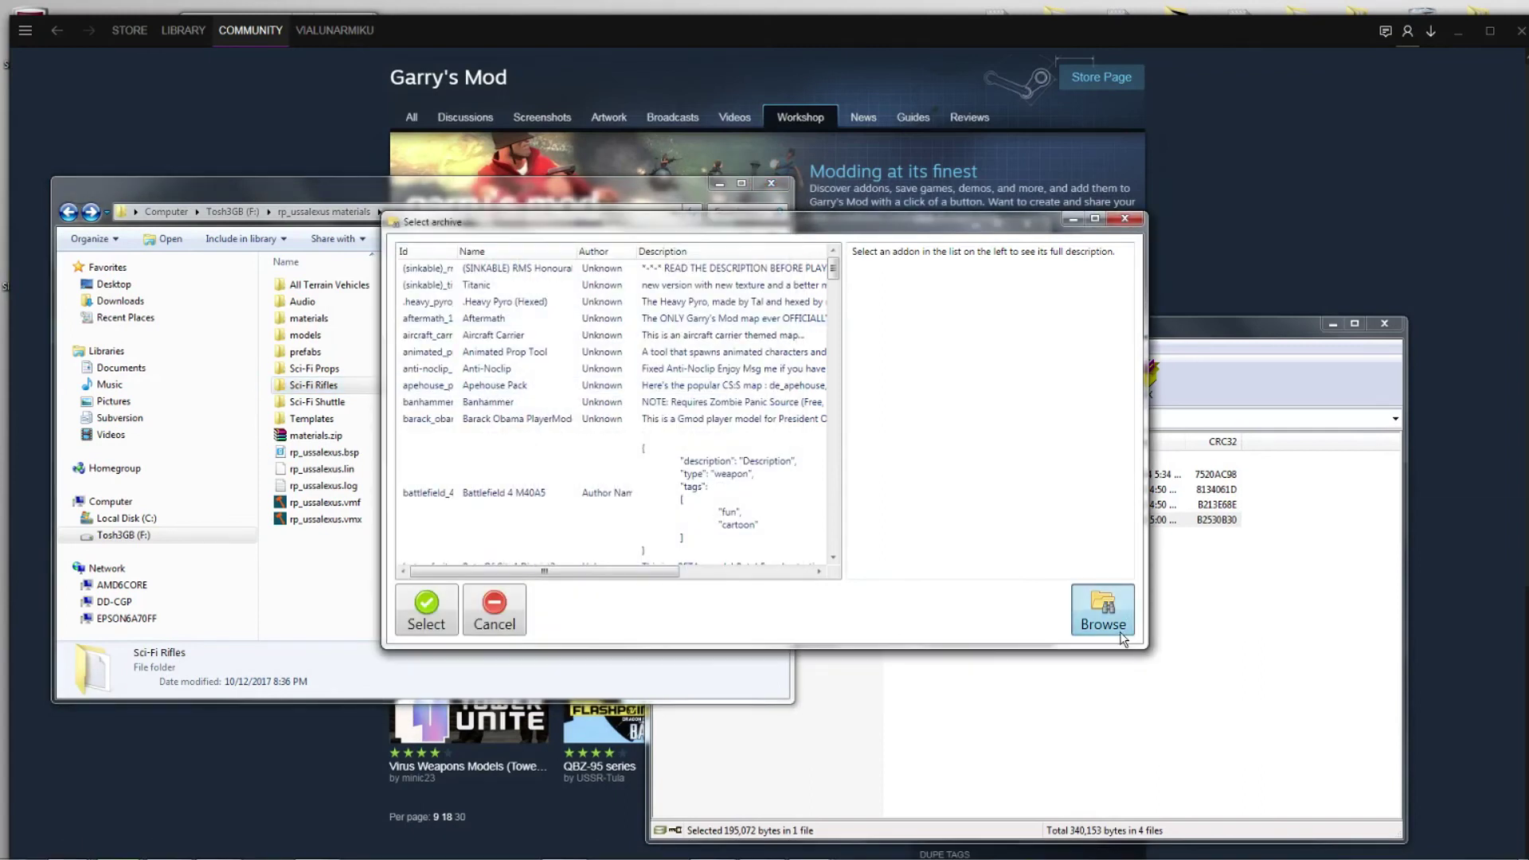
{"action": "left_click", "coordinate": [1115, 627]}
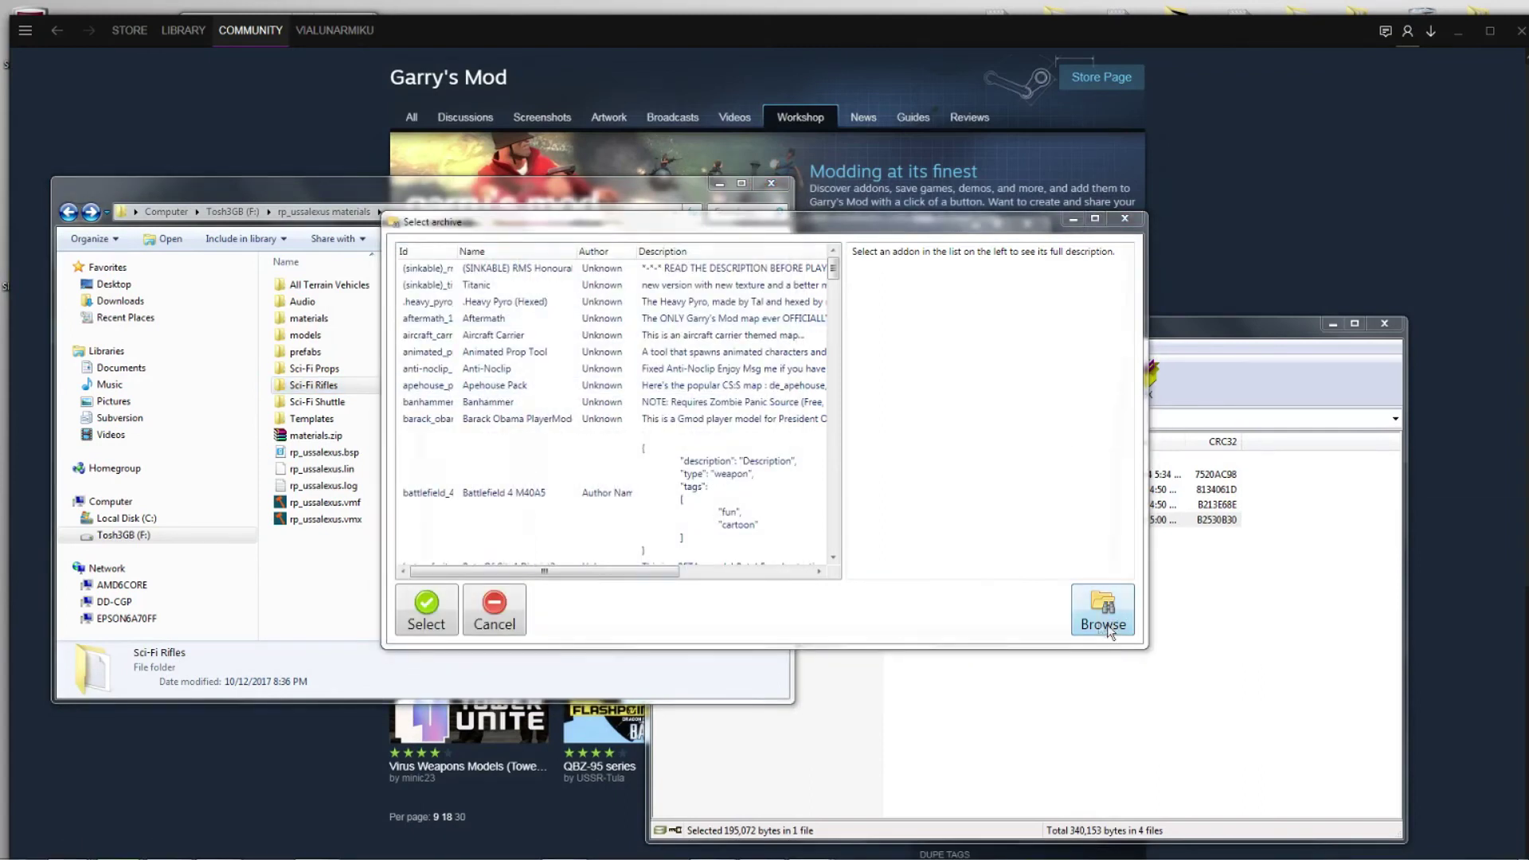
{"action": "left_click", "coordinate": [231, 212]}
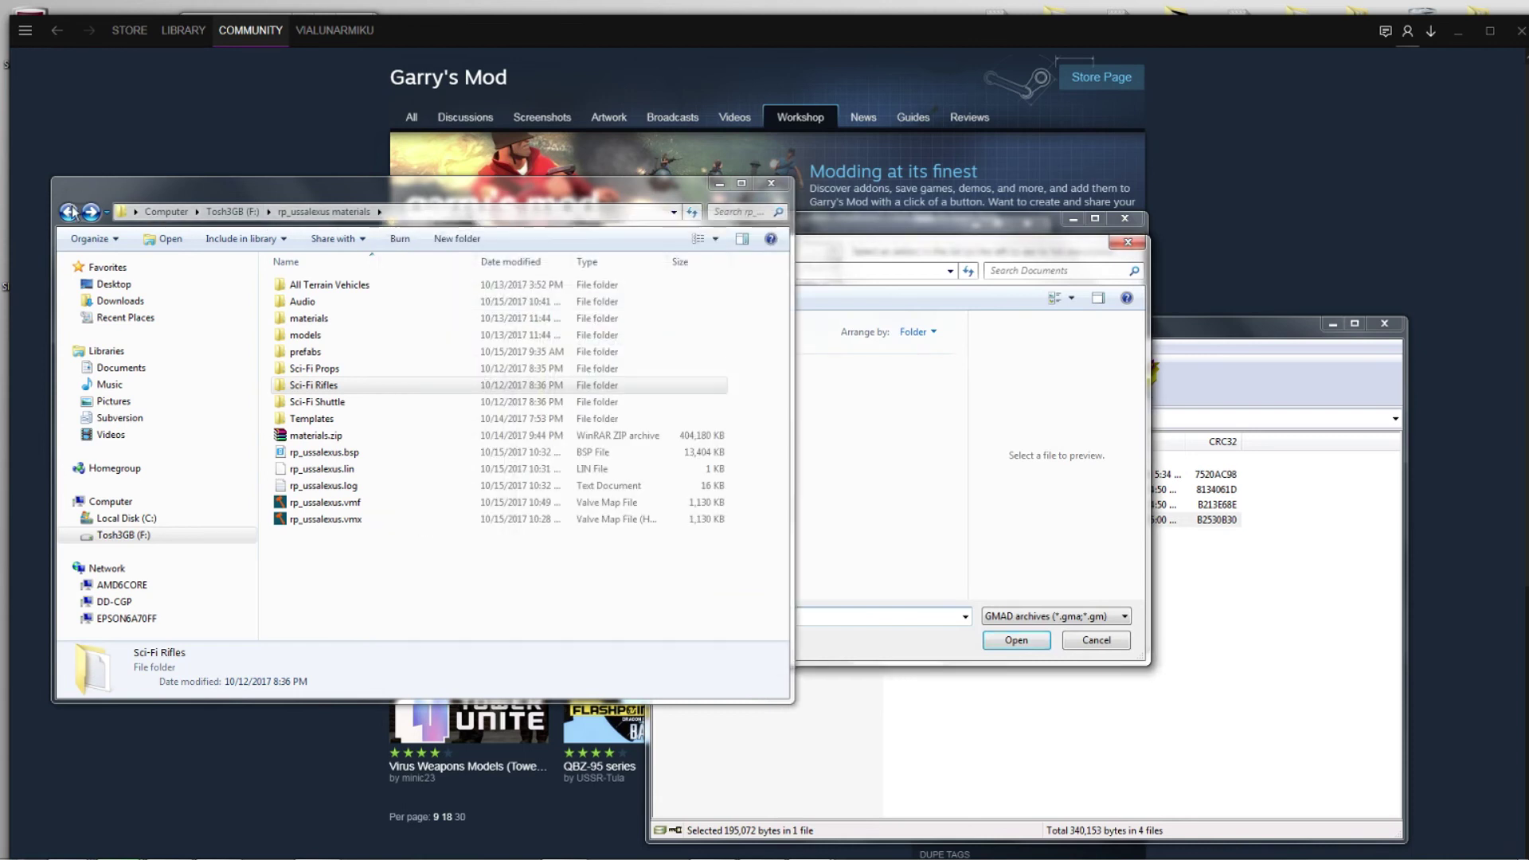
{"action": "key", "text": "alt+Left"}
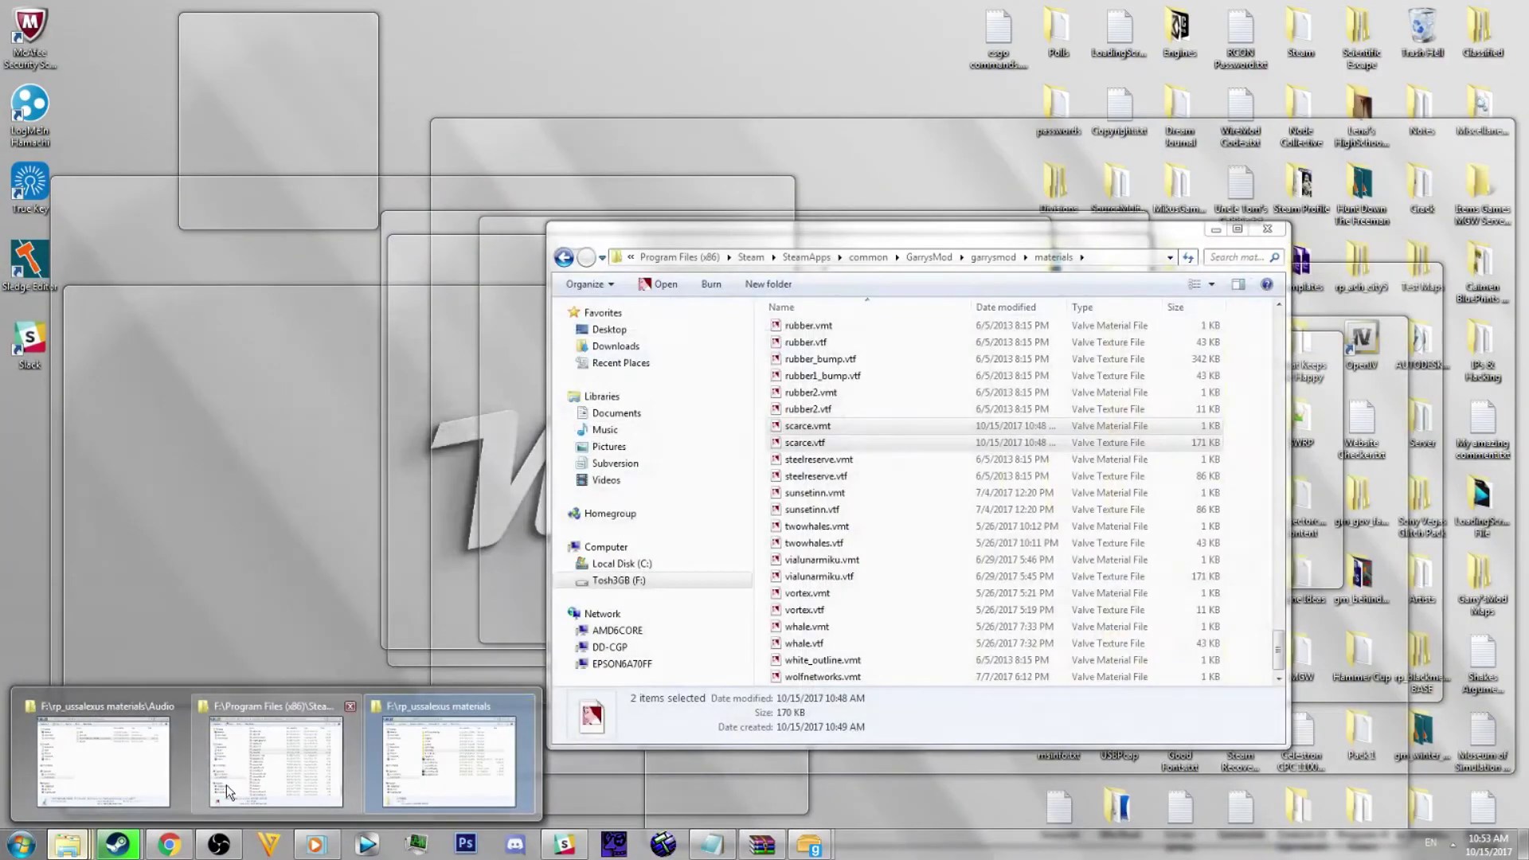
{"action": "left_click", "coordinate": [227, 785]}
{"action": "left_click", "coordinate": [863, 382]}
{"action": "double_click", "coordinate": [864, 381]}
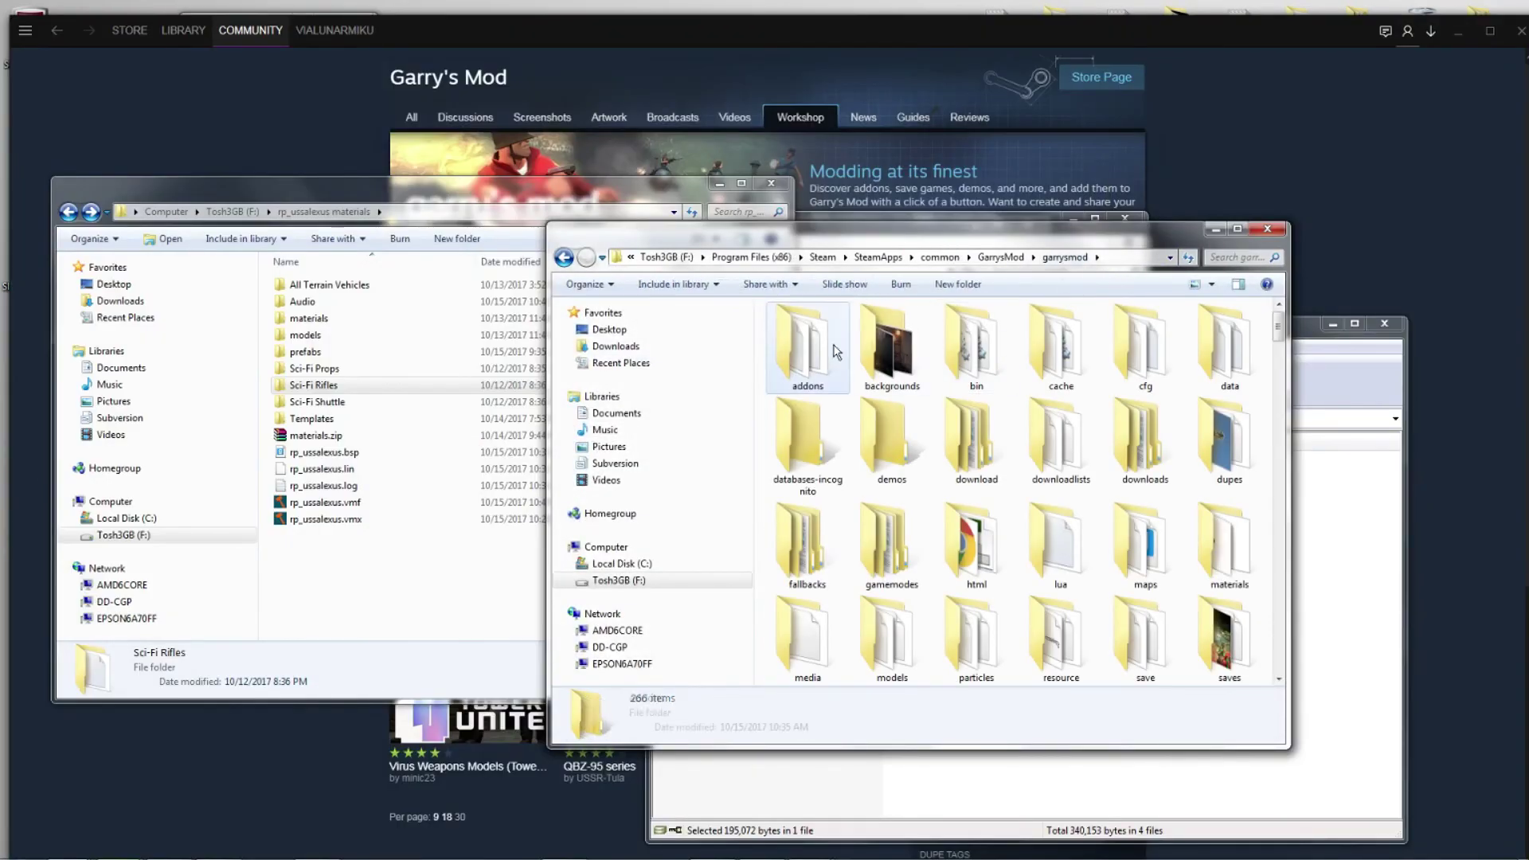
{"action": "double_click", "coordinate": [809, 343]}
{"action": "left_click", "coordinate": [1216, 231]}
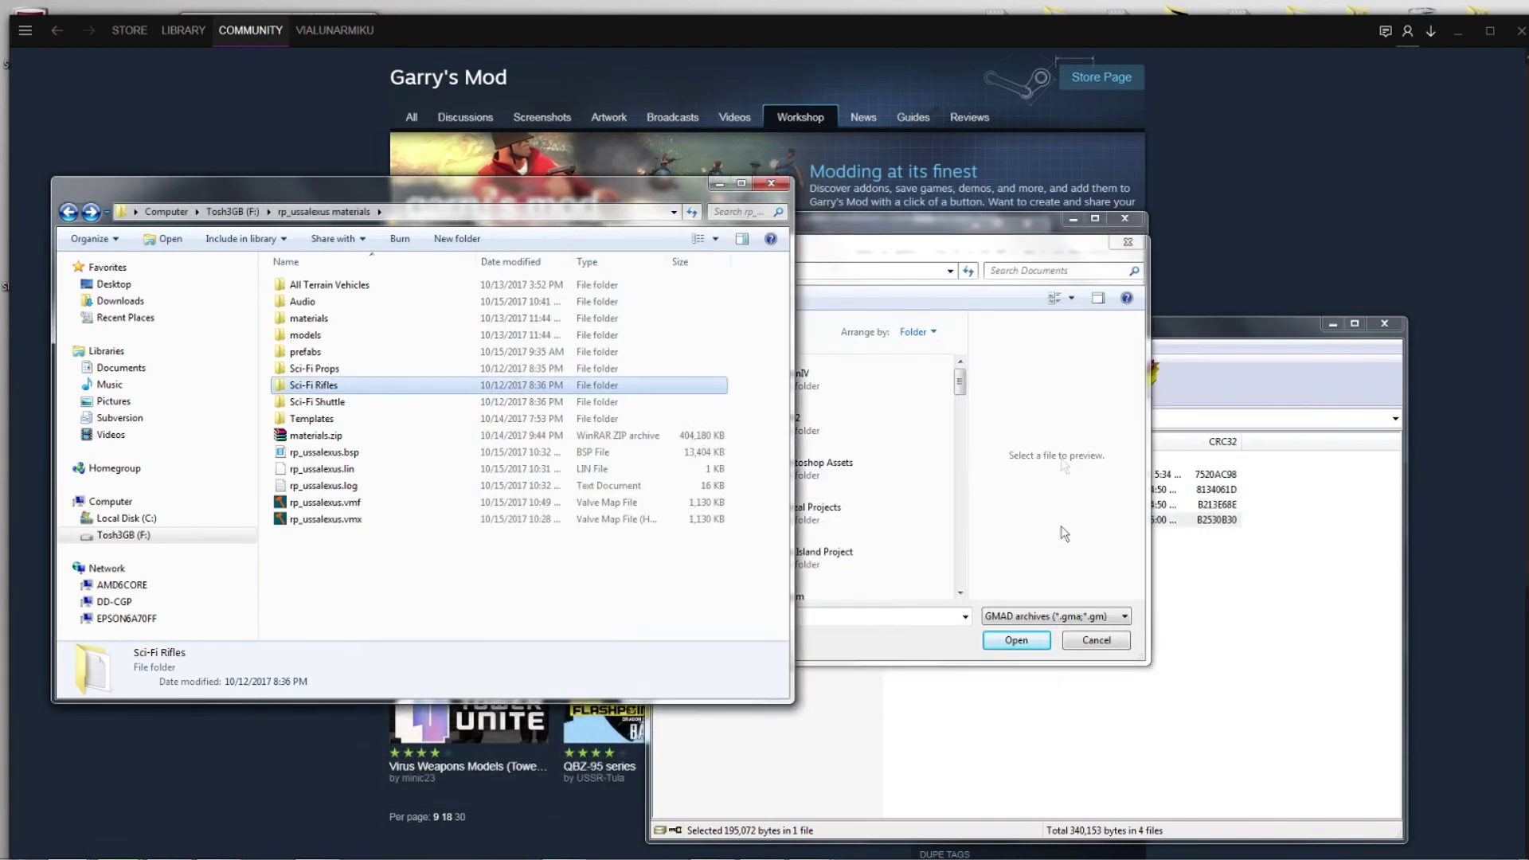
Step: Locate sci-fi_rifles_174057684.gma in garrysmod\addons through the archive dialog, then close the dialog without opening the file
{"action": "left_click", "coordinate": [840, 270]}
{"action": "type", "text": "F:\\Program Files (x86)\\Steam\\steamapps\\common\\GarrysMod\\garrysmod\\addons"}
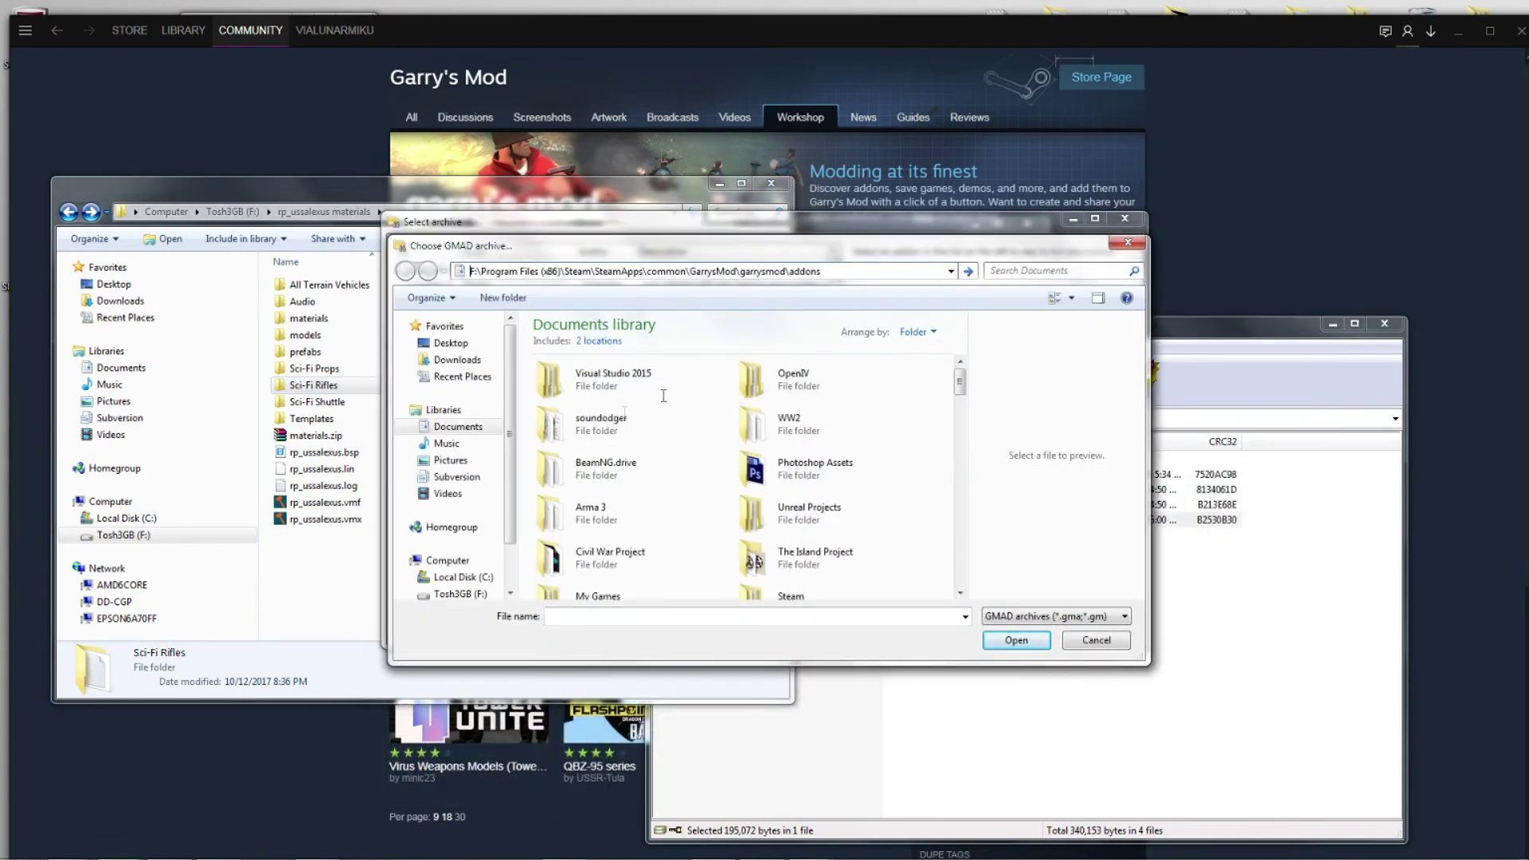
{"action": "key", "text": "Return"}
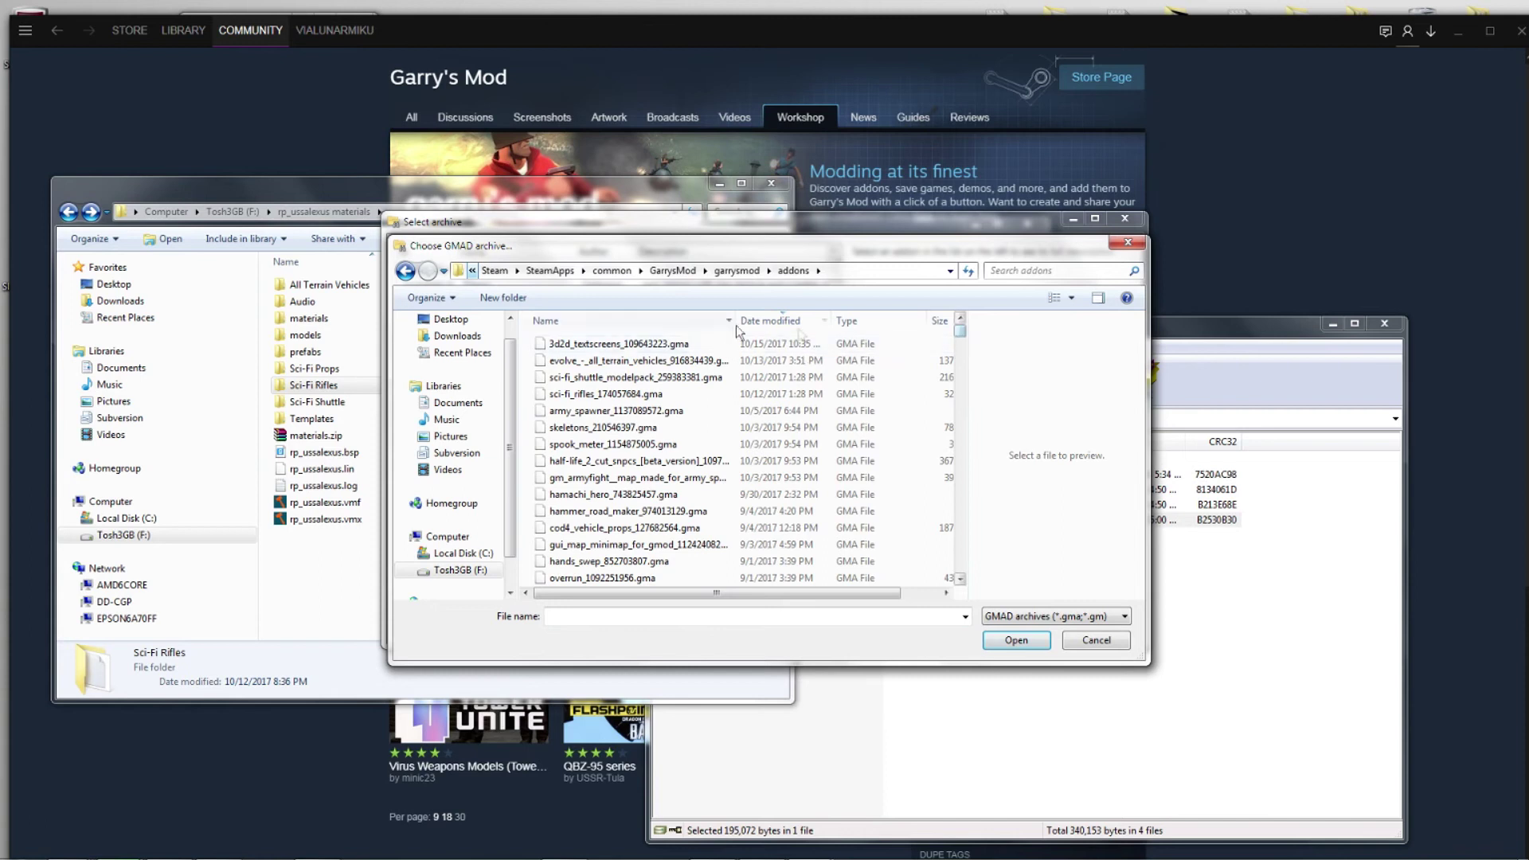
{"action": "left_click", "coordinate": [630, 377]}
{"action": "left_click", "coordinate": [605, 393]}
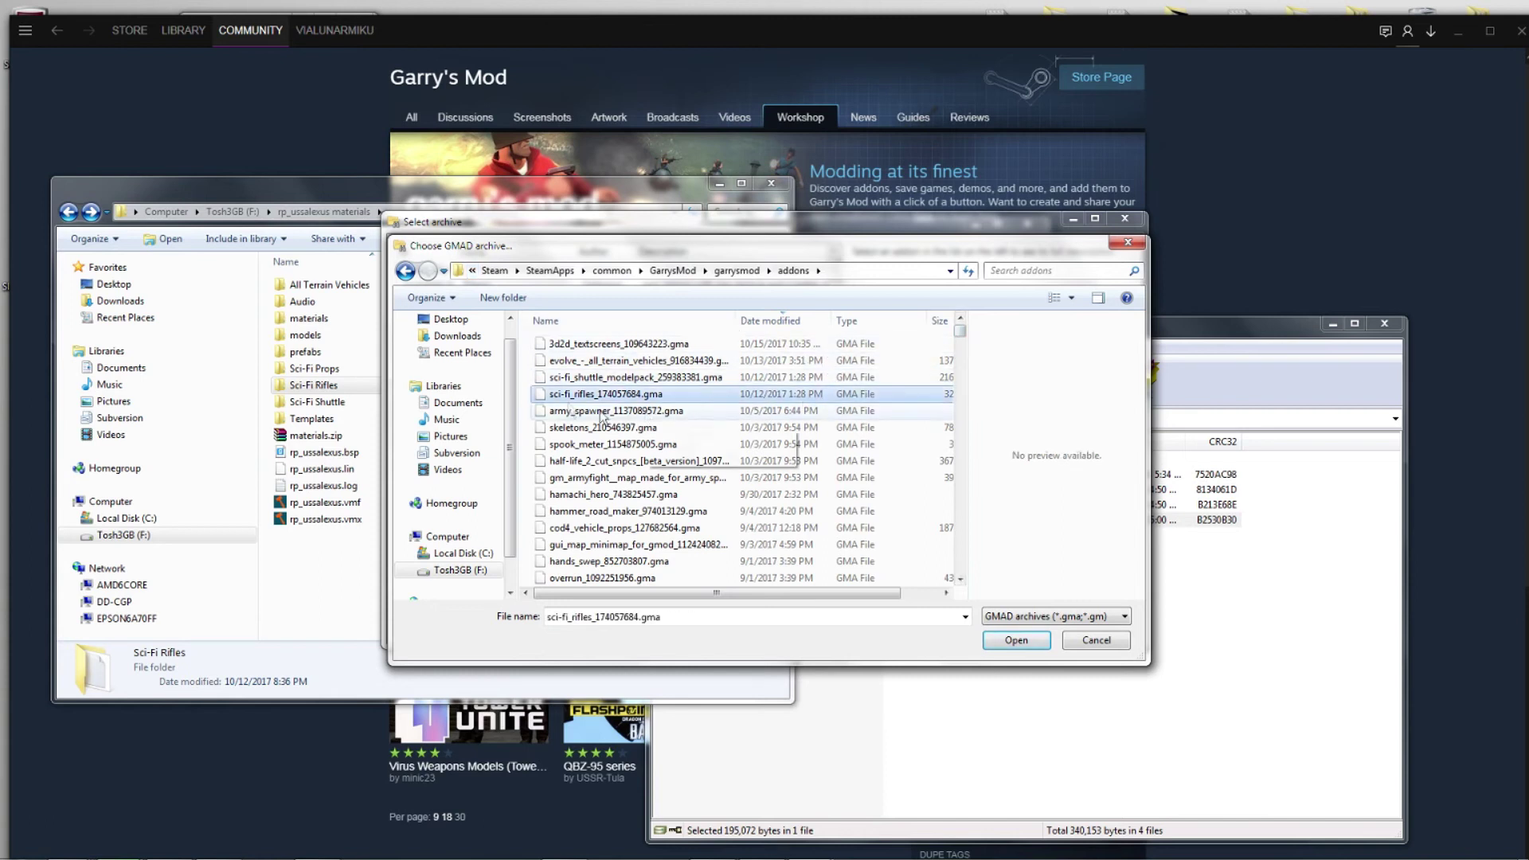
{"action": "left_click", "coordinate": [1122, 242]}
Step: Open the extracted Sci-Fi Rifles folder in rp_ussalexus materials and show garrysmod\models in the second Explorer window
{"action": "left_click", "coordinate": [312, 554]}
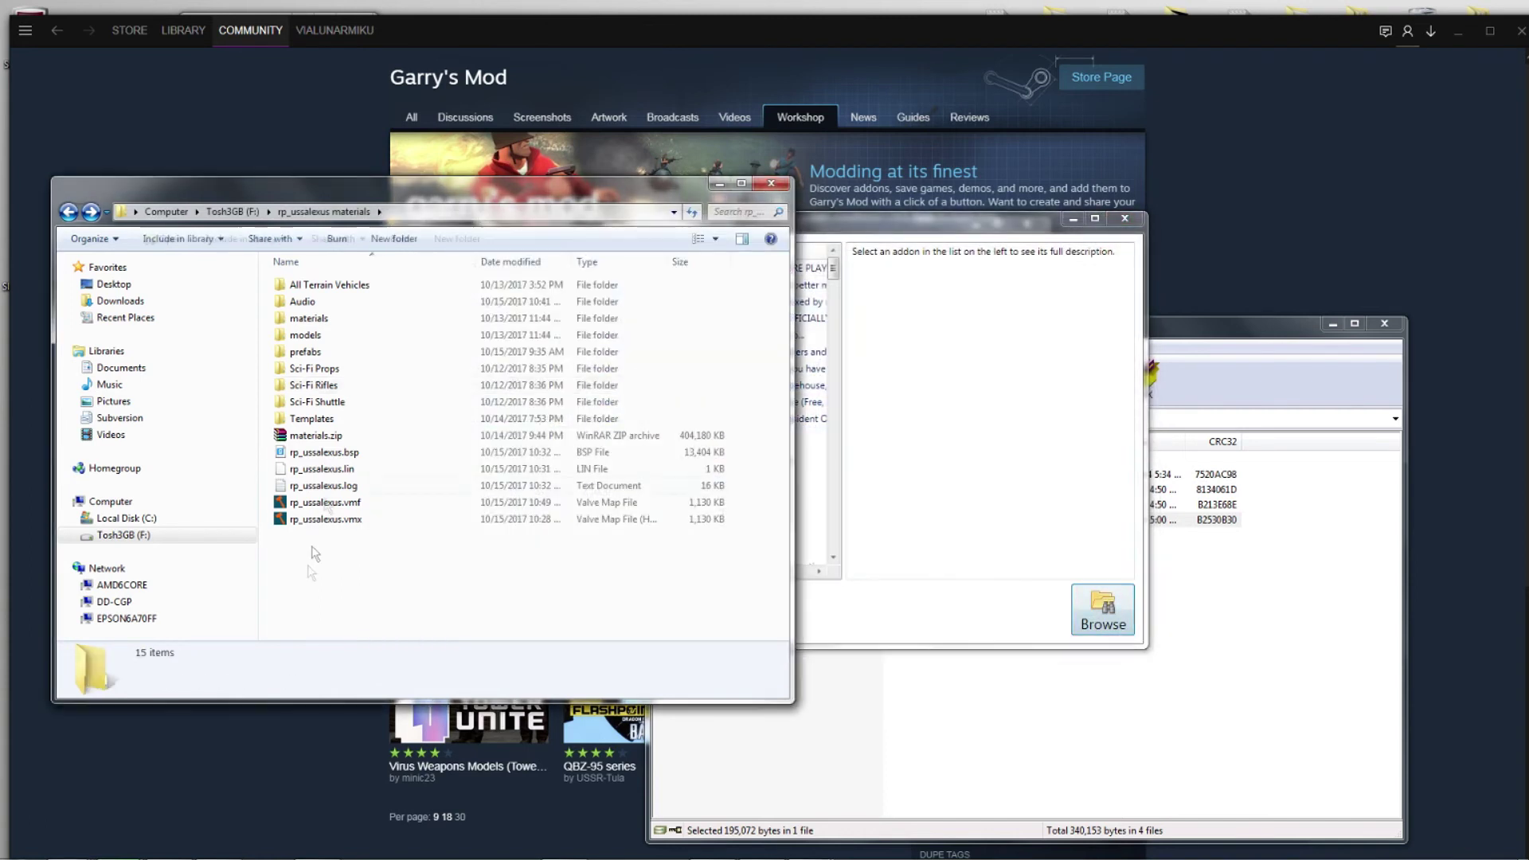
{"action": "double_click", "coordinate": [397, 389]}
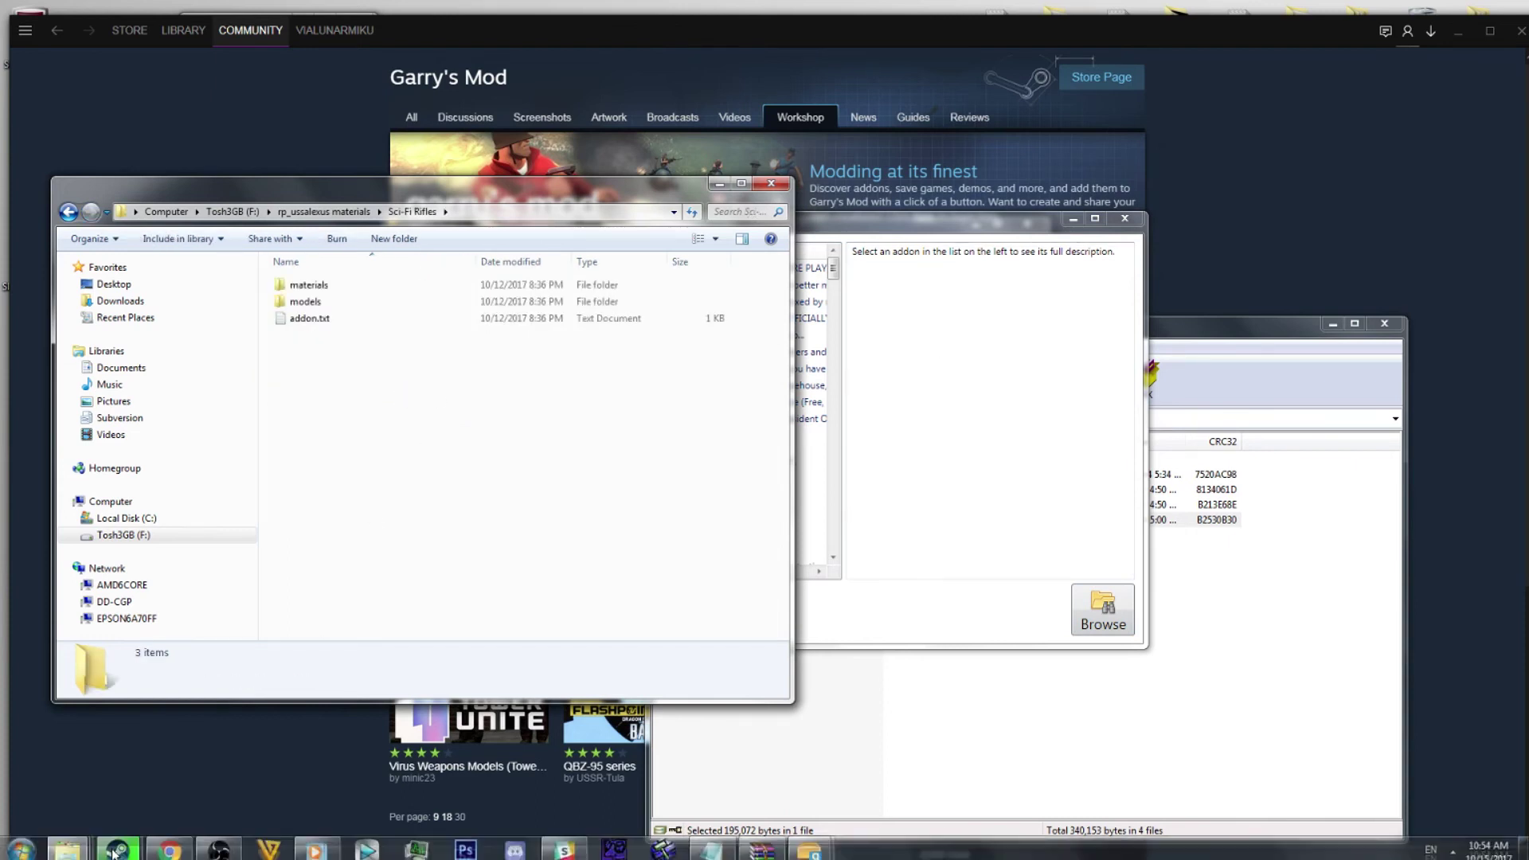
{"action": "mouse_move", "coordinate": [68, 844]}
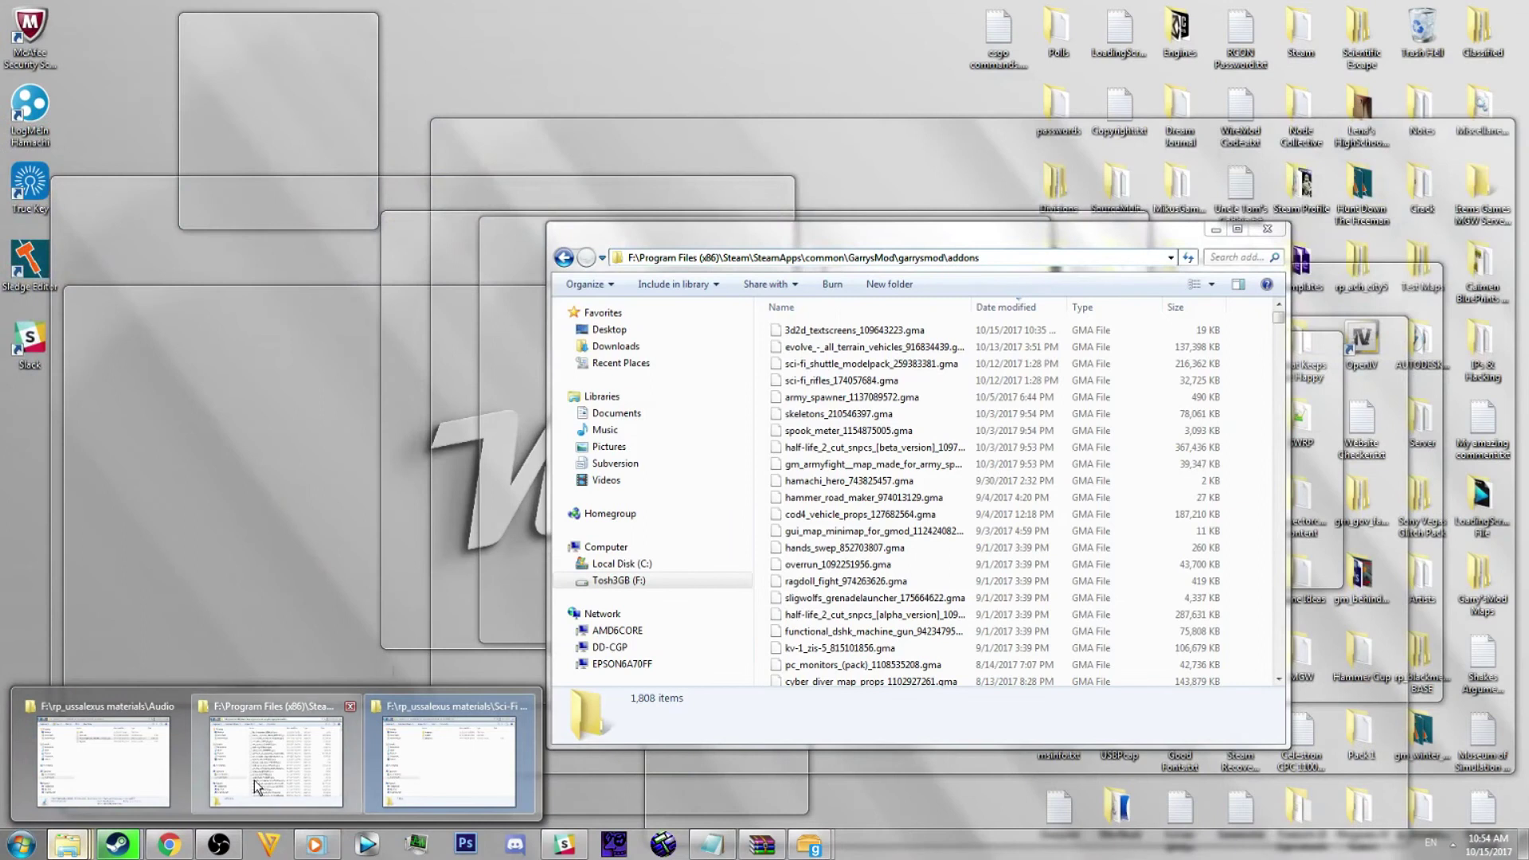
{"action": "left_click", "coordinate": [255, 780]}
{"action": "key", "text": "BackSpace"}
{"action": "left_click", "coordinate": [886, 432]}
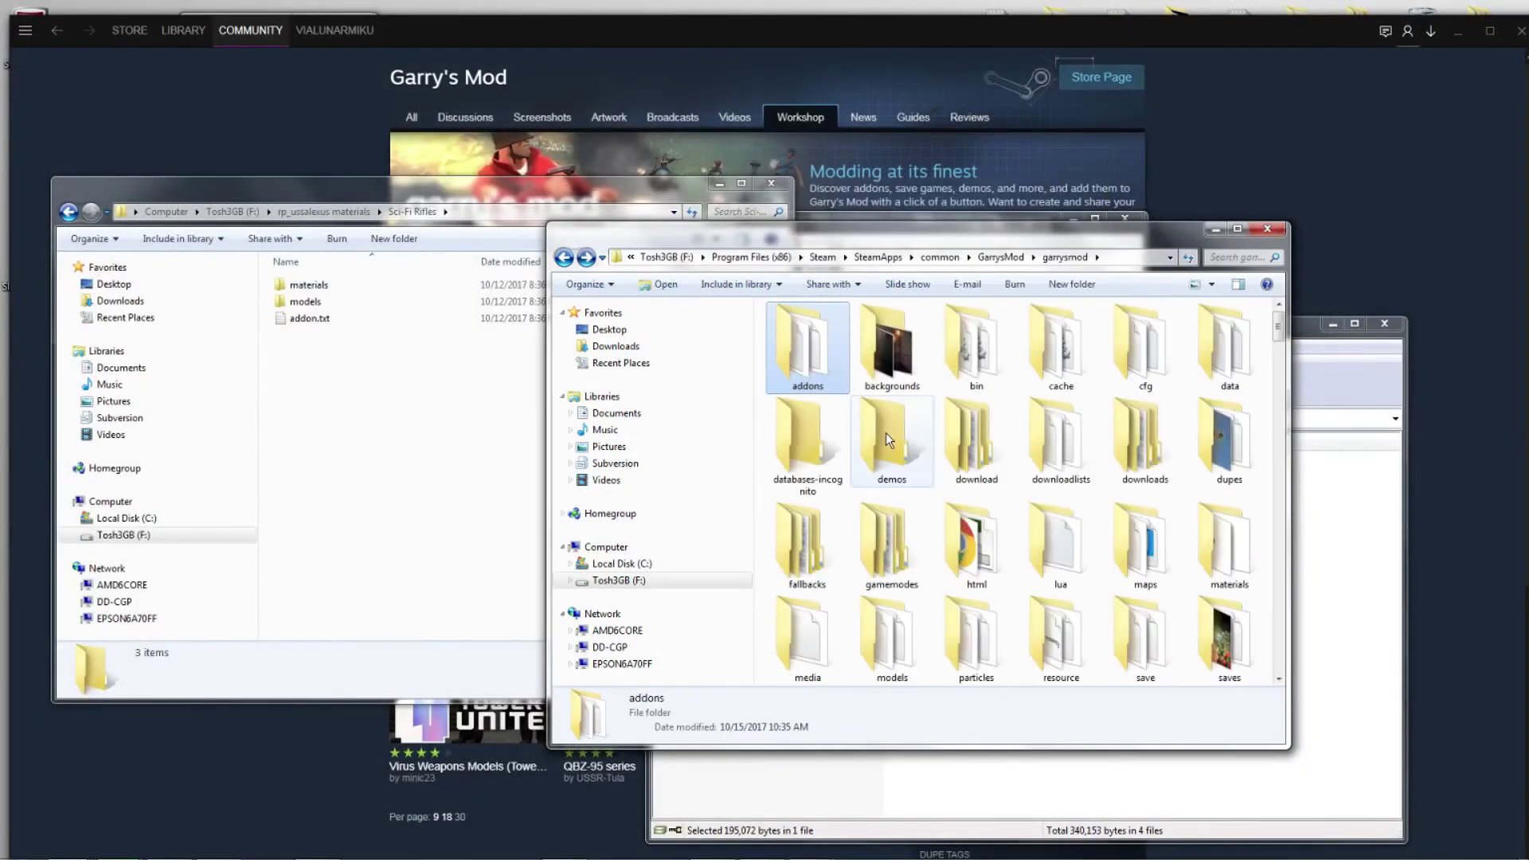
{"action": "scroll", "coordinate": [998, 481], "scroll_direction": "down", "scroll_amount": 3}
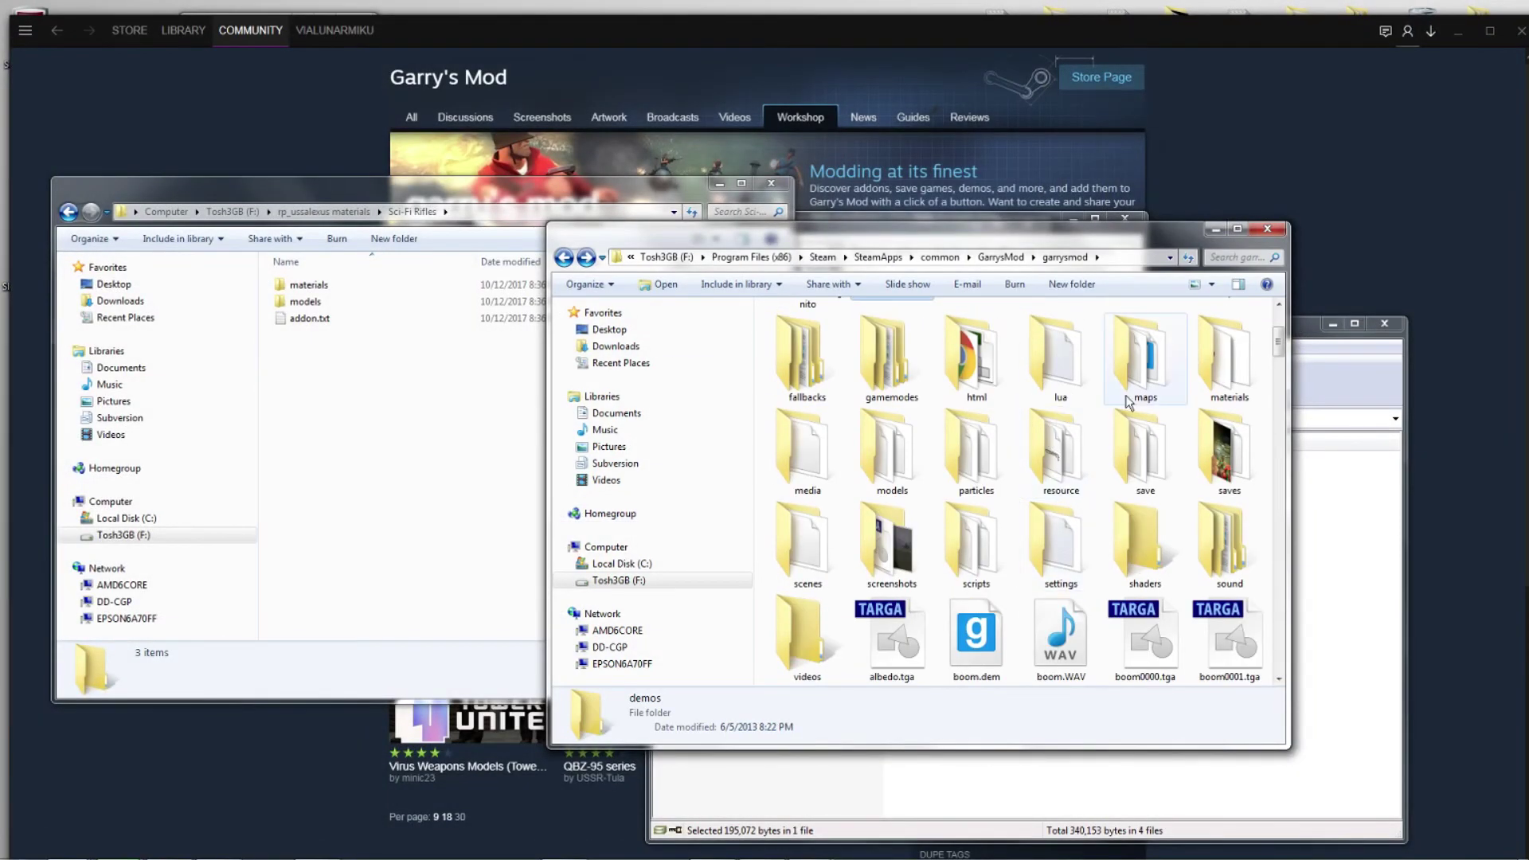
{"action": "double_click", "coordinate": [892, 454]}
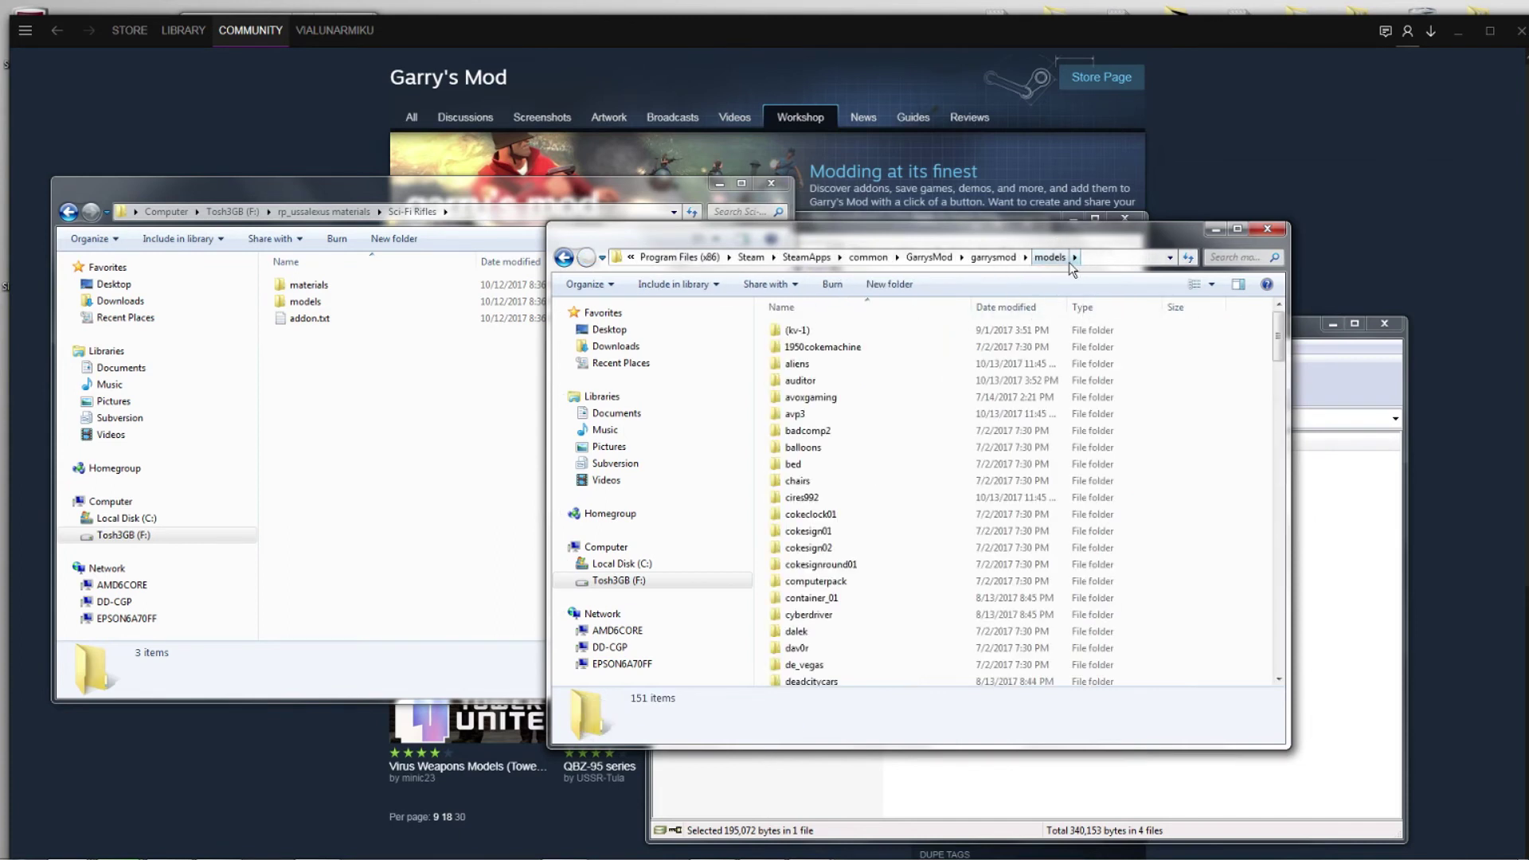
Step: Open the models subfolder of the extracted Sci-Fi Rifles folder in rp_ussalexus materials
{"action": "double_click", "coordinate": [401, 309]}
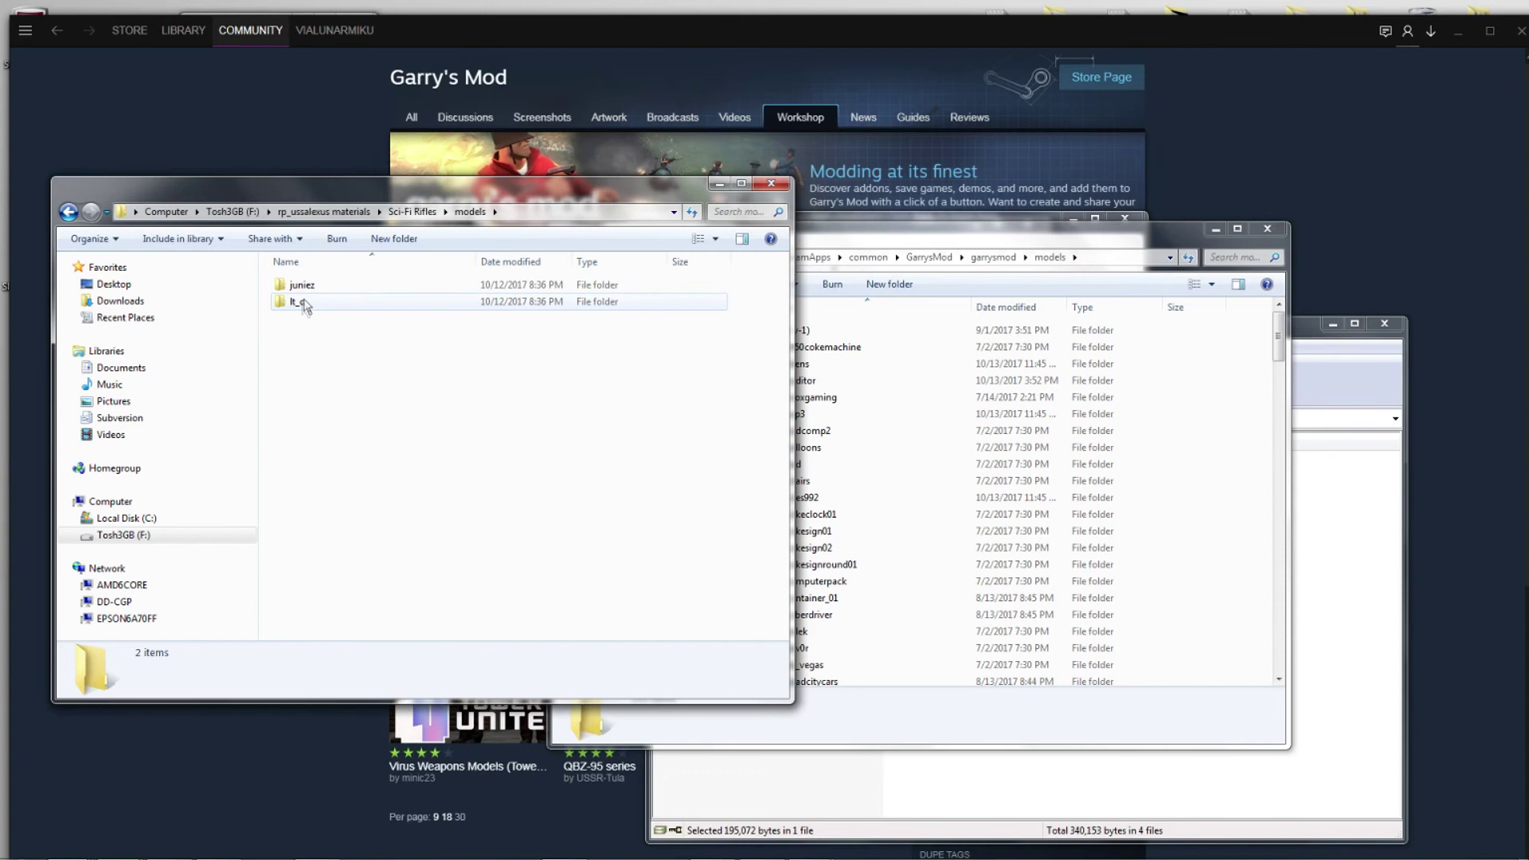
{"action": "left_click", "coordinate": [69, 212]}
{"action": "left_click", "coordinate": [70, 213]}
{"action": "double_click", "coordinate": [338, 386]}
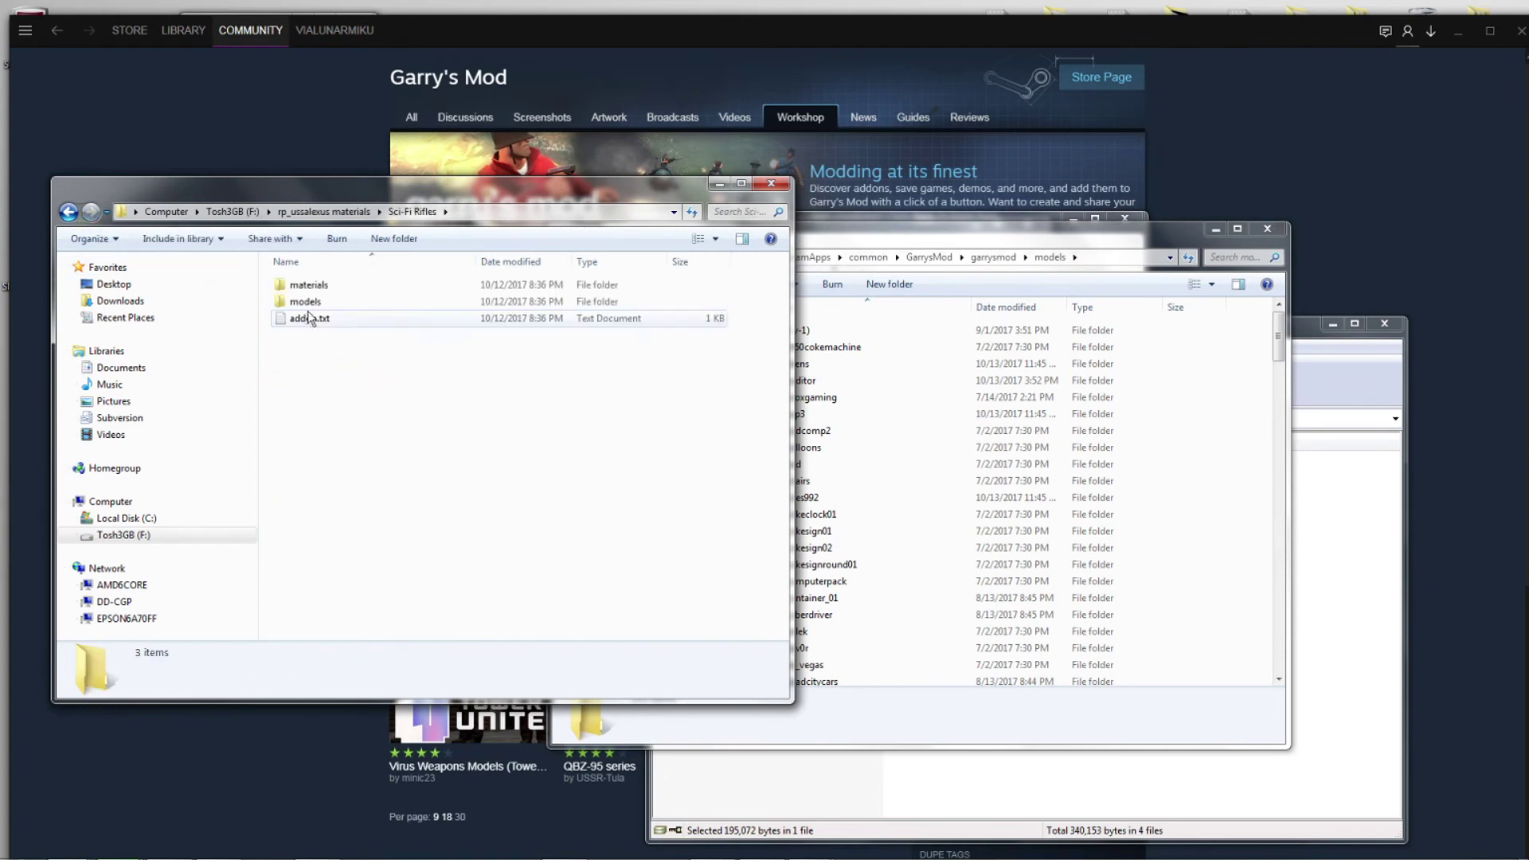
{"action": "double_click", "coordinate": [313, 303]}
Step: Try to copy the juniez and lt_c folders into garrysmod\models, dismissing the folder merge
{"action": "left_click_drag", "start_coordinate": [335, 345], "coordinate": [325, 288]}
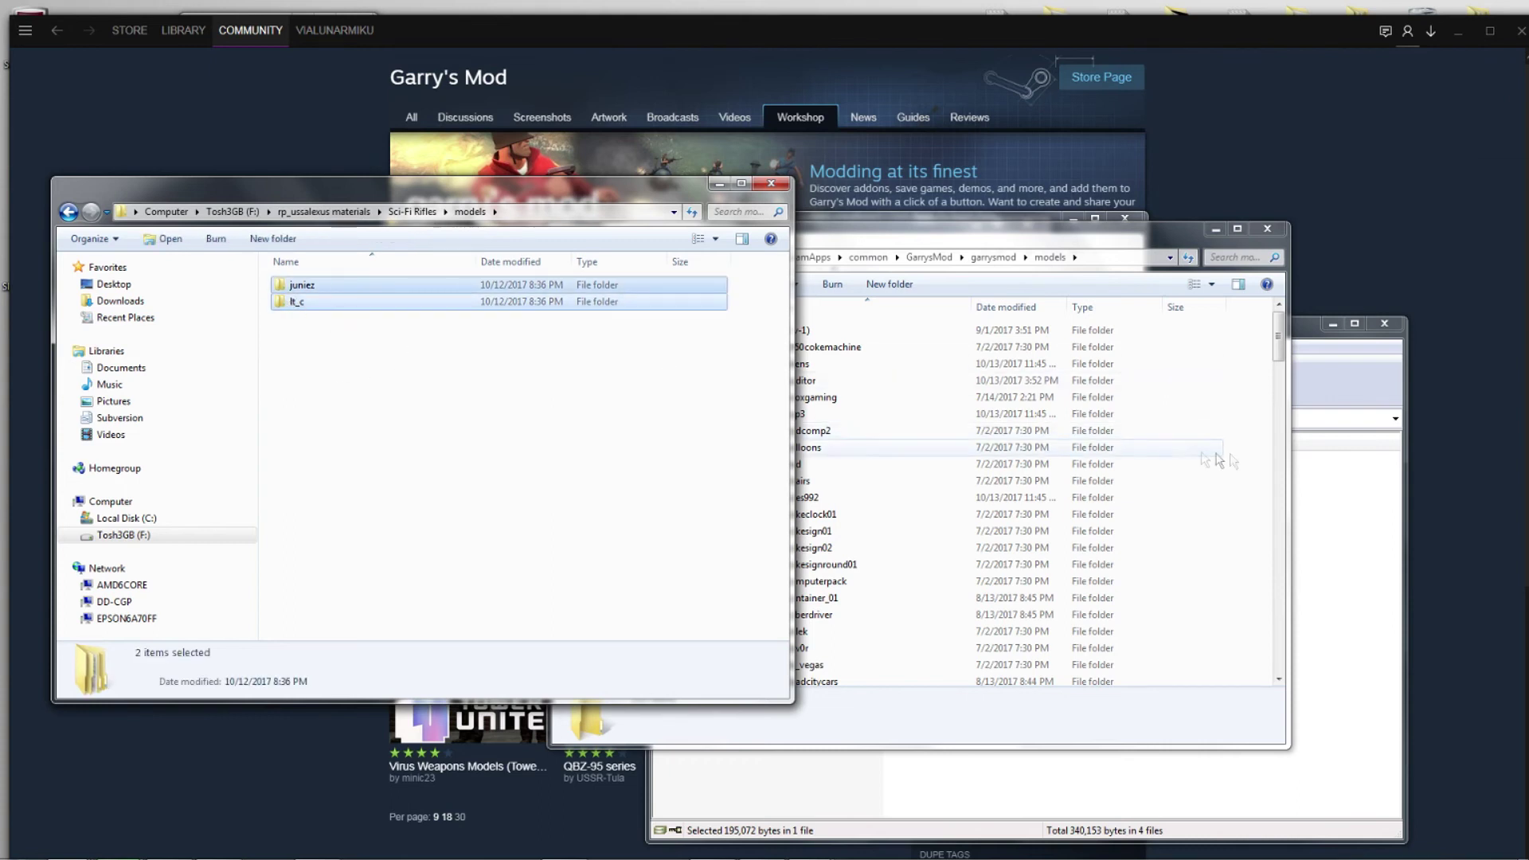
{"action": "left_click", "coordinate": [1234, 460]}
{"action": "key", "text": "ctrl+v"}
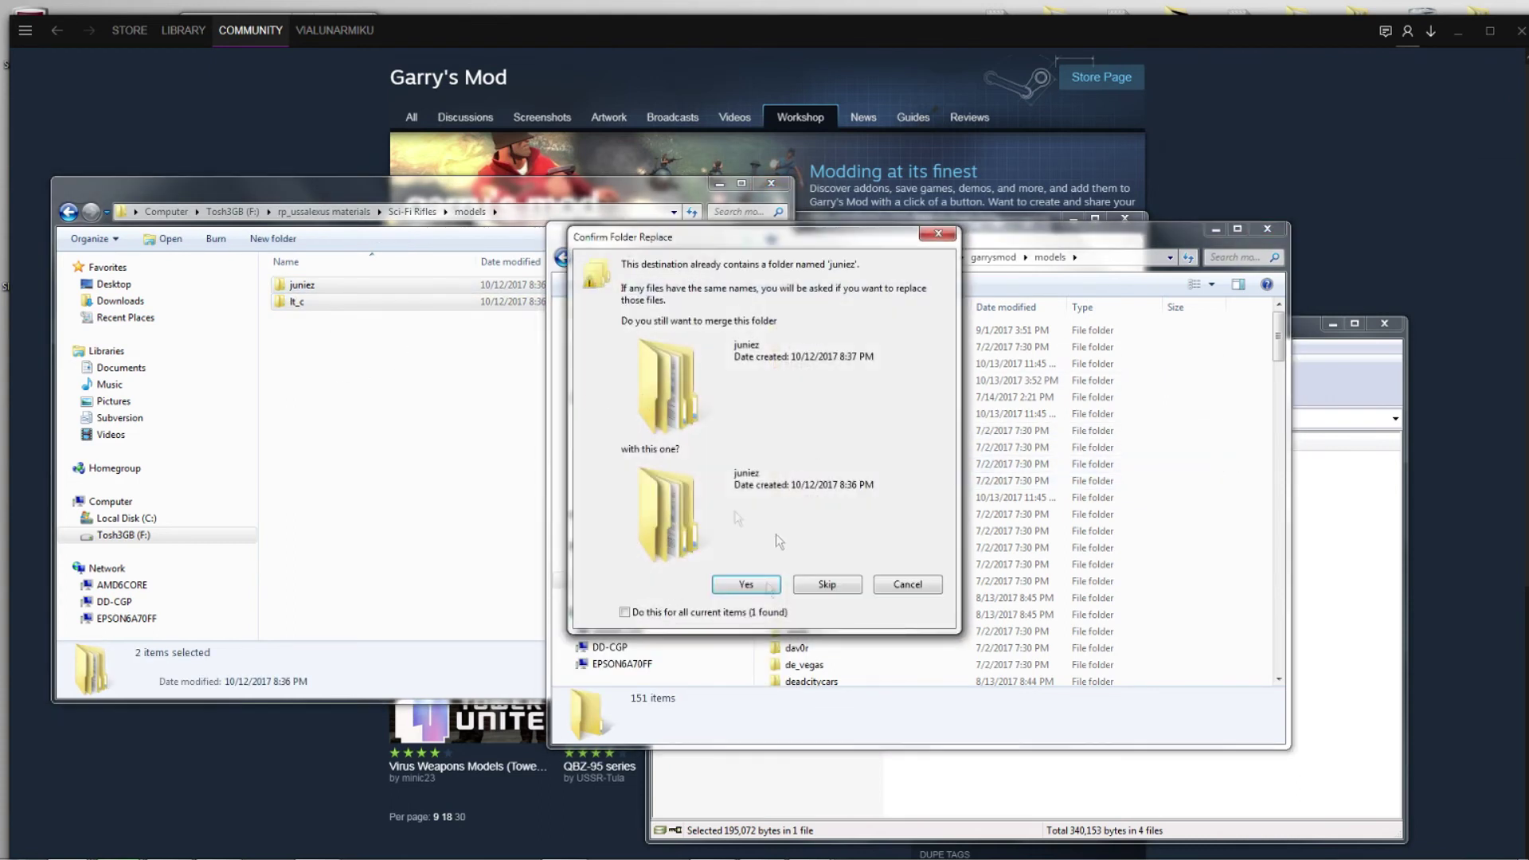
{"action": "left_click", "coordinate": [933, 236]}
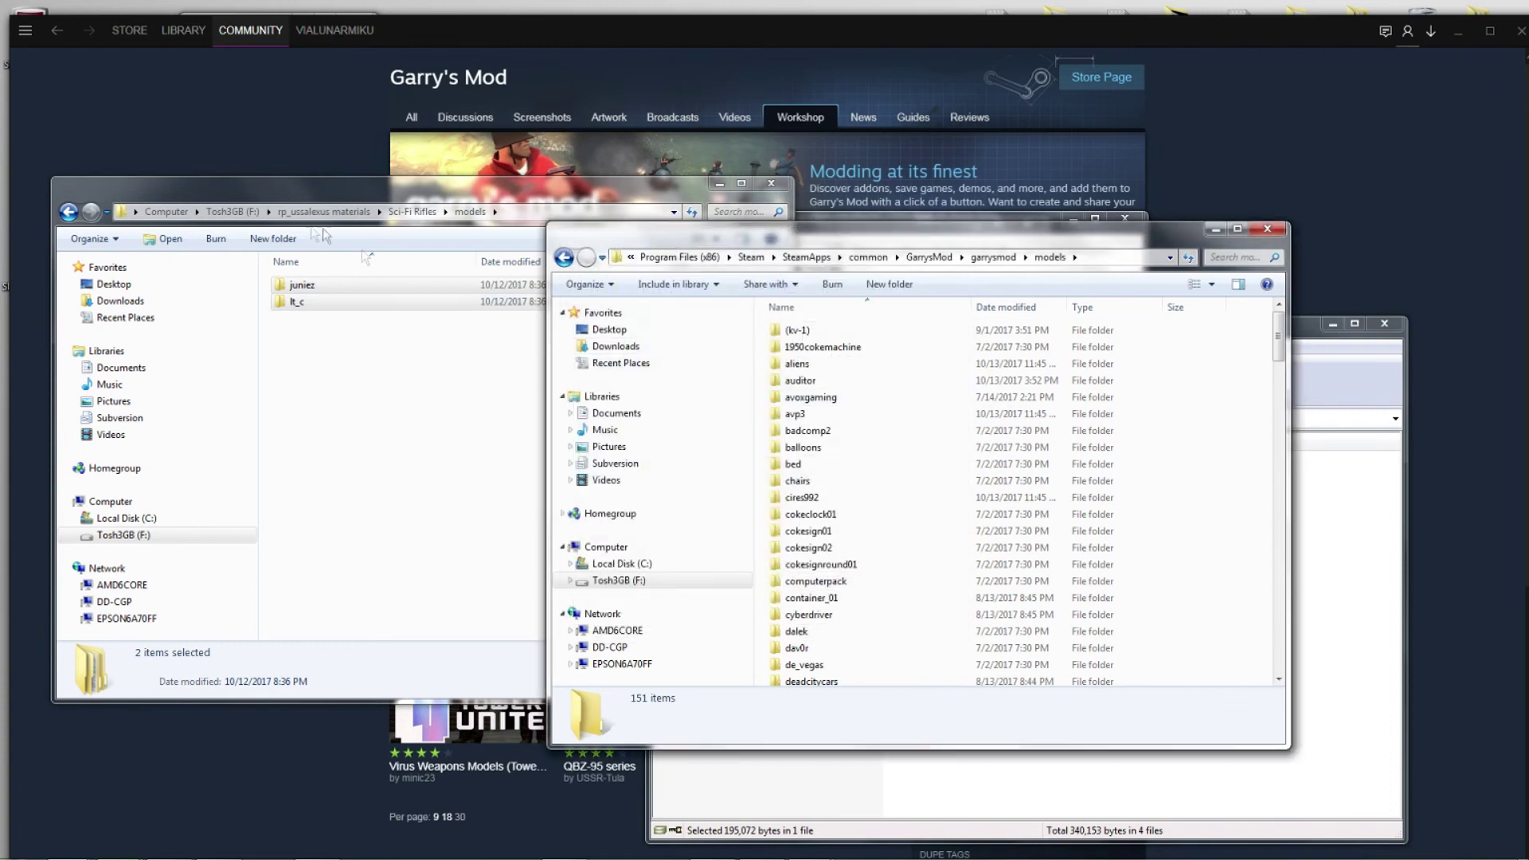
Step: Open the materials subfolder of the extracted Sci-Fi Rifles folder and show garrysmod\materials in the second Explorer window
{"action": "left_click", "coordinate": [68, 211]}
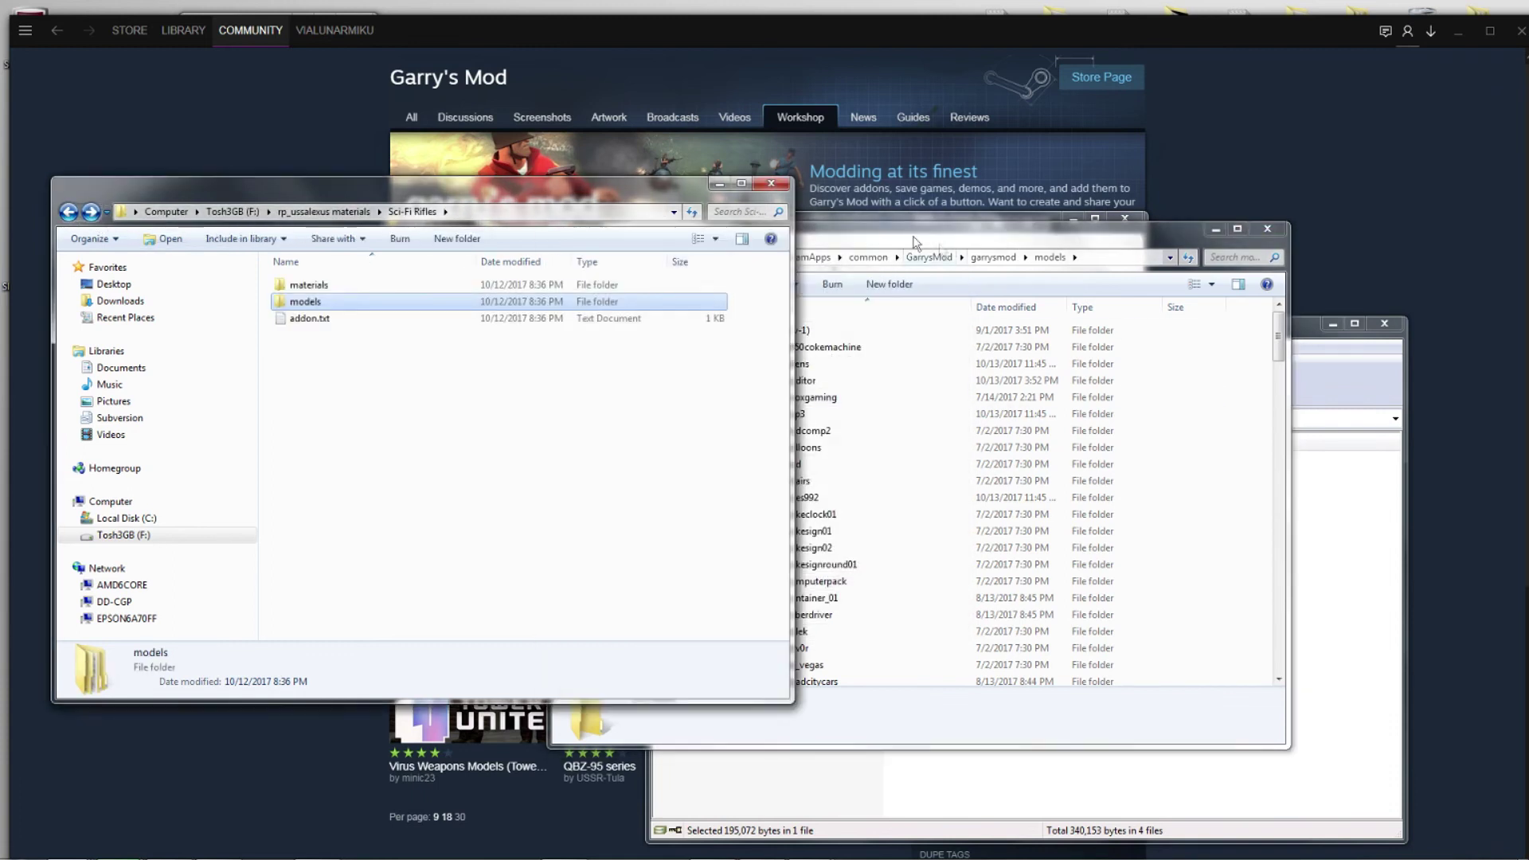
{"action": "left_click", "coordinate": [571, 262]}
{"action": "left_click", "coordinate": [572, 261]}
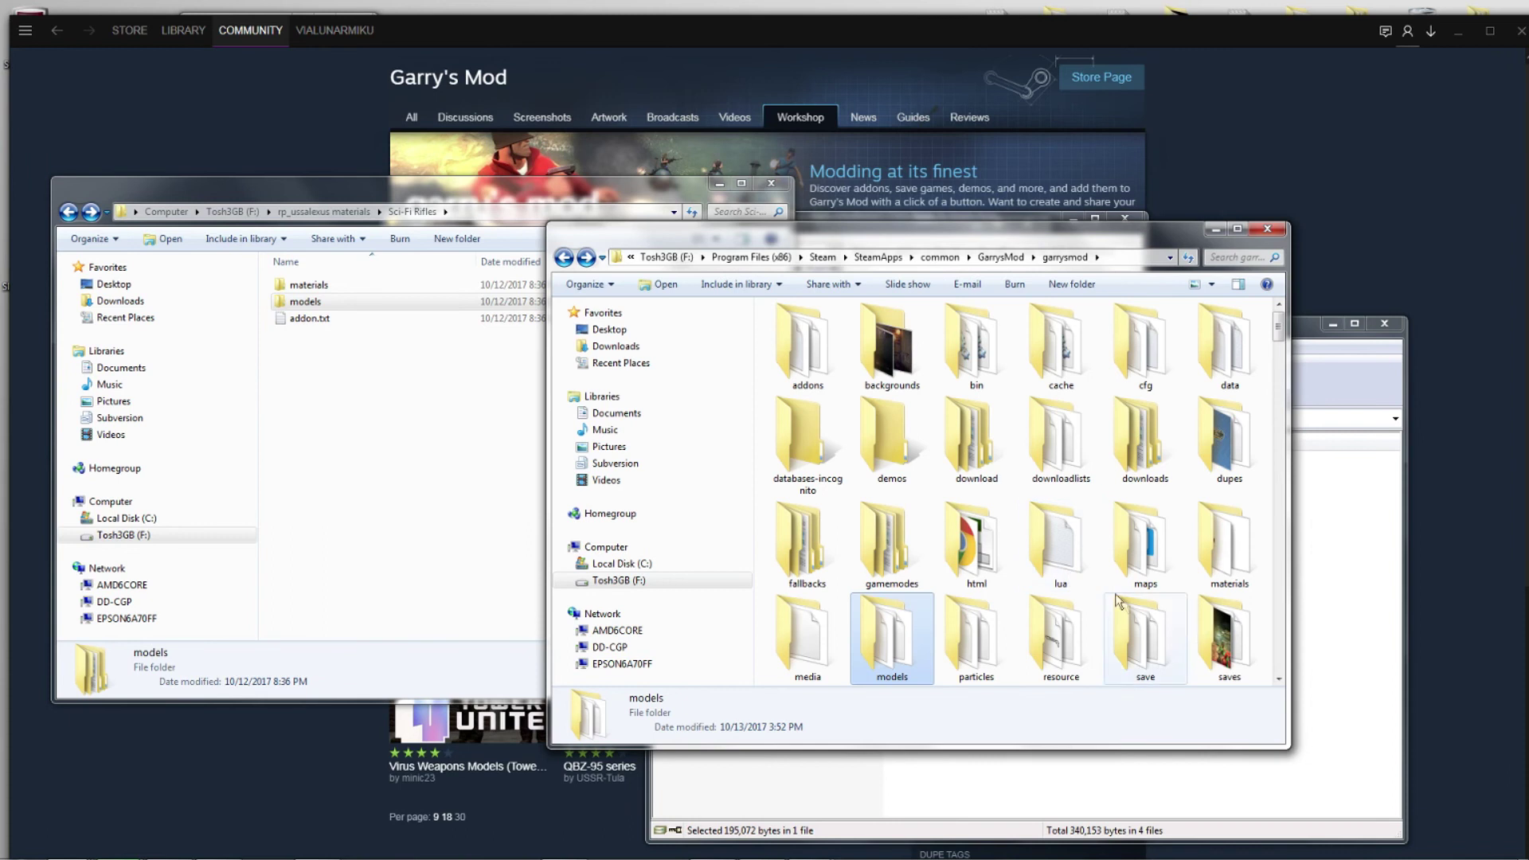
{"action": "double_click", "coordinate": [1217, 569]}
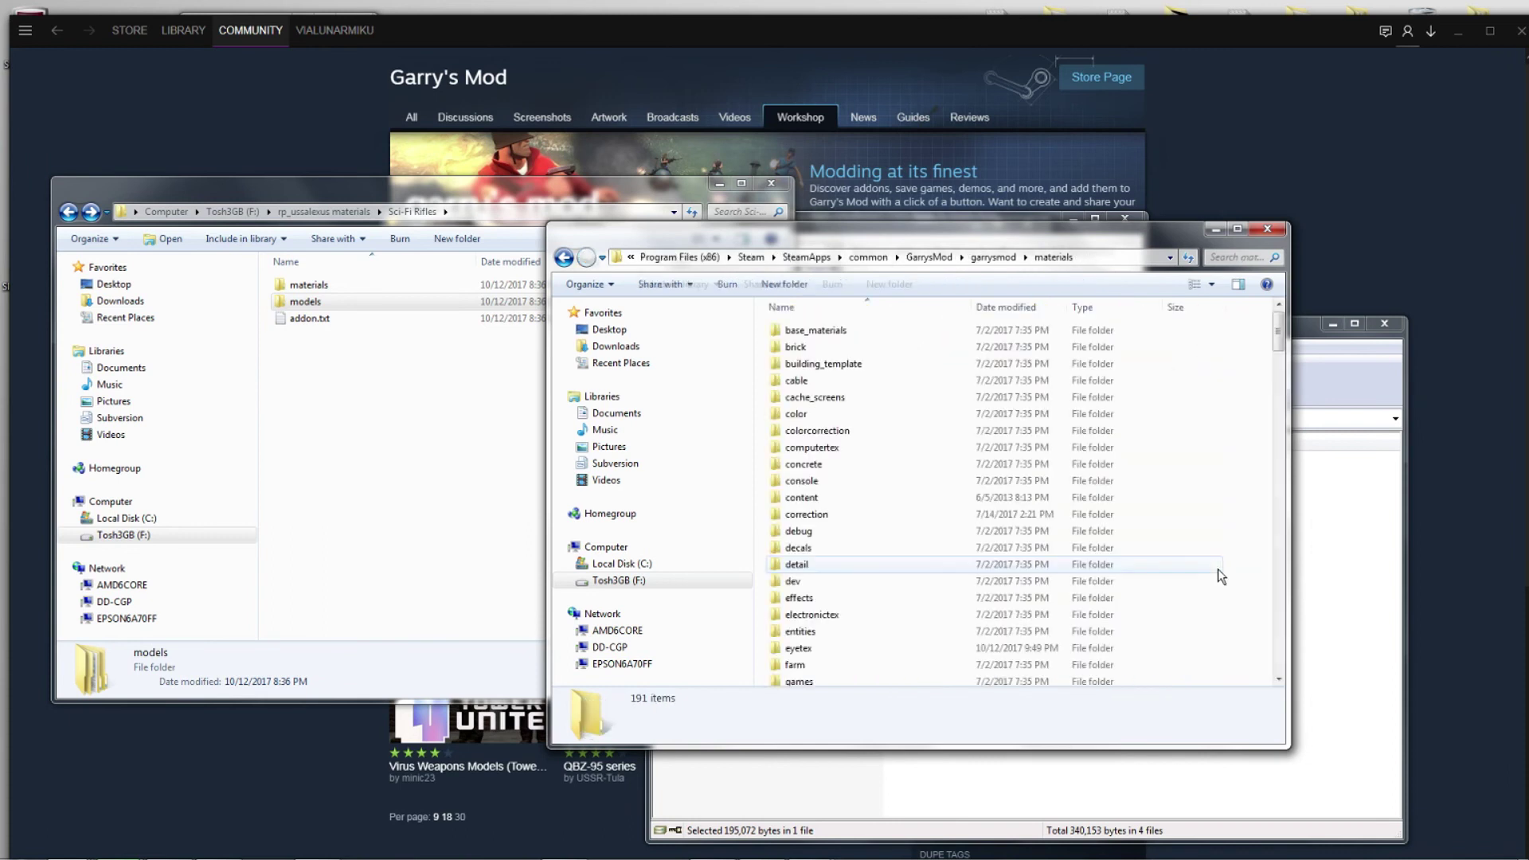
{"action": "double_click", "coordinate": [418, 286]}
Step: Locate and open the models subfolder inside garrysmod\materials
{"action": "left_click", "coordinate": [946, 454]}
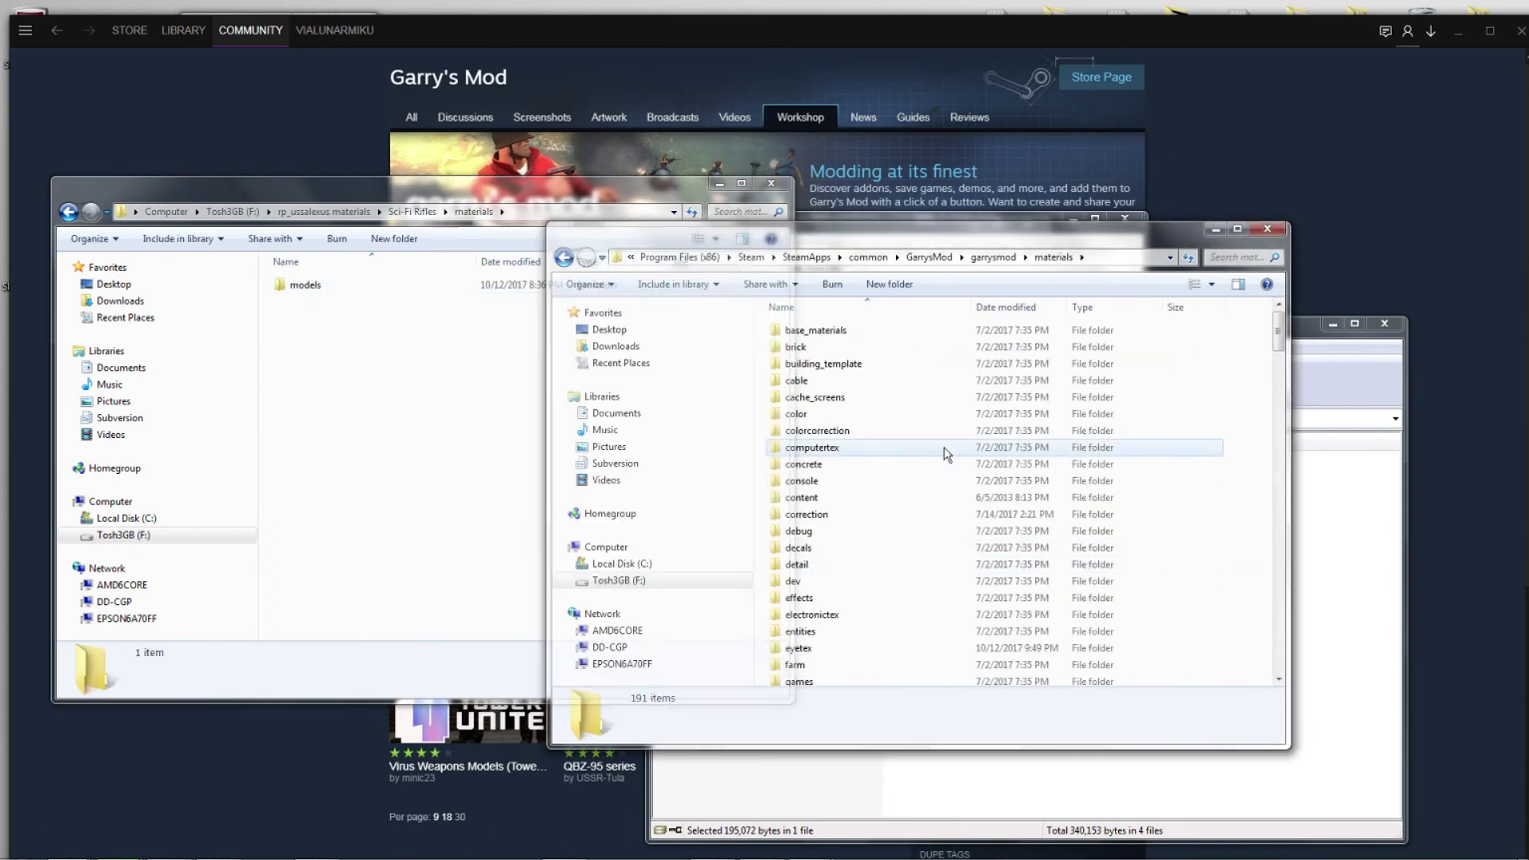
{"action": "scroll", "coordinate": [946, 454], "scroll_direction": "down", "scroll_amount": 6}
{"action": "left_click", "coordinate": [369, 284]}
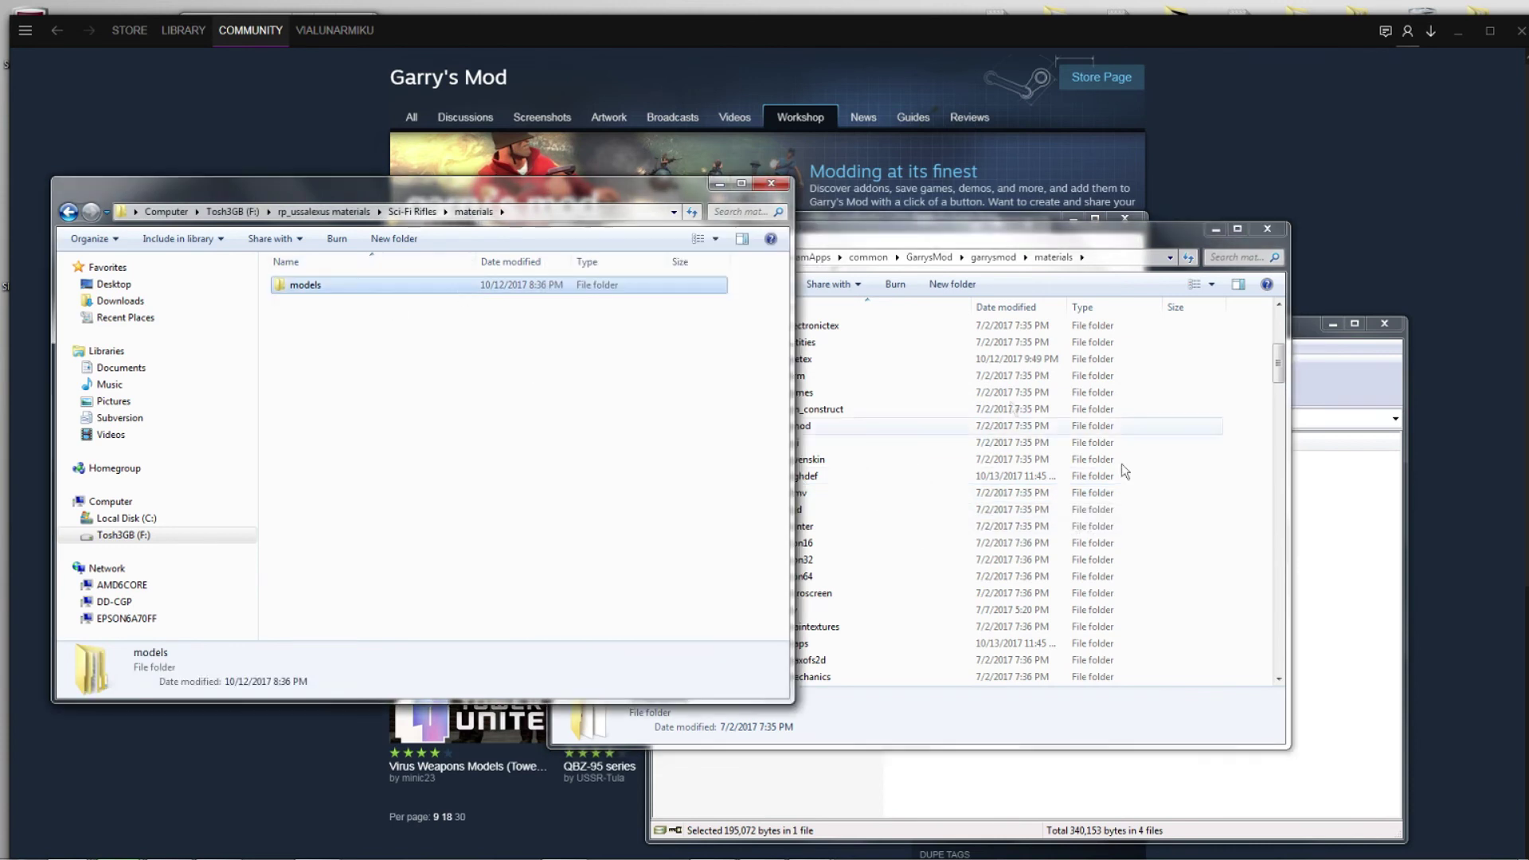
{"action": "left_click", "coordinate": [946, 508]}
{"action": "scroll", "coordinate": [924, 514], "scroll_direction": "down", "scroll_amount": 7}
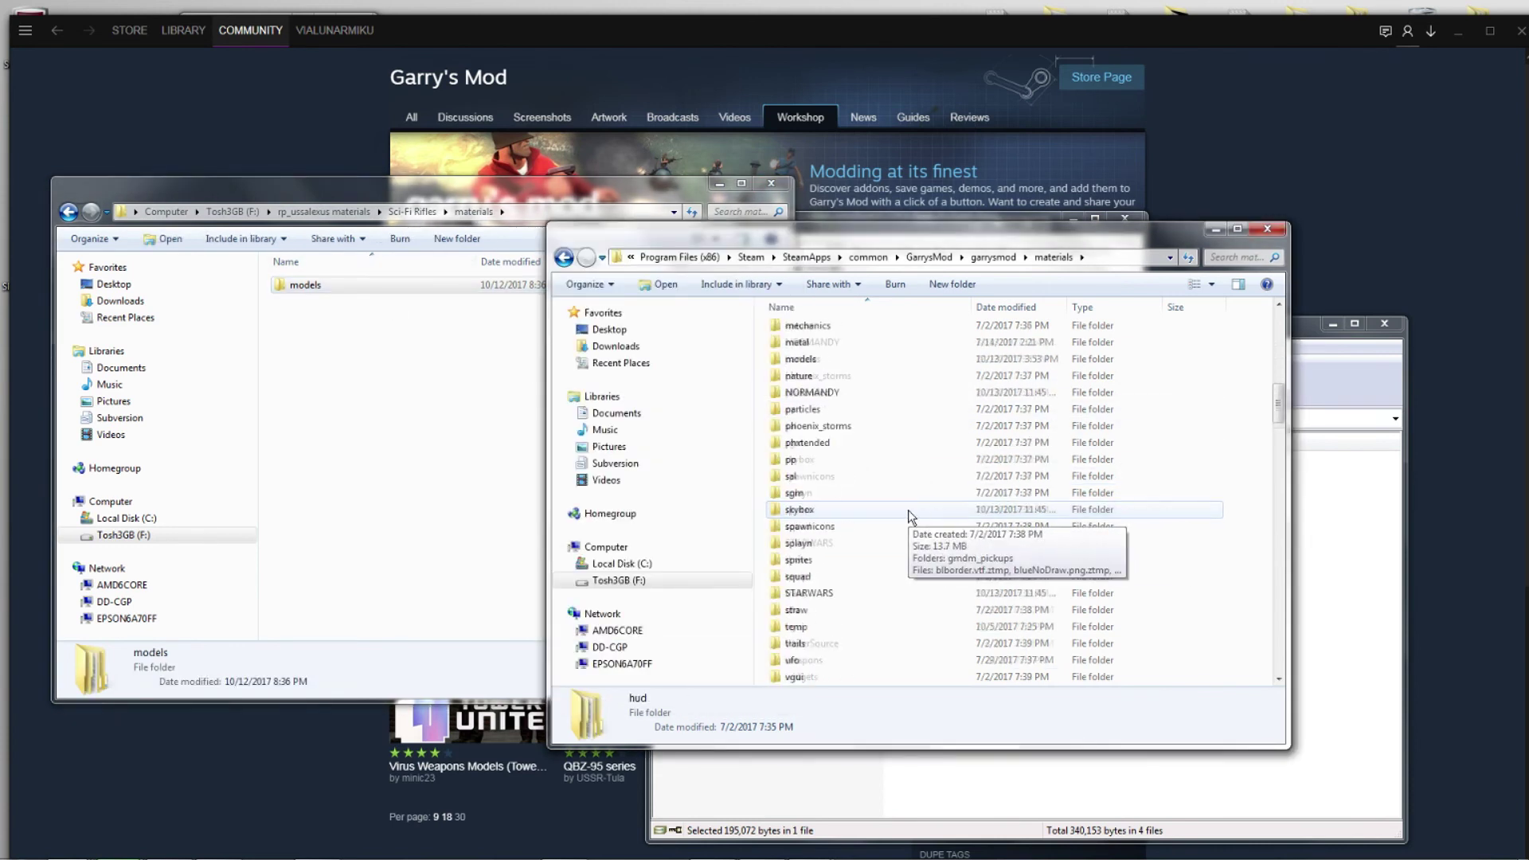
{"action": "scroll", "coordinate": [876, 486], "scroll_direction": "up", "scroll_amount": 2}
{"action": "double_click", "coordinate": [851, 460]}
Step: Open the models subfolder of the Sci-Fi Rifles materials and try to copy its contents into garrysmod\materials\models
{"action": "left_click", "coordinate": [355, 292]}
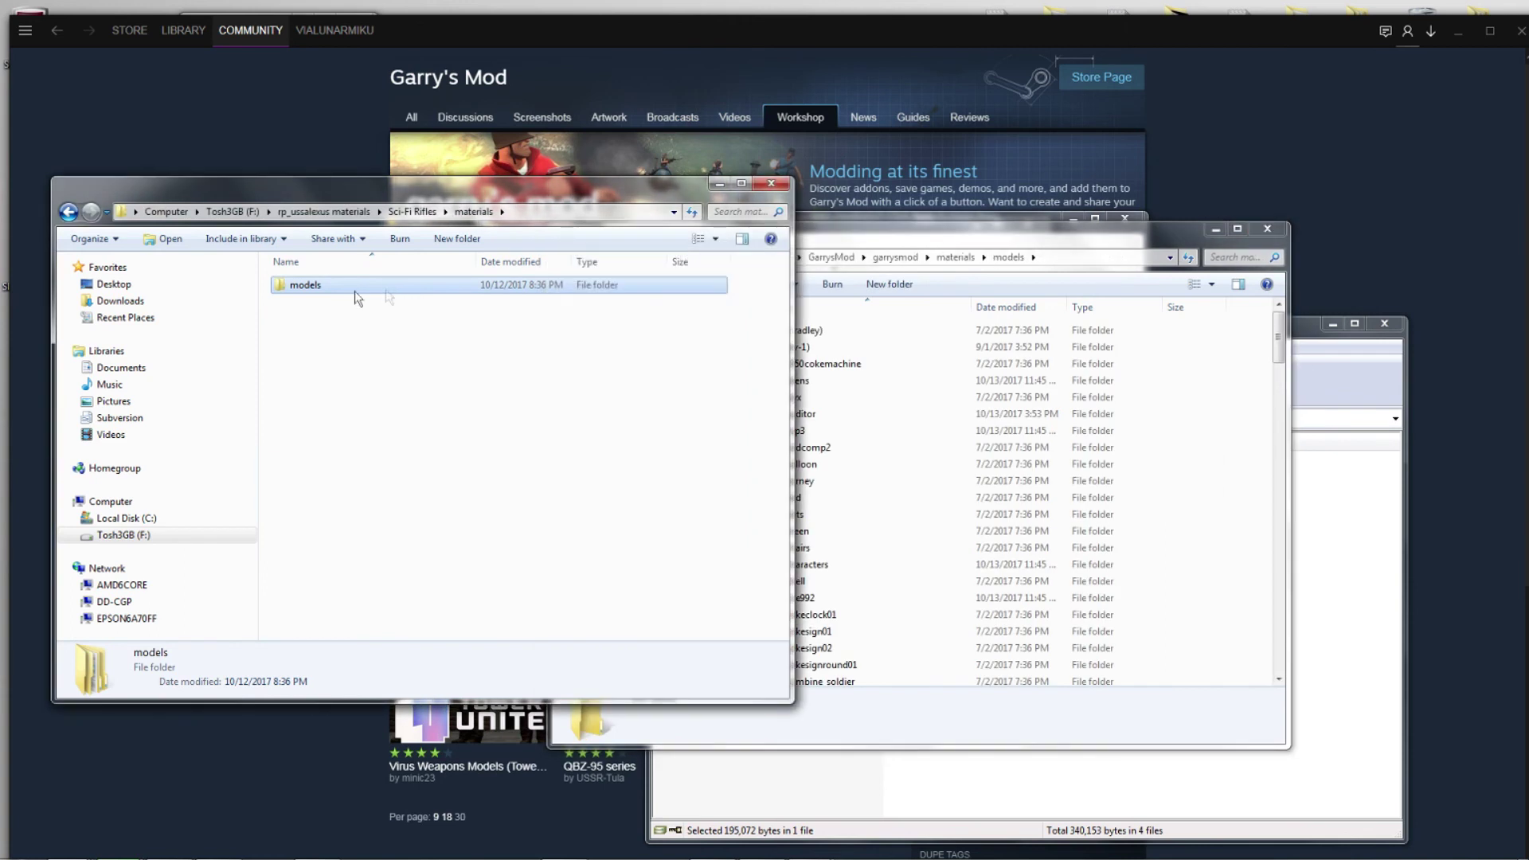
{"action": "double_click", "coordinate": [356, 290]}
{"action": "left_click_drag", "start_coordinate": [289, 285], "coordinate": [549, 303]}
Step: Switch to Hammer, open the rp_ussalexus.vmf map and bring an empty stretch of tiled floor into the 3D view
{"action": "left_click", "coordinate": [678, 853]}
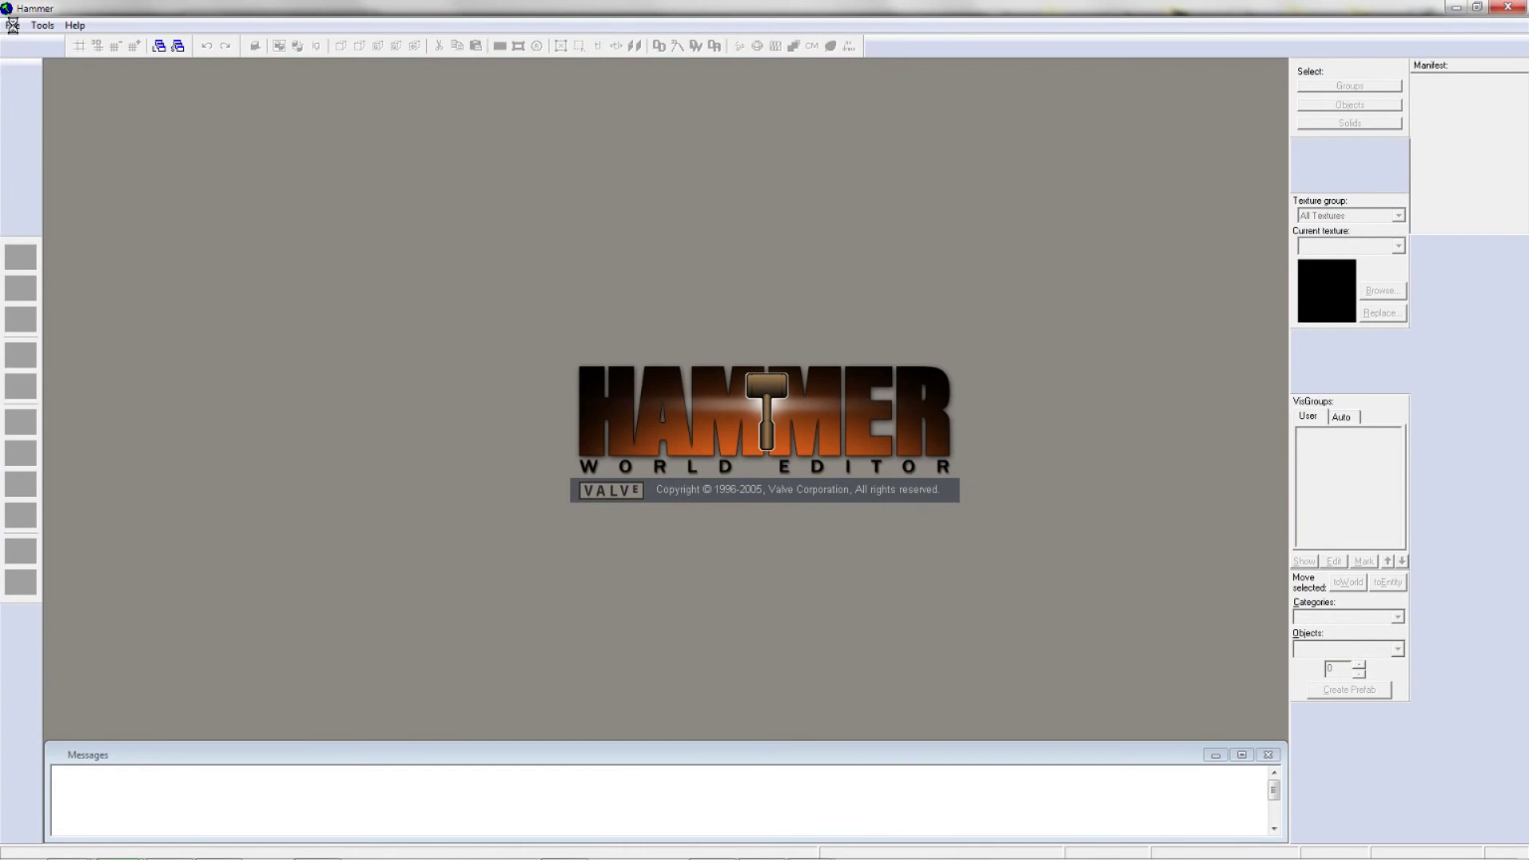
{"action": "left_click", "coordinate": [12, 25]}
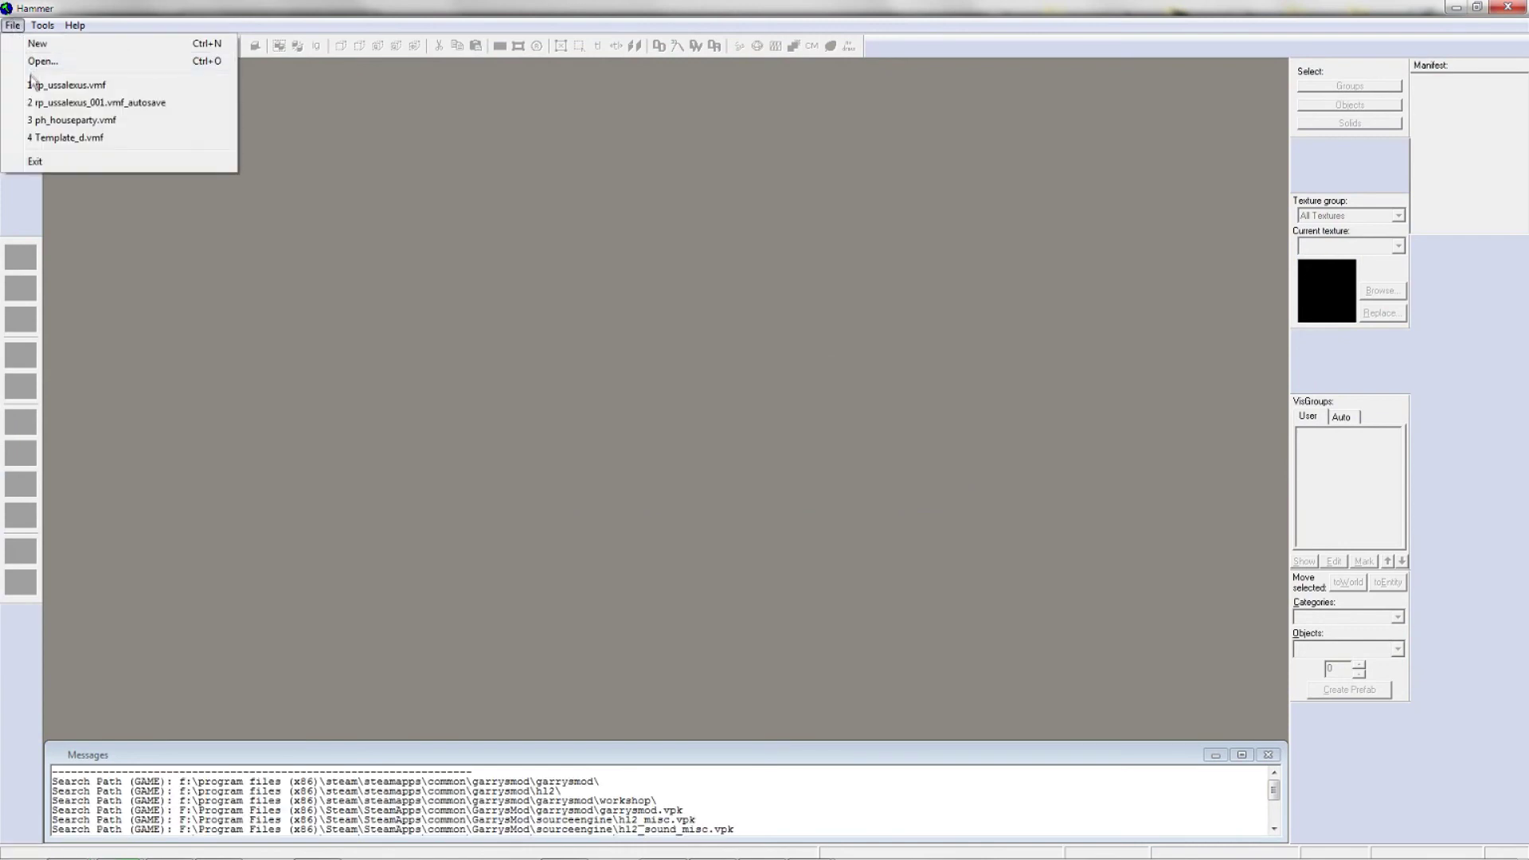
{"action": "left_click", "coordinate": [31, 80]}
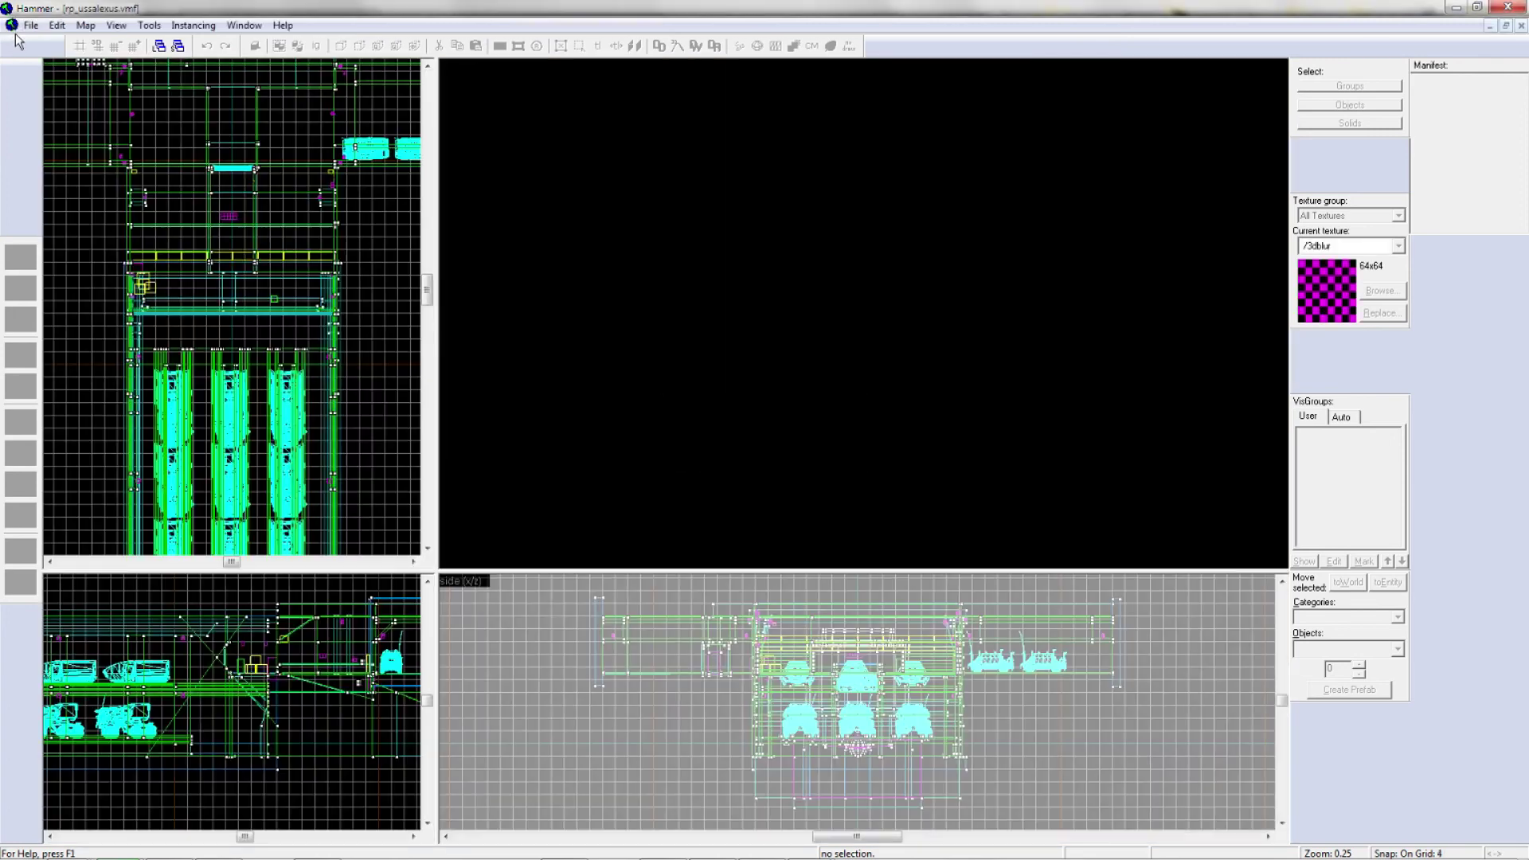
{"action": "key", "text": "w"}
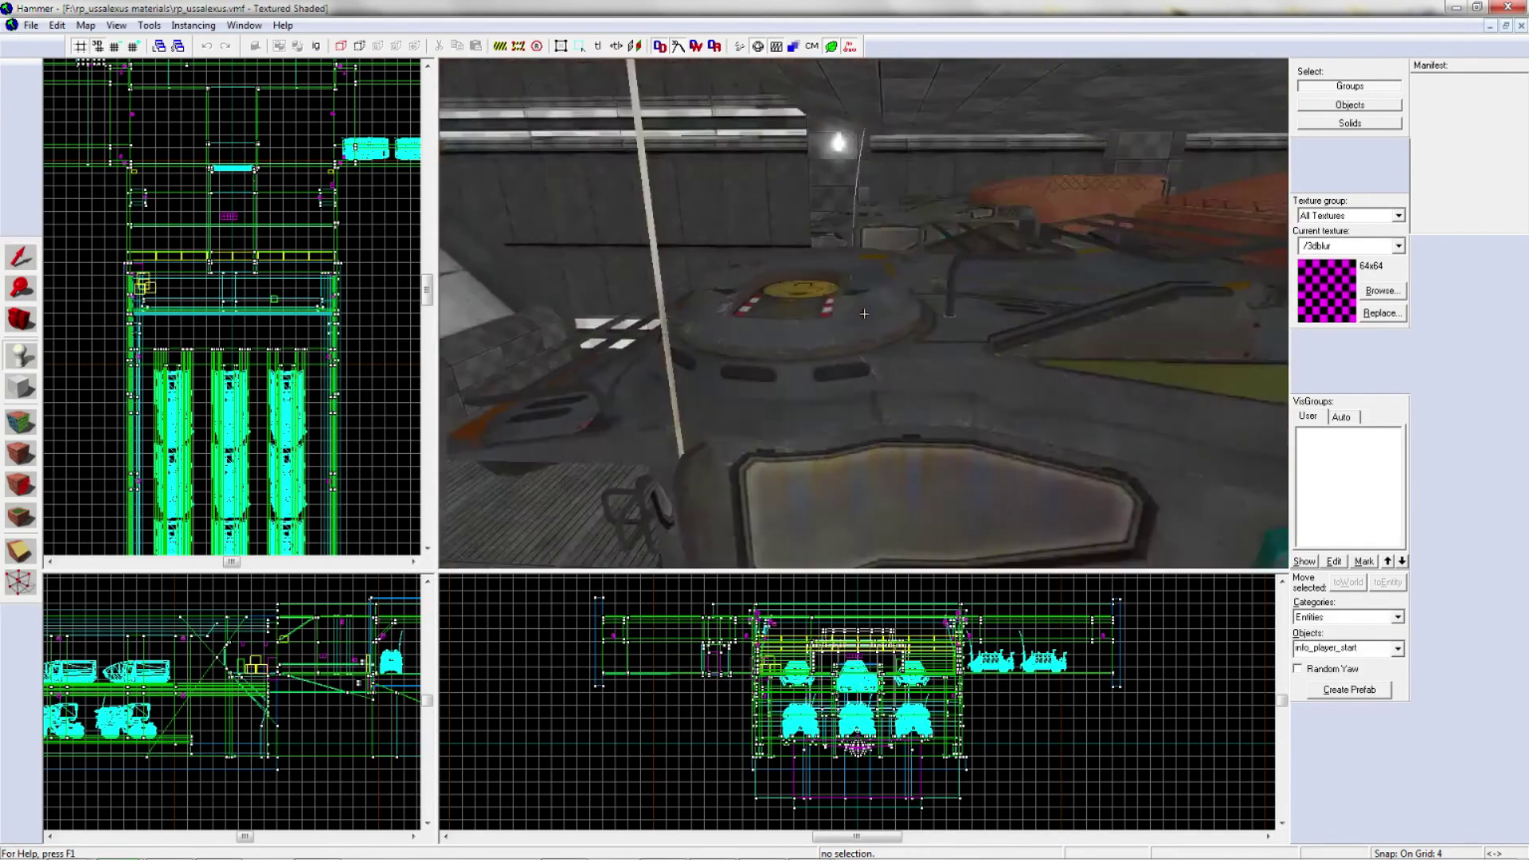
{"action": "key", "text": "w"}
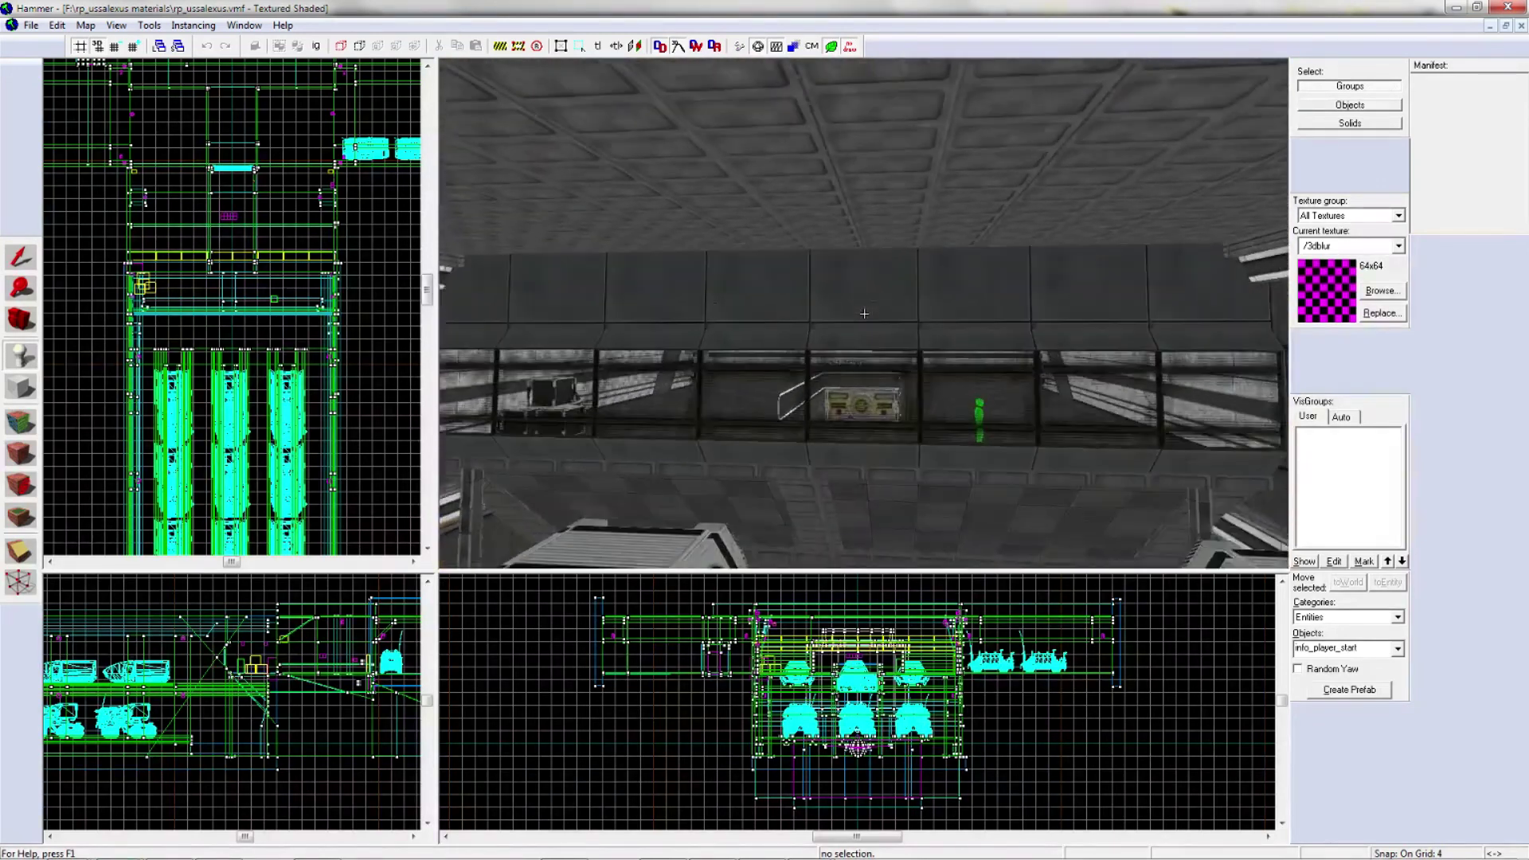
{"action": "key", "text": "z"}
Step: Place a prop_static entity on the tiled floor and open the model browser from its World Model property
{"action": "left_click", "coordinate": [24, 358]}
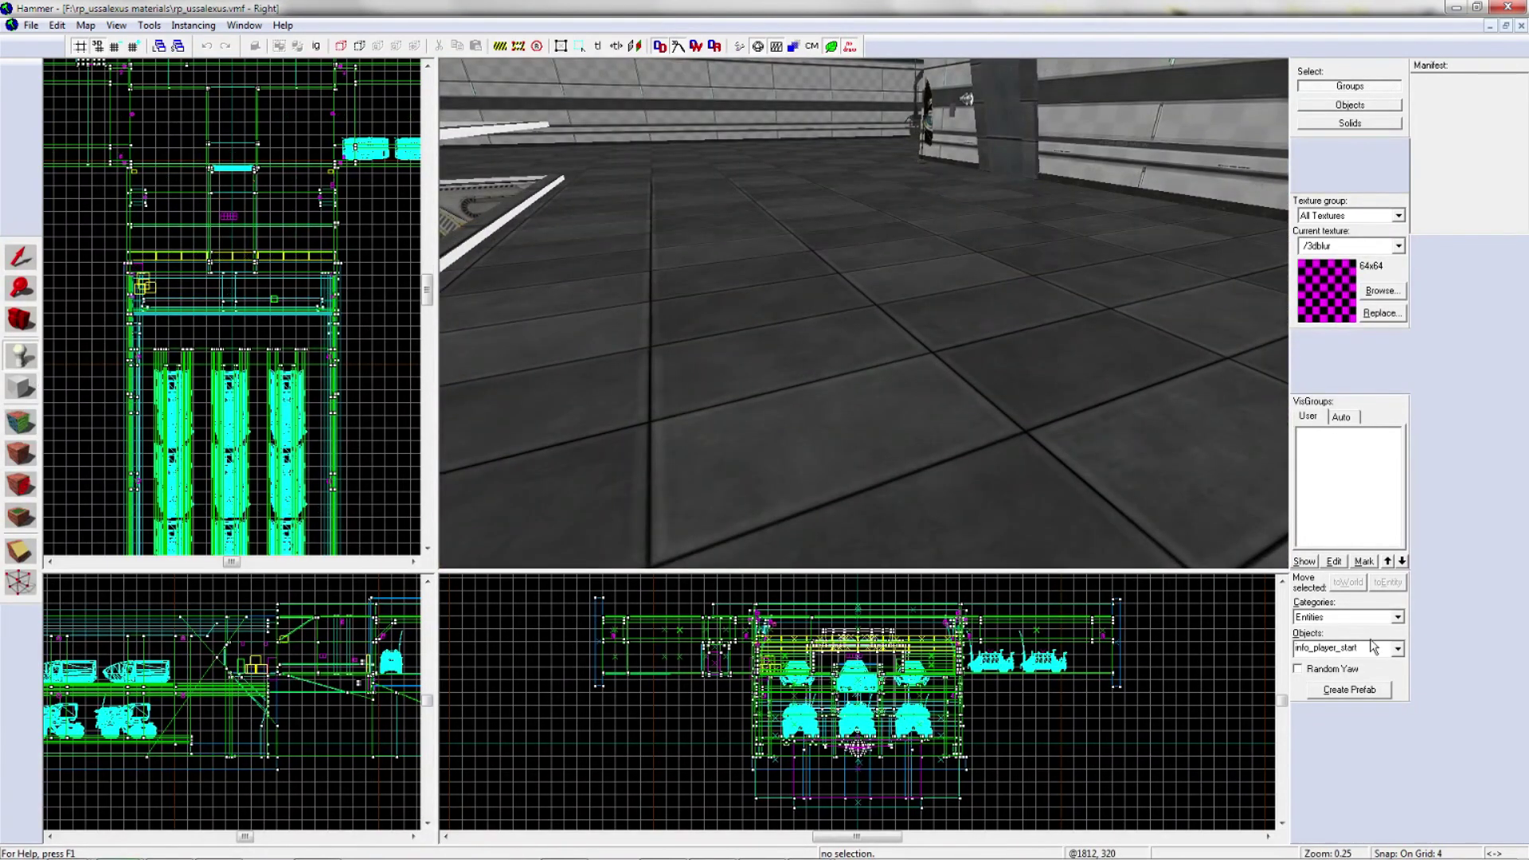
{"action": "type", "text": "prop_static"}
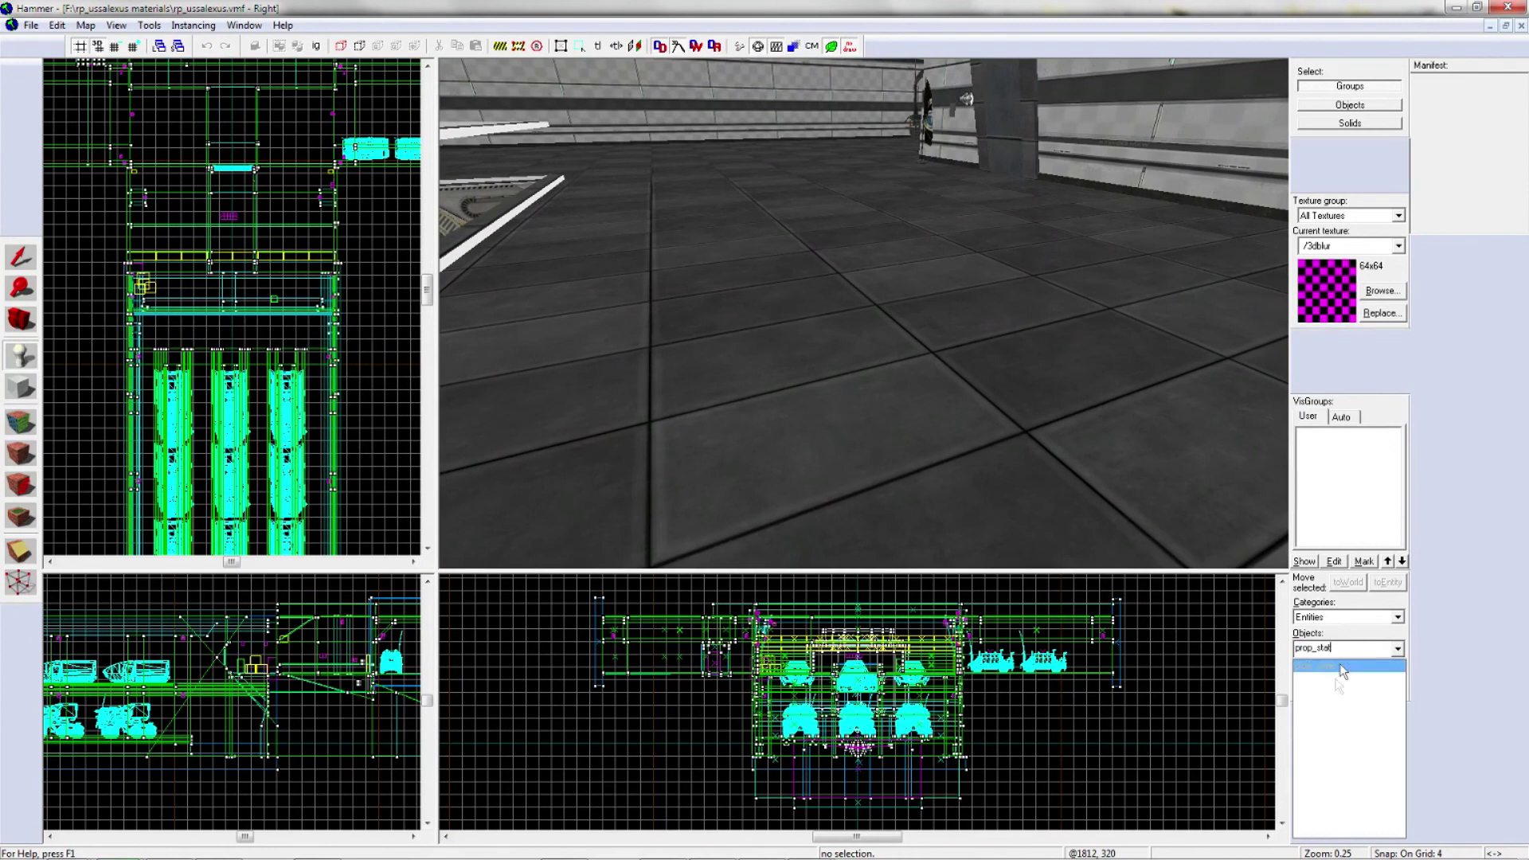
{"action": "left_click", "coordinate": [1338, 668]}
{"action": "left_click", "coordinate": [838, 411]}
{"action": "left_click", "coordinate": [20, 256]}
{"action": "double_click", "coordinate": [846, 408]}
{"action": "left_click", "coordinate": [844, 386]}
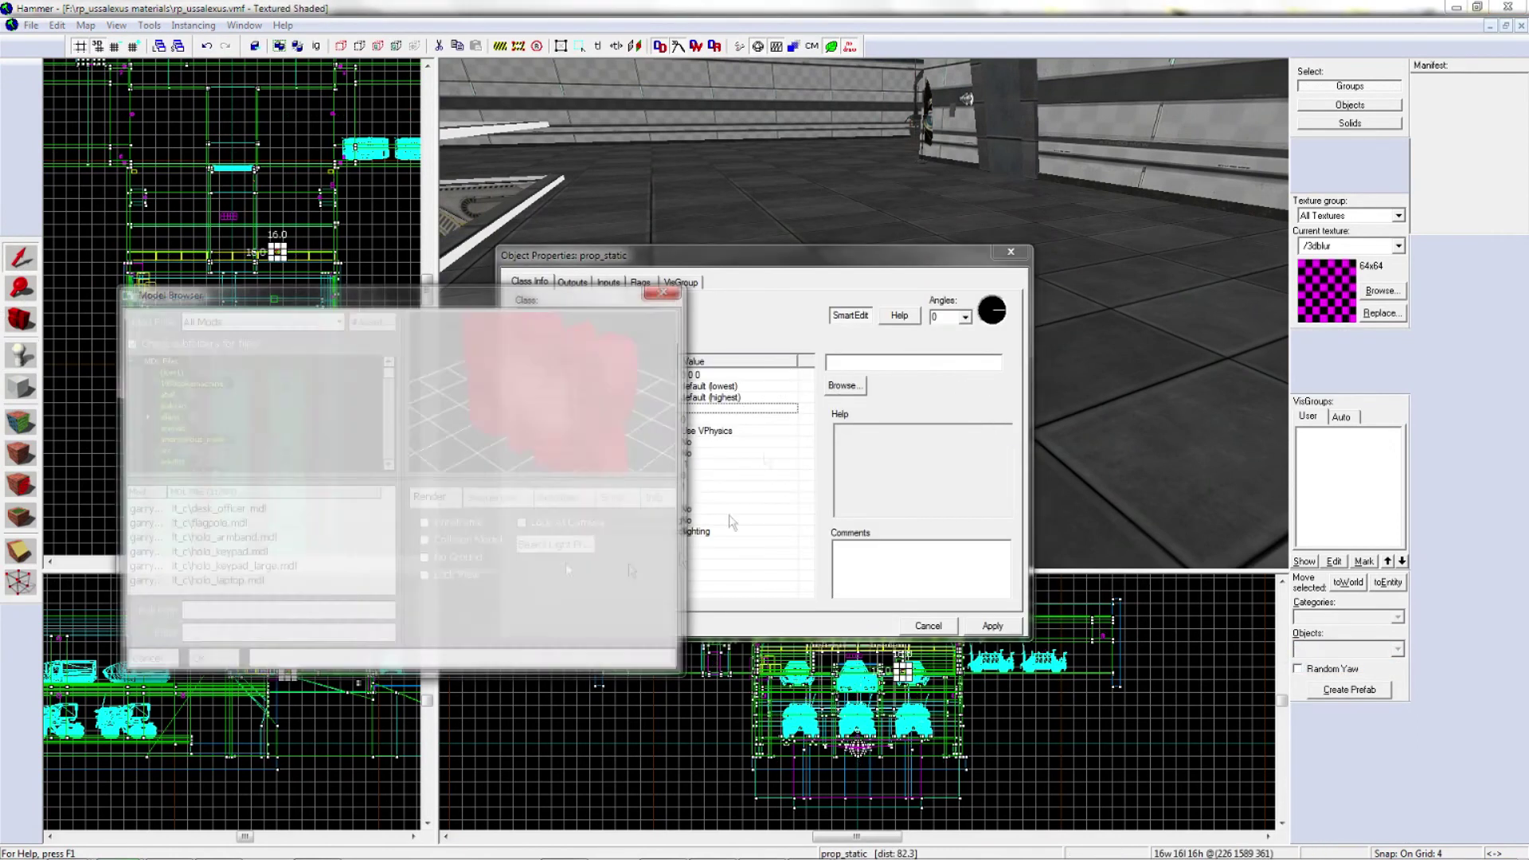
Step: Set the prop's world model to models/lt_c/sci_fi/weapons/rifle_aug.mdl and close its properties
{"action": "scroll", "coordinate": [302, 423], "scroll_direction": "down", "scroll_amount": 5}
{"action": "left_click", "coordinate": [169, 463]}
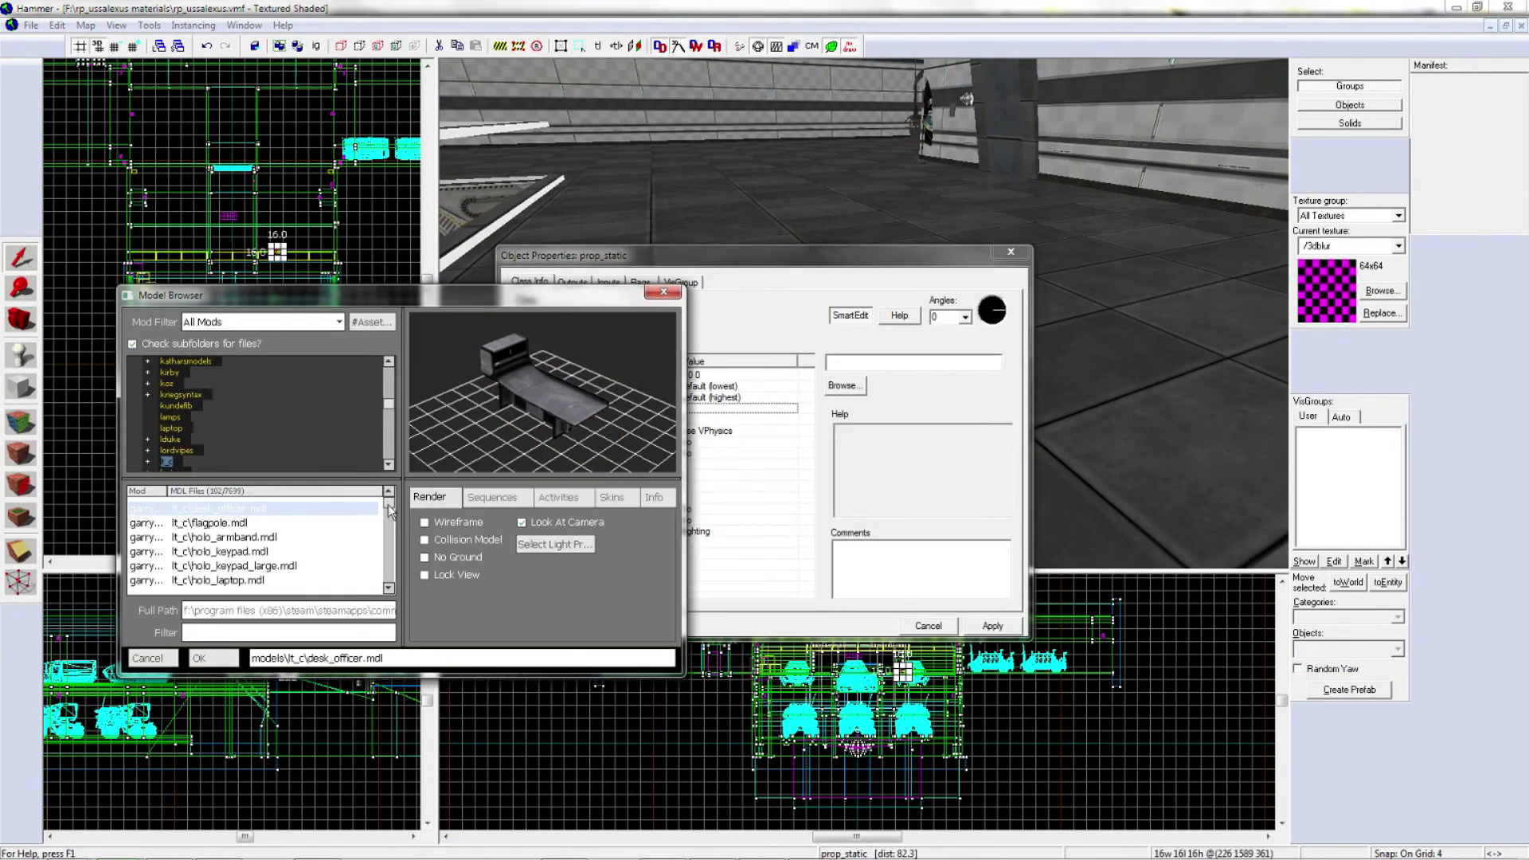
{"action": "scroll", "coordinate": [391, 511], "scroll_direction": "down", "scroll_amount": 10}
{"action": "left_click", "coordinate": [263, 551]}
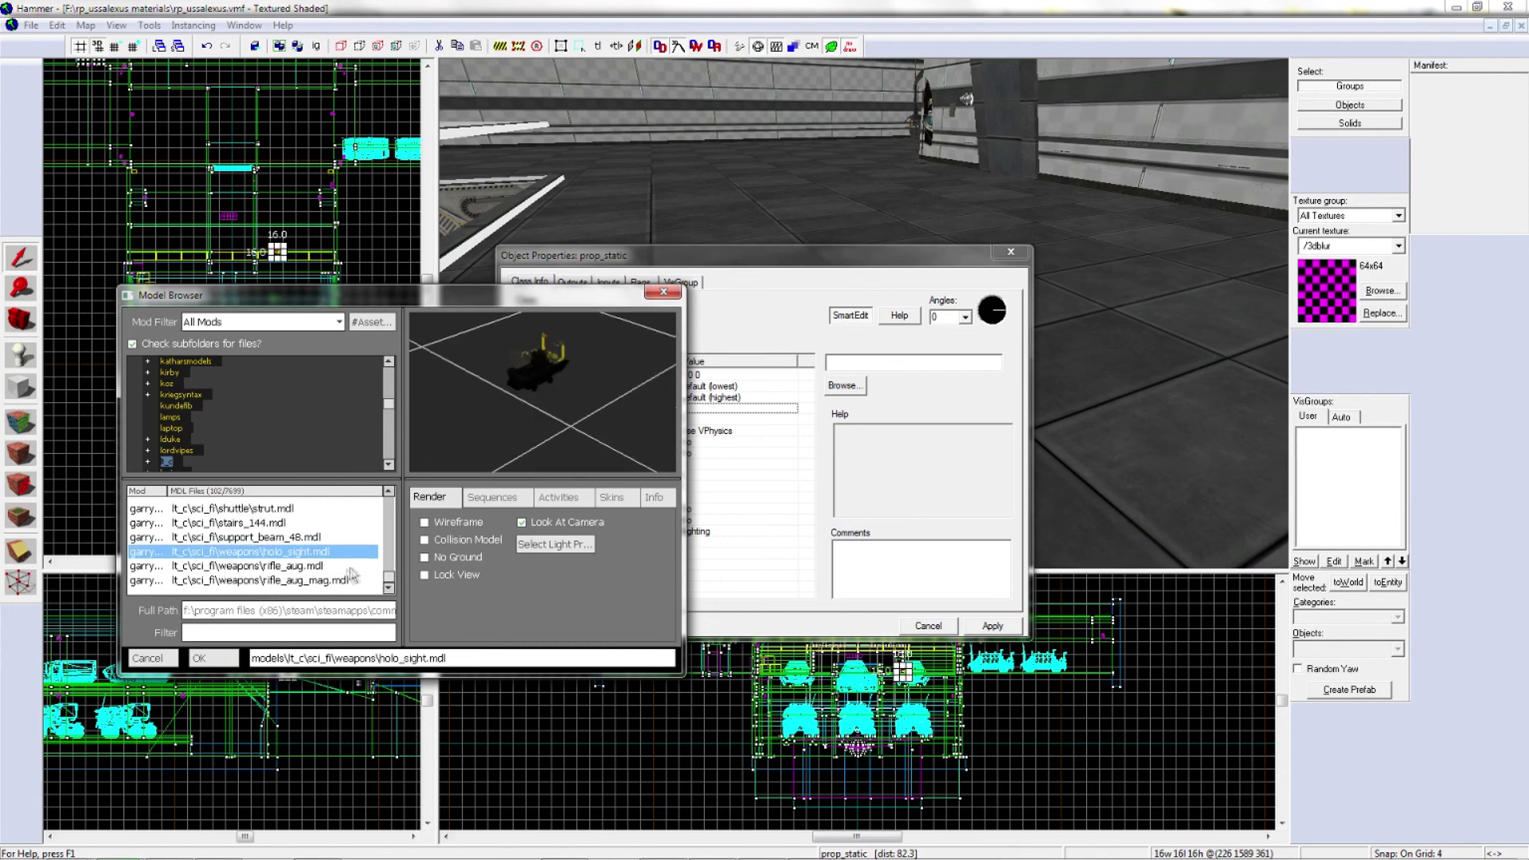
{"action": "left_click", "coordinate": [336, 568]}
{"action": "left_click", "coordinate": [317, 539]}
{"action": "left_click", "coordinate": [317, 565]}
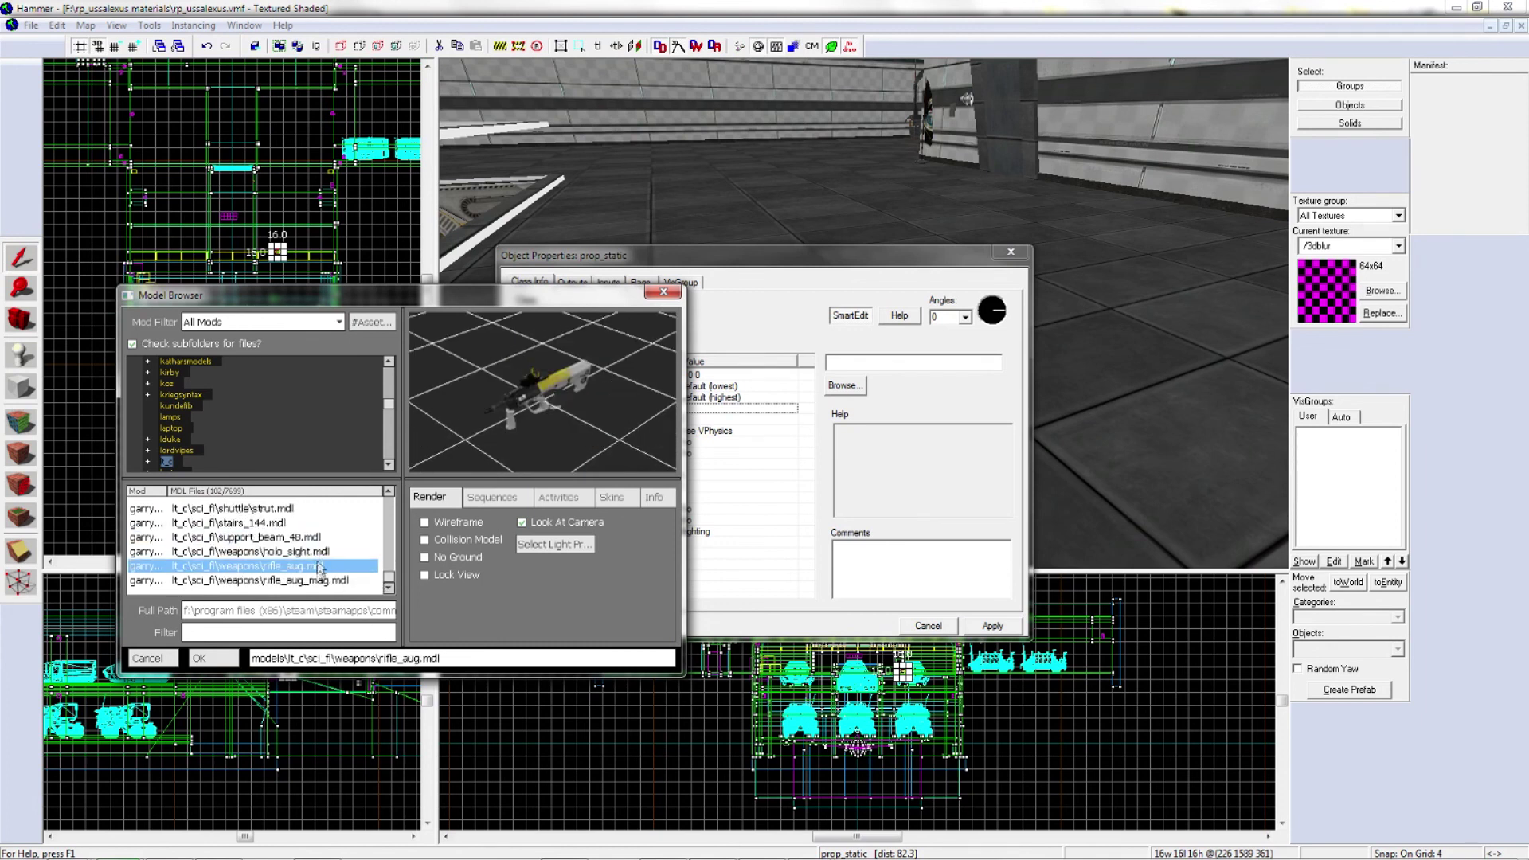
{"action": "left_click", "coordinate": [321, 550]}
{"action": "double_click", "coordinate": [321, 566]}
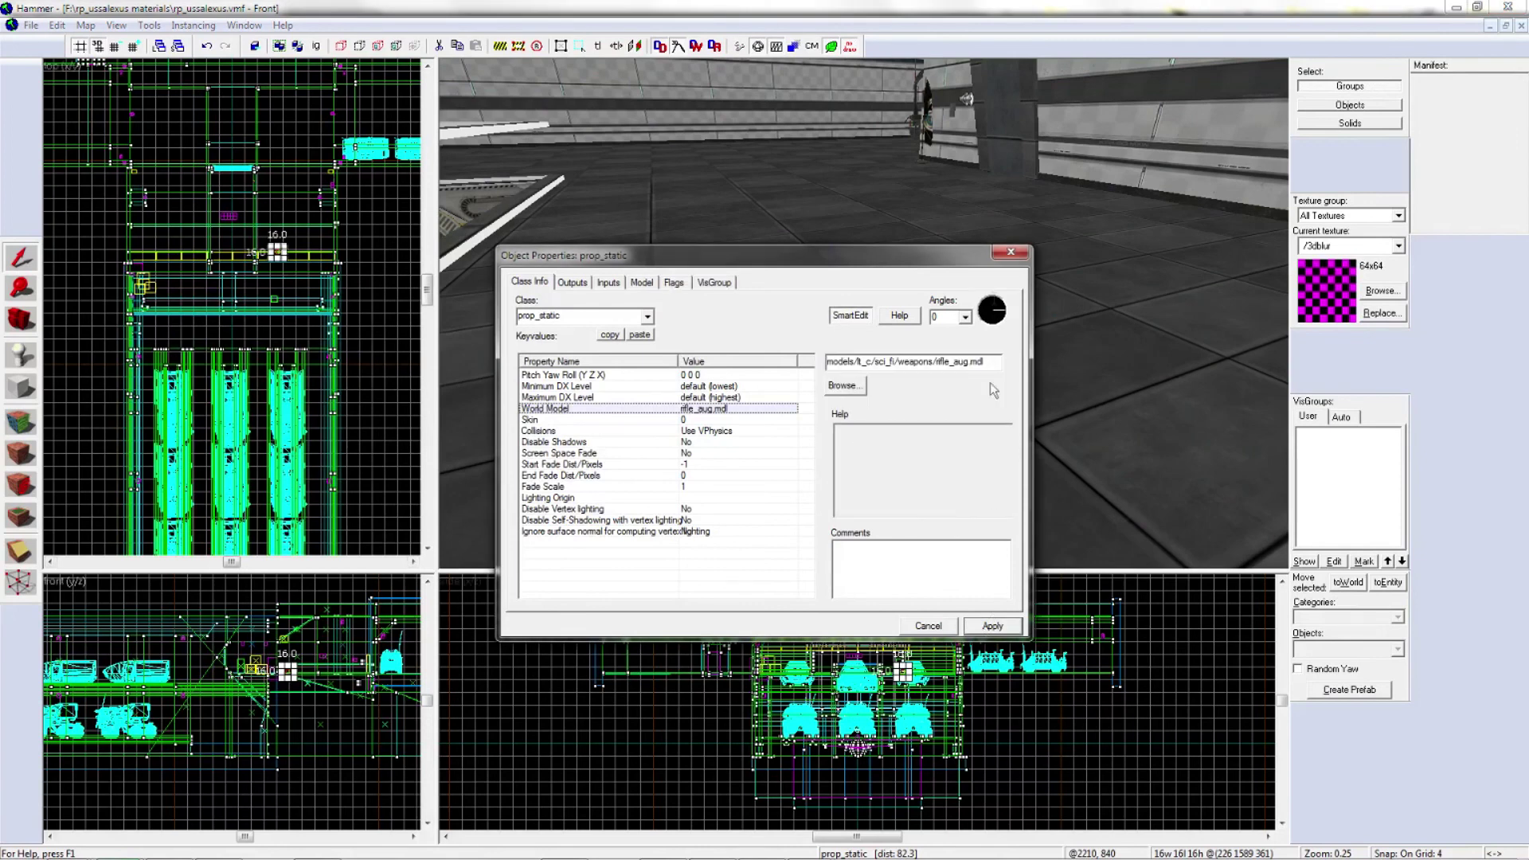
{"action": "left_click", "coordinate": [1011, 252]}
Step: Examine the placed rifle prop from several sides in the 3D view and clear the selection
{"action": "key", "text": "z"}
{"action": "key", "text": "w"}
{"action": "key", "text": "d"}
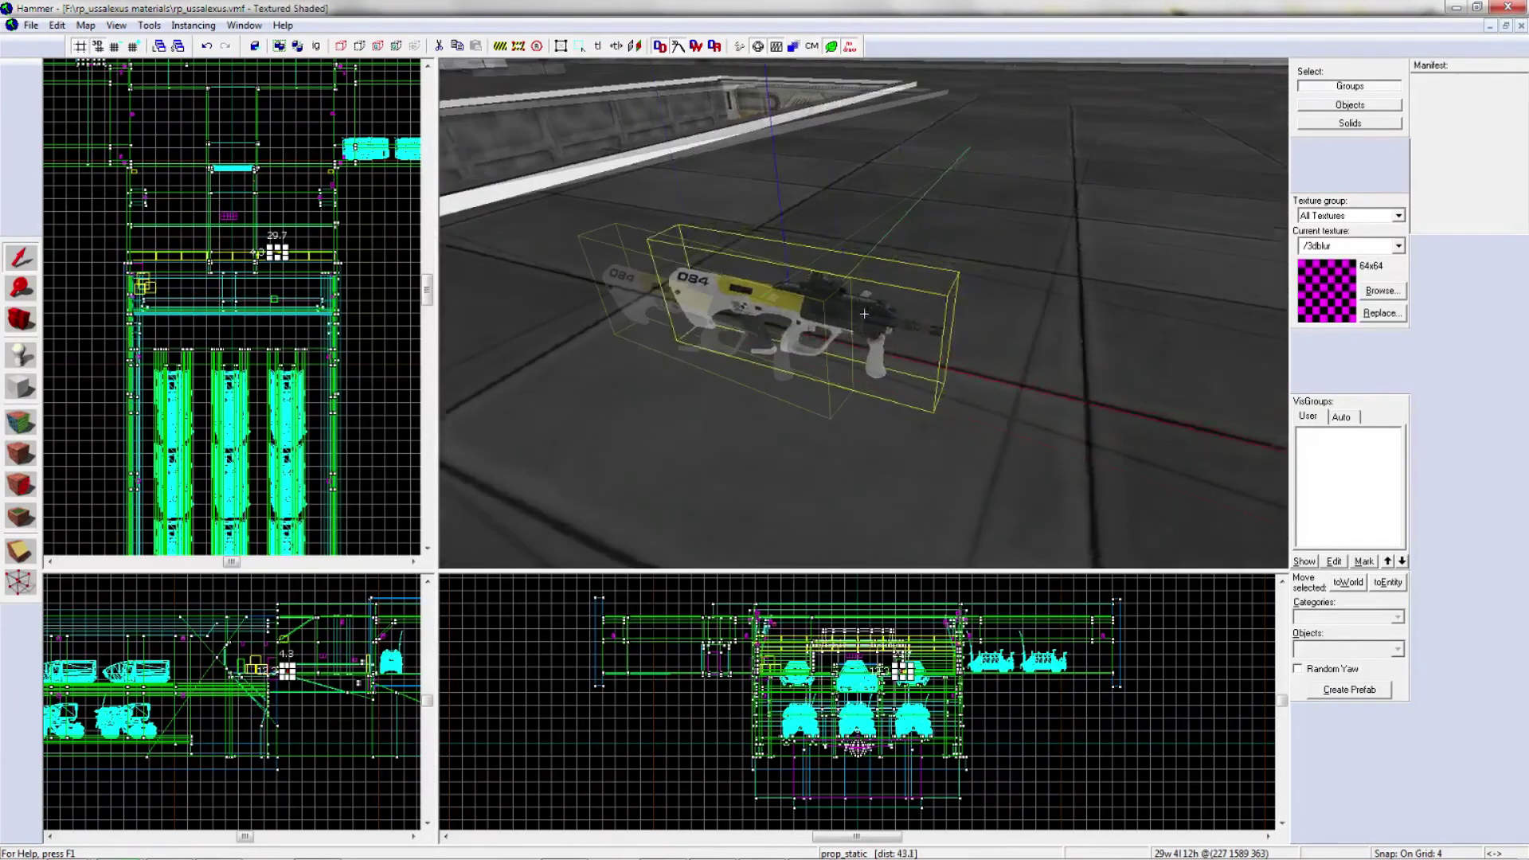
{"action": "key", "text": "s"}
{"action": "key", "text": "d"}
{"action": "key", "text": "z"}
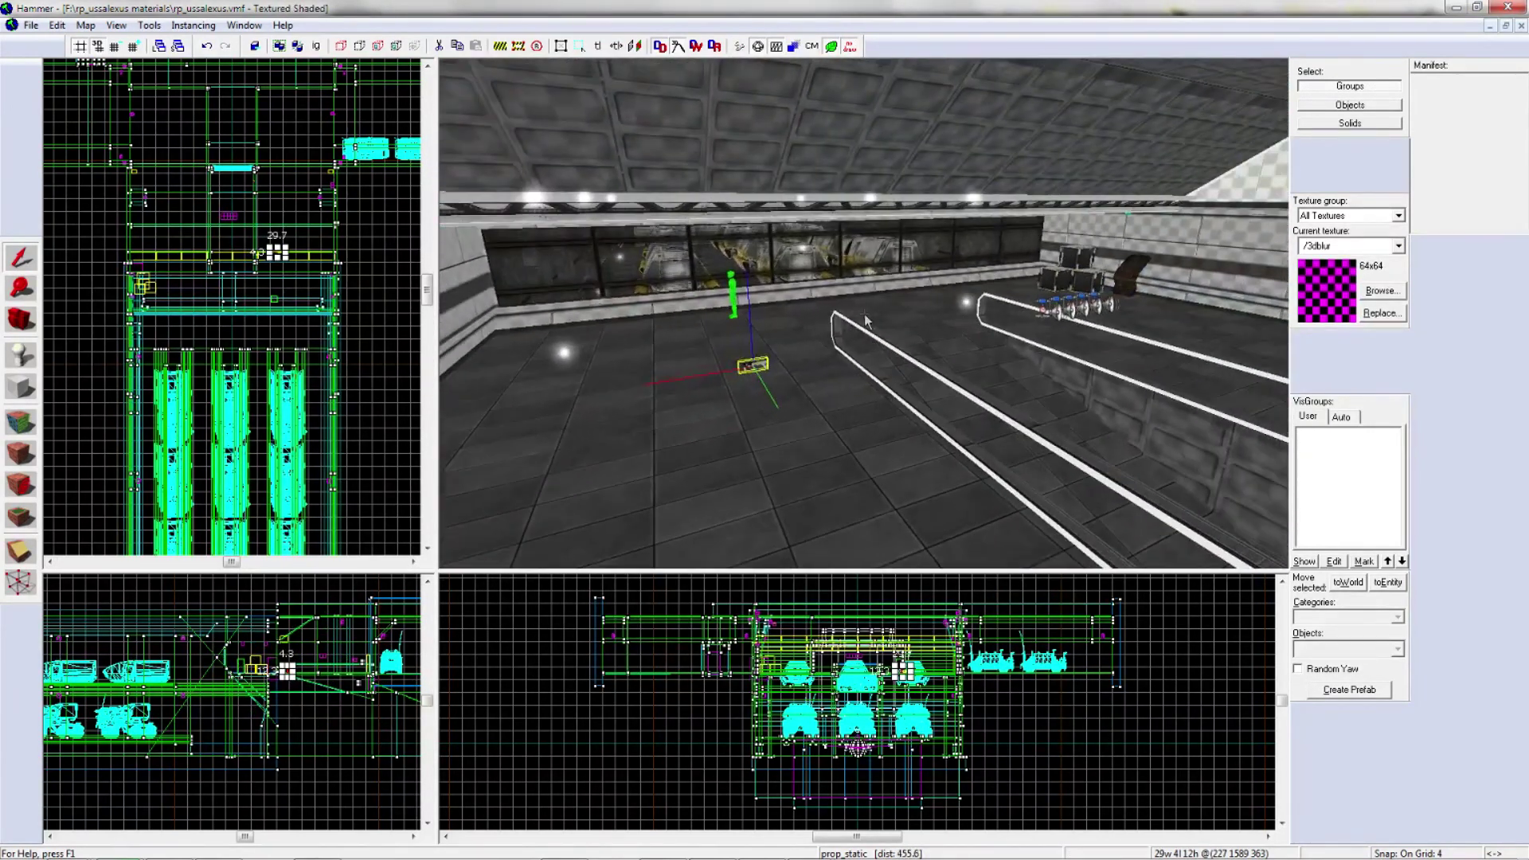
{"action": "key", "text": "Escape"}
{"action": "key", "text": "z"}
{"action": "key", "text": "s"}
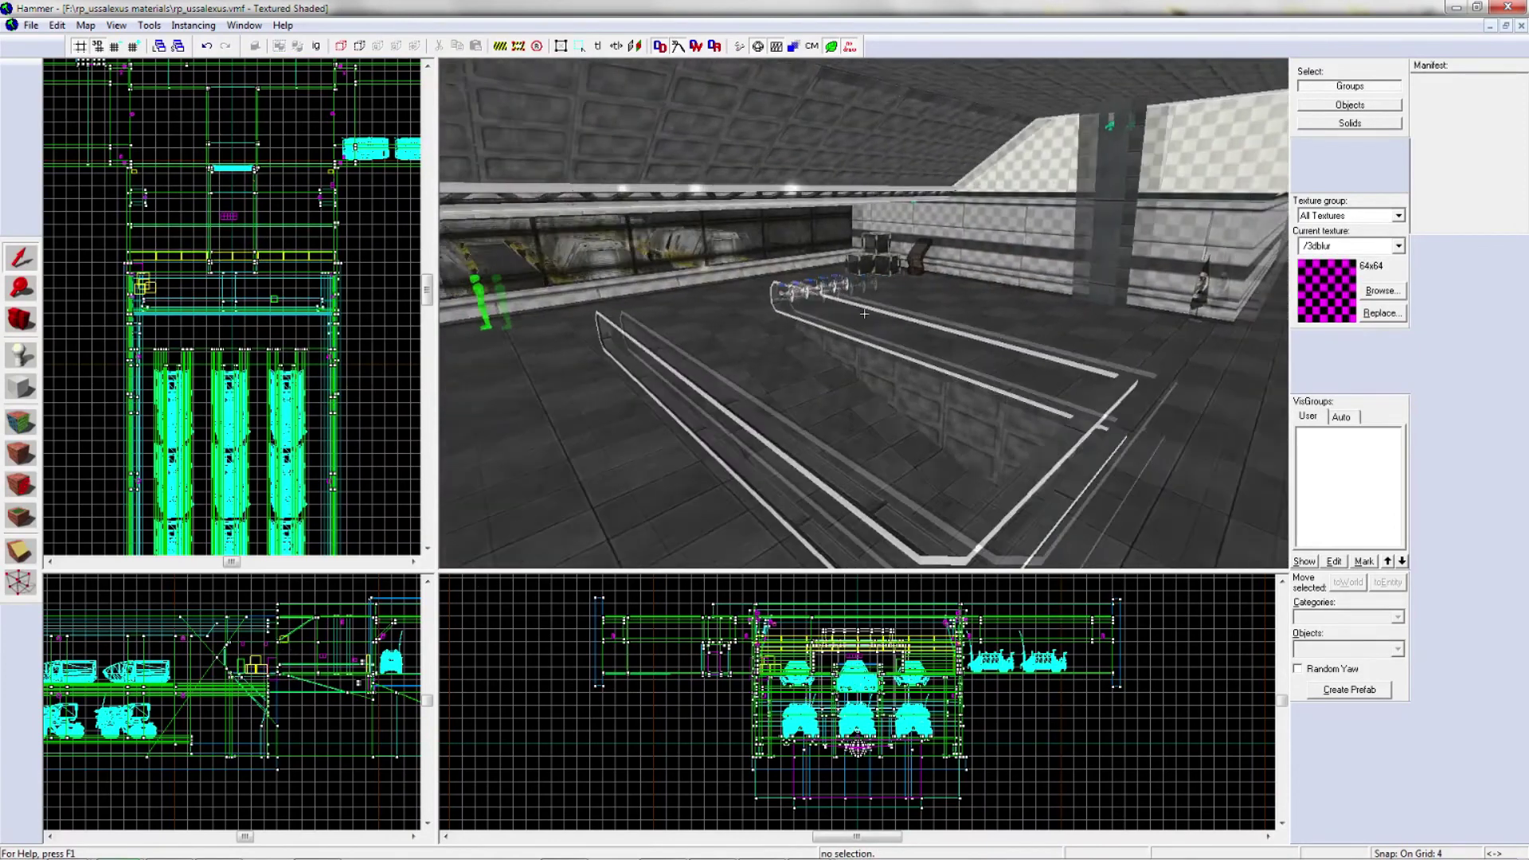
{"action": "key", "text": "d"}
{"action": "key", "text": "a"}
{"action": "key", "text": "w"}
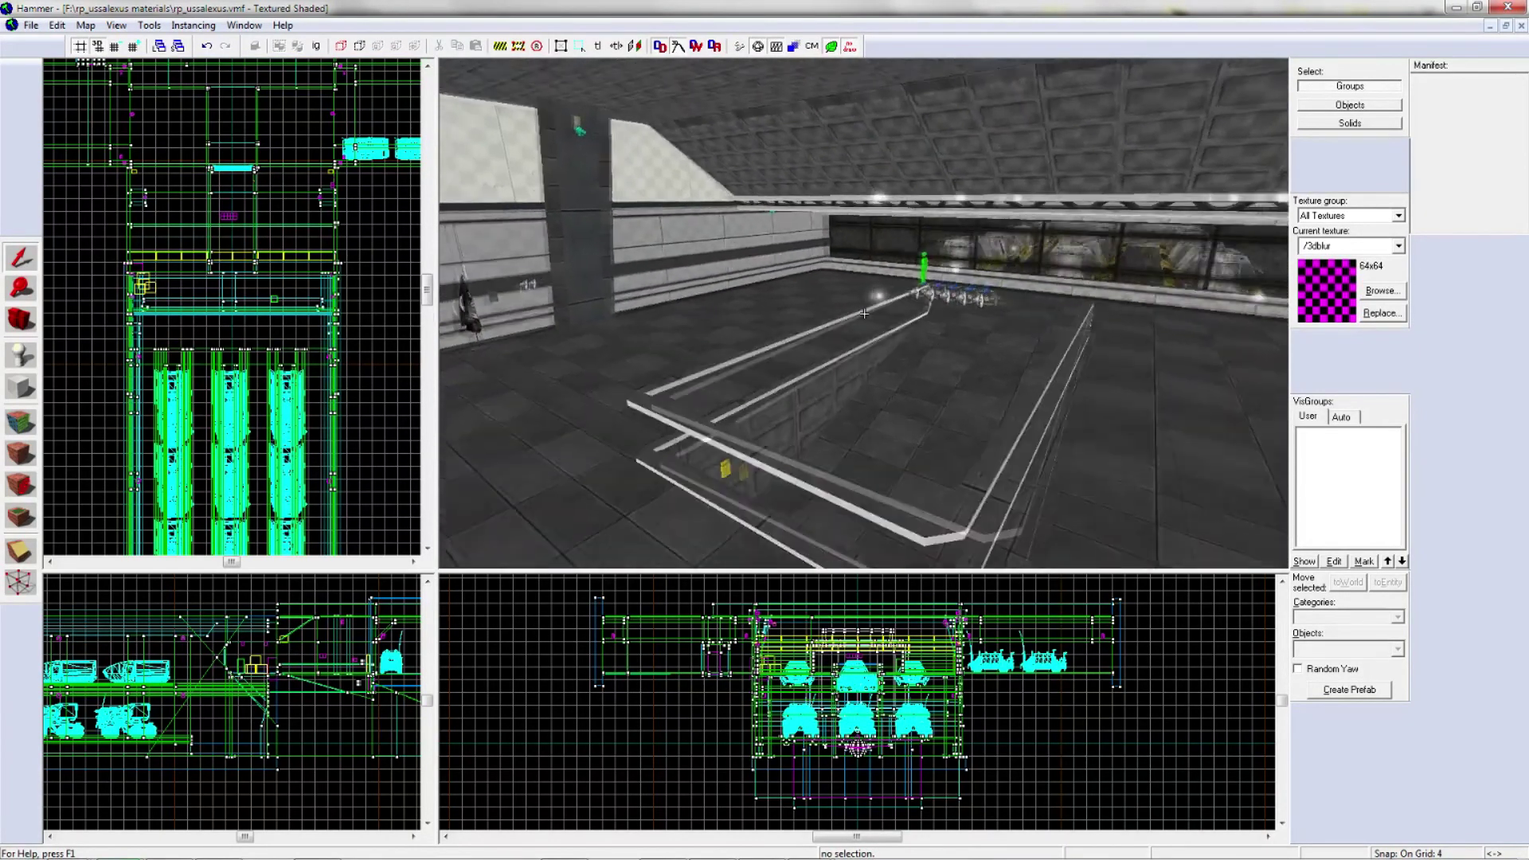
{"action": "key", "text": "z"}
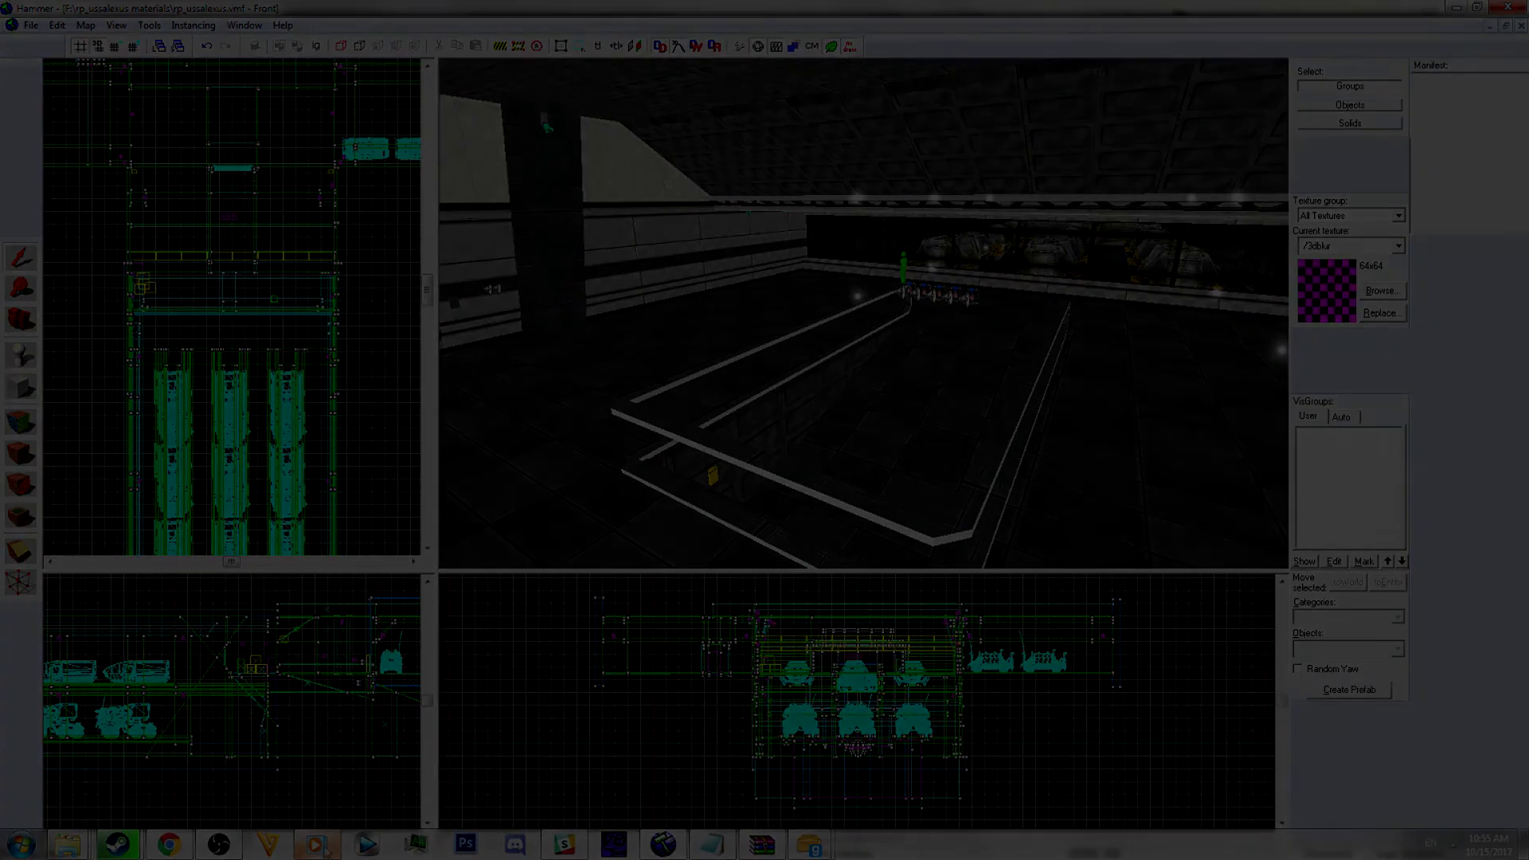